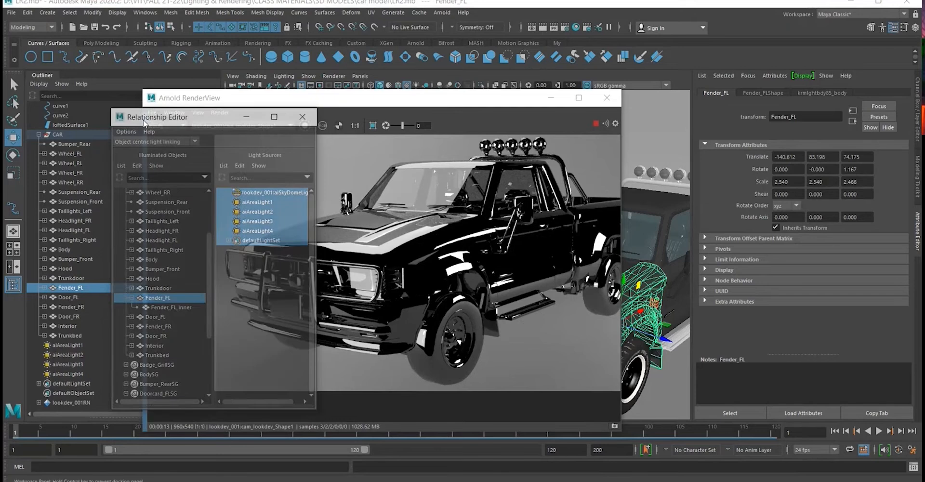
- Arrange the Arnold RenderView and Relationship Editor windows so the light links and the rendered truck show side by side
click(276, 98)
drag(276, 100, 231, 136)
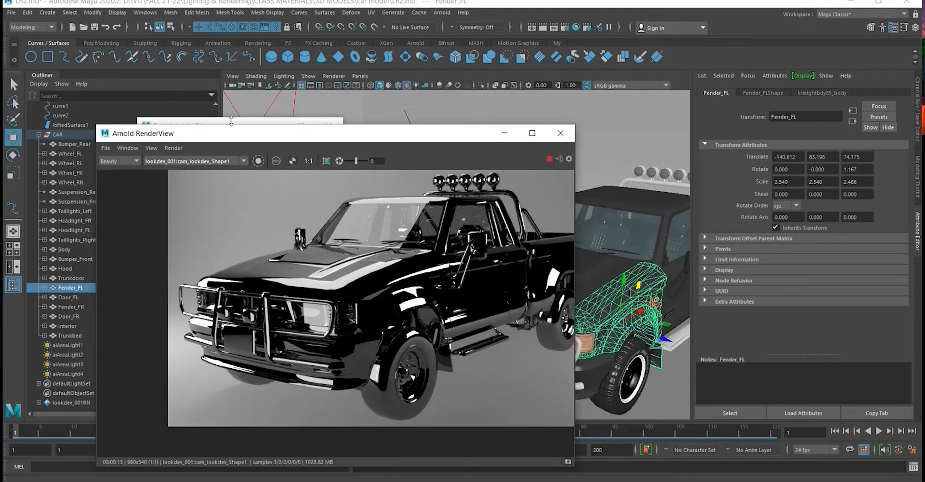
click(228, 119)
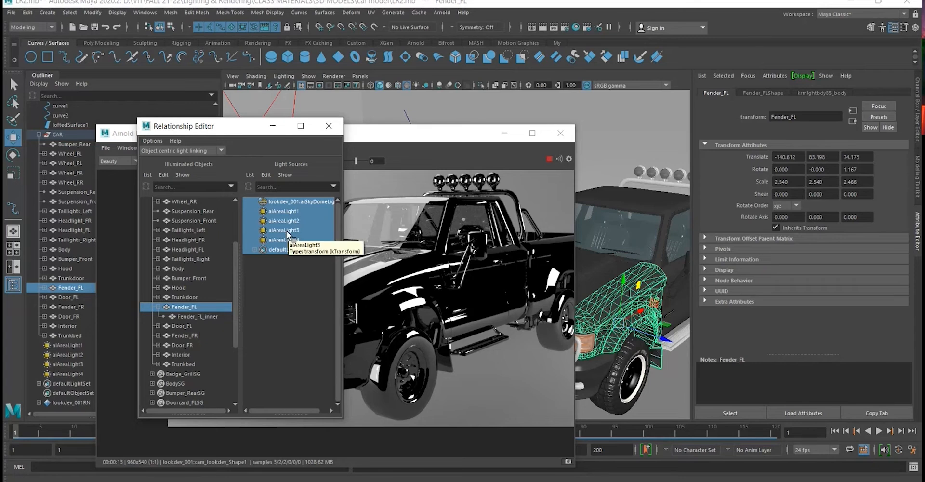
drag(230, 134, 153, 164)
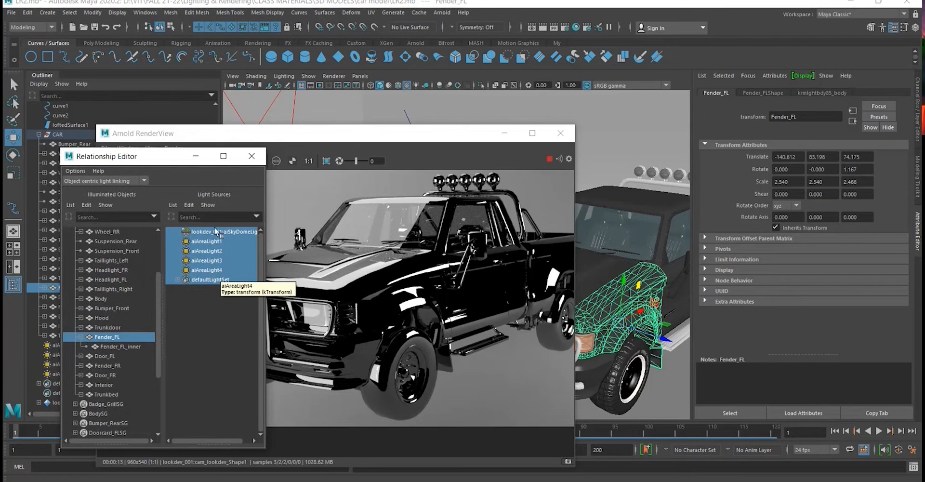
- Unlink aiAreaLight4 from Fender_FL and link it again, twice, comparing the fender's reflections in the render
click(208, 269)
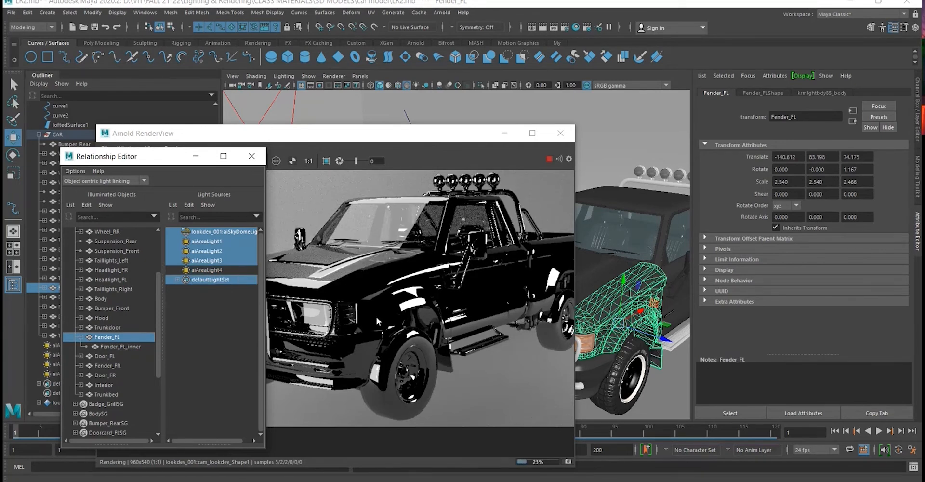
click(244, 268)
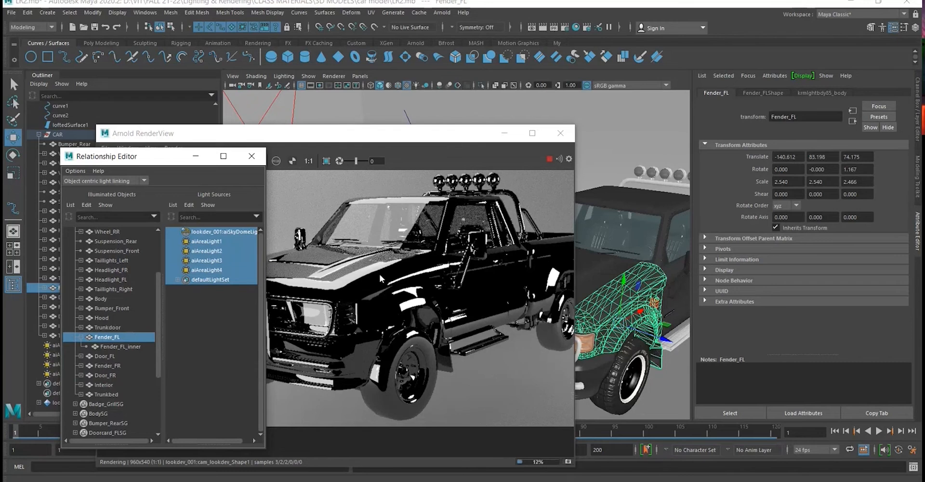
click(209, 270)
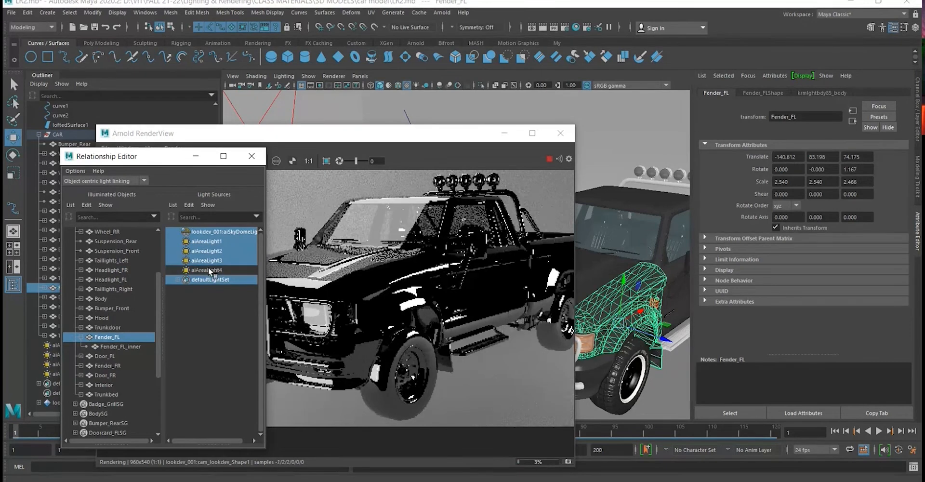
scroll(561, 321, down, 3)
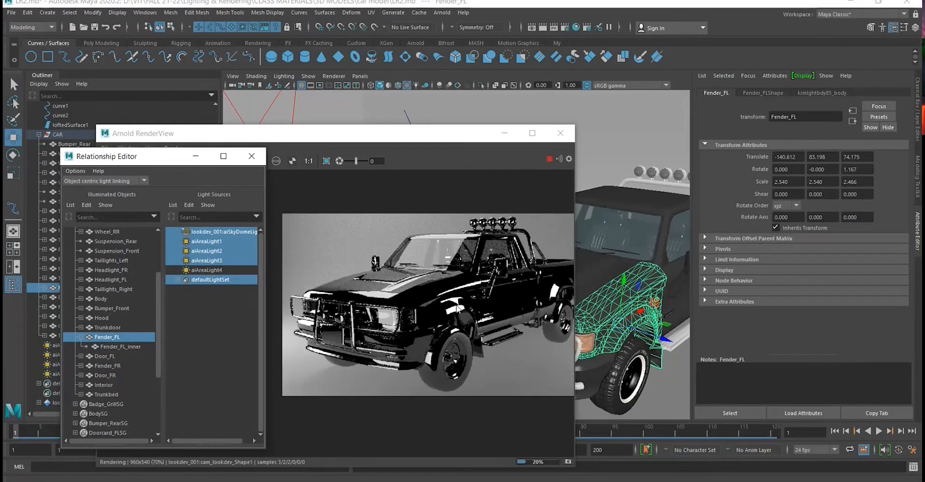
scroll(453, 308, up, 3)
click(215, 268)
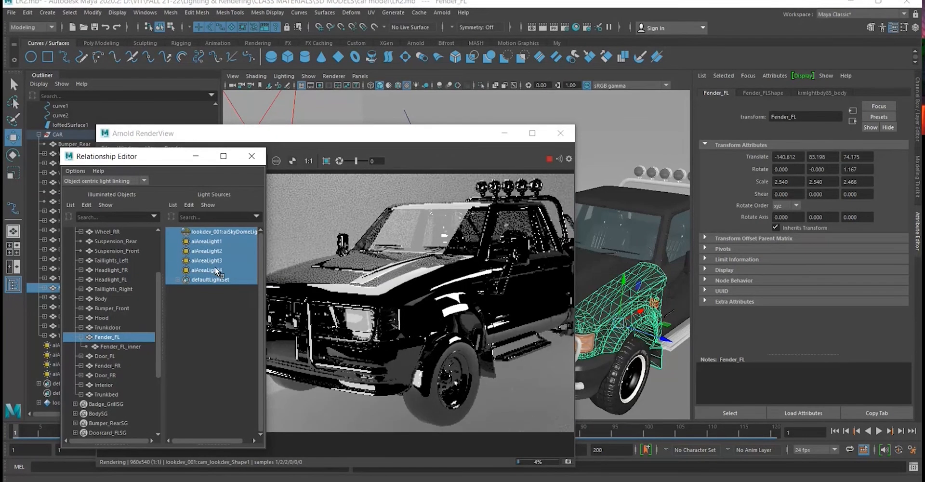
- Unlink and relink aiAreaLight3, aiAreaLight2 and aiAreaLight4 one at a time for Fender_FL to compare each light's contribution
click(206, 261)
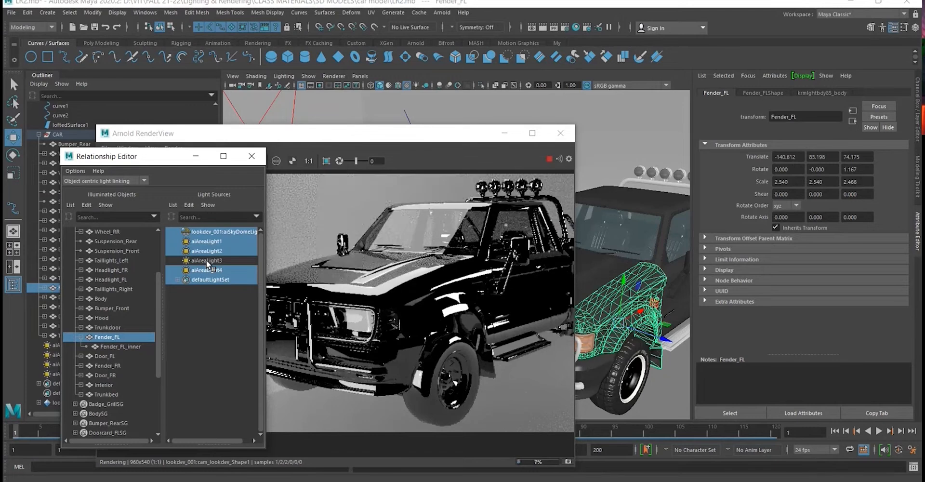
click(208, 261)
click(207, 250)
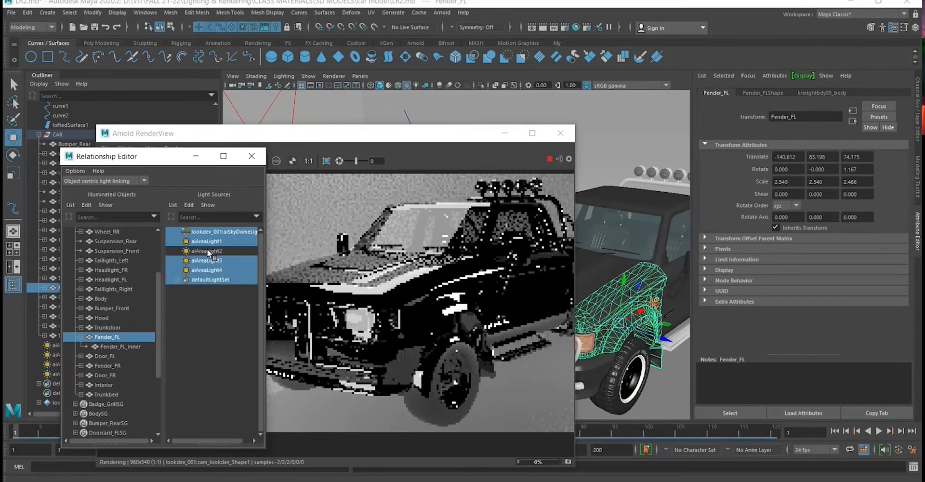
click(207, 249)
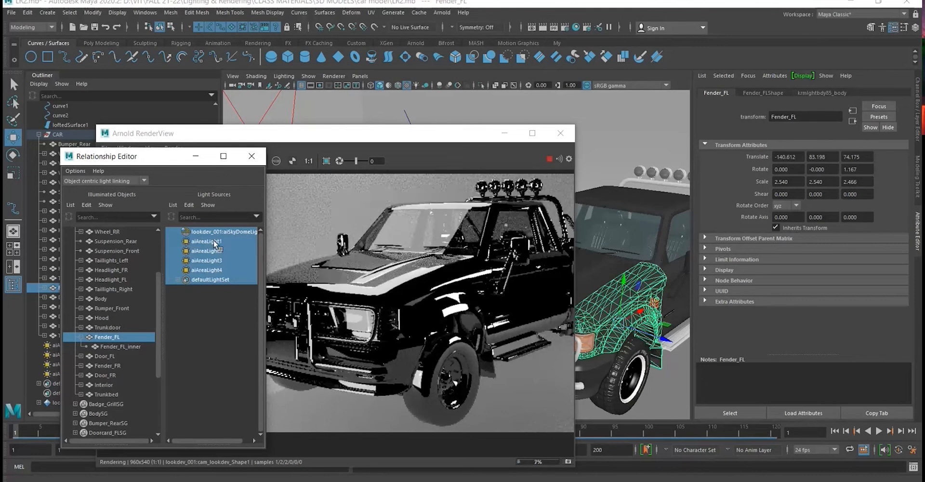
click(216, 250)
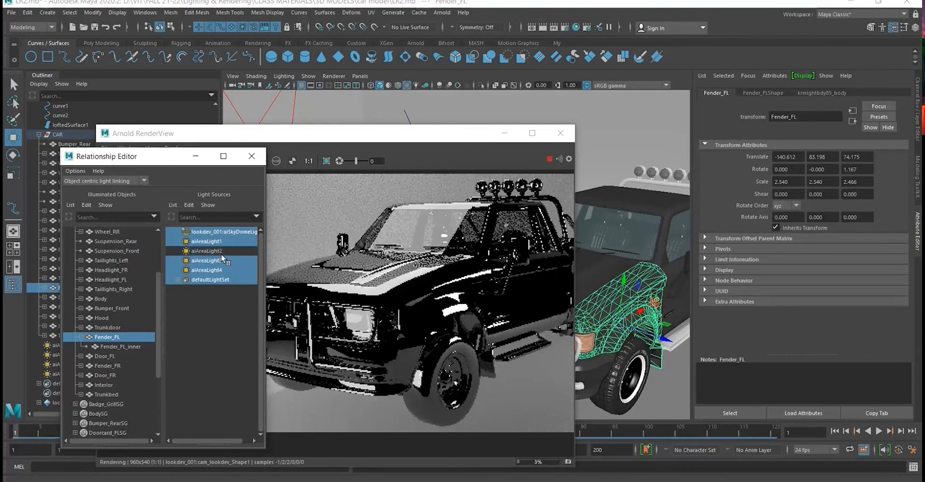
click(216, 250)
click(224, 268)
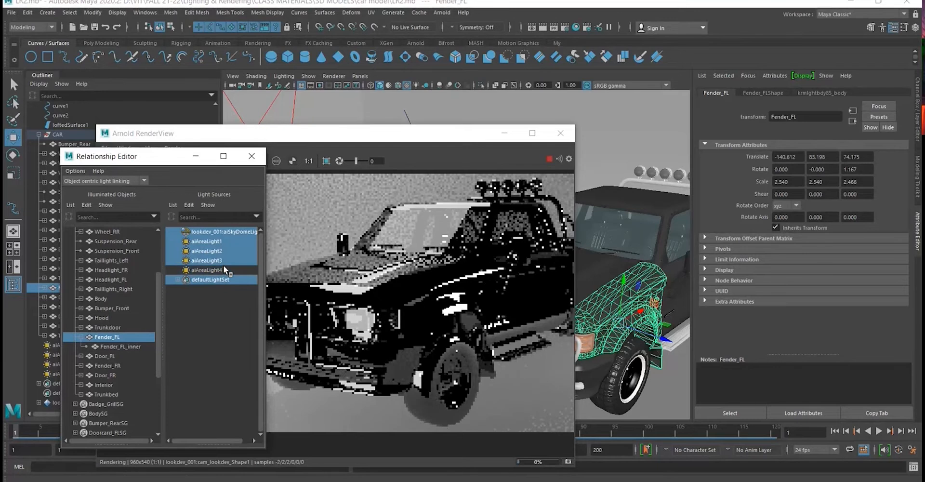
click(224, 267)
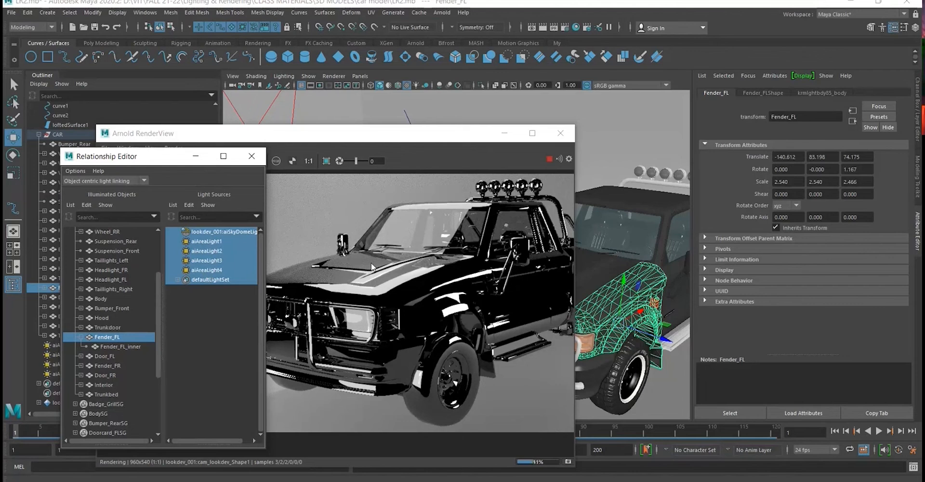
- Pick the truck's hood in the render, separate the two windows, and select Hood as the illuminated object for light linking
click(354, 258)
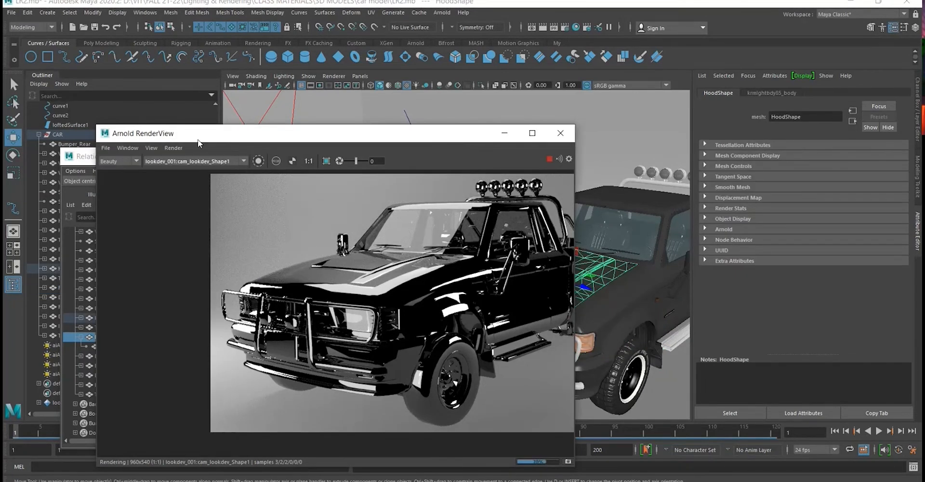
drag(200, 139, 294, 112)
drag(129, 165, 122, 159)
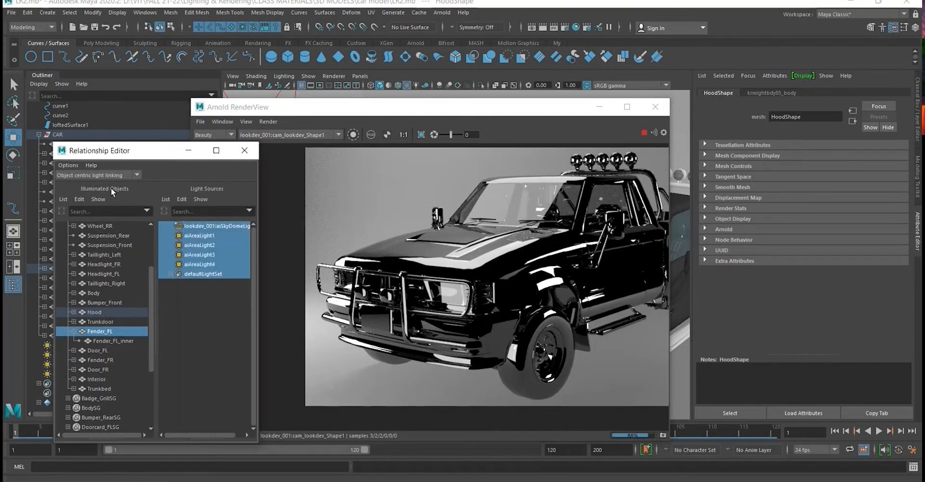
click(92, 312)
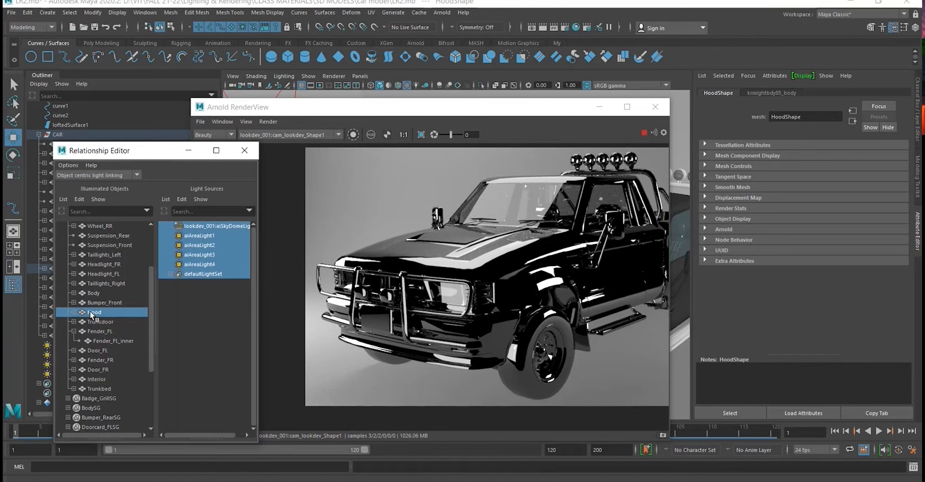
- Repeatedly unlink and relink aiAreaLight4 for the Hood to compare its highlight in the render, leaving the light linked
click(197, 264)
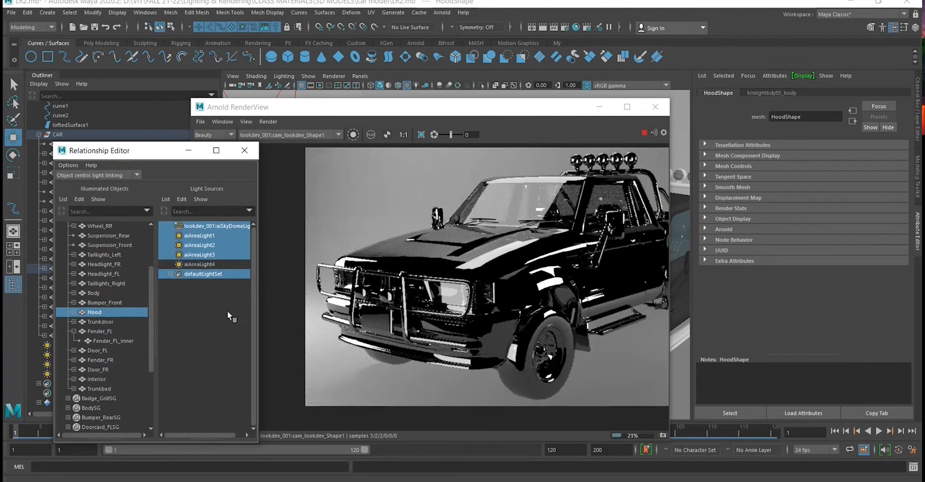
click(224, 263)
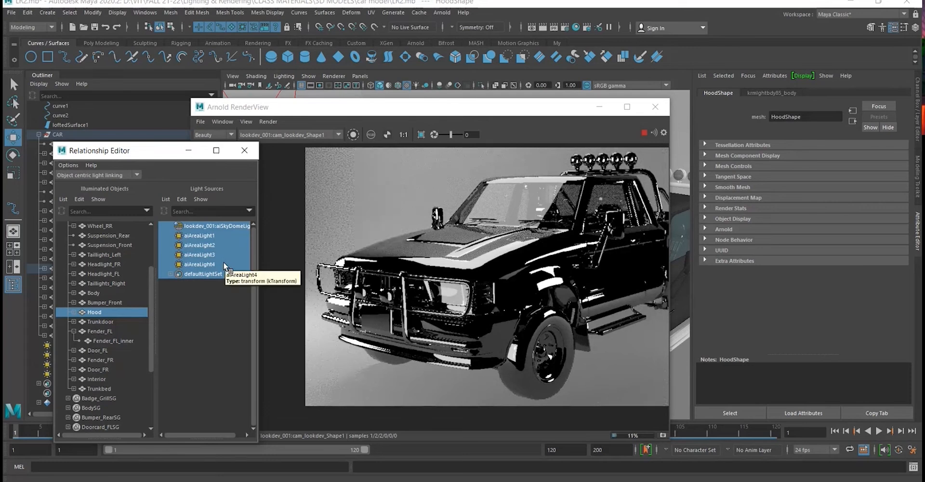
click(224, 263)
scroll(468, 314, down, 2)
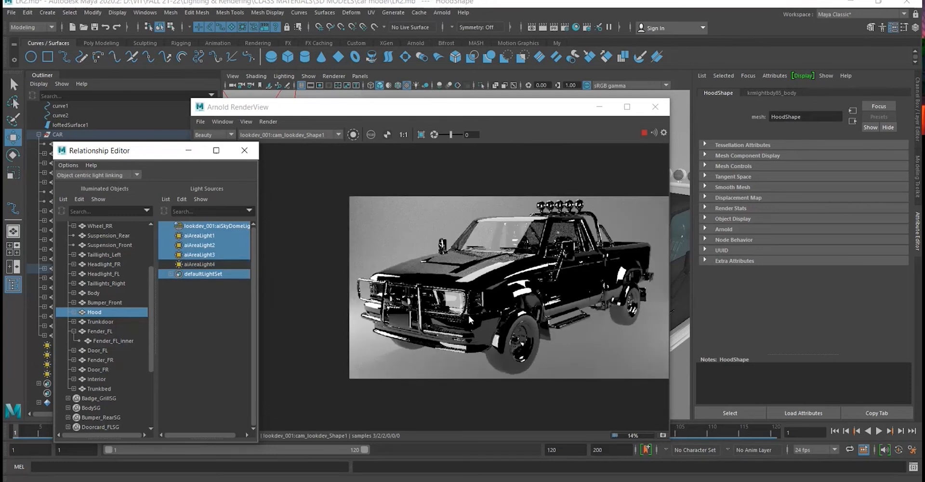
scroll(495, 294, up, 2)
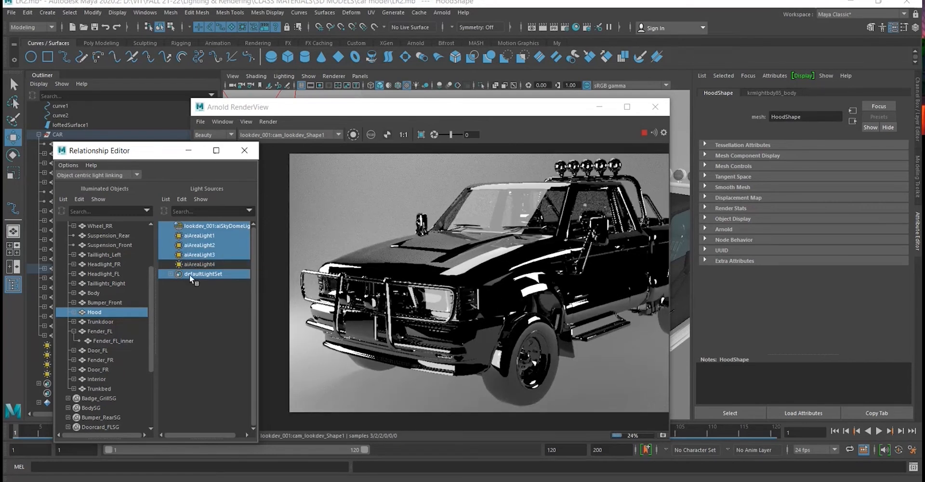
click(205, 264)
click(206, 264)
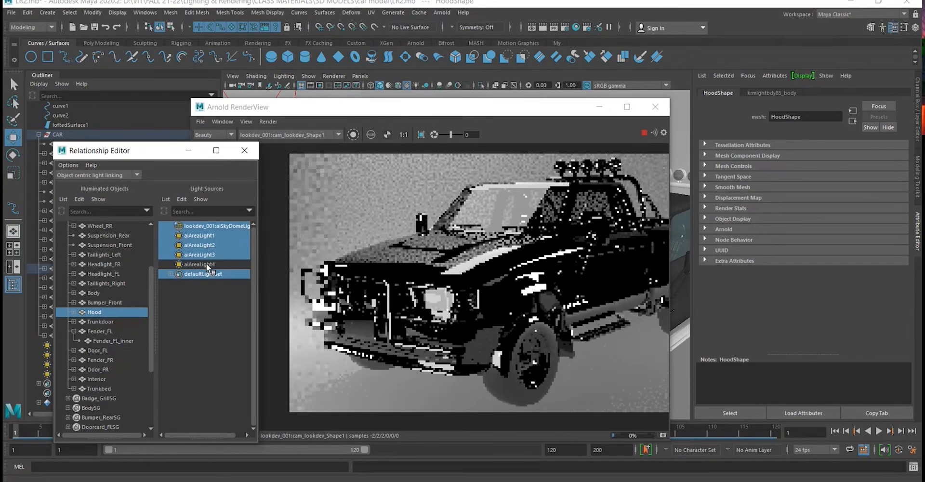
scroll(506, 314, down, 2)
scroll(538, 322, up, 4)
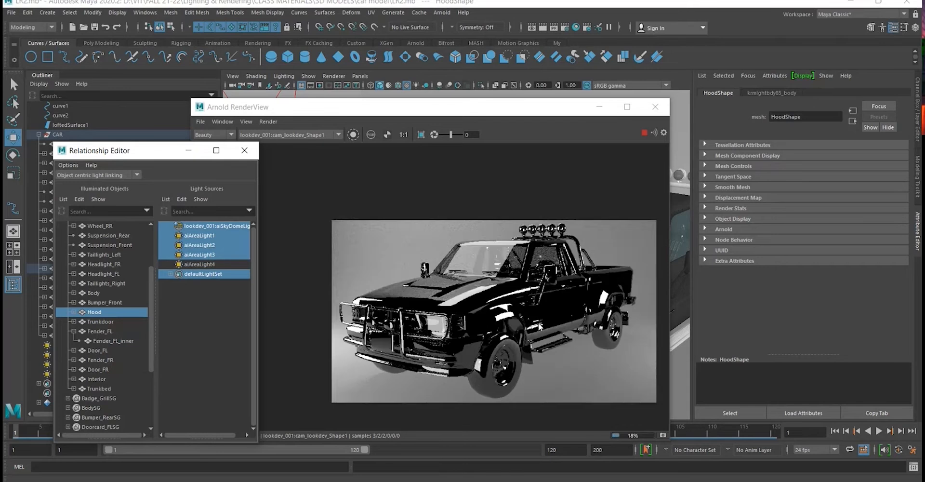
click(221, 264)
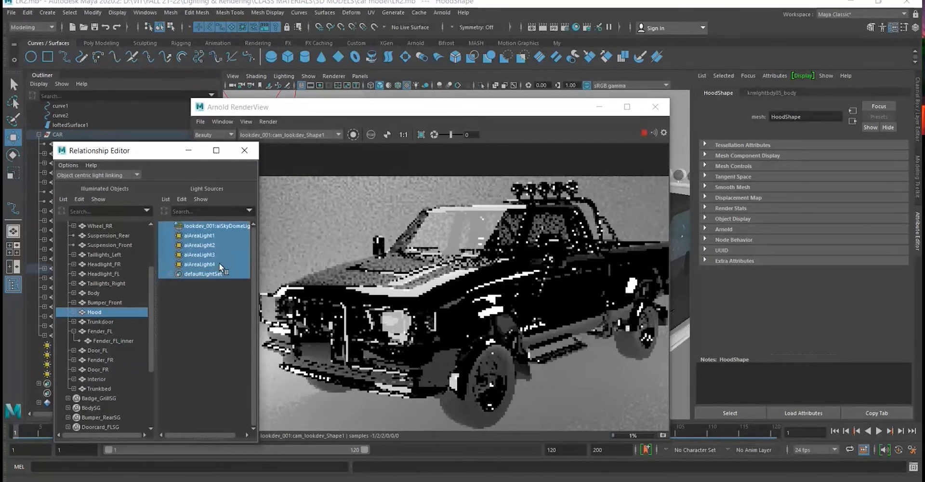
click(219, 264)
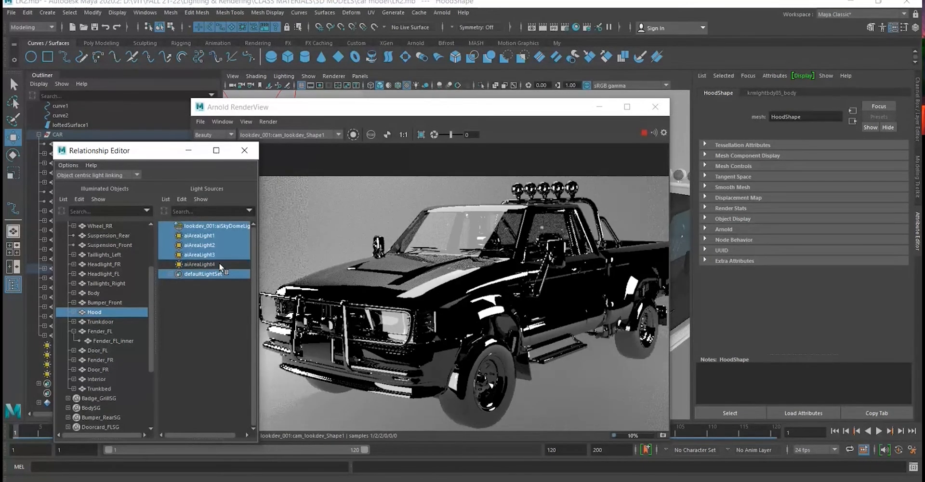
click(220, 264)
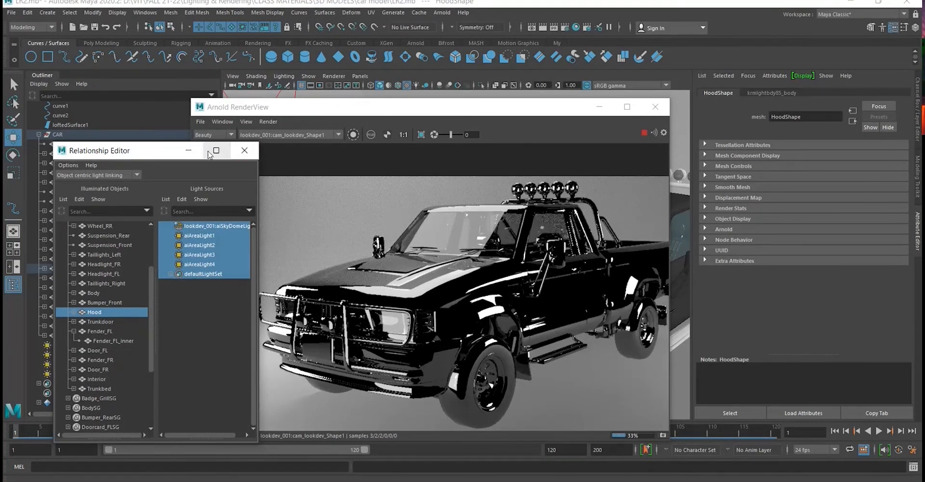
- Minimize the Relationship Editor, then move and shrink the Arnold RenderView to uncover the truck in the perspective viewport
click(189, 150)
drag(519, 113, 418, 89)
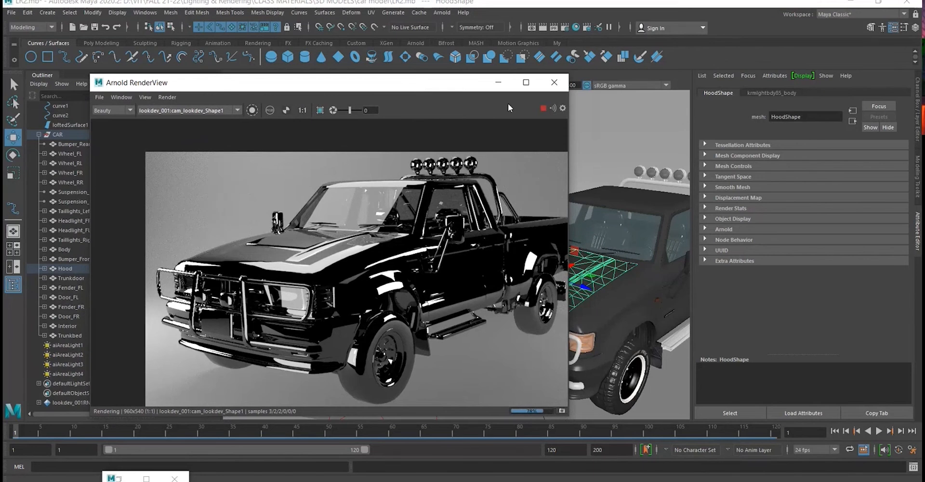
drag(431, 86, 372, 80)
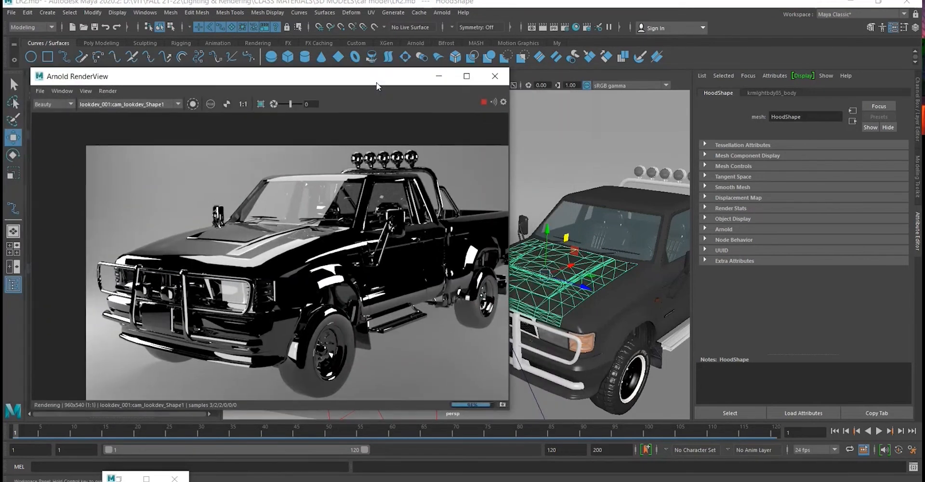
drag(506, 411, 413, 372)
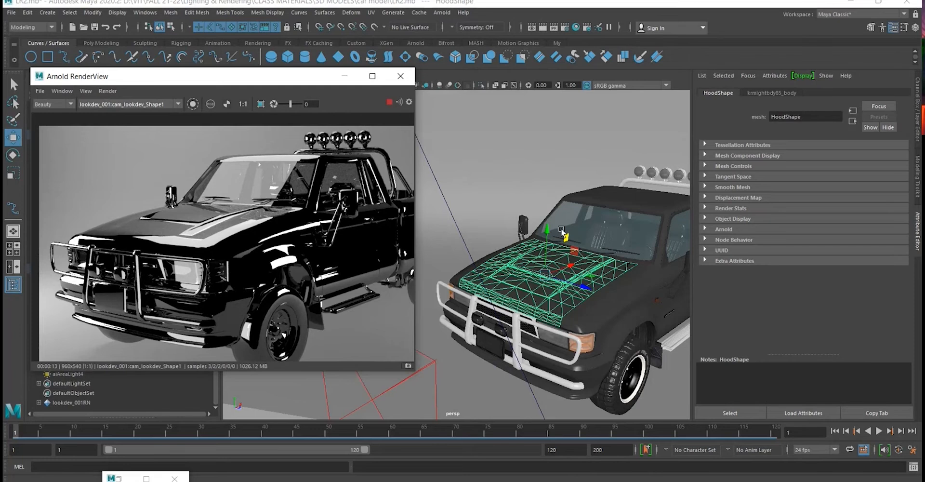
- Select Fender_FL in the perspective viewport and examine the truck's hood, fenders and rear from several angles
alt+drag(561, 231, 516, 264)
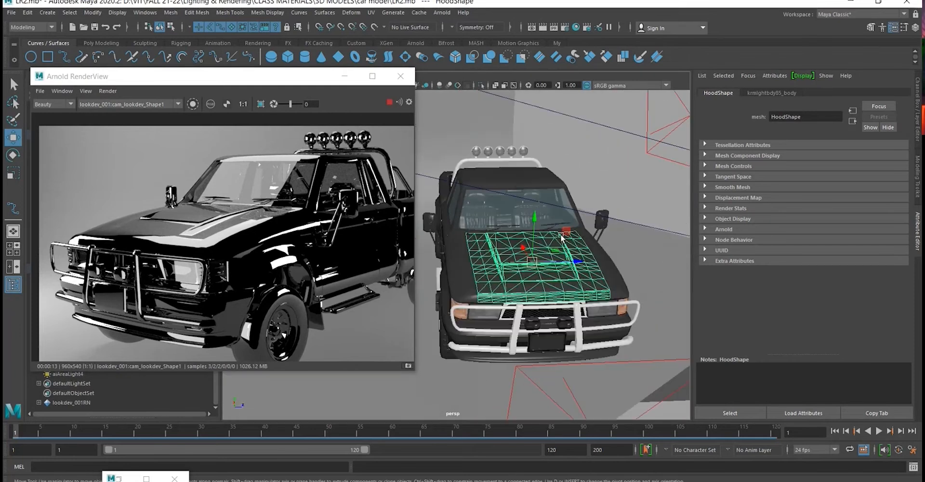
alt+drag(561, 236, 591, 260)
click(522, 266)
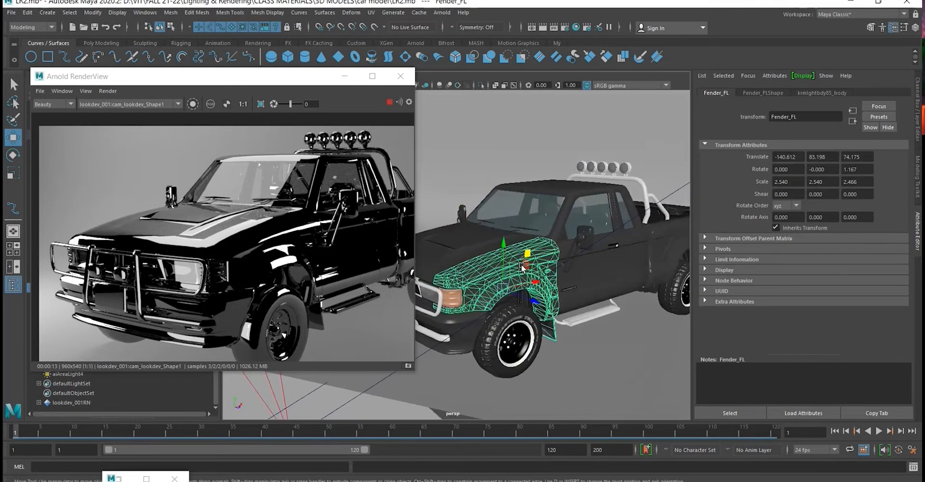
alt+drag(522, 266, 530, 320)
scroll(530, 320, up, 5)
scroll(563, 294, down, 5)
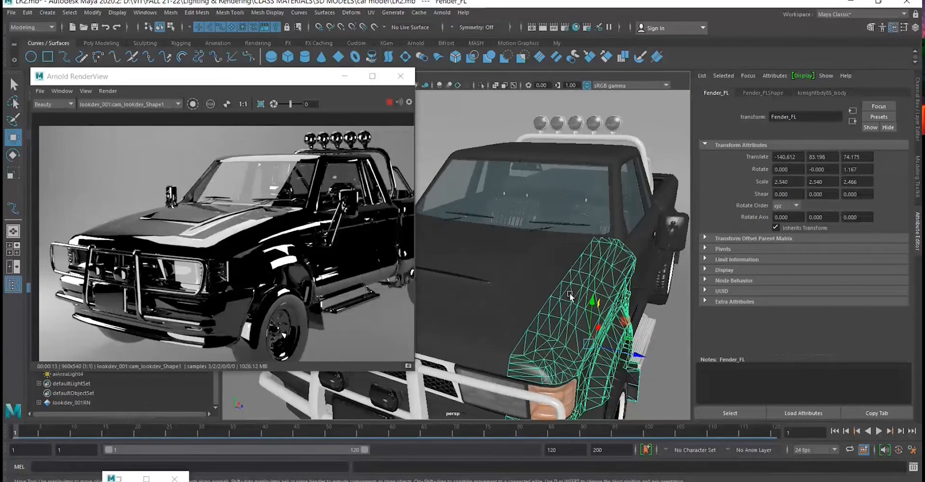
alt+drag(604, 294, 676, 278)
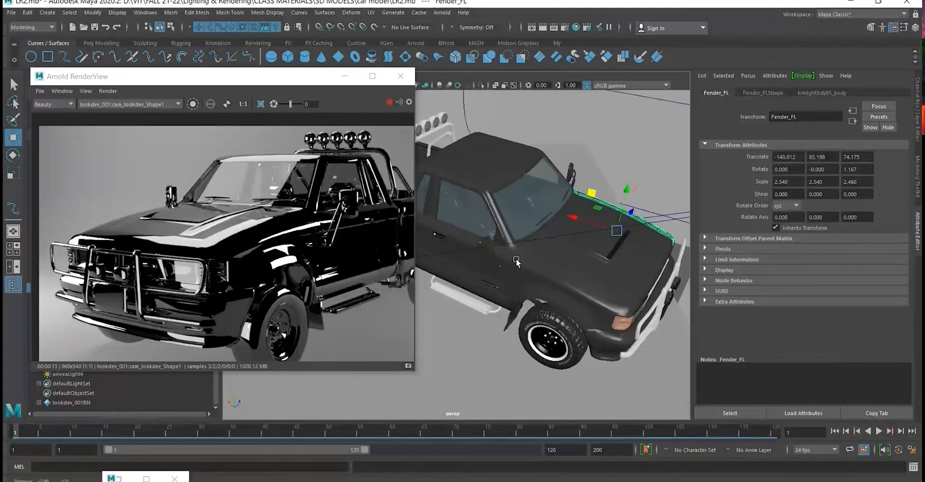
alt+middle_drag(515, 258, 623, 302)
alt+drag(531, 275, 532, 211)
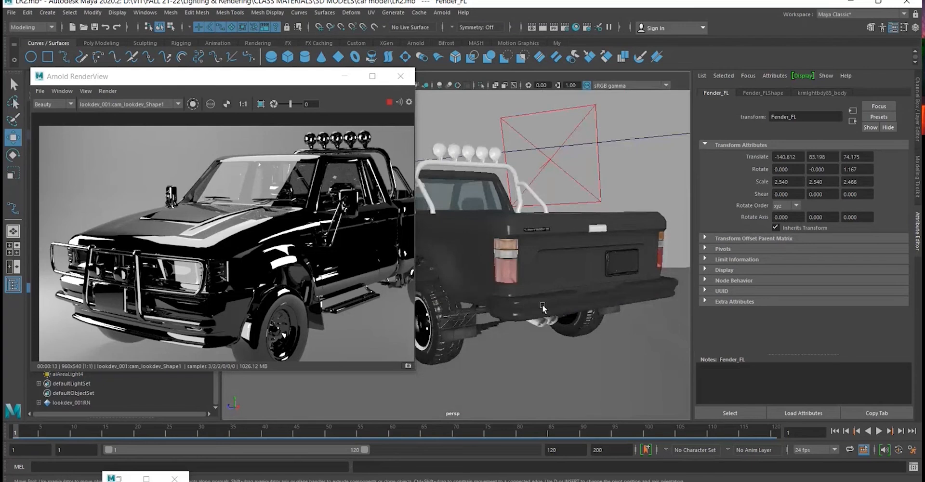
scroll(541, 304, up, 5)
scroll(520, 241, down, 5)
alt+drag(519, 248, 551, 299)
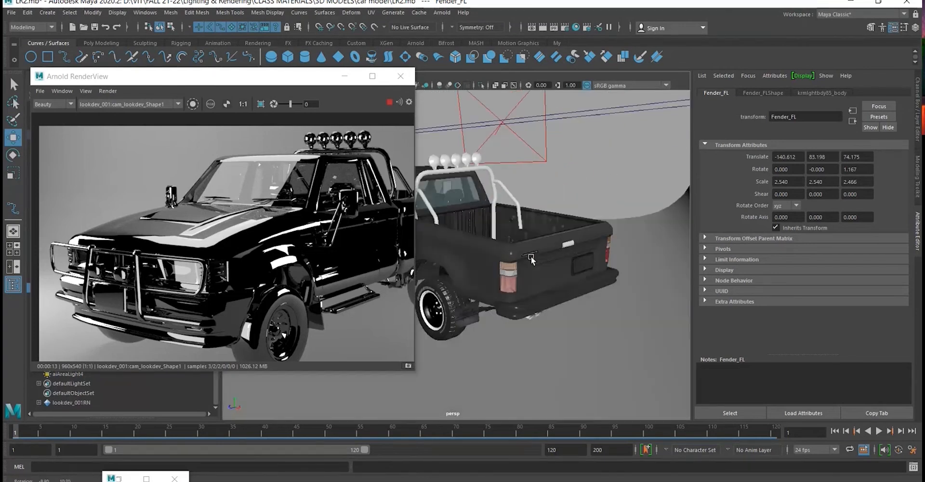
- Select the truck's rear bumper, Body, Fender_FR and Hood together in the perspective viewport
click(552, 299)
shift+click(468, 276)
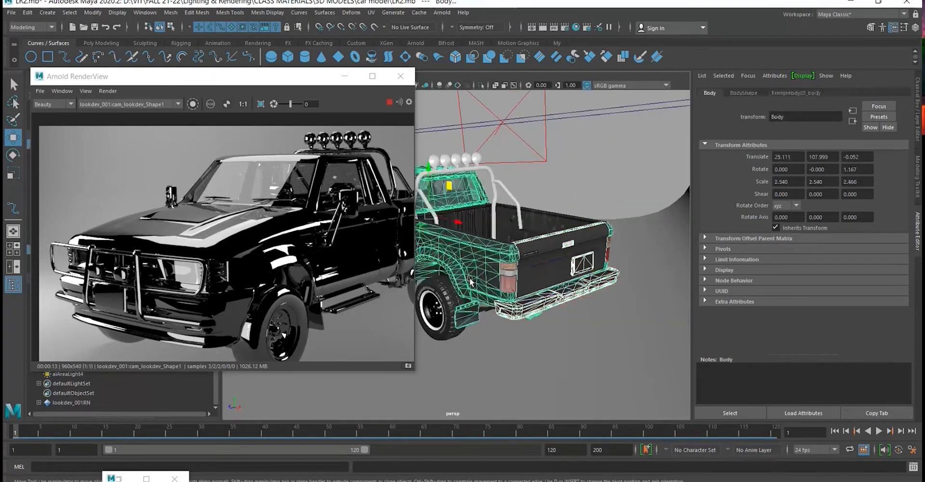
scroll(596, 272, up, 2)
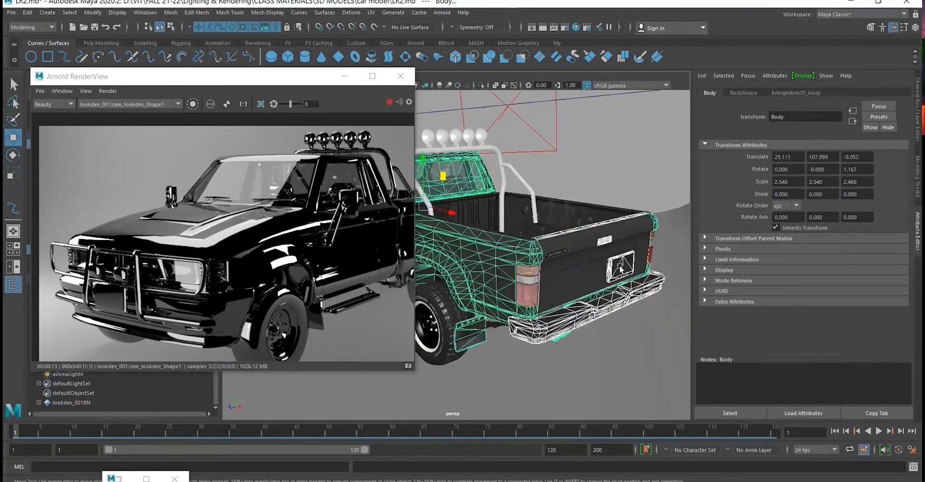
alt+drag(620, 268, 498, 279)
shift+click(496, 278)
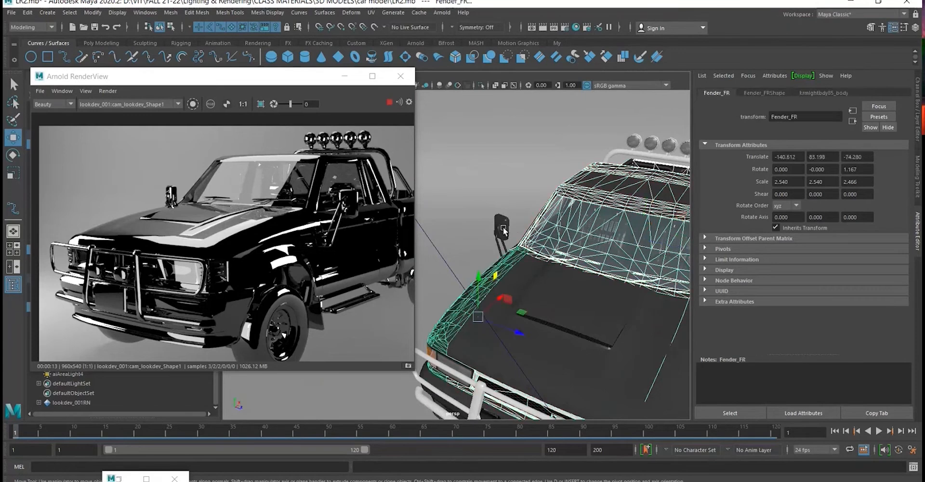
shift+click(525, 289)
alt+drag(537, 304, 538, 254)
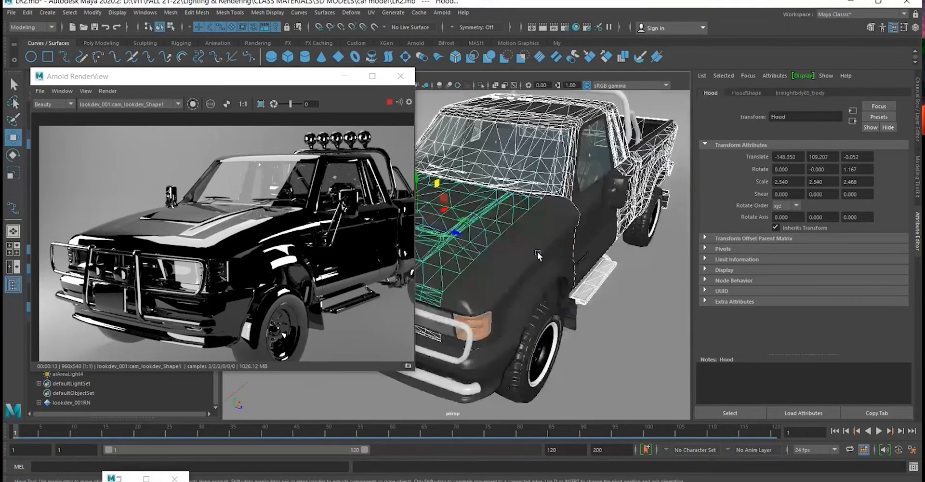
- Extend the selection with Fender_FL, Bumper_Front, Door_FL and Door_FR to cover the truck's remaining body panels
shift+click(538, 254)
shift+click(507, 338)
alt+drag(507, 338, 678, 276)
alt+drag(628, 264, 513, 309)
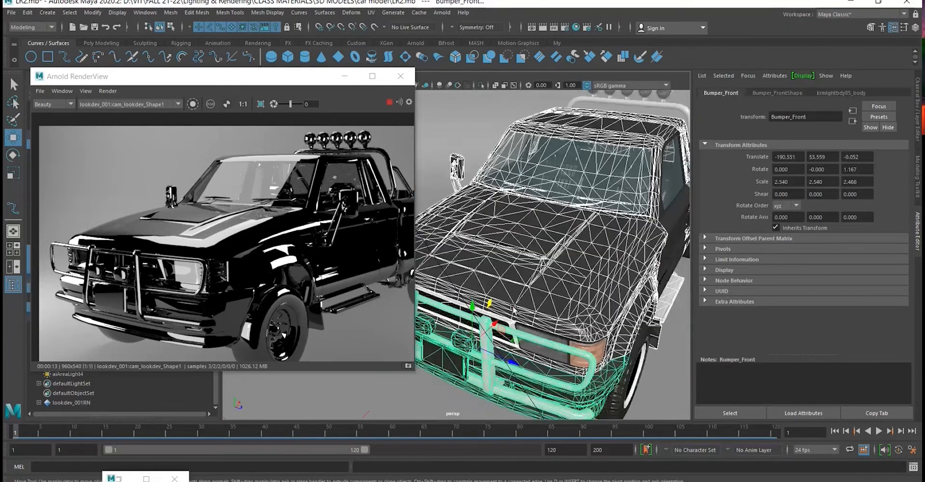
alt+drag(624, 314, 557, 293)
shift+click(489, 270)
scroll(489, 271, down, 6)
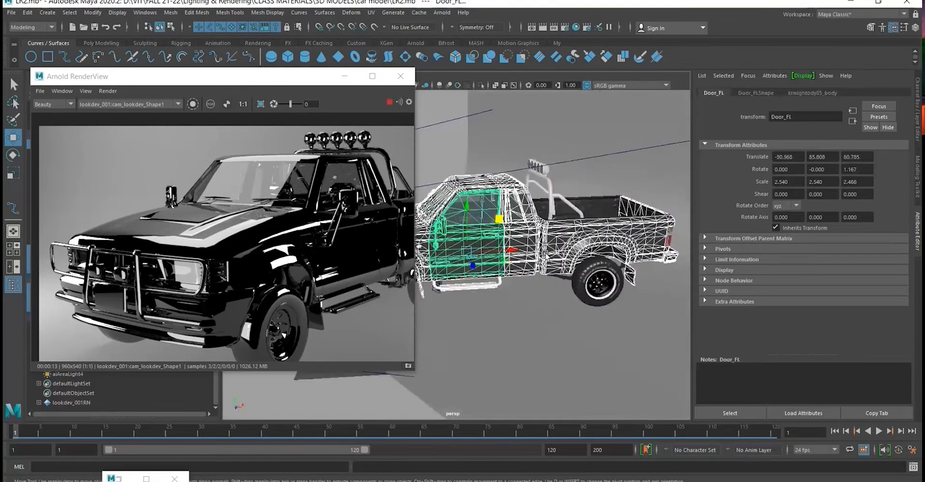
alt+drag(491, 269, 577, 217)
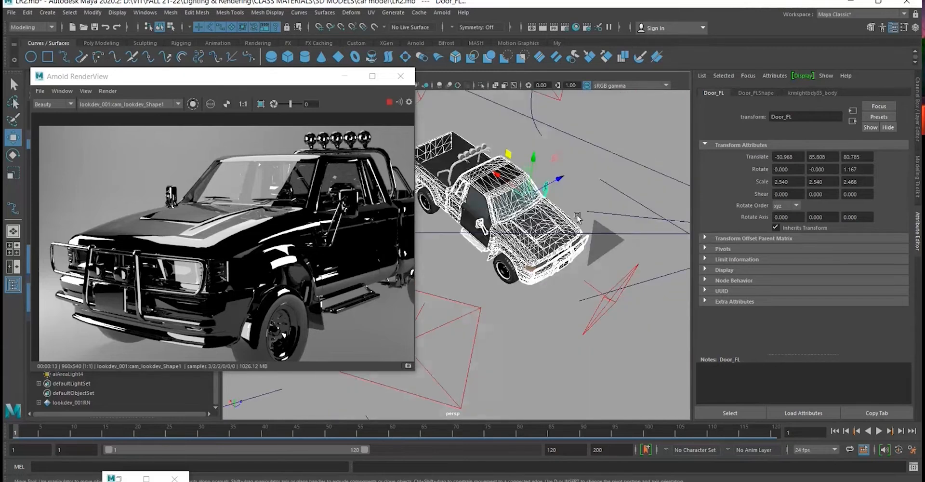
click(464, 225)
alt+drag(464, 225, 487, 193)
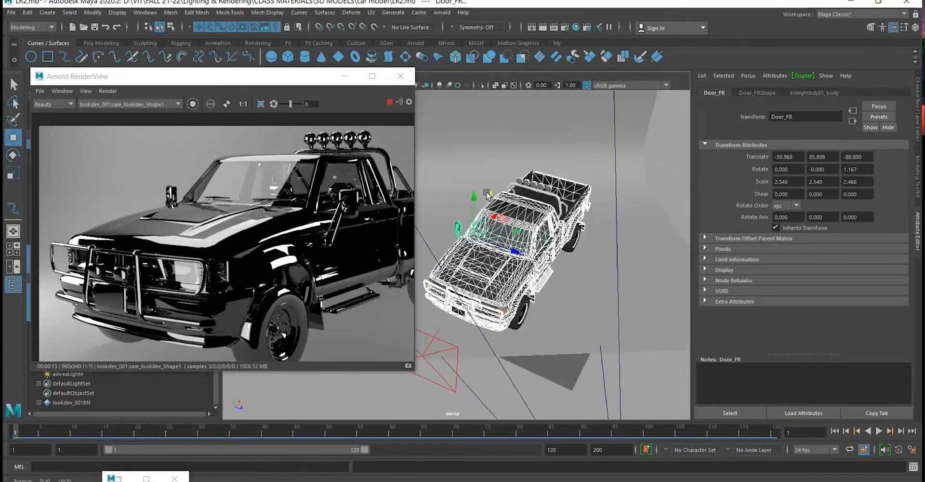
- Reduce the selection to Fender_FL alone and open the Hypershade
alt+right_drag(487, 193, 583, 352)
click(534, 246)
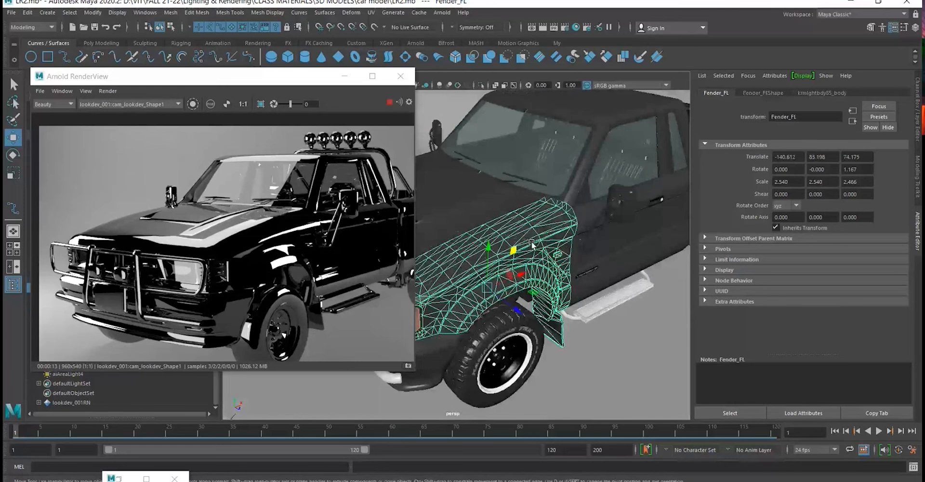
click(576, 26)
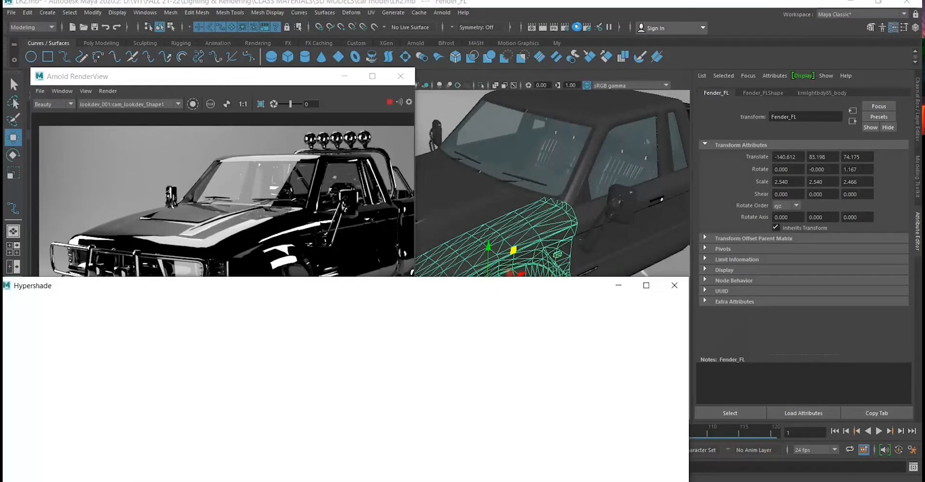
- Reposition the Hypershade, separate the Arnold RenderView docked into its window, and close the Hypershade
drag(66, 292, 250, 147)
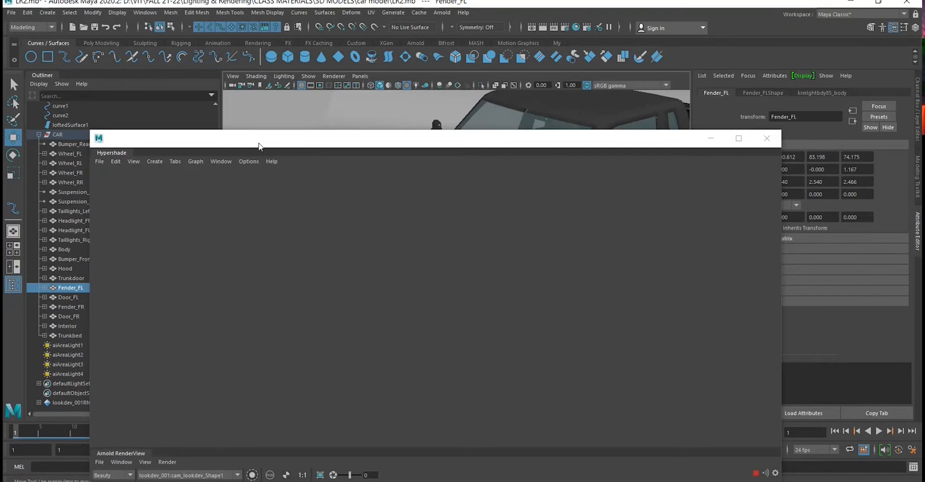
drag(260, 146, 533, 97)
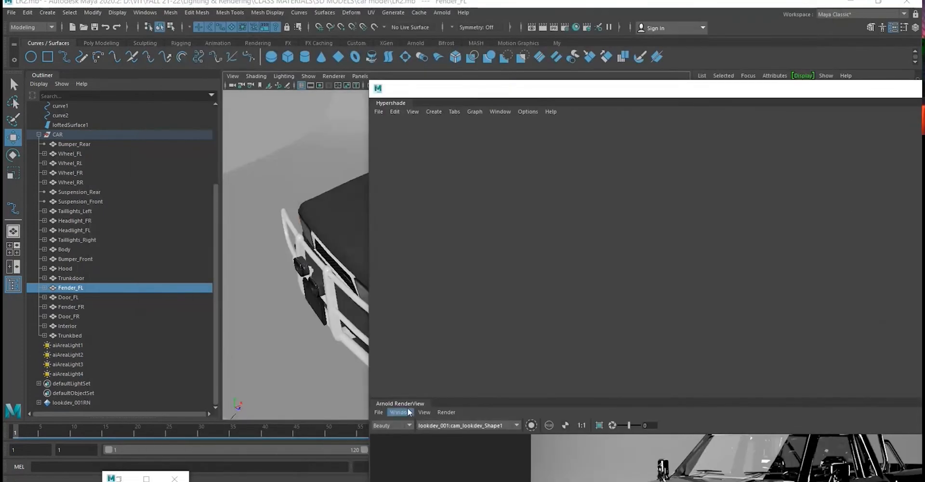
drag(406, 403, 55, 47)
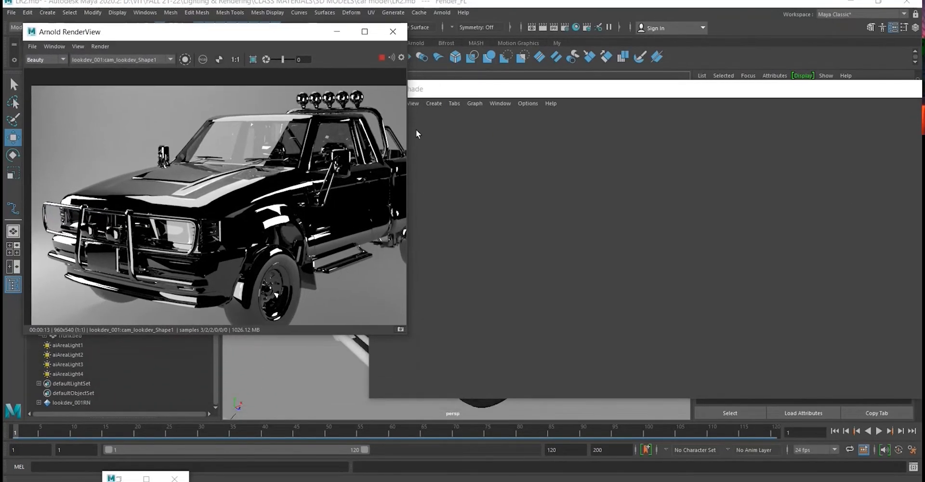
drag(438, 99, 268, 110)
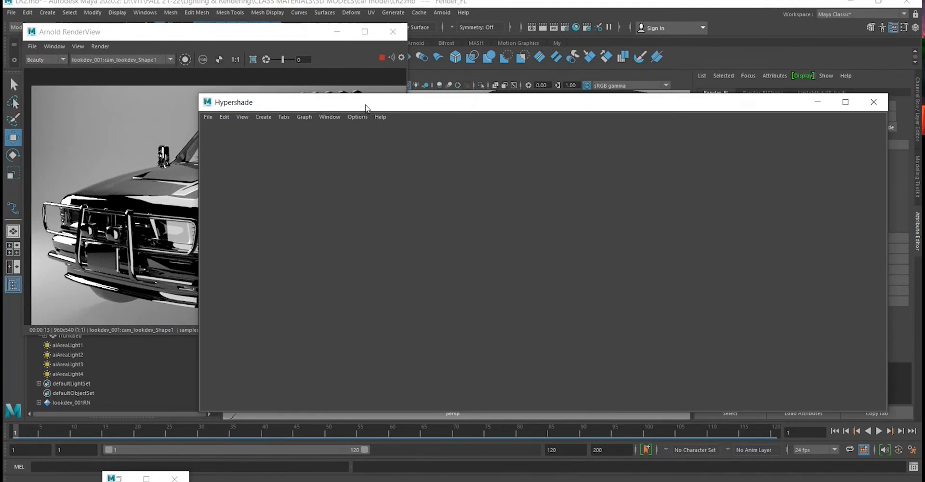
drag(366, 107, 184, 331)
click(692, 326)
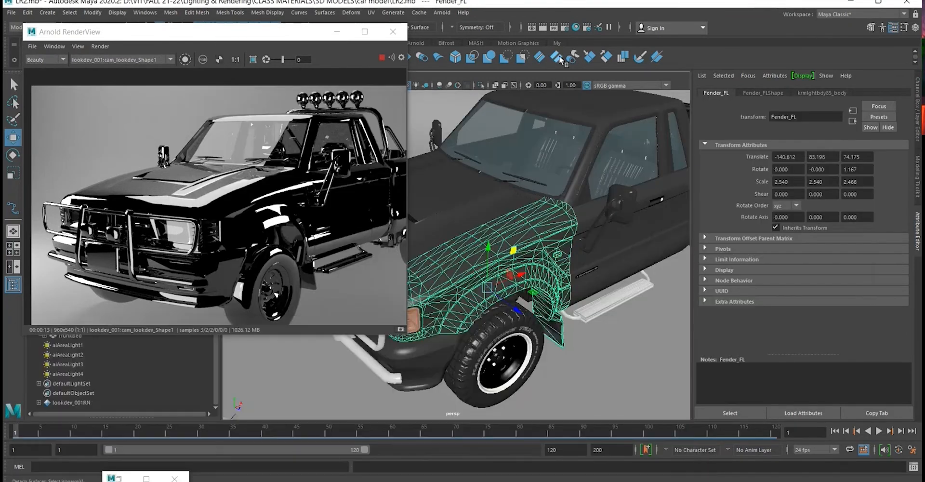
- Reopen the Hypershade, check its commands, and close it again
click(575, 27)
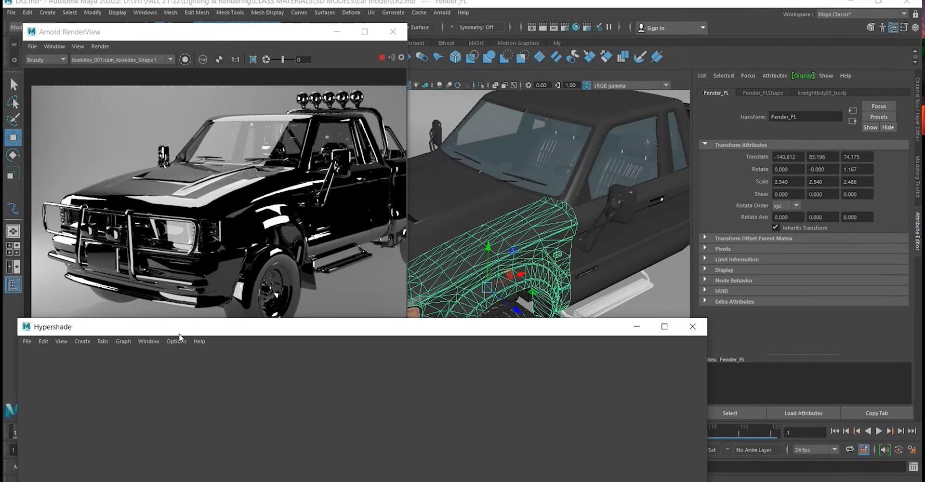
drag(179, 332, 610, 107)
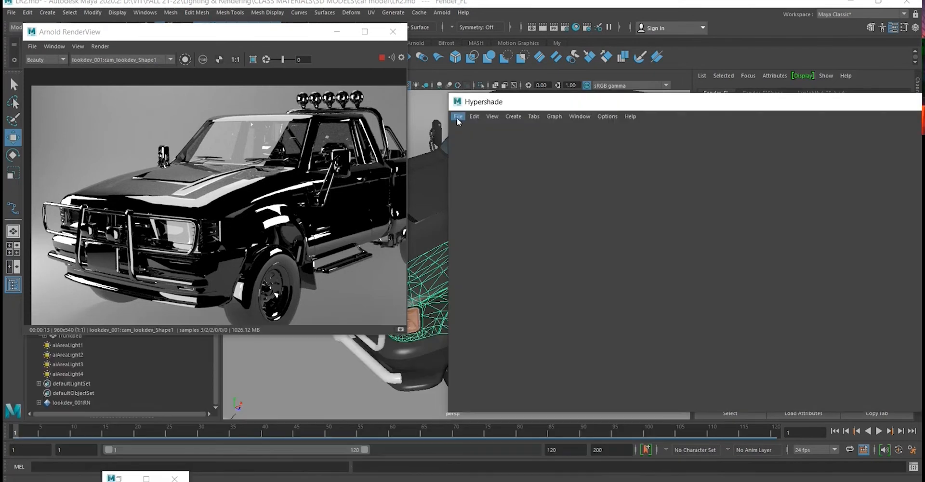
click(474, 116)
click(606, 234)
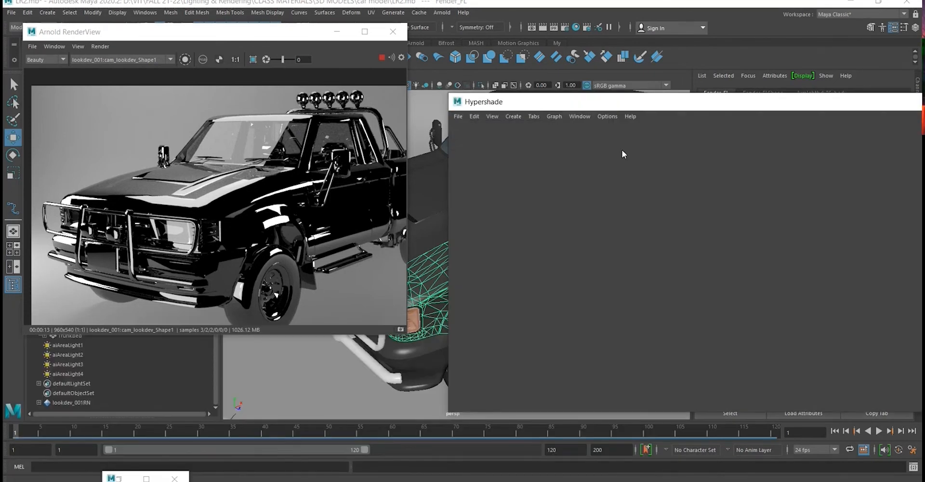
drag(633, 108, 157, 301)
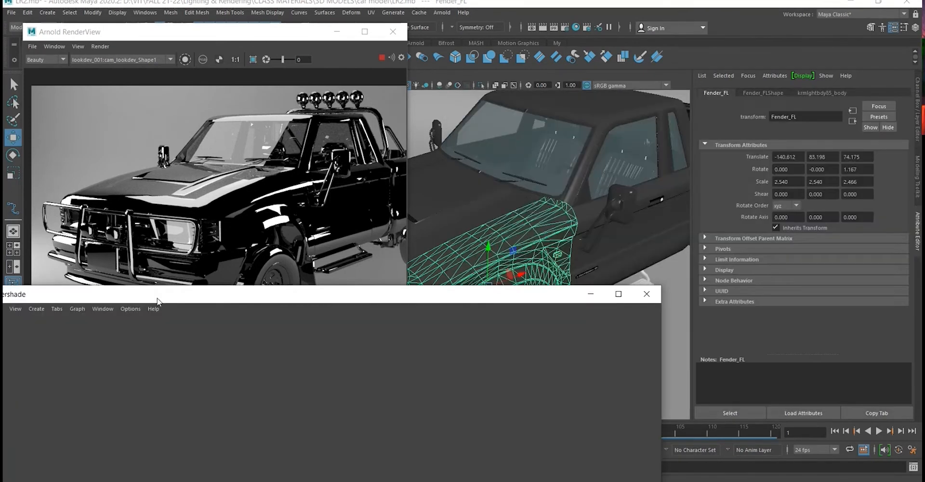
click(645, 294)
- Move the Arnold RenderView aside, open the Hypershade once more, and select Door_FL in the perspective viewport
drag(189, 35, 358, 107)
click(575, 27)
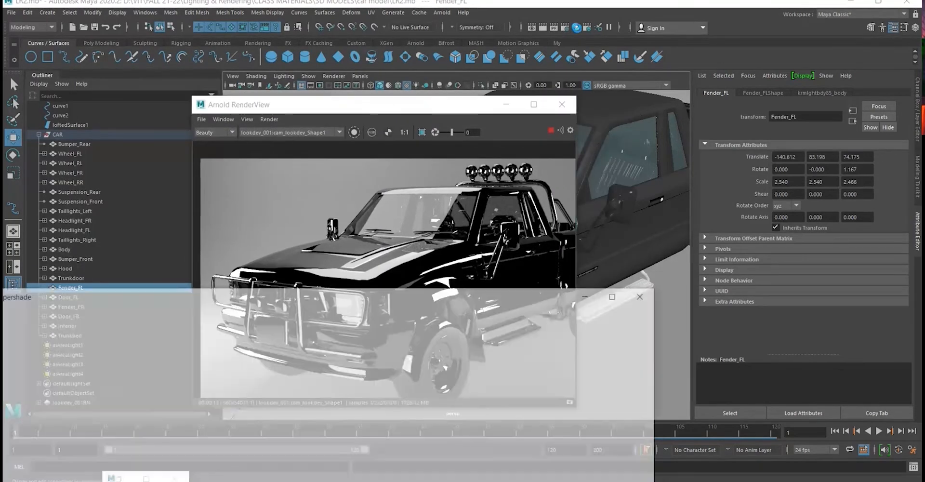
drag(457, 264, 520, 114)
click(609, 246)
- Try to frame the selected door's nodes in the Hypershade, and close the window
click(291, 127)
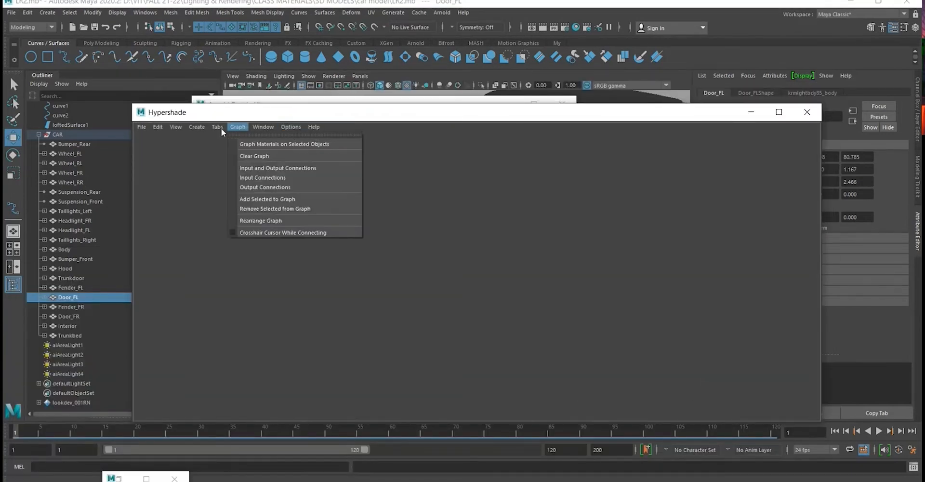
mouse_move(176, 126)
click(201, 187)
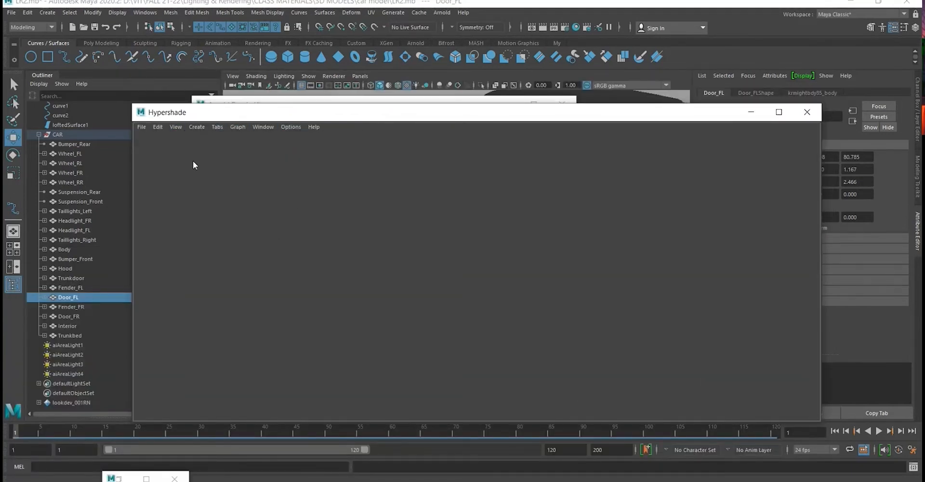
click(175, 126)
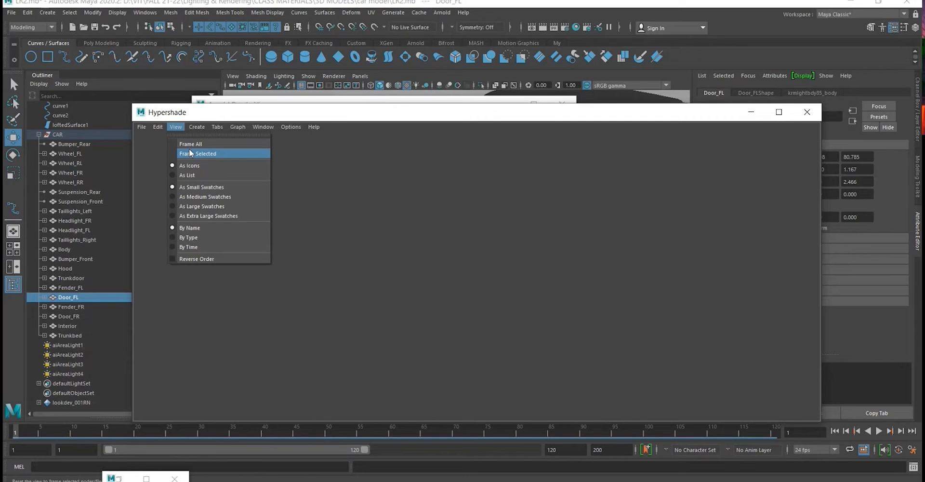
click(190, 153)
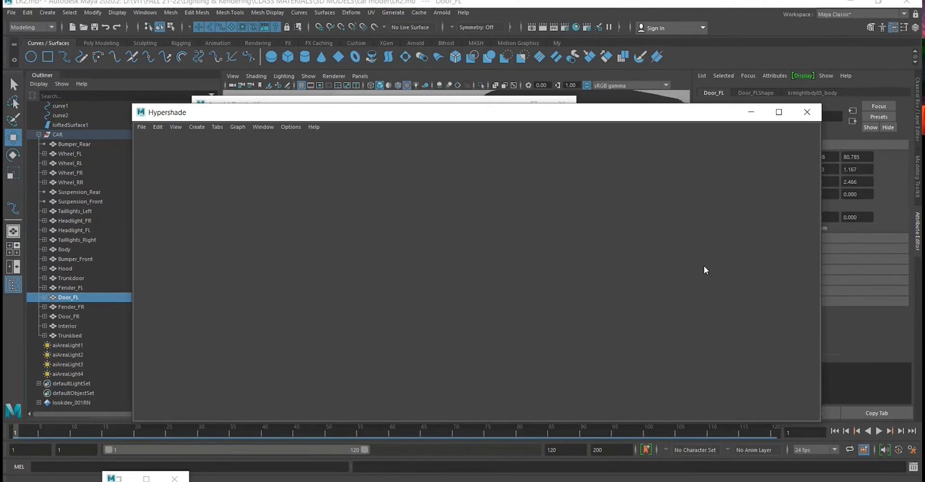
click(808, 113)
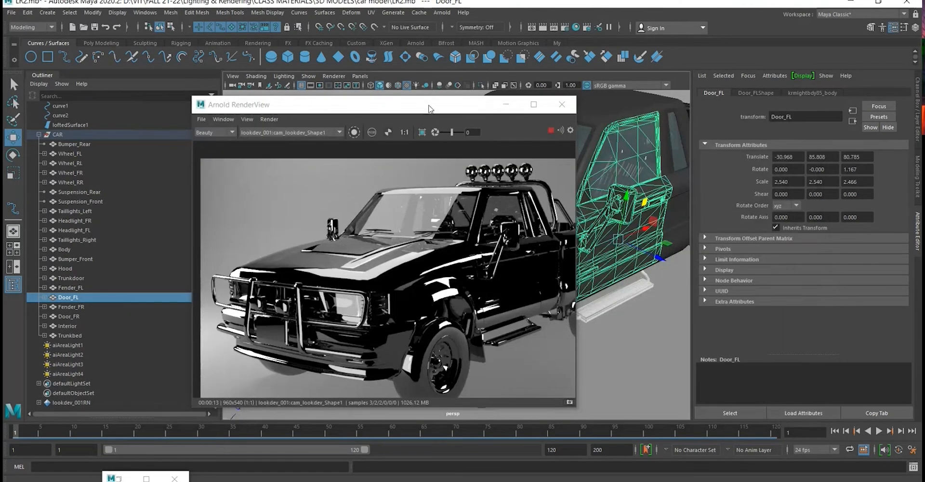
- Close the minimized Relationship Editor and move the Arnold RenderView to uncover Door_FL in the perspective viewport
drag(430, 108, 499, 101)
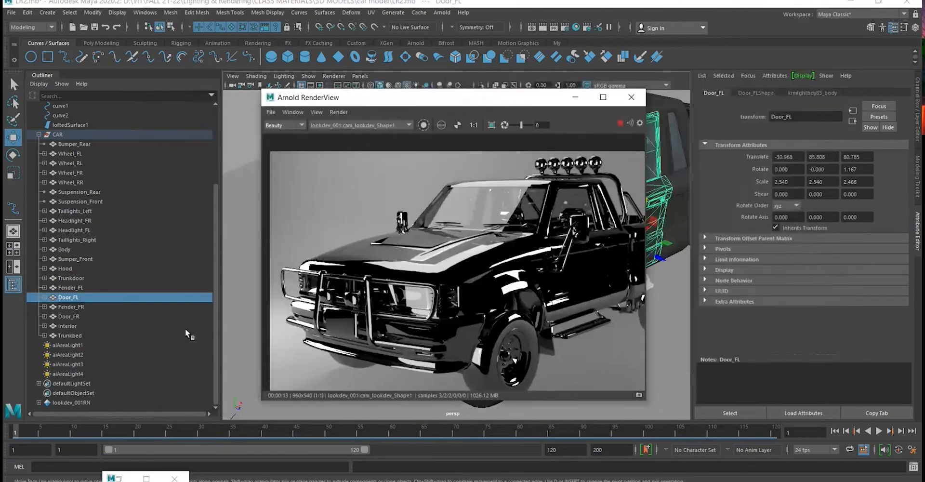
click(146, 478)
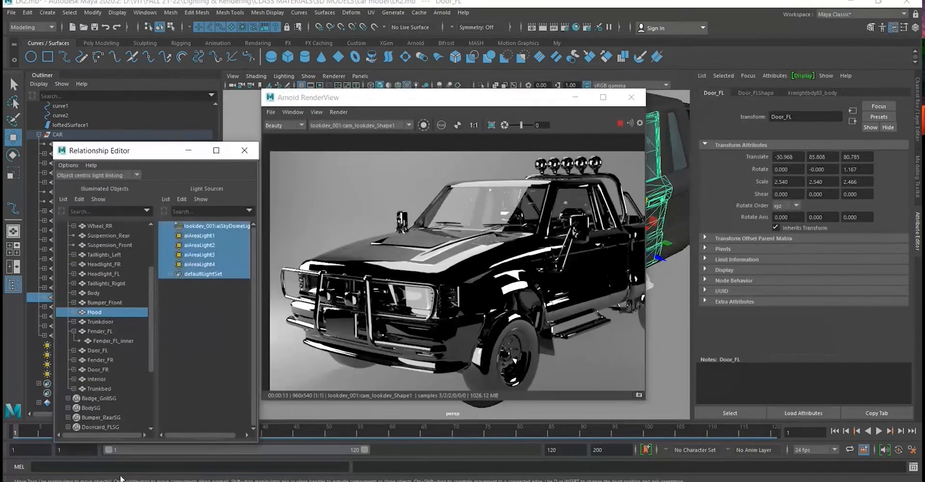
click(245, 150)
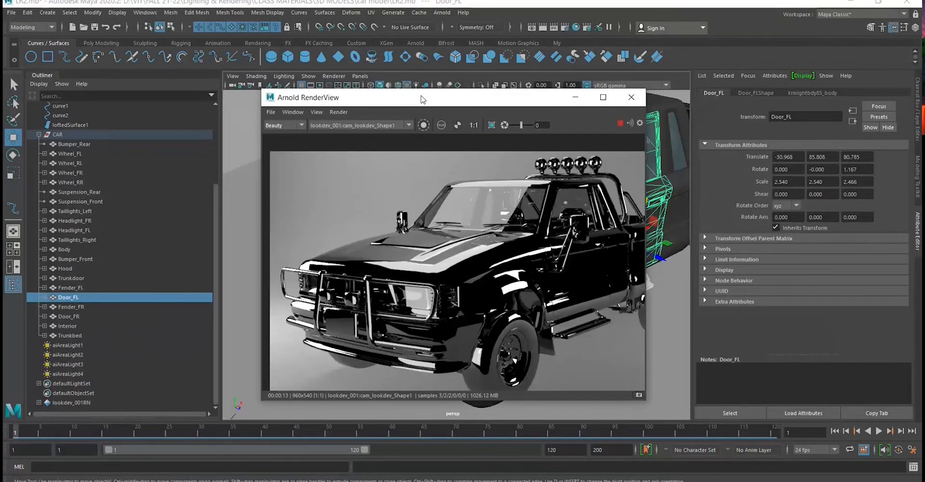
drag(420, 97, 210, 133)
click(634, 244)
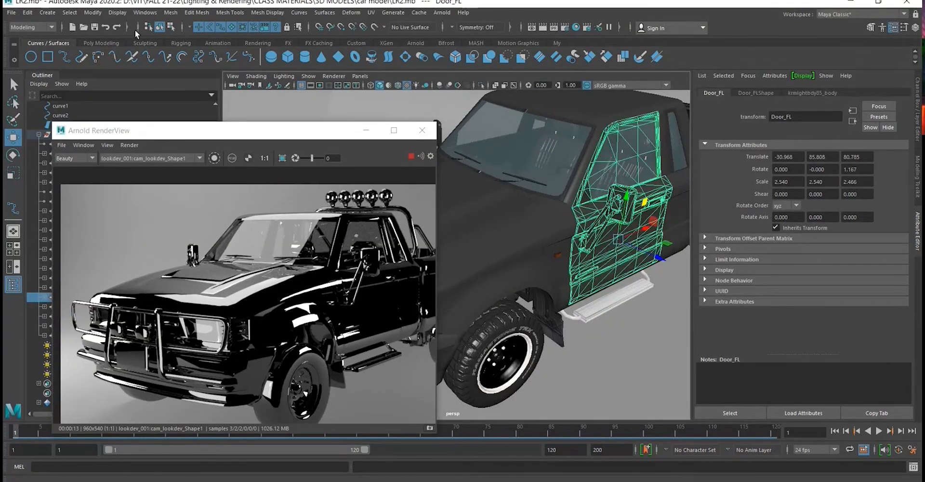
- Open the Hypershade for Door_FL and arrange its window below the truck in the perspective viewport
click(144, 13)
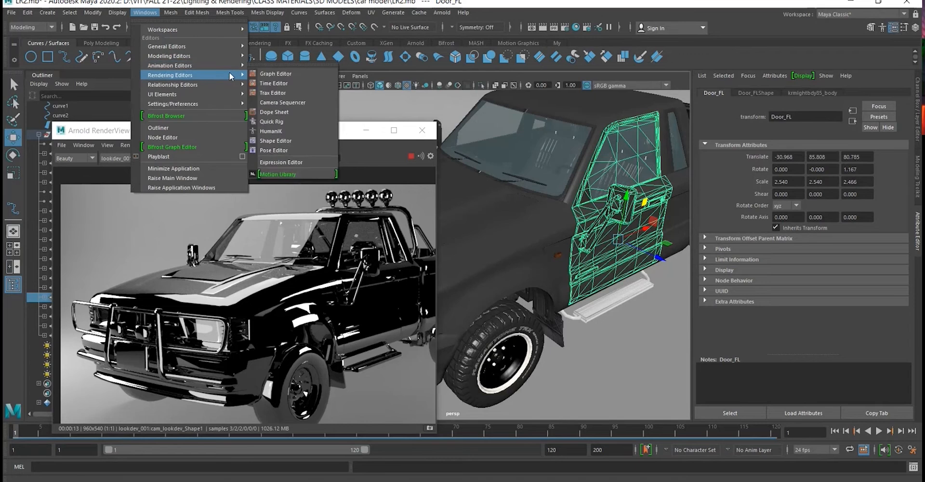
click(311, 94)
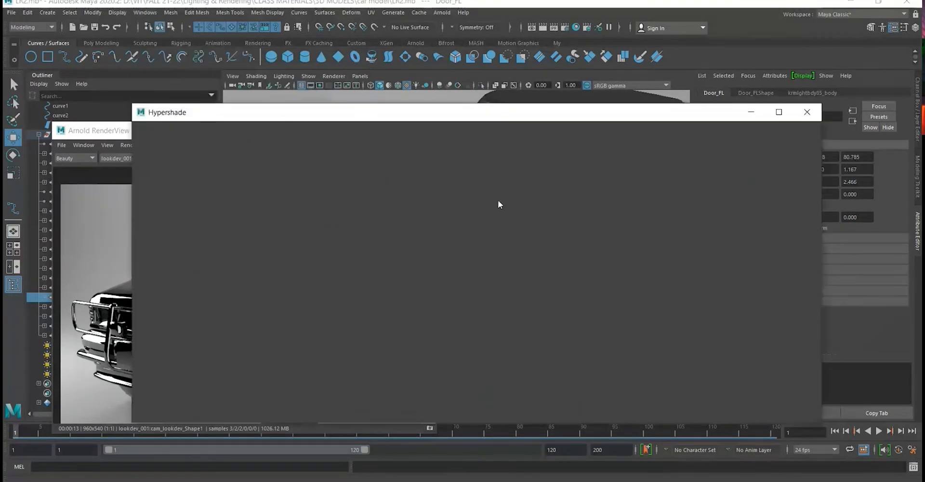
drag(278, 119, 295, 267)
click(368, 139)
alt+drag(570, 171, 543, 136)
scroll(543, 140, down, 5)
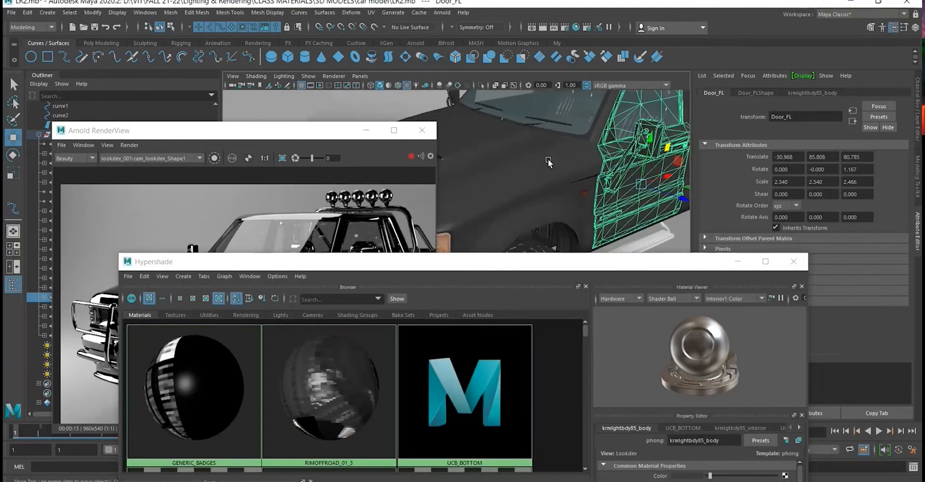
scroll(605, 193, up, 3)
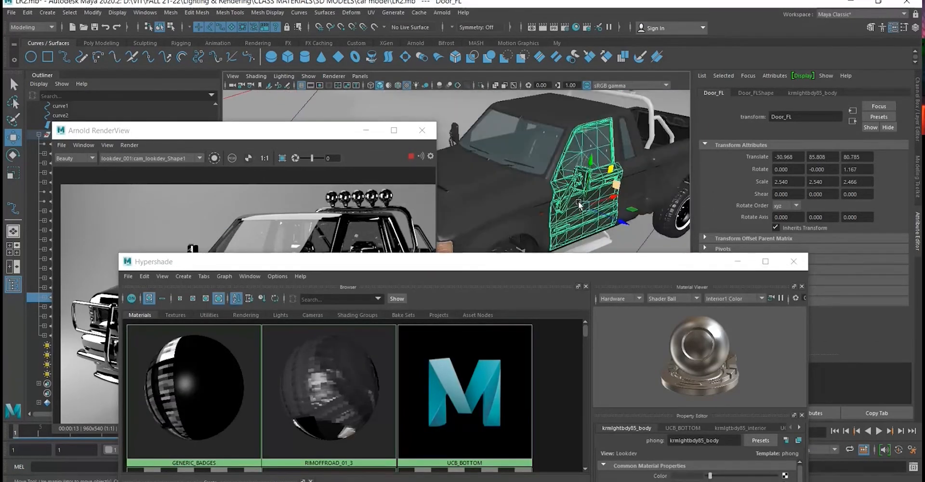
drag(249, 270, 256, 229)
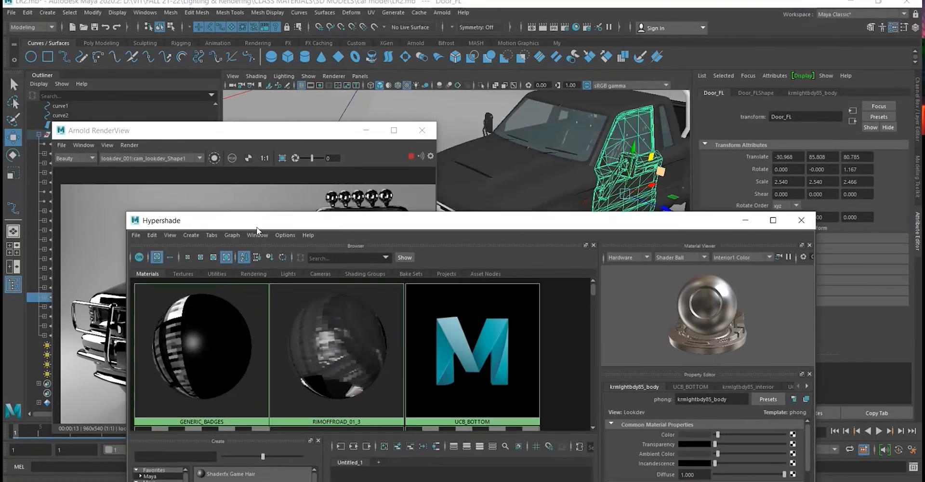
drag(561, 228, 561, 242)
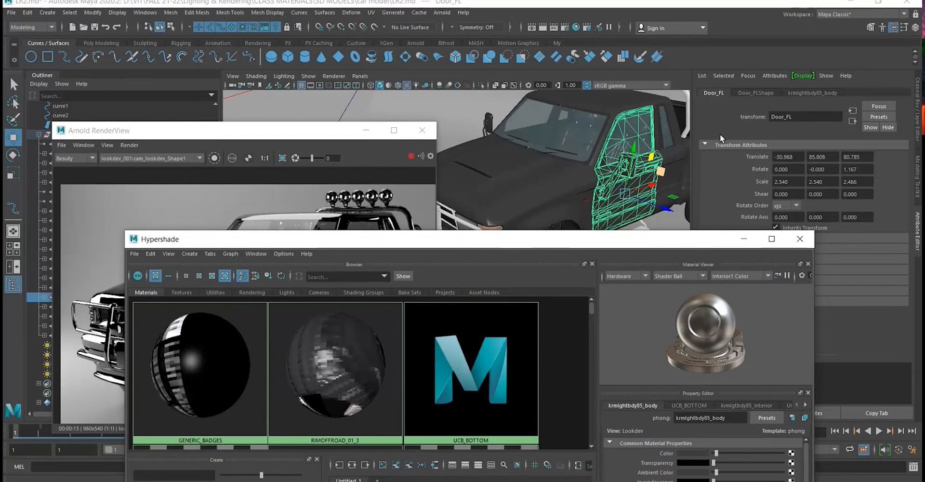
- Show the attributes of the material assigned to Door_FL and look through the Hypershade's materials for it
click(806, 92)
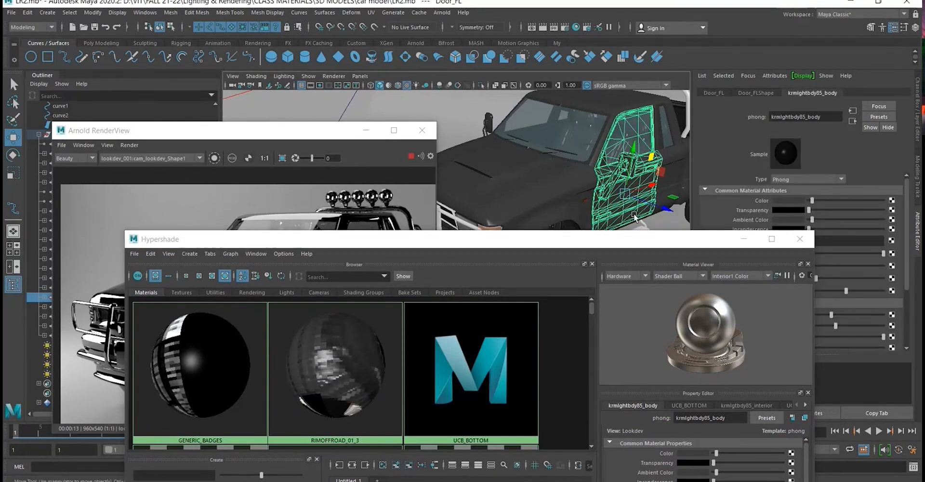
scroll(410, 366, down, 2)
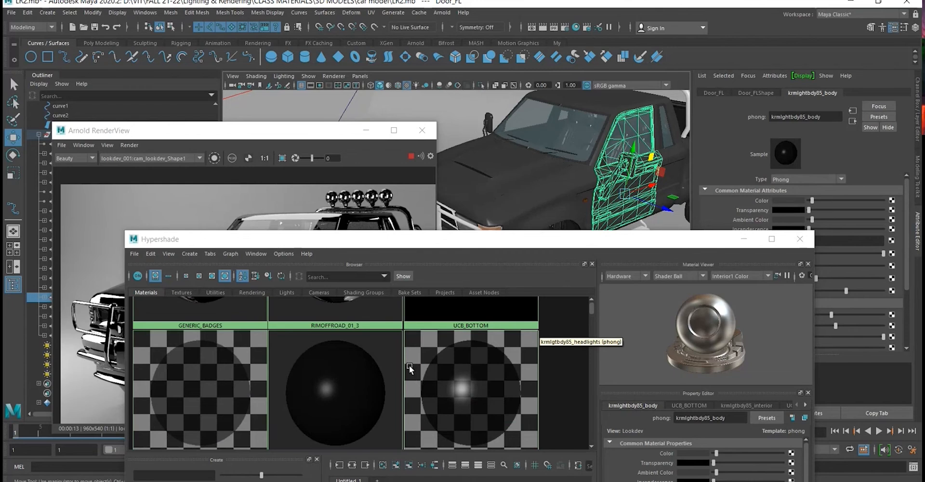
scroll(409, 365, down, 6)
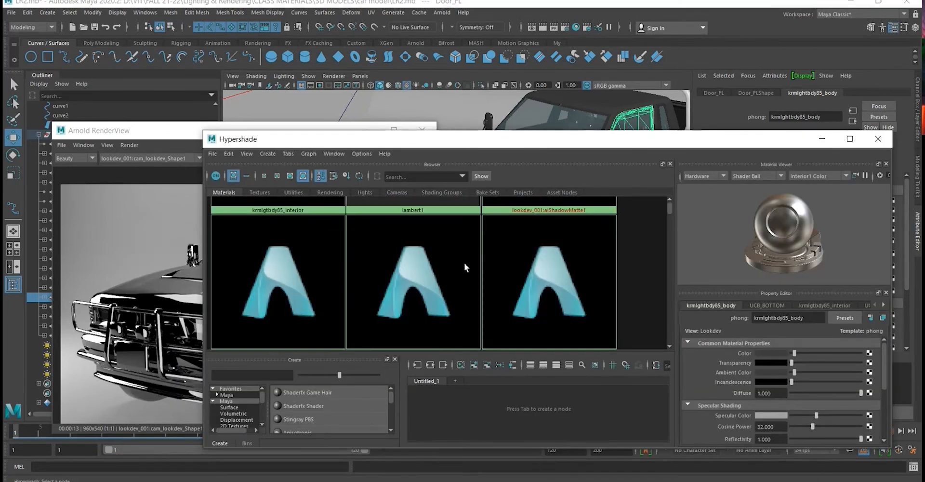
- Try filtering the Hypershade materials by "kmlg" and clear the filter
click(437, 175)
text(kml)
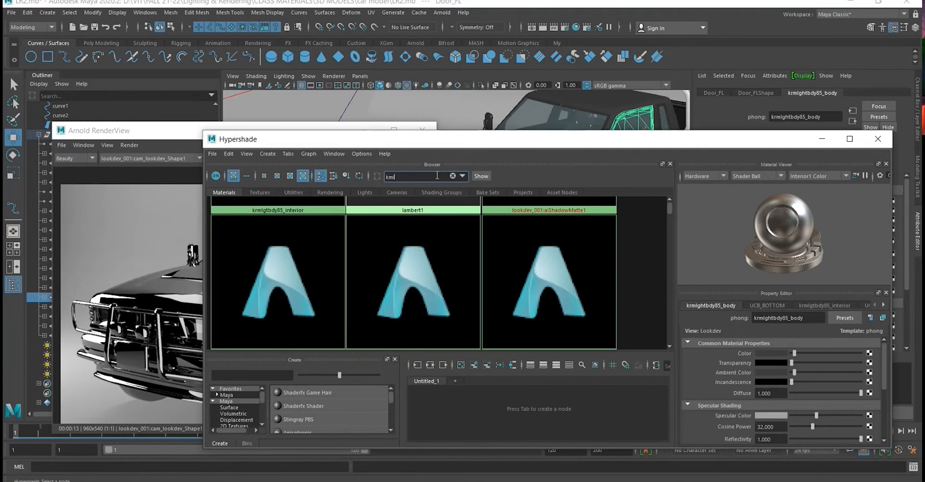
text(g)
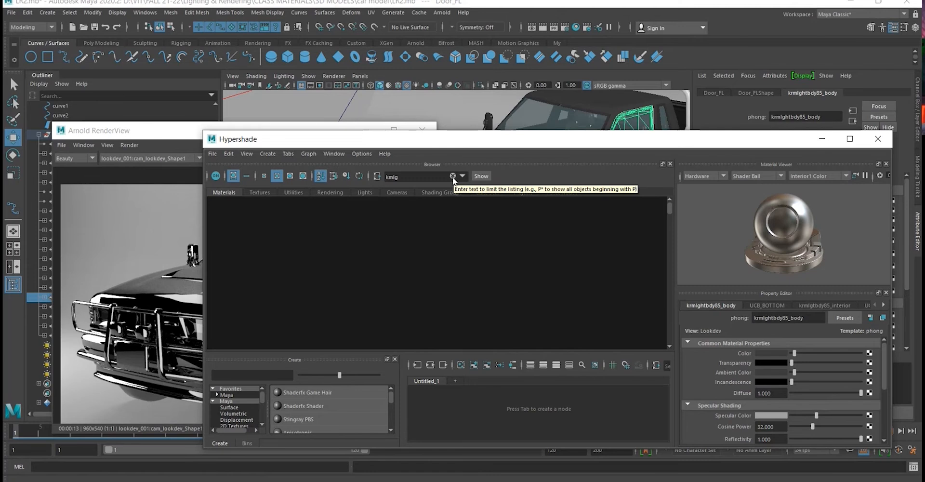
click(452, 176)
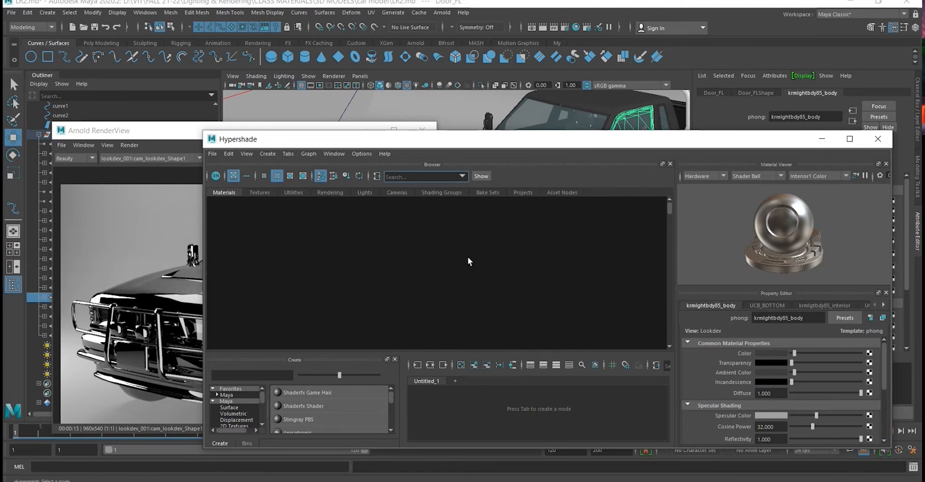
- Shrink the Hypershade's material swatches and select all objects that use the krmlghtbdy85_body material
drag(700, 143, 693, 169)
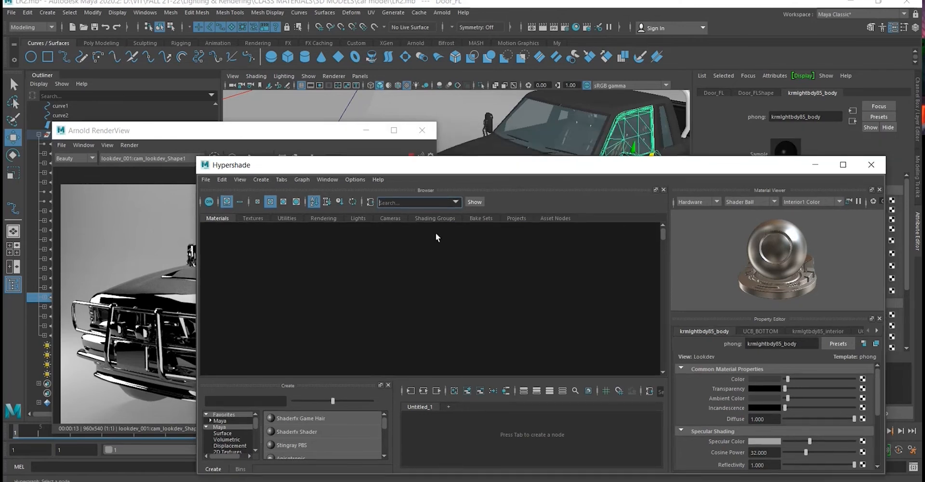
click(253, 288)
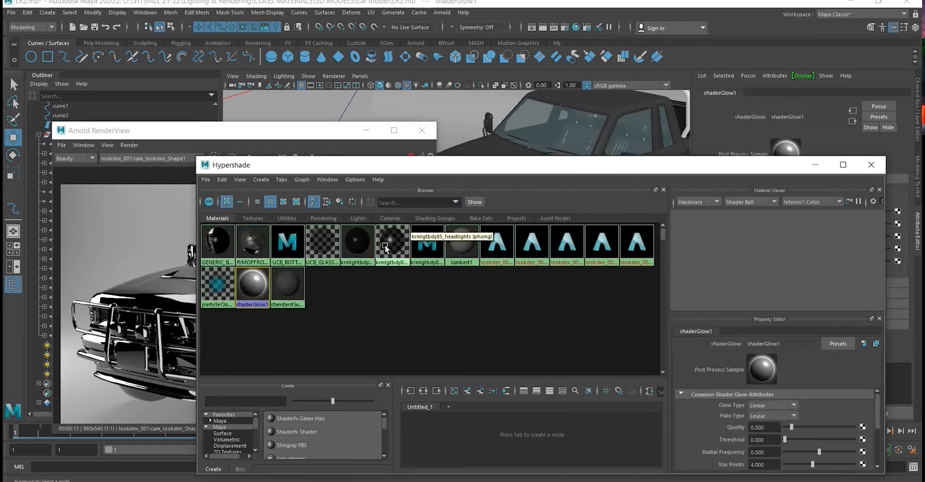
click(360, 244)
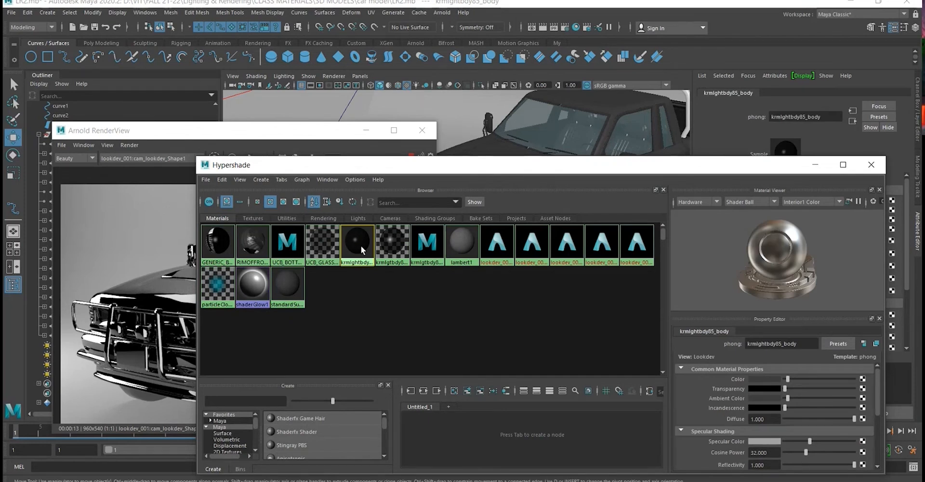
drag(575, 165, 591, 242)
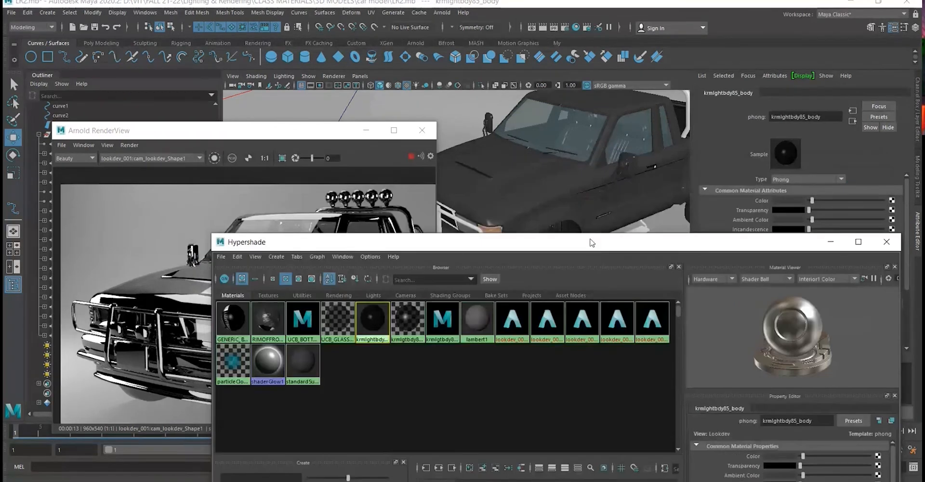
right_click(375, 323)
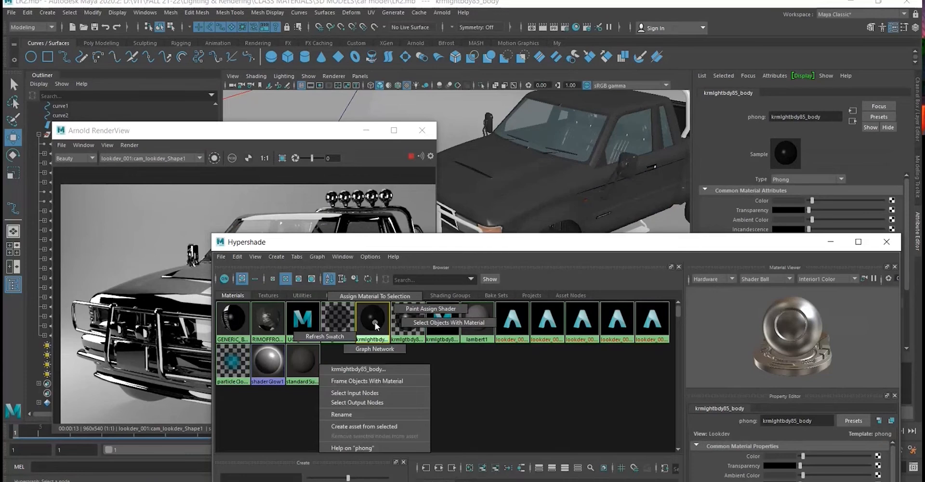
right_drag(376, 325, 413, 328)
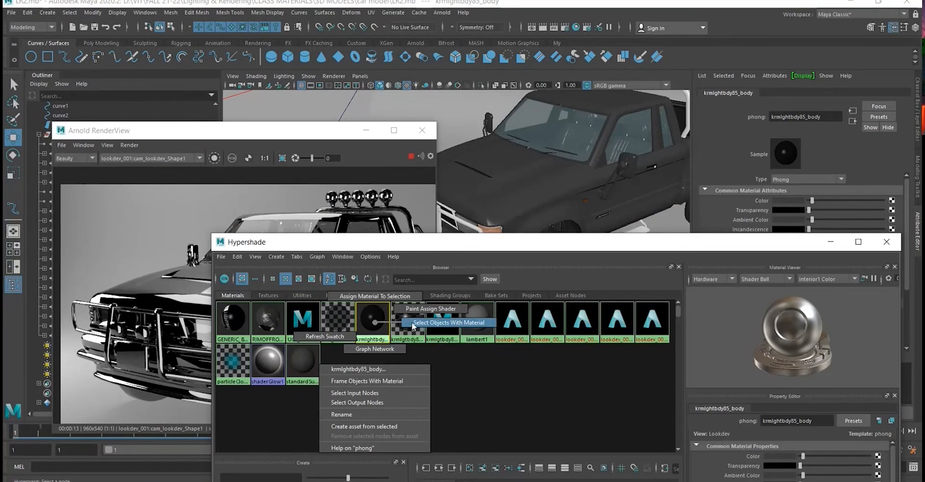
right_drag(412, 322, 411, 321)
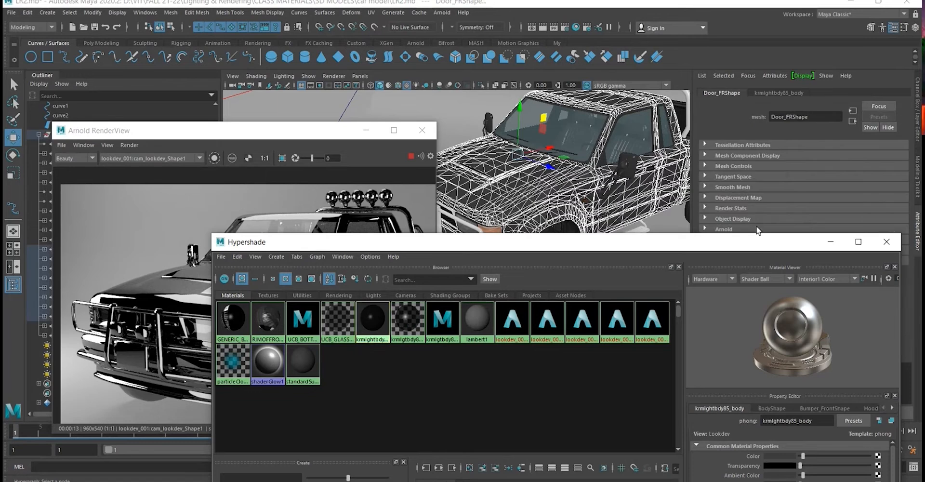
- Move the Hypershade away from the truck in the perspective viewport and close it
drag(754, 242, 762, 379)
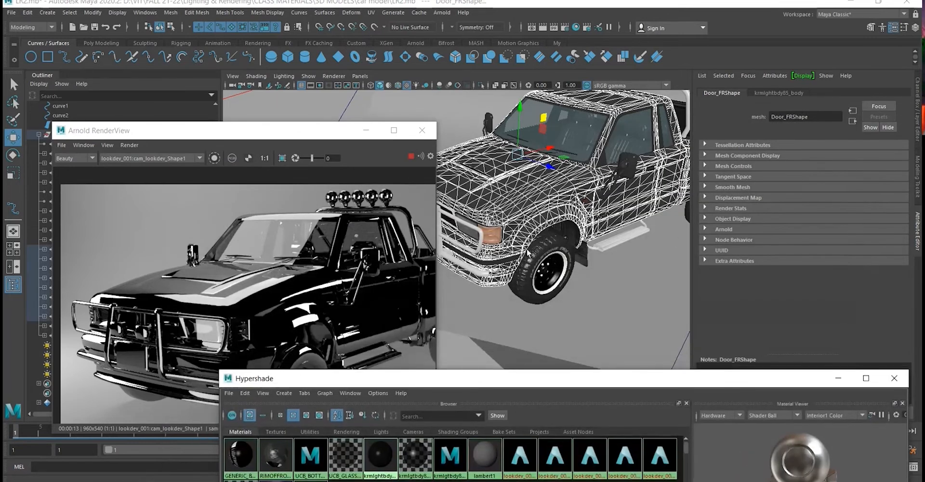
drag(554, 370, 416, 322)
click(754, 329)
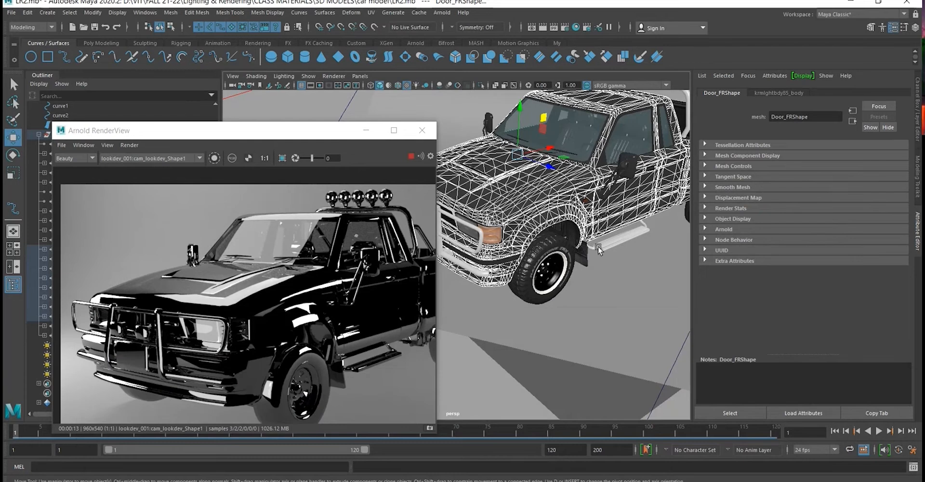
- Assign a new Arnold aiCarPaint material to the selected truck body parts
right_click(565, 179)
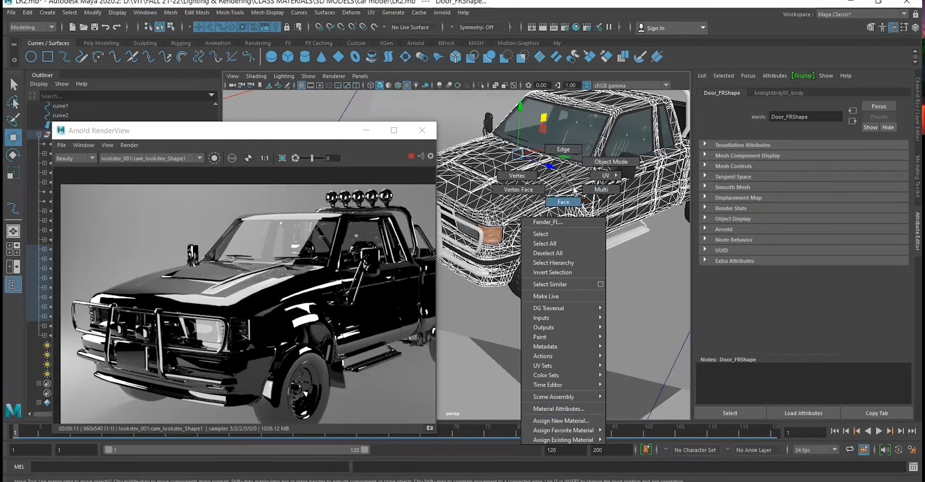
click(592, 419)
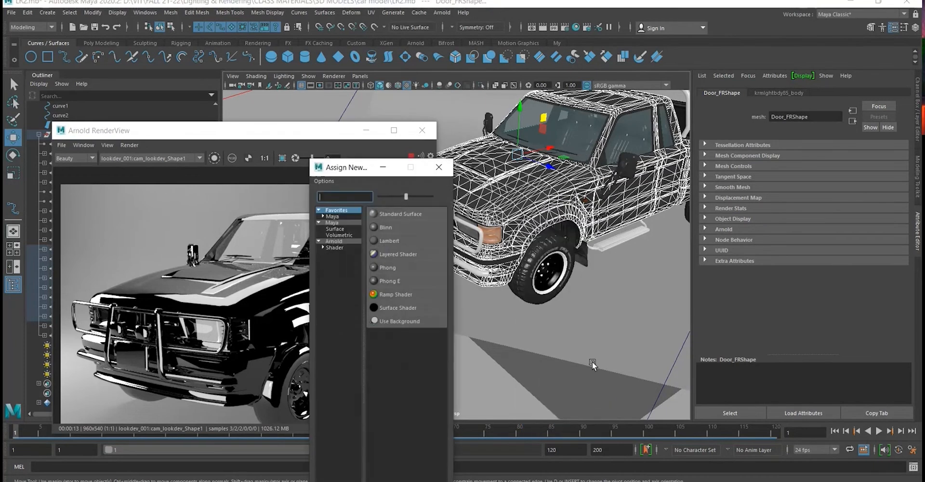
click(334, 241)
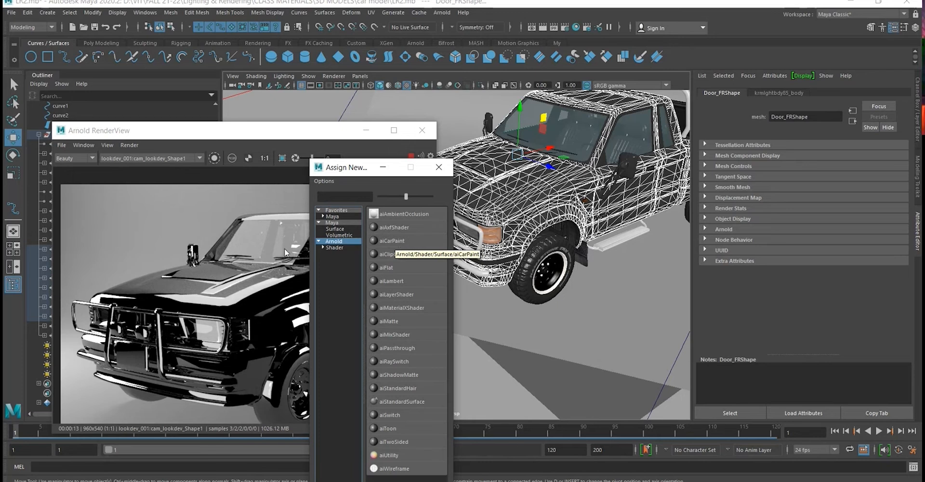
click(335, 216)
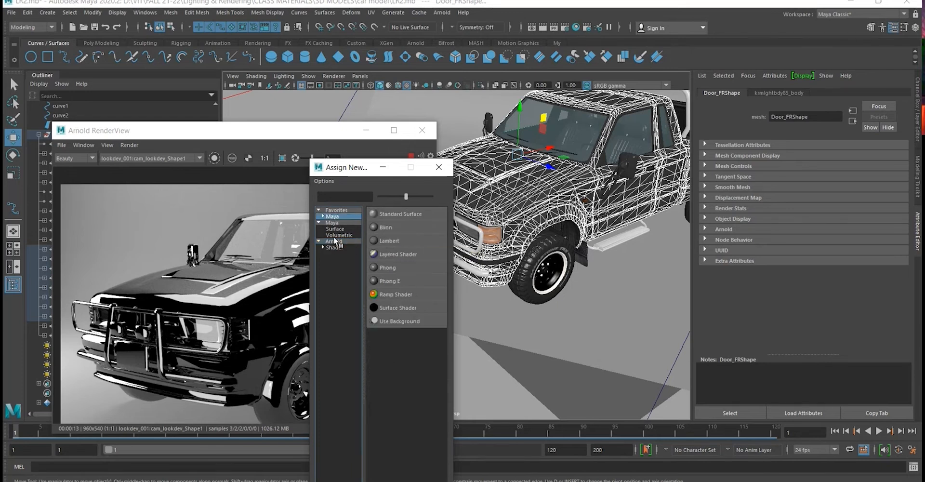
click(333, 222)
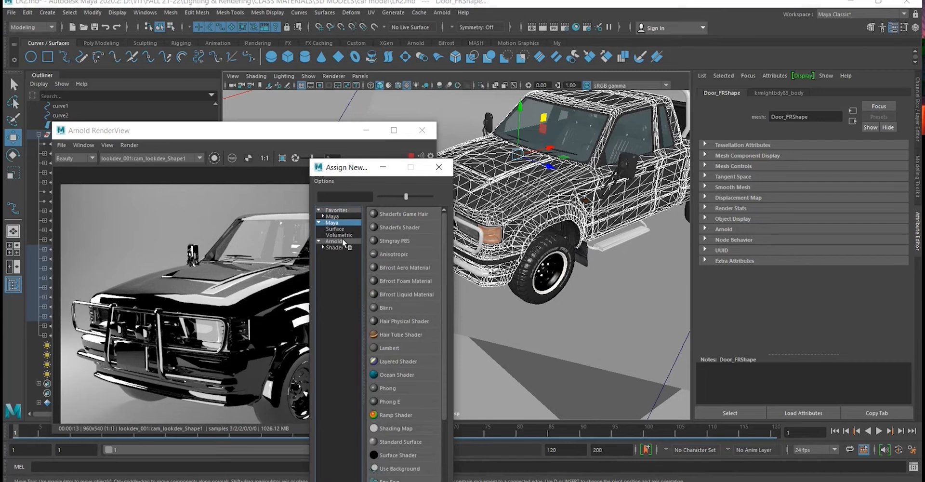
click(342, 240)
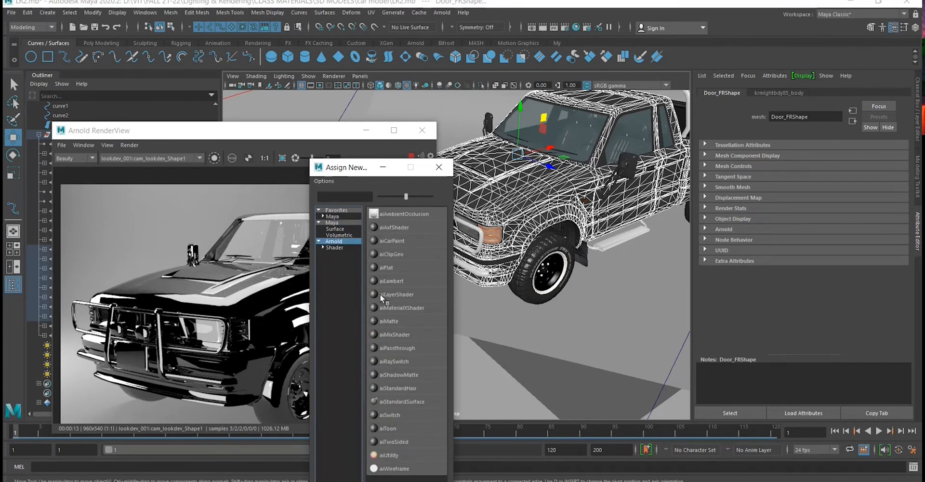
click(401, 241)
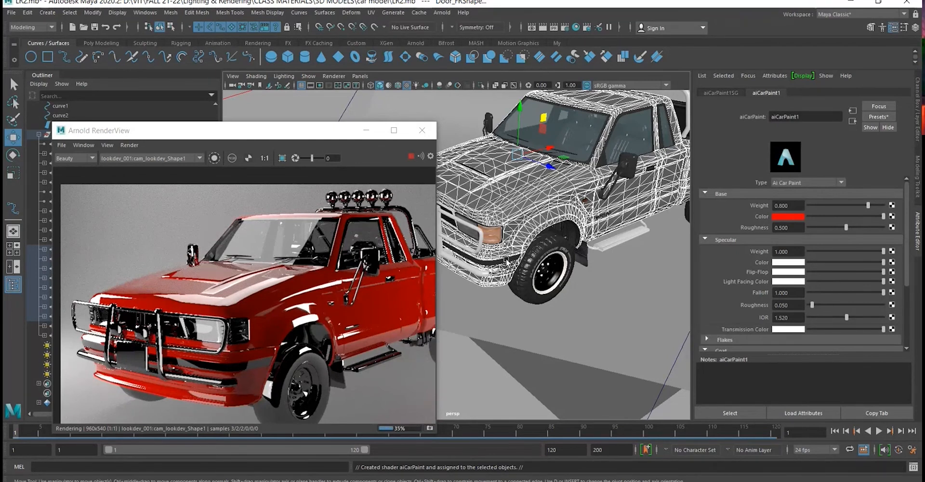
- Try darker red and several blue shades for the car paint's base color, ending on deep red with hue 355.19, saturation 0.922 and value 0.107
click(818, 217)
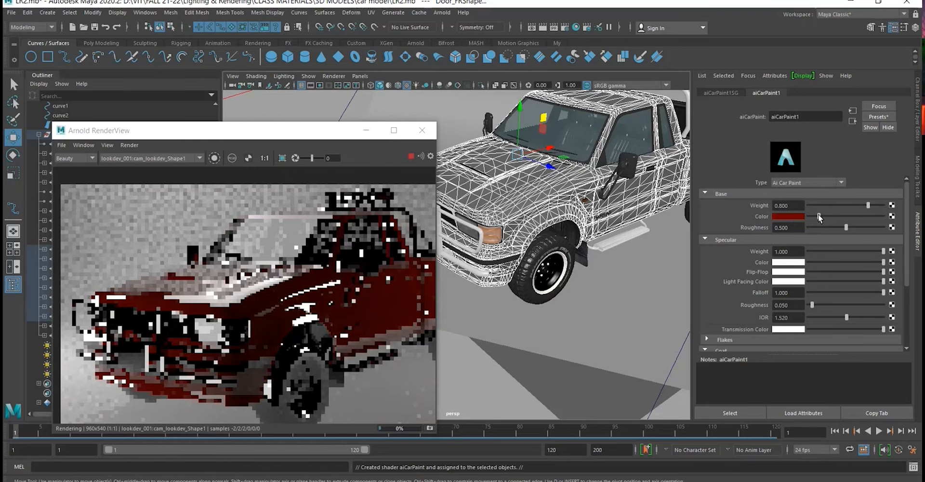
click(789, 217)
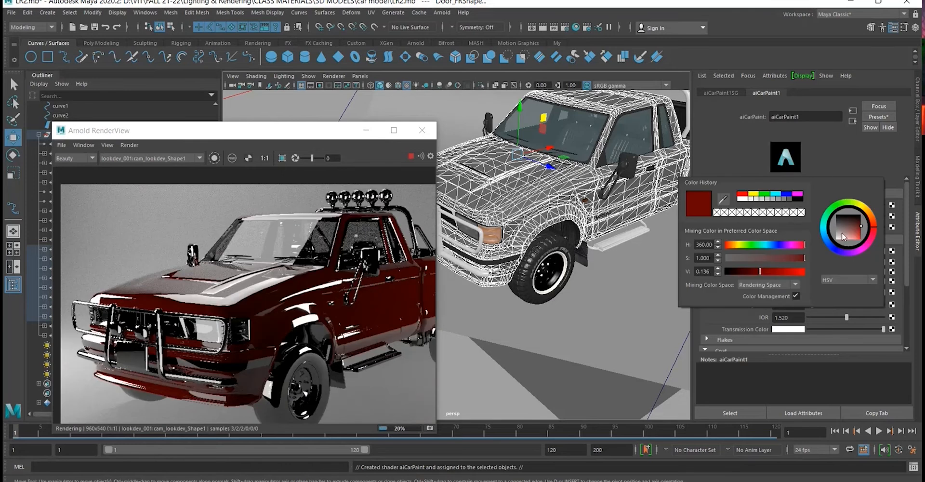
click(827, 246)
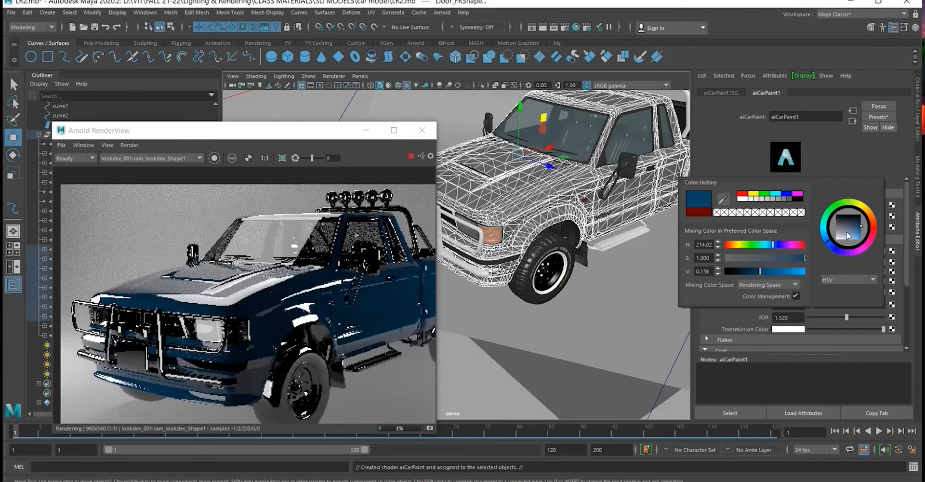
mouse_move(855, 235)
mouse_down()
mouse_move(857, 222)
mouse_move(839, 225)
mouse_move(859, 221)
mouse_up()
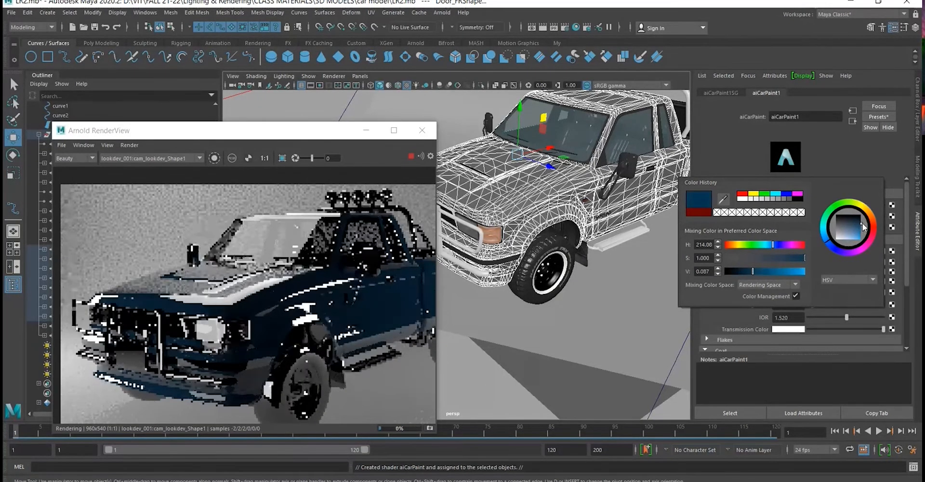
drag(859, 222, 865, 227)
mouse_move(766, 271)
mouse_down()
mouse_move(787, 272)
mouse_move(770, 272)
mouse_up()
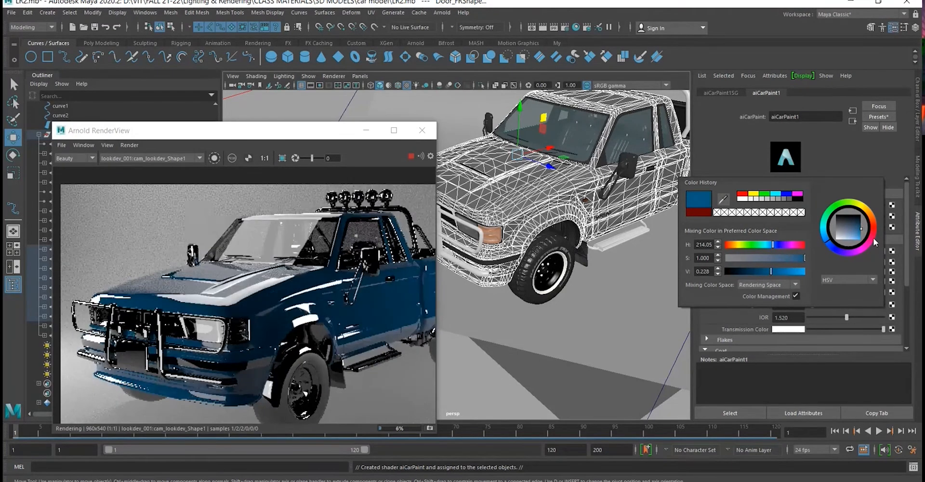
click(873, 233)
click(858, 224)
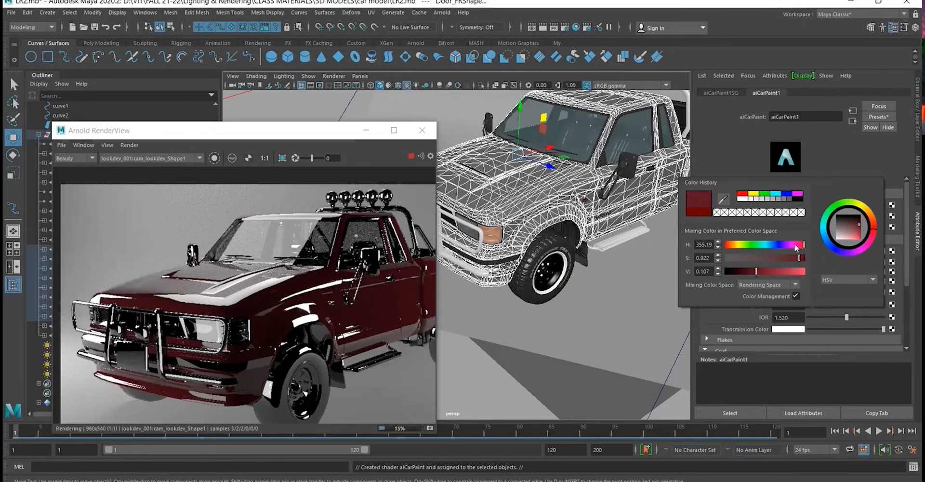
- Try the preset green, yellow and red swatches as the car paint's base color
click(765, 193)
click(753, 194)
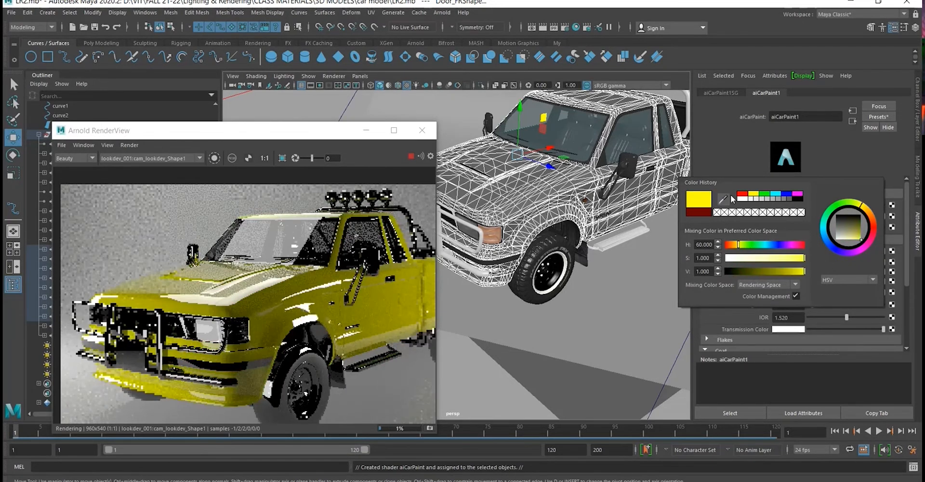
click(741, 193)
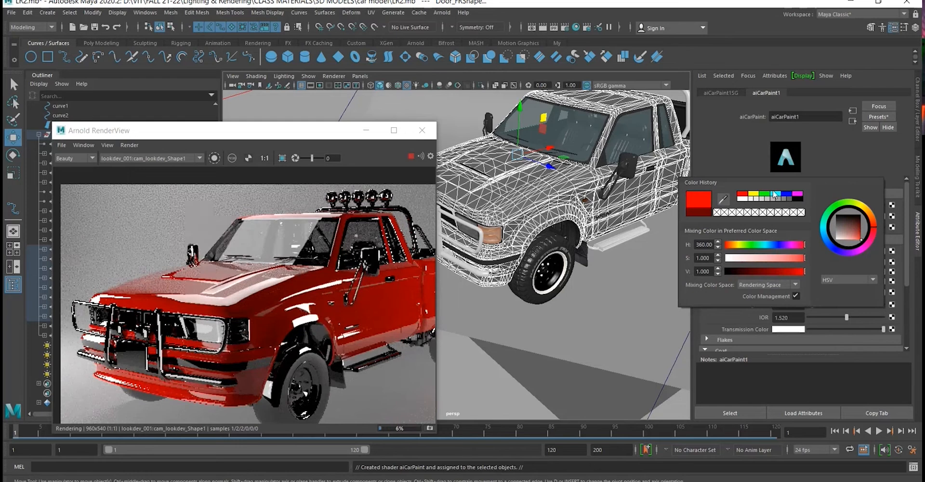
- Set the car paint's base color to dark teal with hue 180, saturation 0.982 and value 0.087, starting from the preset cyan
click(774, 193)
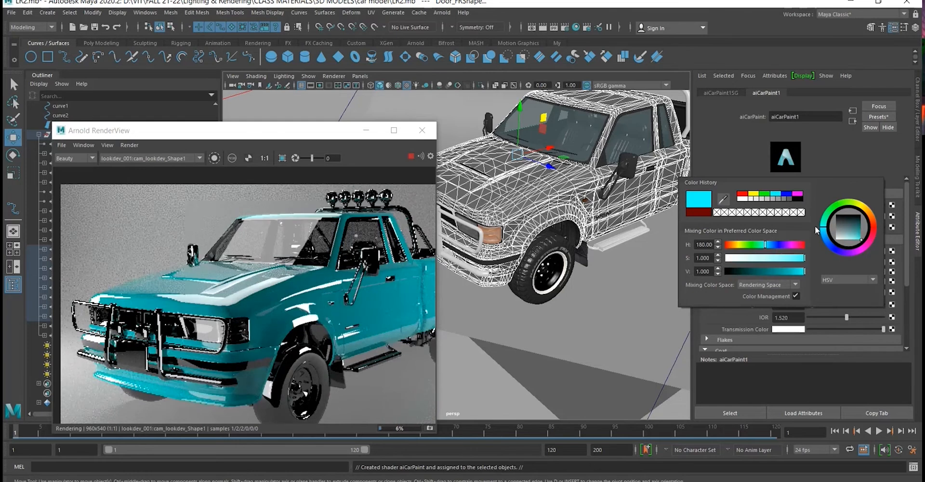
click(861, 231)
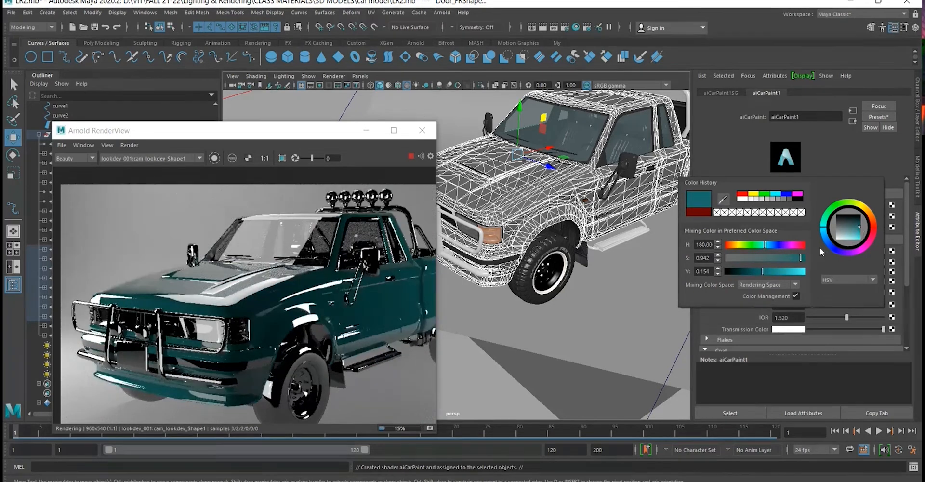
click(862, 228)
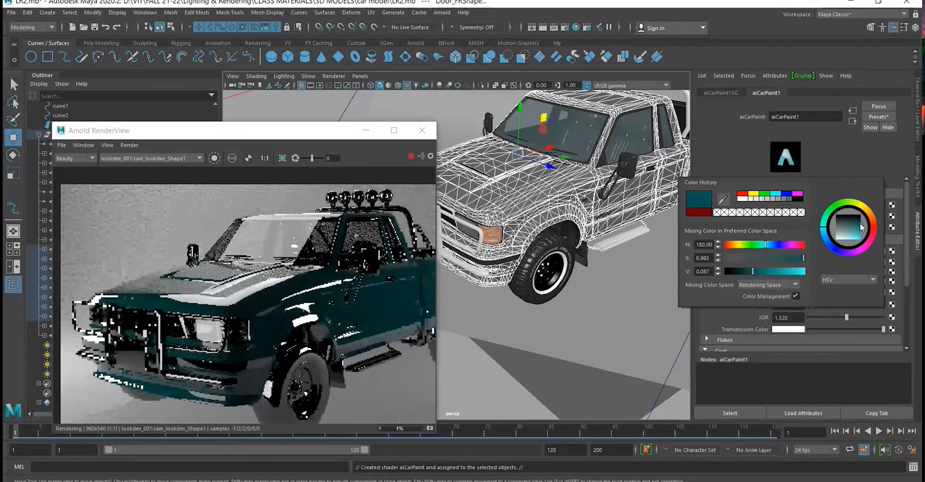
- Zoom out and reposition the Arnold render to examine the whole truck with its new paint
scroll(407, 290, down, 2)
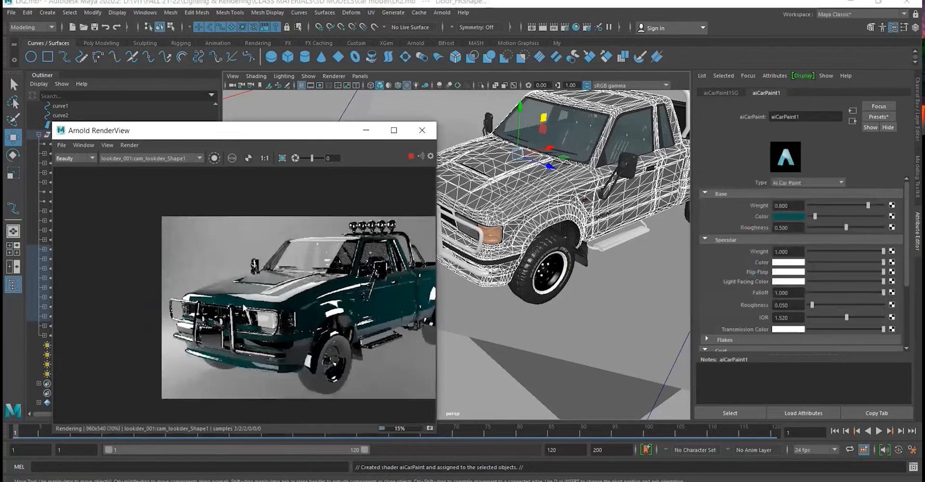
scroll(231, 300, up, 1)
scroll(231, 300, down, 1)
drag(231, 301, 236, 303)
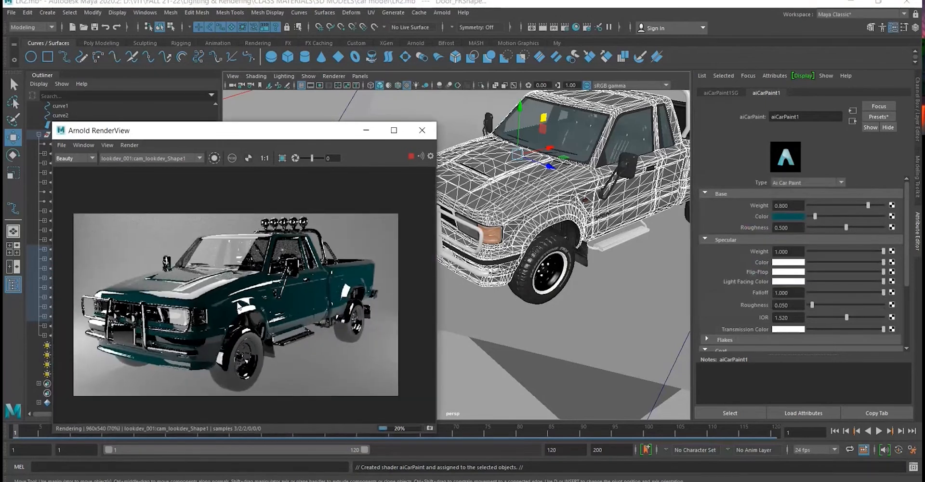
- Refine the car paint's teal base color to saturation 1.000 and value 0.100
click(790, 216)
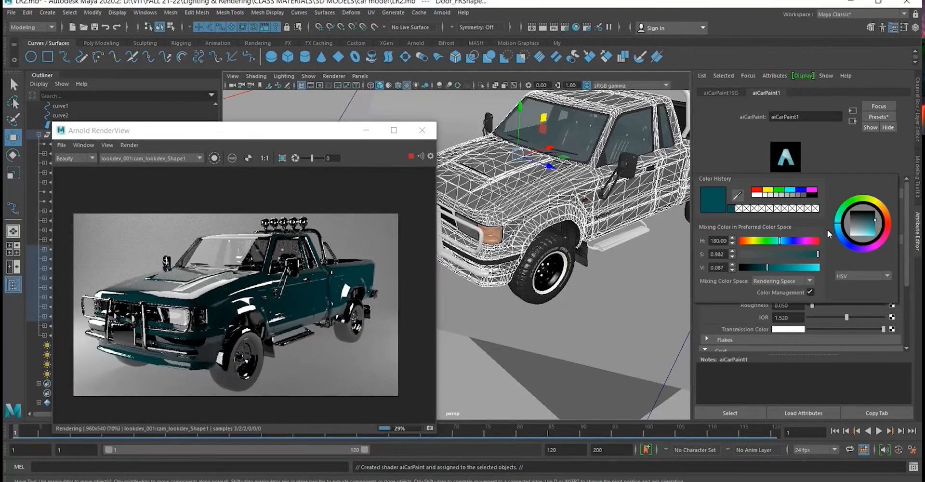
click(788, 189)
click(767, 268)
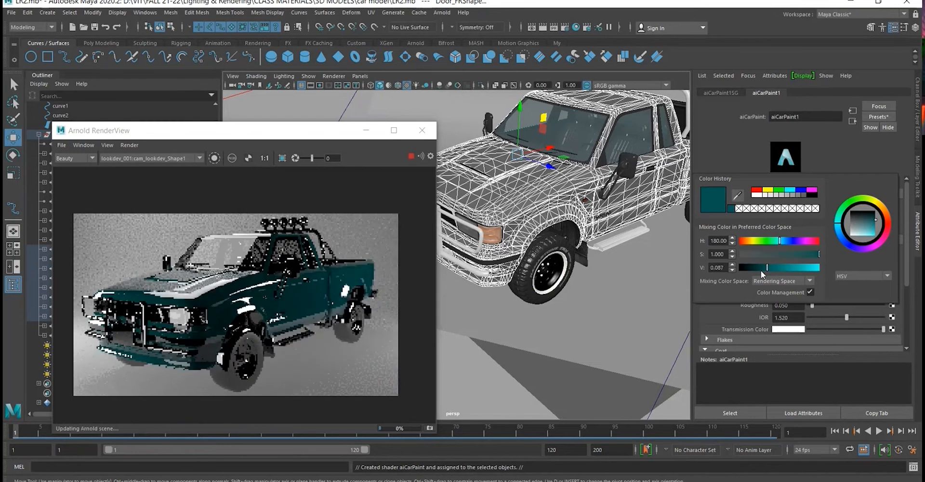
click(765, 269)
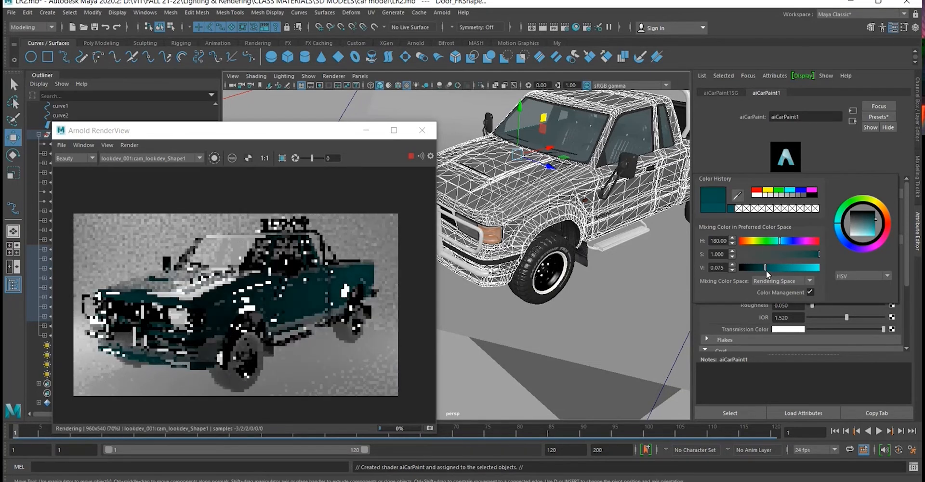
drag(766, 270, 770, 270)
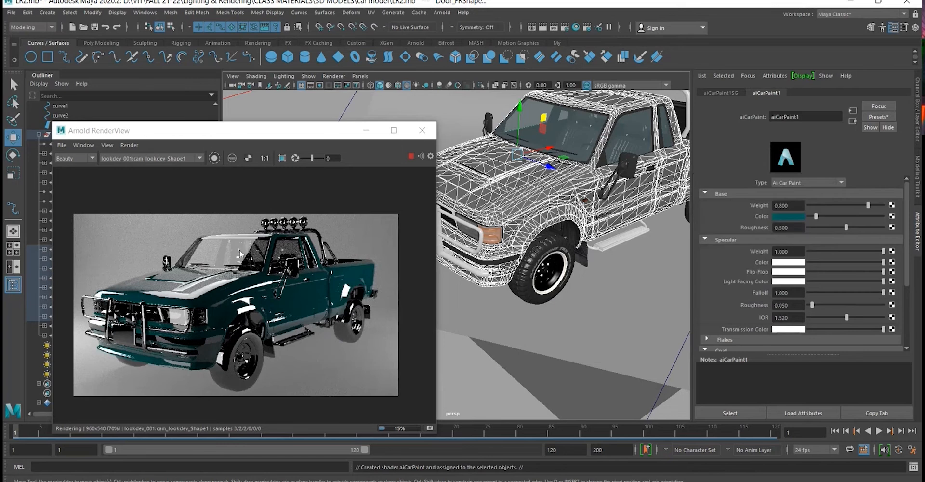
- Shift the hue of the car paint's base color from teal to dark blue and check it on the rendered truck
drag(267, 137, 374, 121)
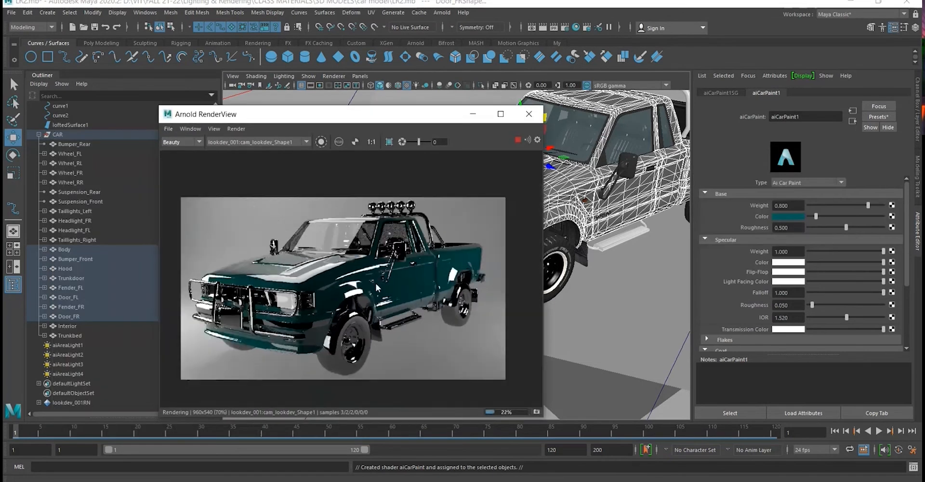
scroll(375, 283, up, 2)
click(798, 216)
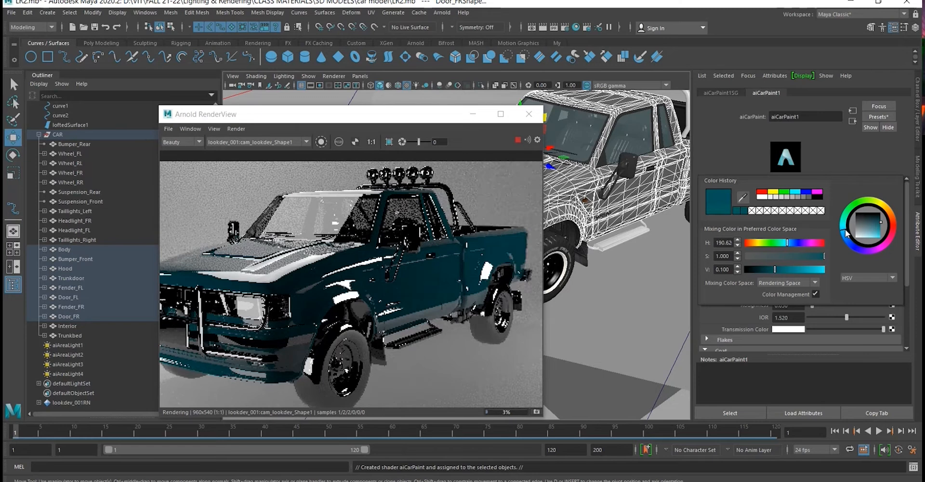
drag(847, 232, 848, 240)
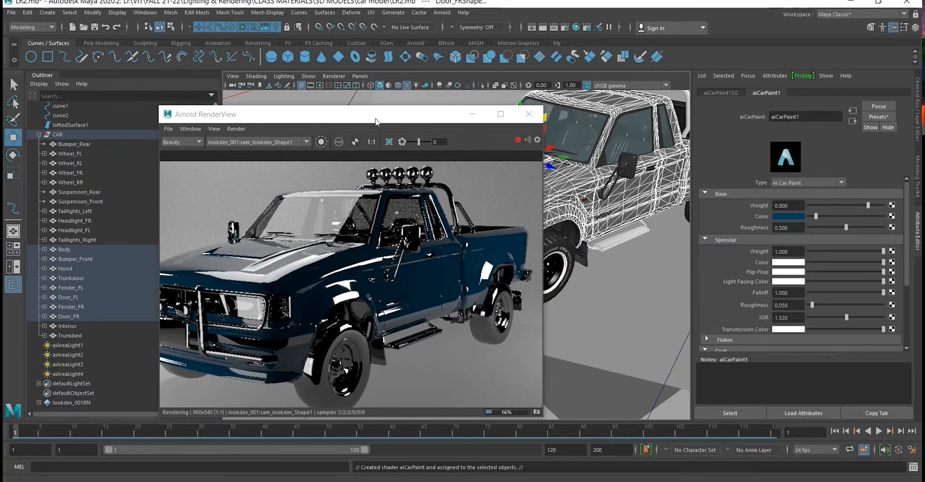
drag(376, 121, 288, 145)
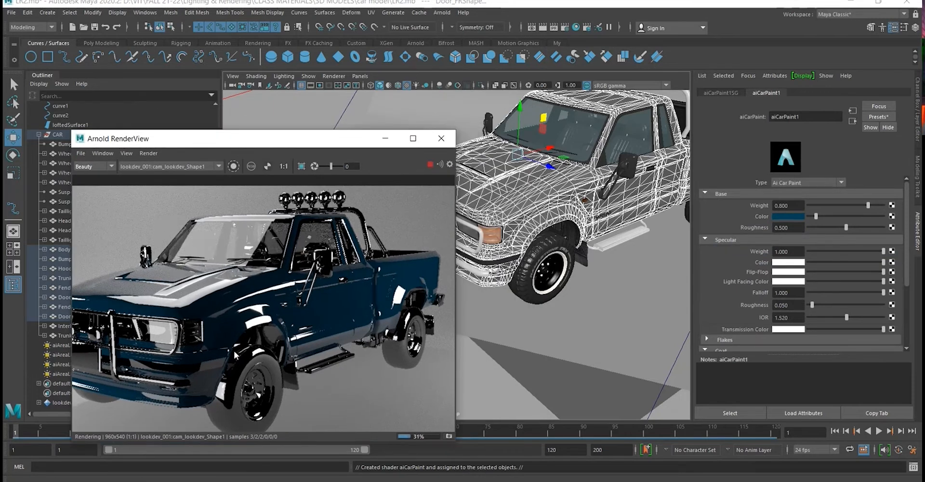
scroll(603, 252, down, 3)
scroll(379, 296, down, 2)
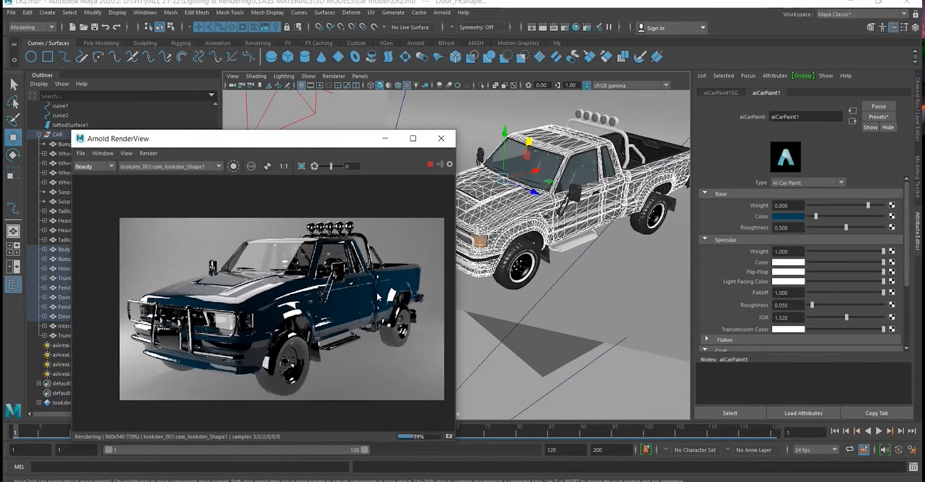
- Duplicate the red-outlined fill area light beside the truck and place the copy just below and in front of the original
scroll(518, 270, down, 2)
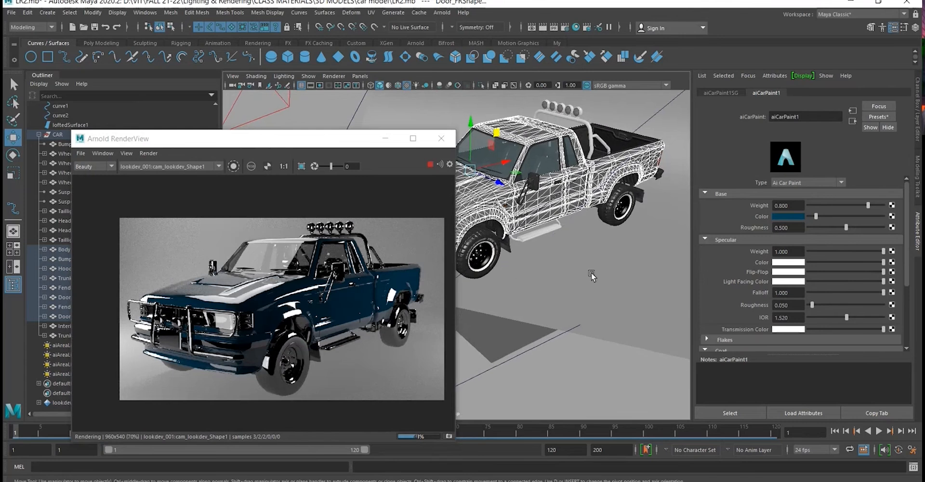
scroll(593, 275, down, 3)
alt+drag(592, 275, 630, 274)
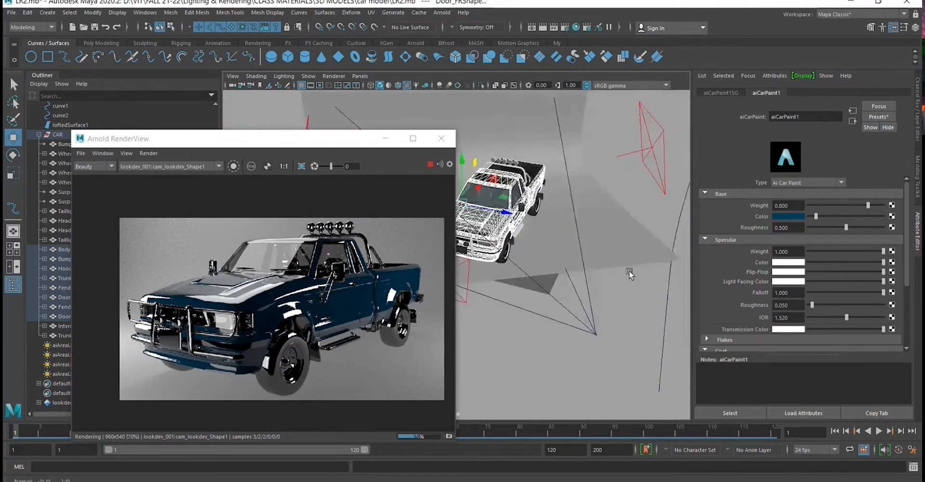
click(662, 192)
key(ctrl+d)
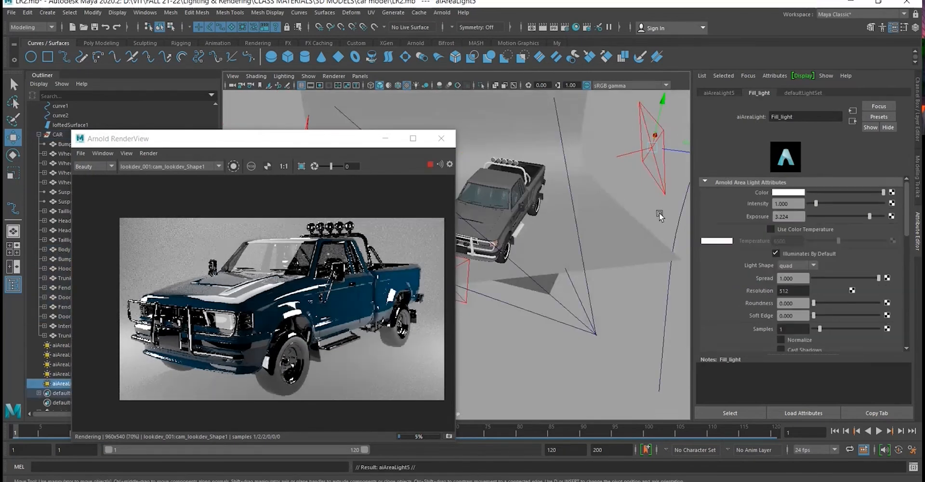
scroll(664, 164, down, 2)
alt+middle_drag(665, 164, 663, 164)
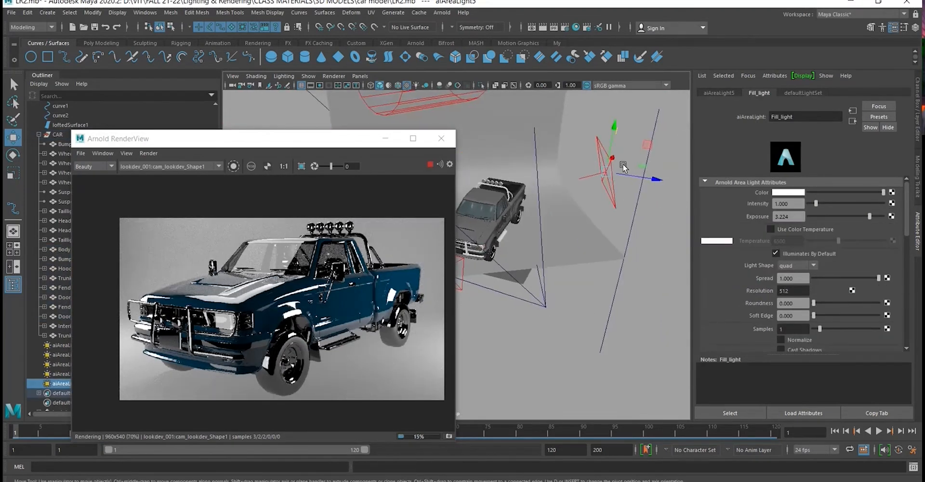
drag(615, 161, 580, 261)
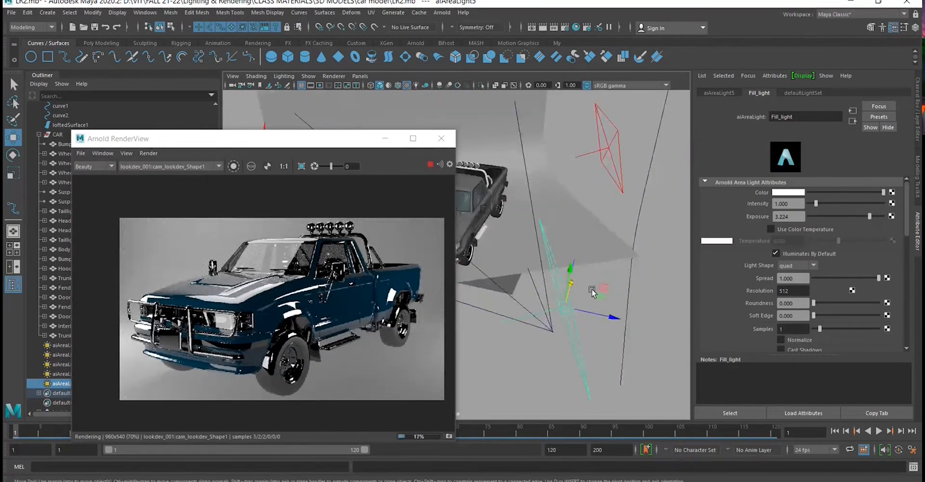
drag(592, 292, 645, 211)
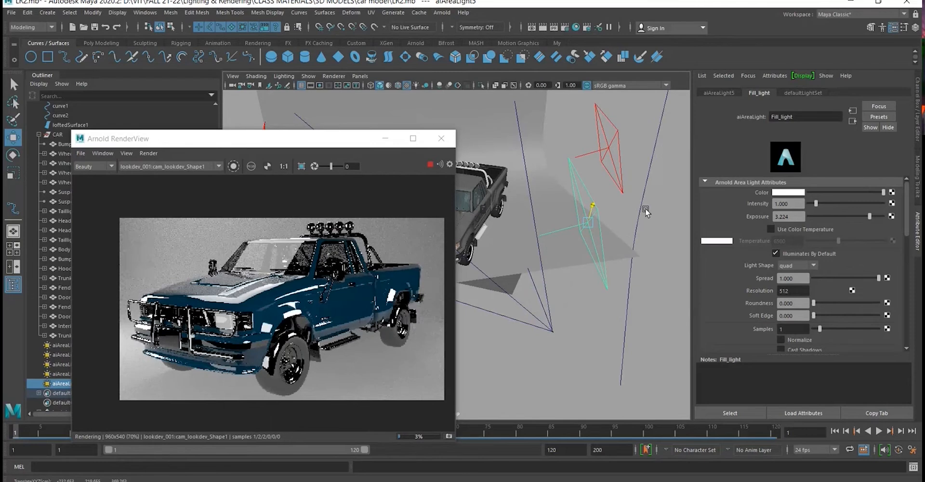
- Try an exposure of 4.539 on the duplicated fill light, undo it, and lower the exposure to 1.974
drag(318, 277, 330, 245)
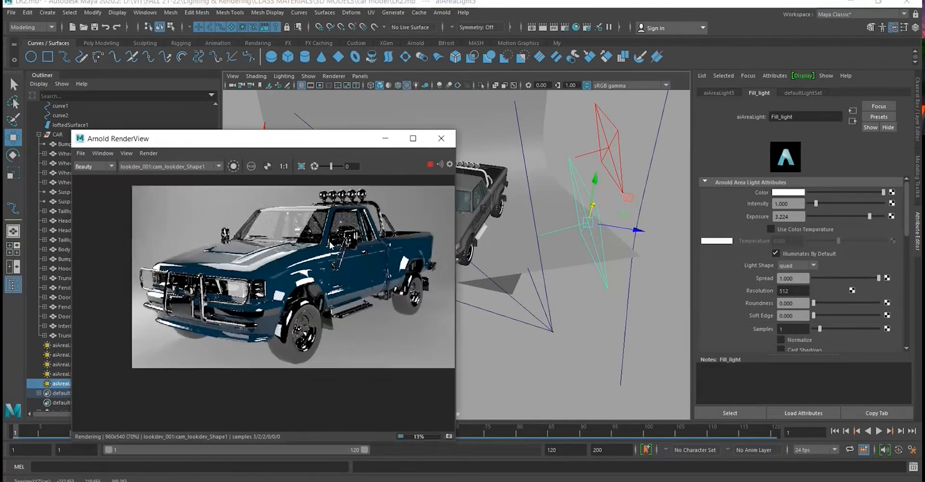
scroll(319, 283, up, 5)
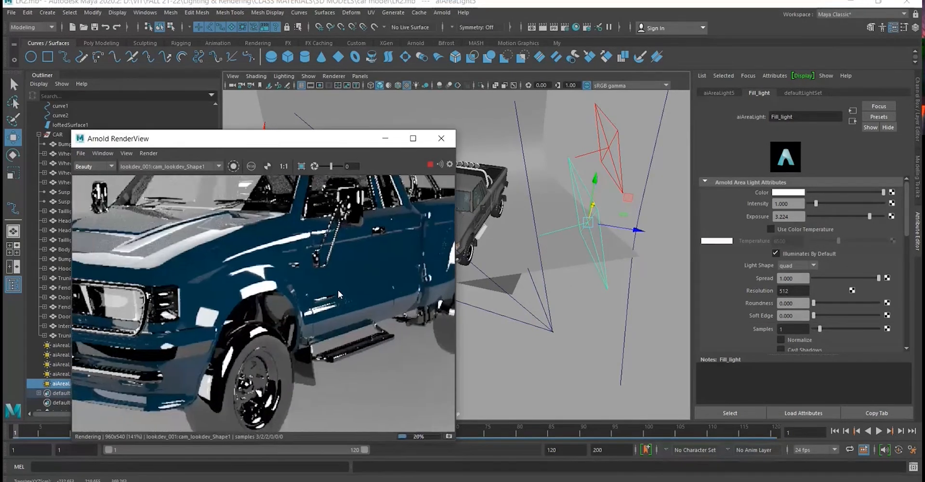
scroll(337, 290, down, 3)
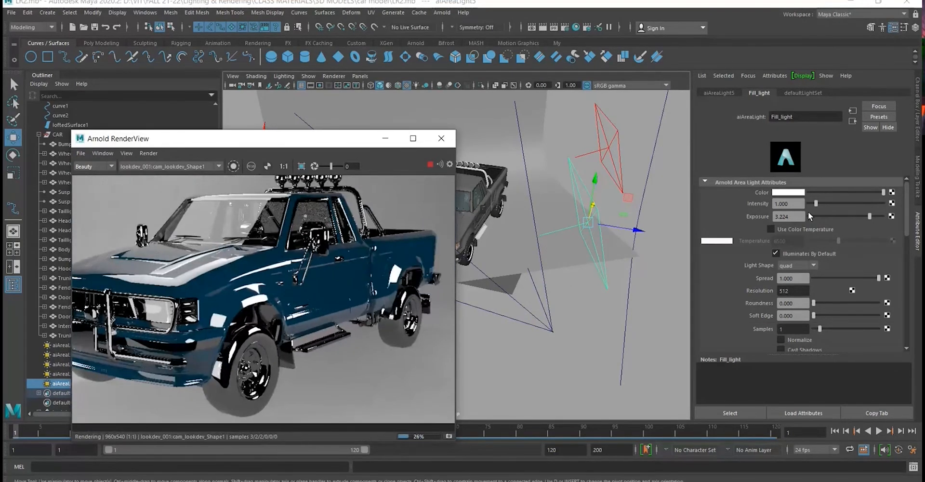
drag(869, 217, 878, 218)
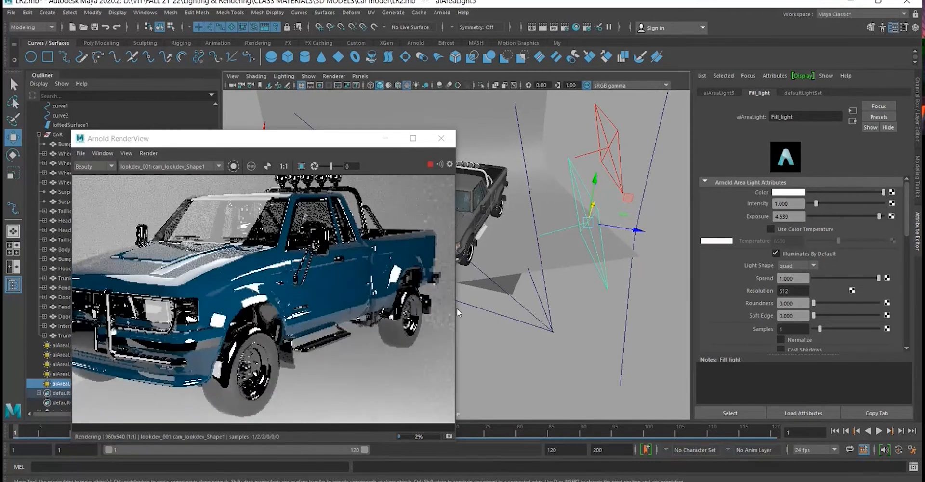
key(ctrl+z)
drag(869, 218, 859, 218)
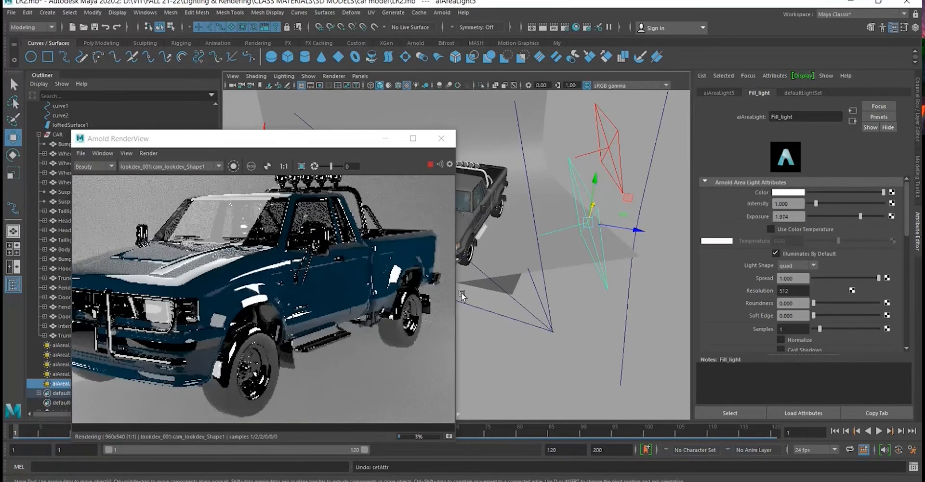
- Rotate the duplicated fill light in several directions to aim it at the truck's side
scroll(458, 294, down, 3)
key(e)
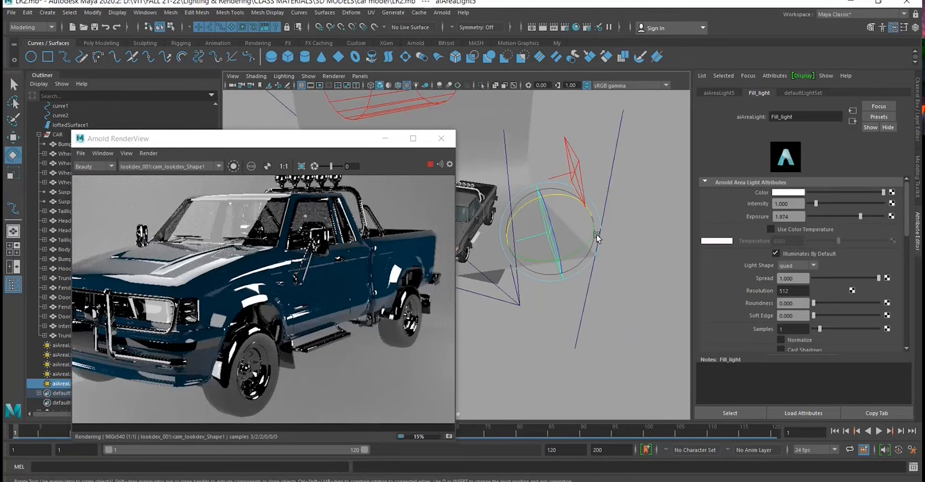
drag(573, 252, 553, 318)
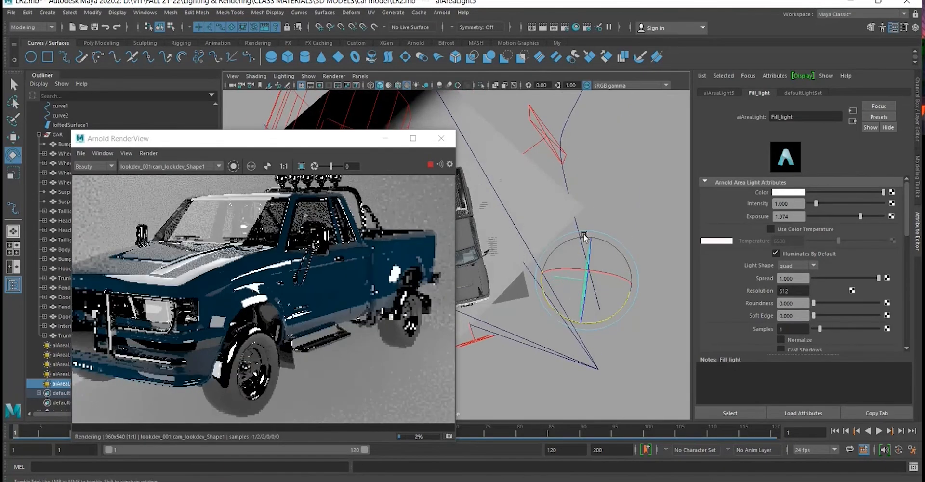
alt+drag(584, 236, 606, 186)
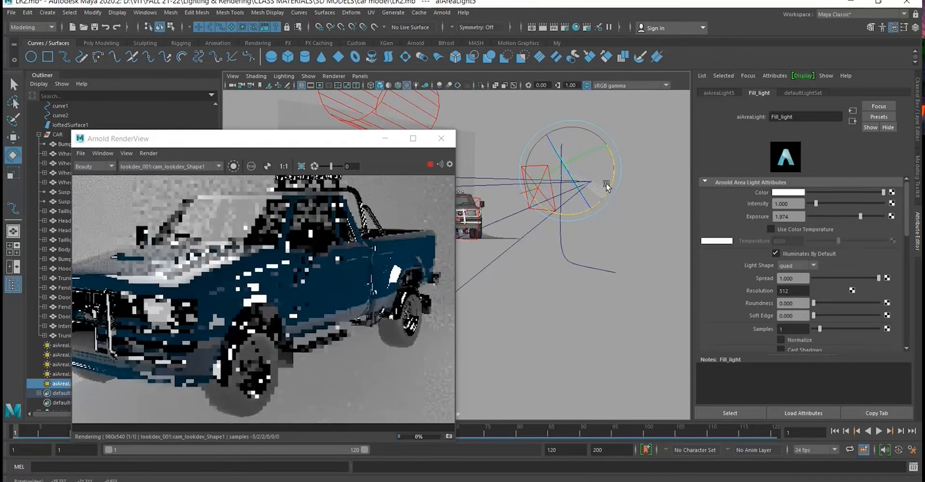
key(w)
alt+drag(606, 185, 599, 215)
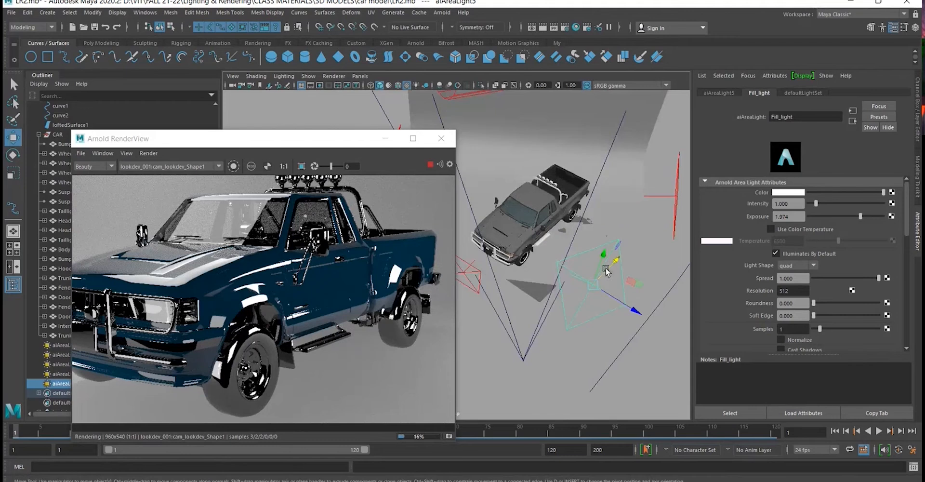
drag(606, 271, 627, 265)
key(e)
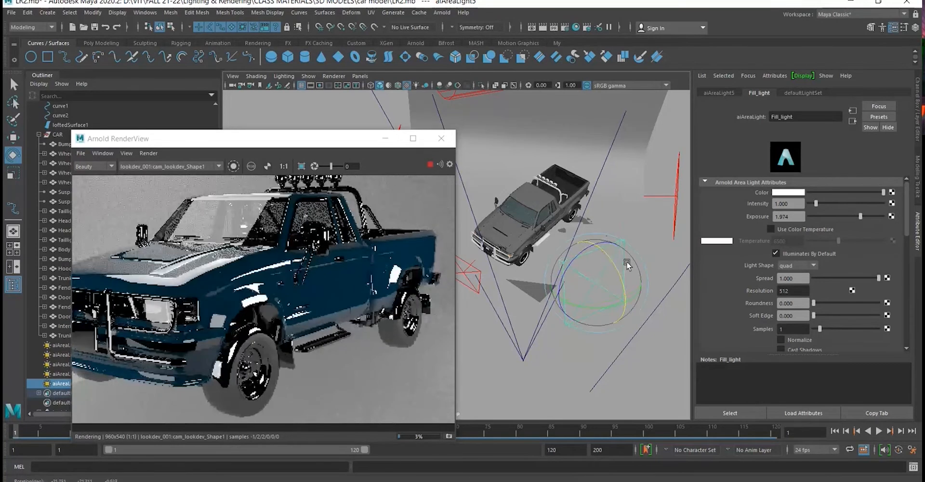
alt+drag(625, 211, 601, 217)
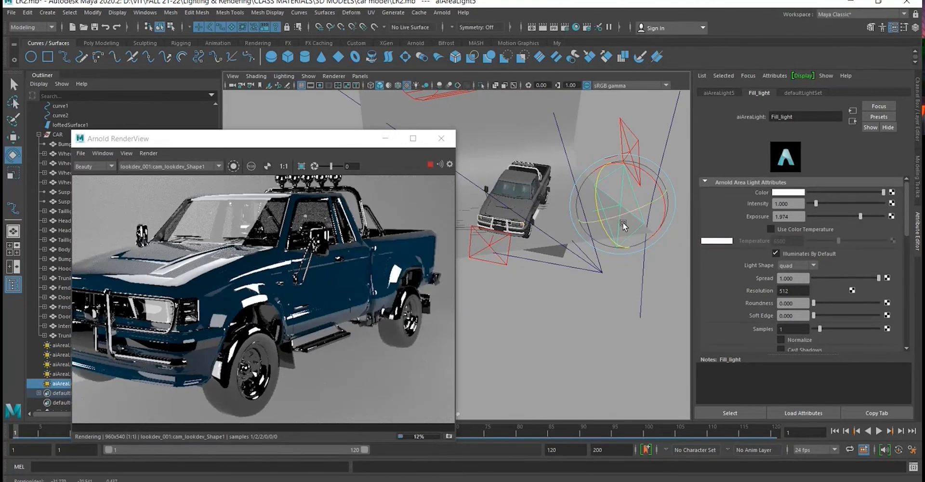
- Try moving the duplicated fill light to other positions beside the truck, and undo those moves
key(w)
mouse_move(602, 216)
alt+mouse_down()
mouse_move(580, 227)
mouse_move(591, 224)
alt+mouse_up()
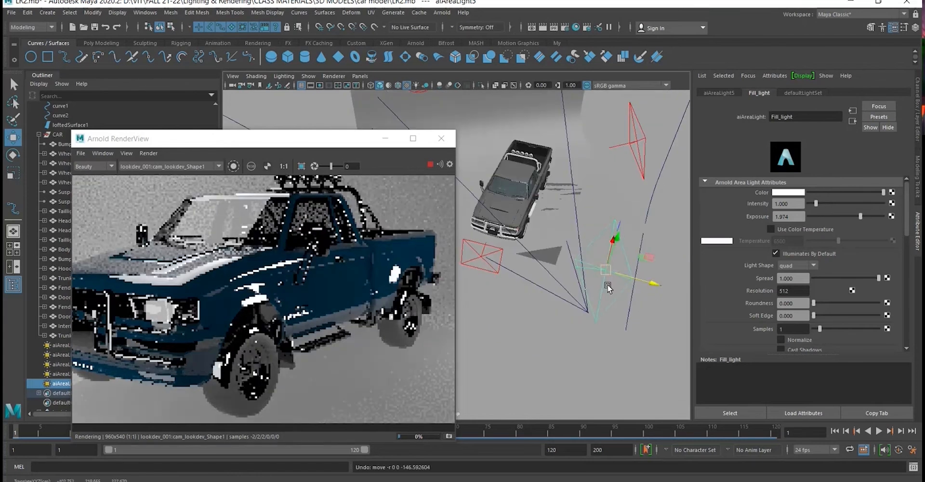
key(ctrl+z)
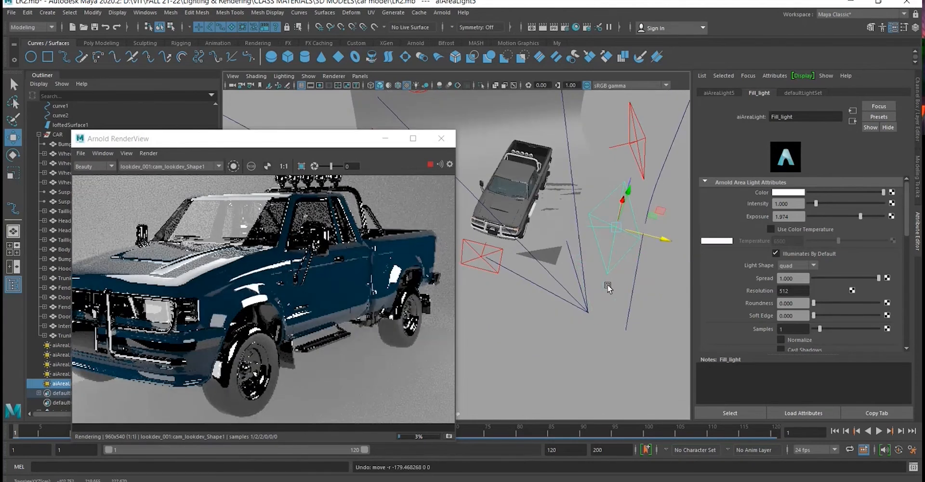
- Set the duplicated fill light's exposure to 1.711 after trying 2.368
key(e)
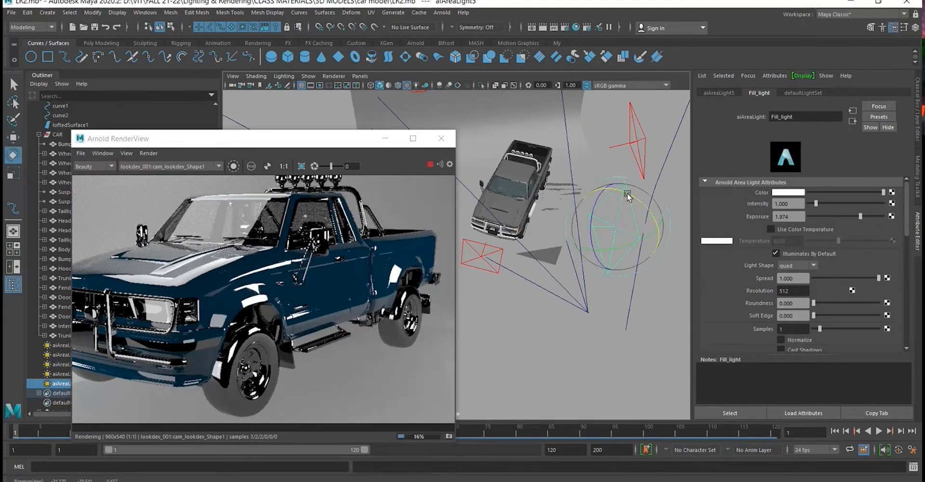
drag(860, 216, 862, 218)
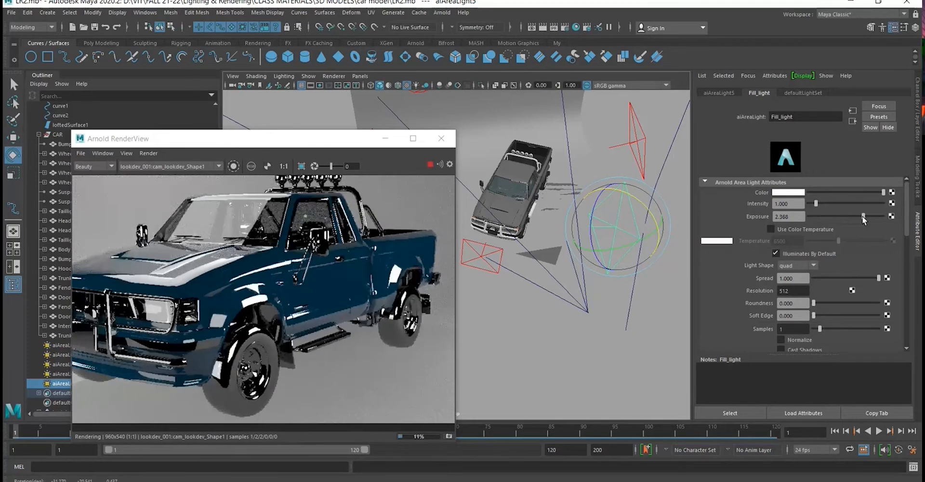
drag(862, 217, 856, 218)
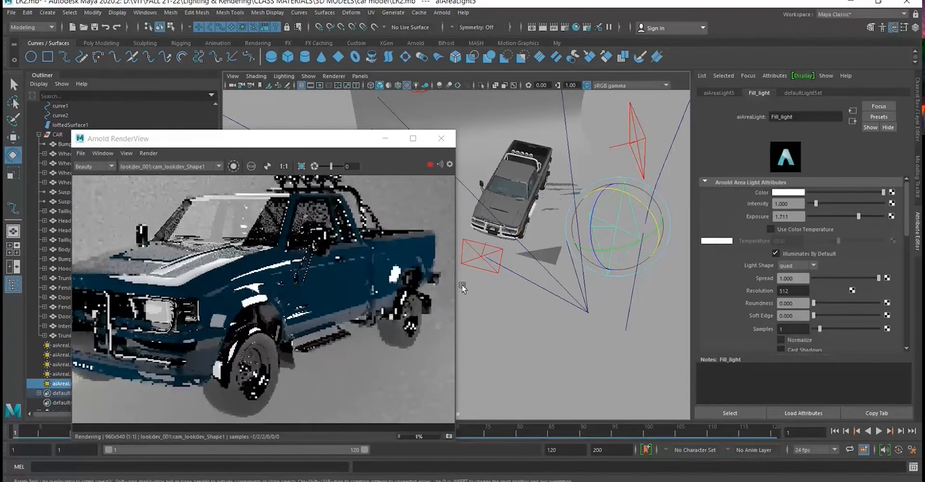
- Select the truck's front-left wheel mesh, Wheel_FL, with the Arnold render kept clear of the wheel
drag(349, 143, 394, 122)
alt+drag(565, 213, 533, 251)
key(w)
alt+right_drag(533, 252, 557, 260)
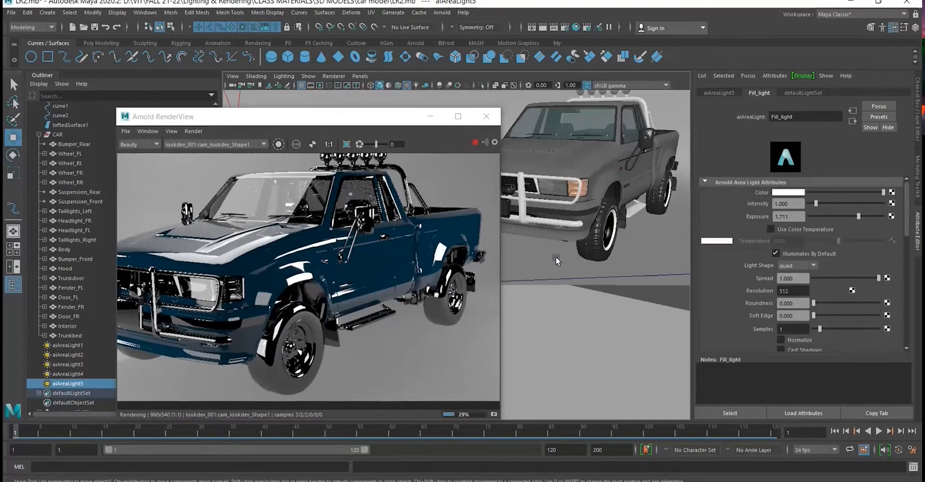
click(585, 253)
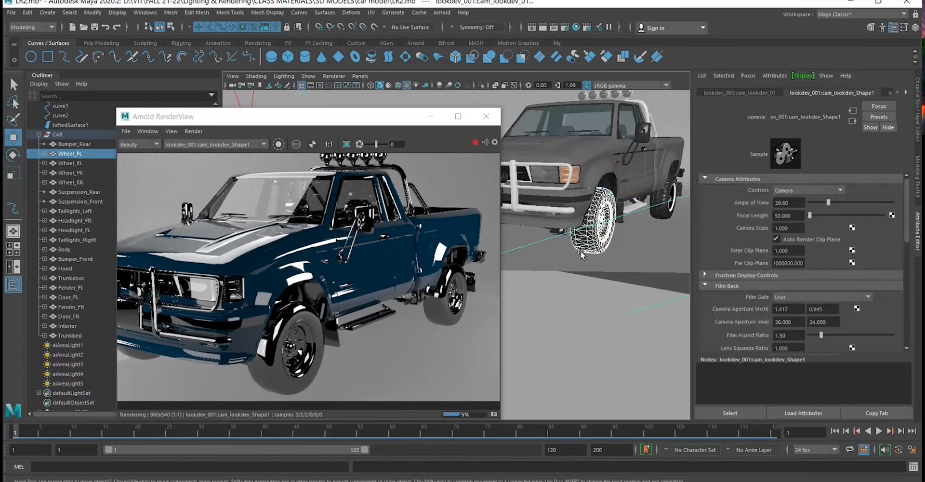
click(580, 251)
click(570, 320)
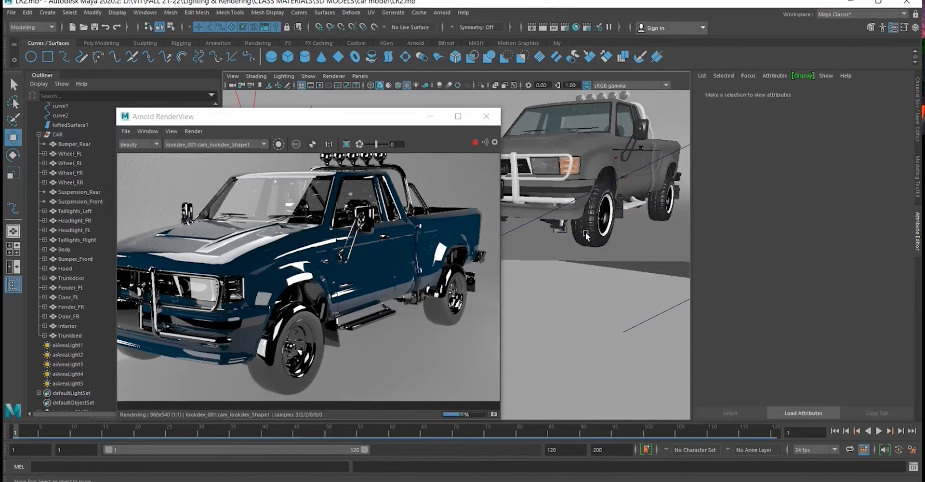
click(603, 249)
alt+drag(602, 246, 601, 247)
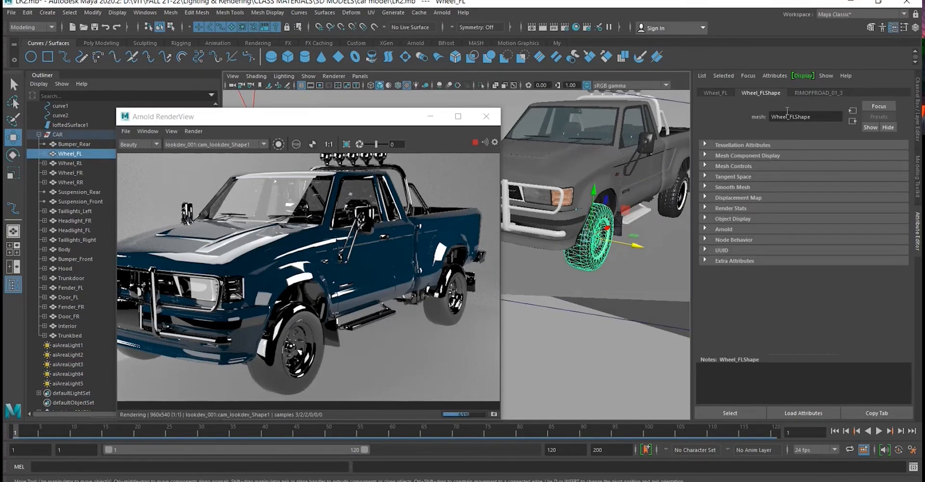
- Change the front-left wheel's RIMOFFROAD_01_3 material type from Phong to Ai Standard Surface
click(813, 92)
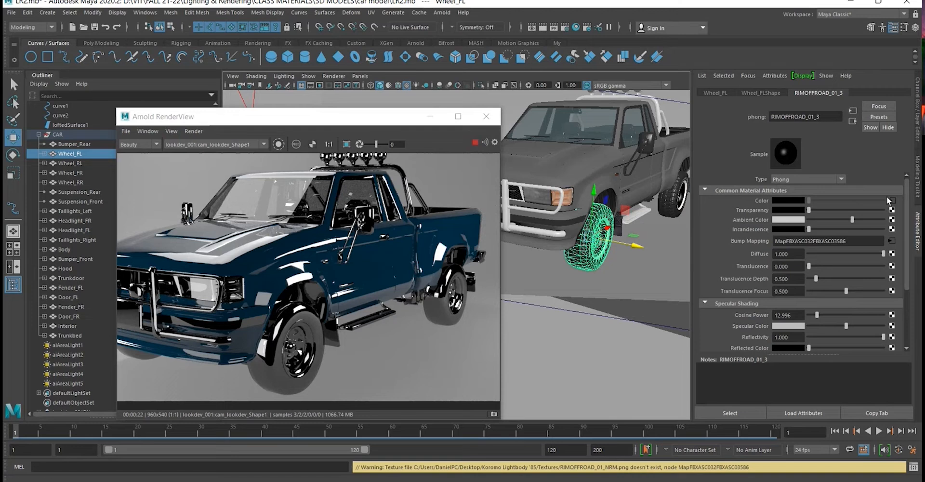
click(841, 178)
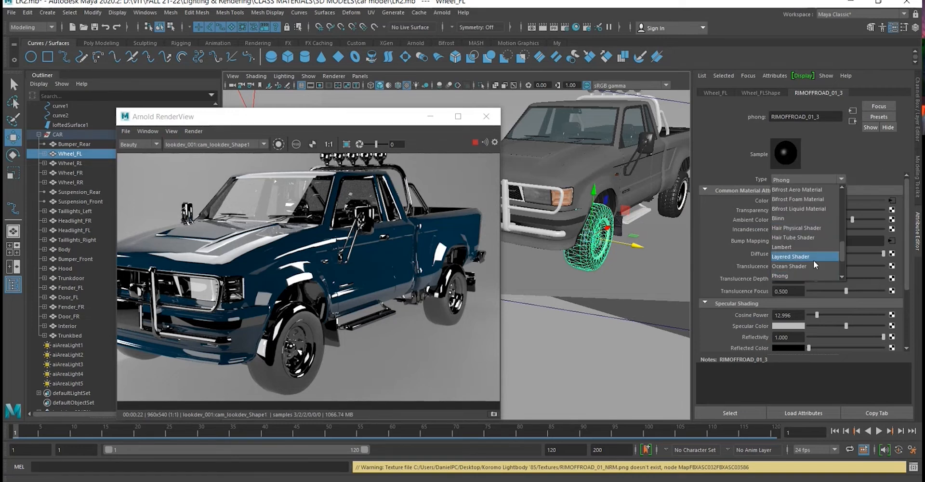
scroll(813, 259, up, 2)
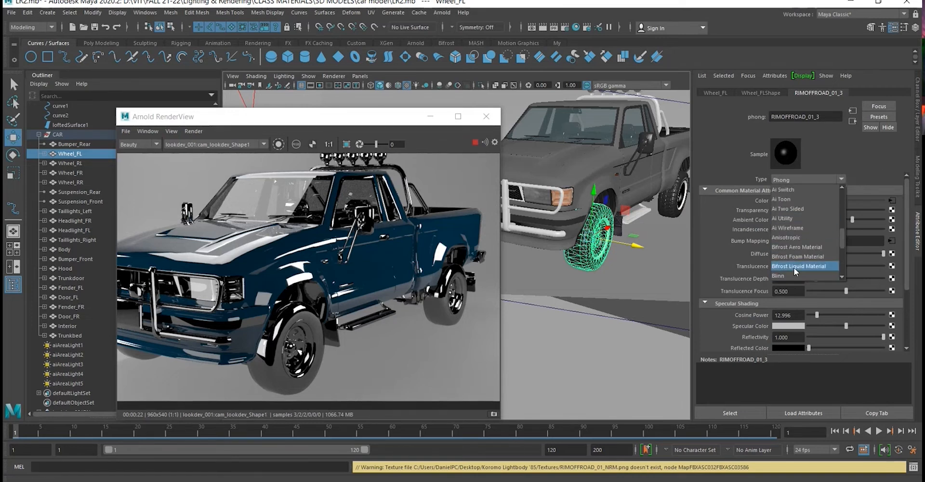
scroll(815, 255, up, 2)
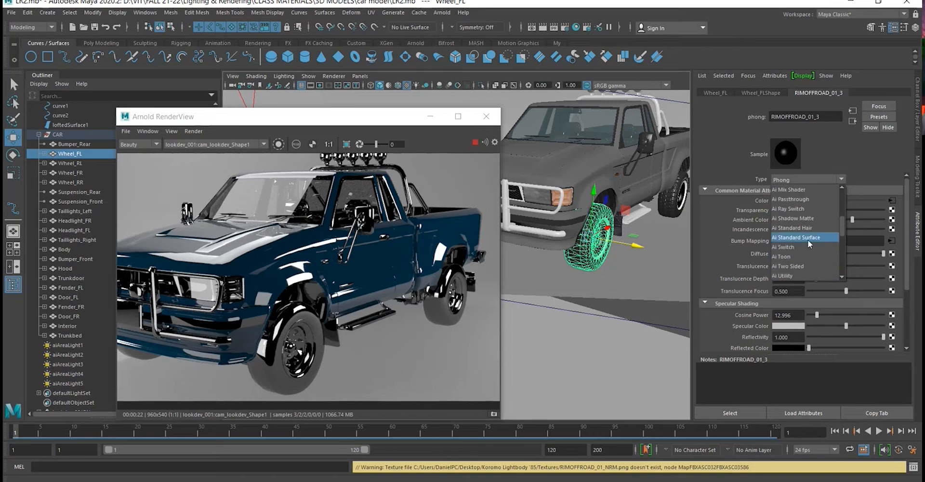
click(891, 162)
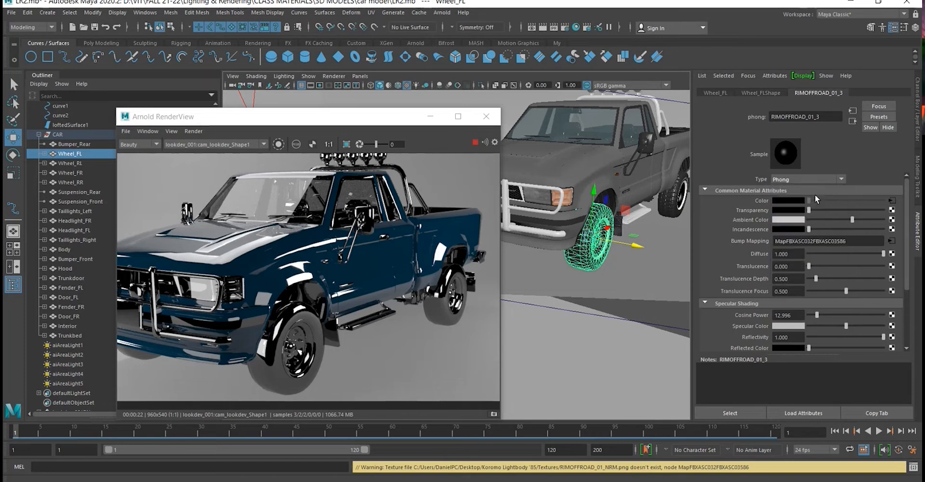
click(837, 179)
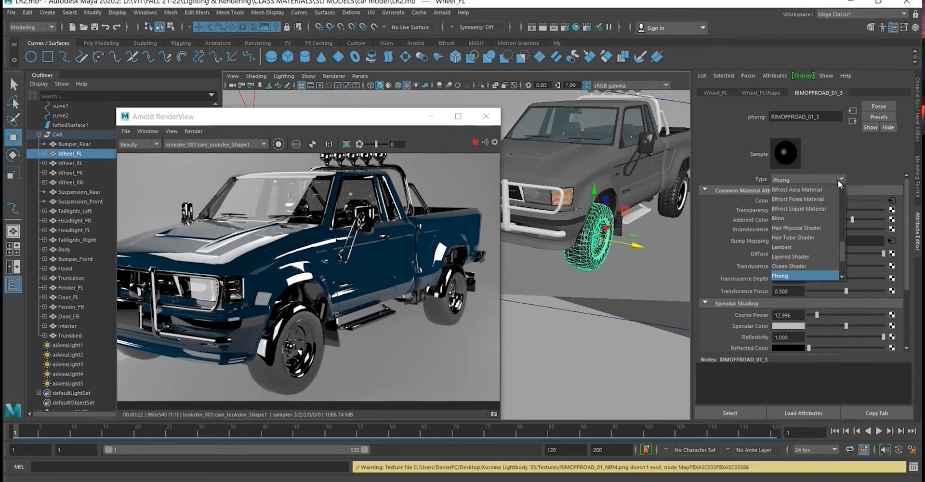
scroll(816, 240, up, 3)
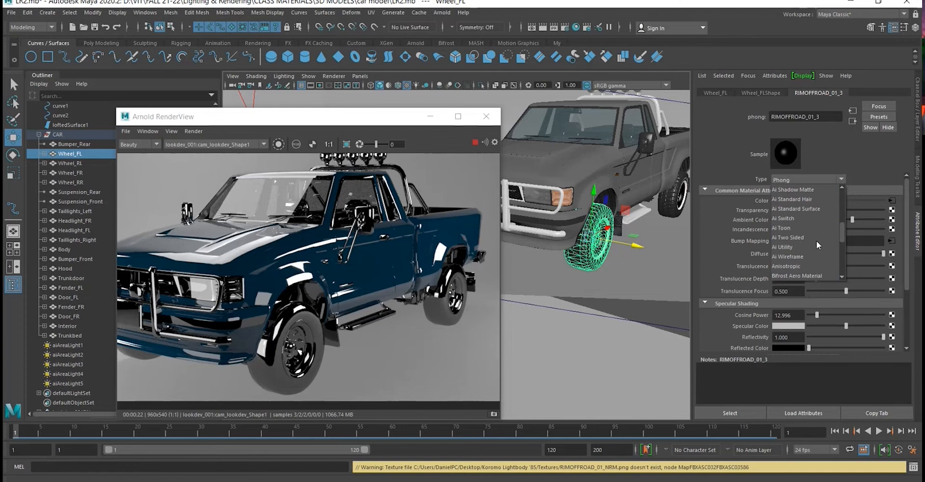
click(807, 209)
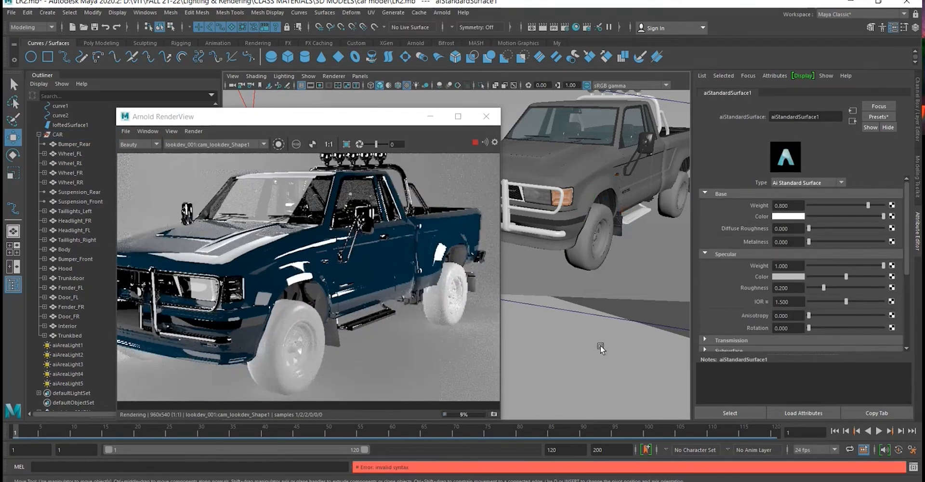
- Apply the Rubber preset to the wheel material with Replace All Selected, and darken its base color to black
mouse_move(594, 312)
alt+mouse_down()
mouse_move(580, 321)
mouse_move(595, 313)
alt+mouse_up()
scroll(613, 243, up, 3)
alt+drag(615, 243, 597, 245)
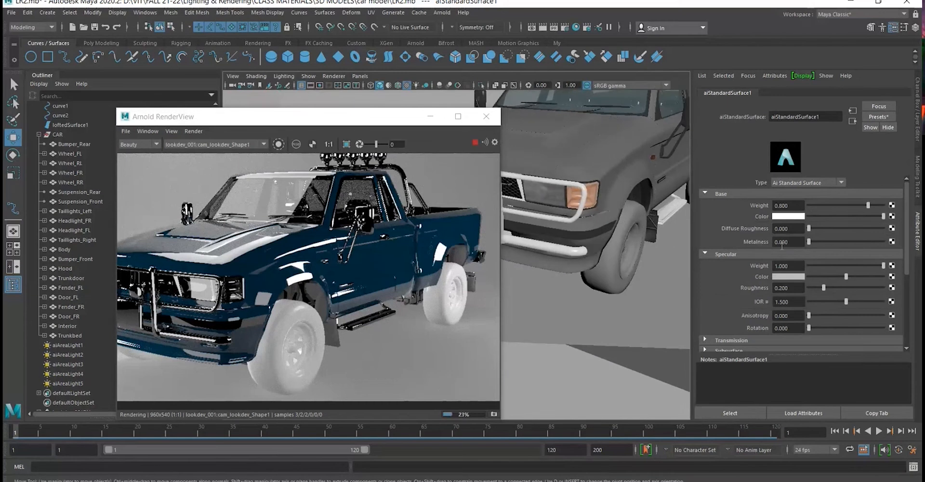
click(872, 117)
mouse_move(828, 348)
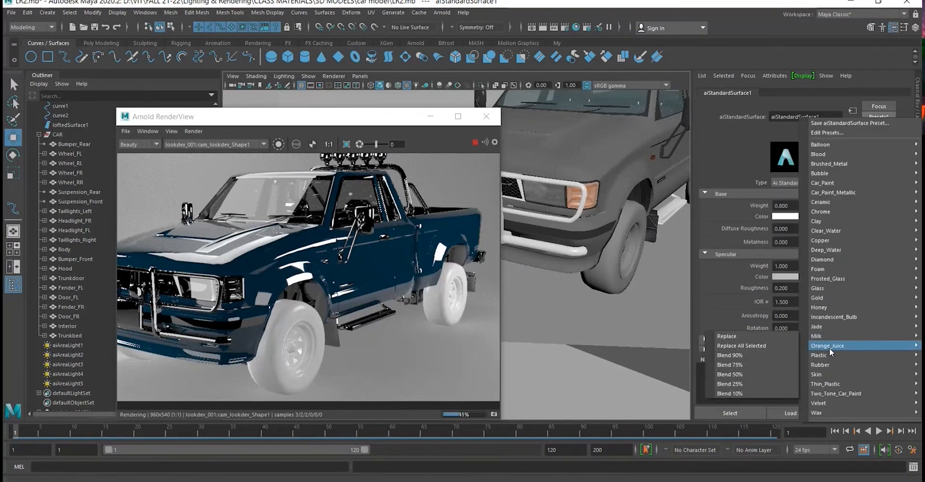
mouse_move(834, 366)
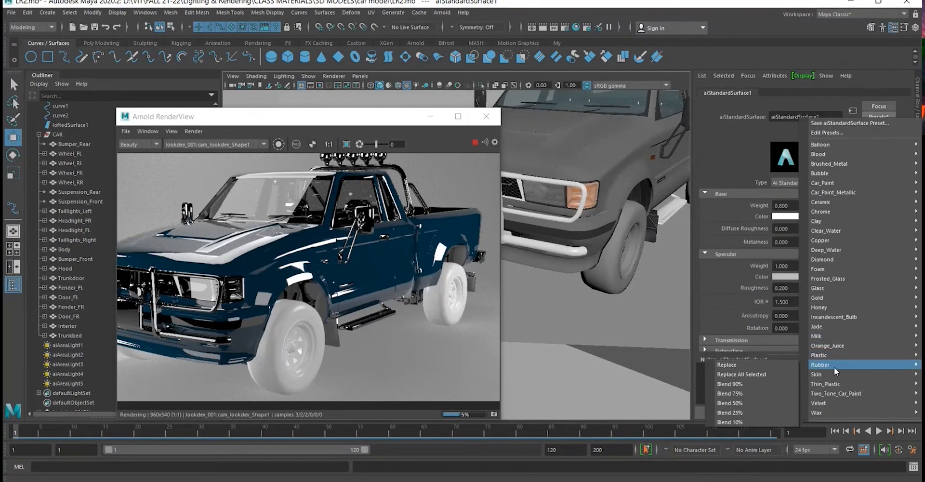
click(744, 372)
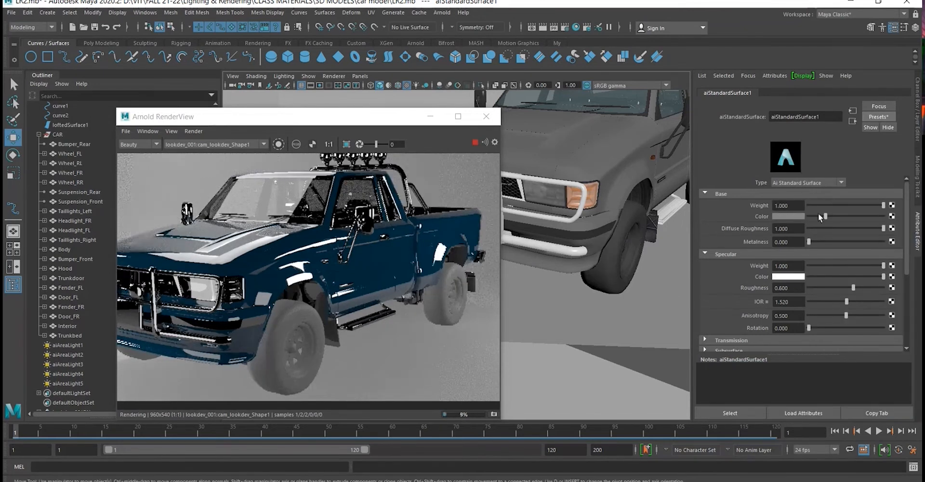
drag(818, 216, 797, 219)
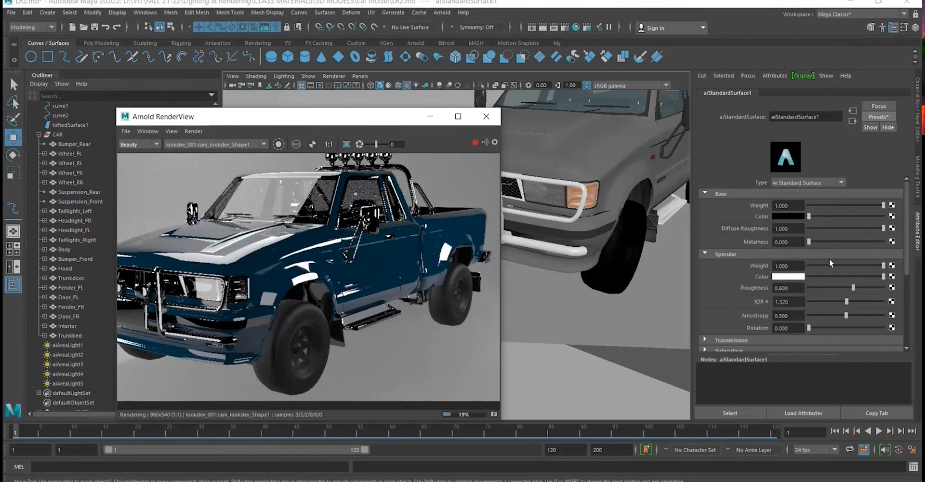
- Connect a File texture node to the base color of the wheel's standard surface material
click(891, 216)
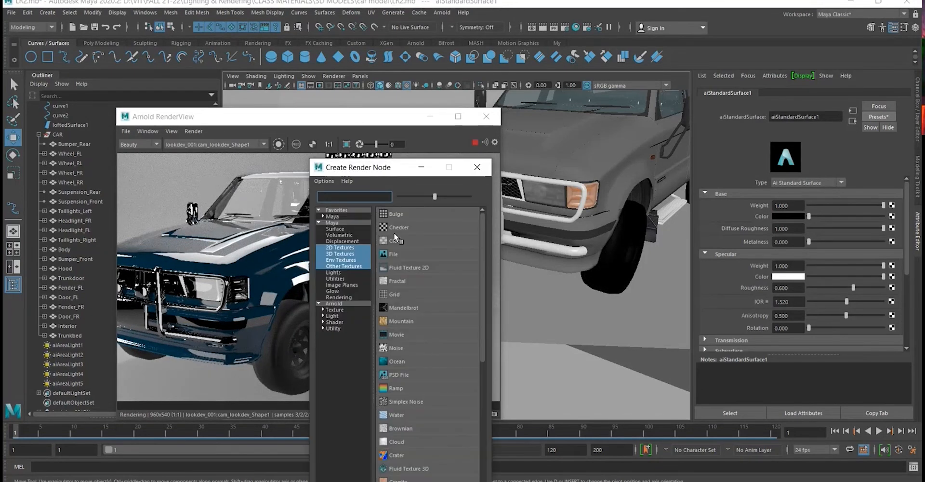
click(477, 167)
click(891, 216)
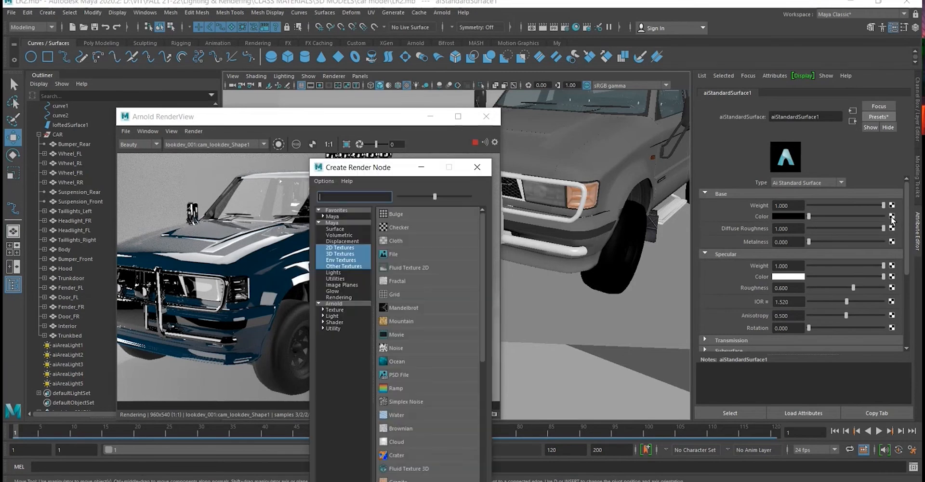
click(392, 251)
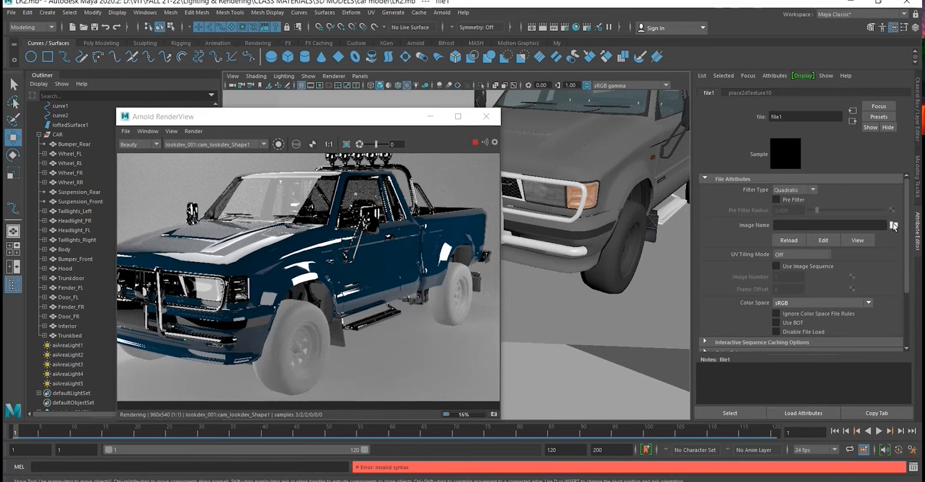
- Browse for the file texture's image in the textures folder of the car model directory
click(893, 225)
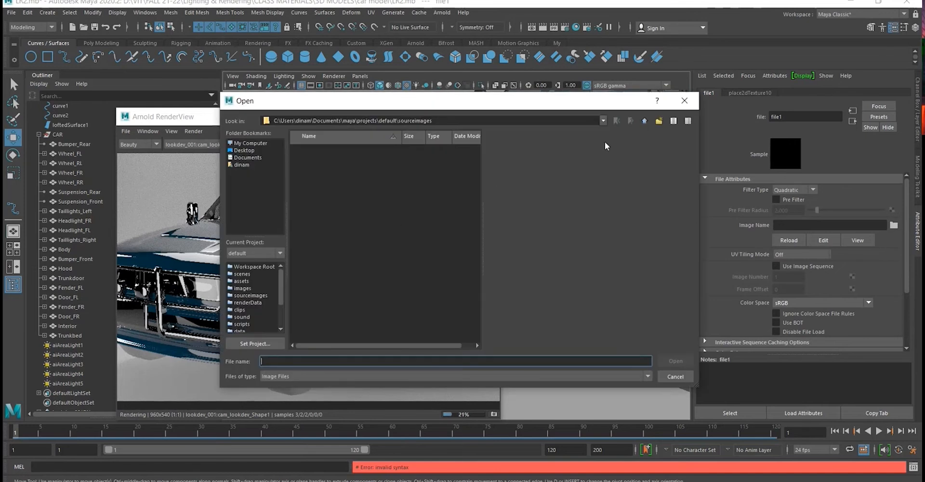
text(D:\VIT\FALL 21-22\Lighting & Rendering\CLASS MATERIALS\3D MODELS\car model)
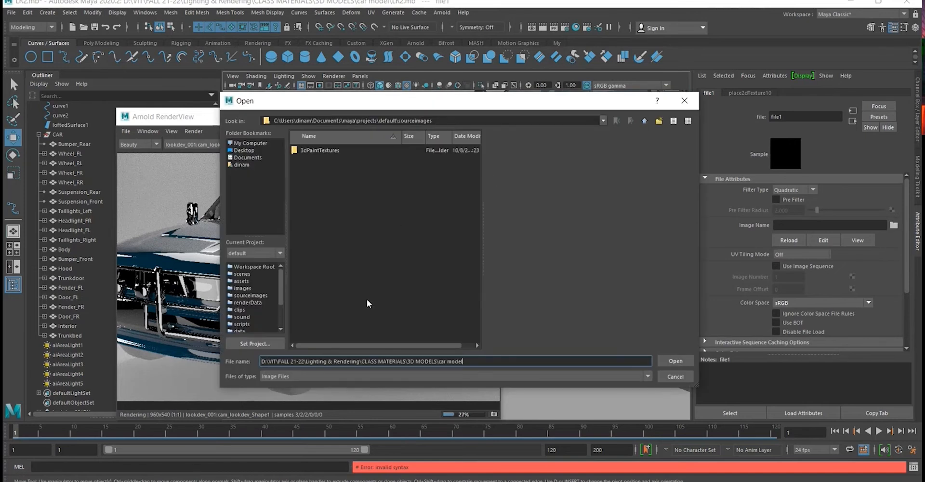
key(Return)
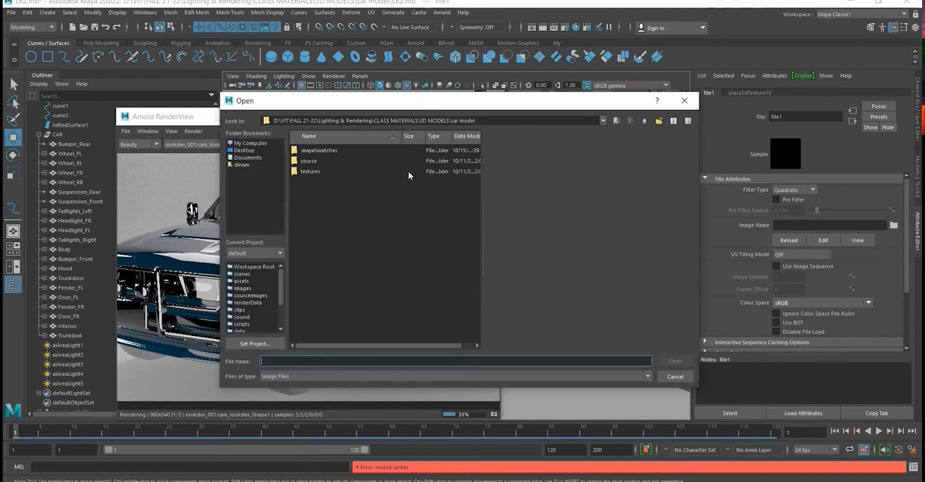
double_click(318, 171)
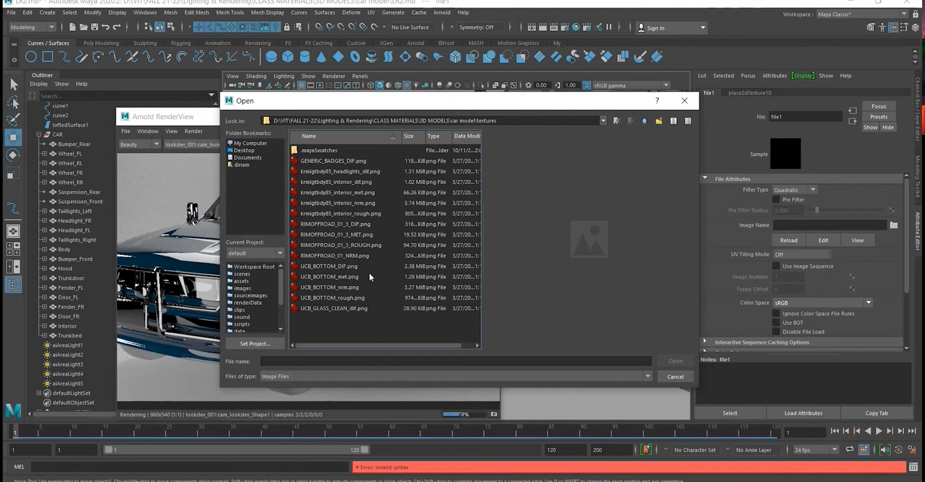
- Preview the neighbouring texture images and load RIMOFFROAD_01_3_DIF.png as the wheel's base color map
click(369, 223)
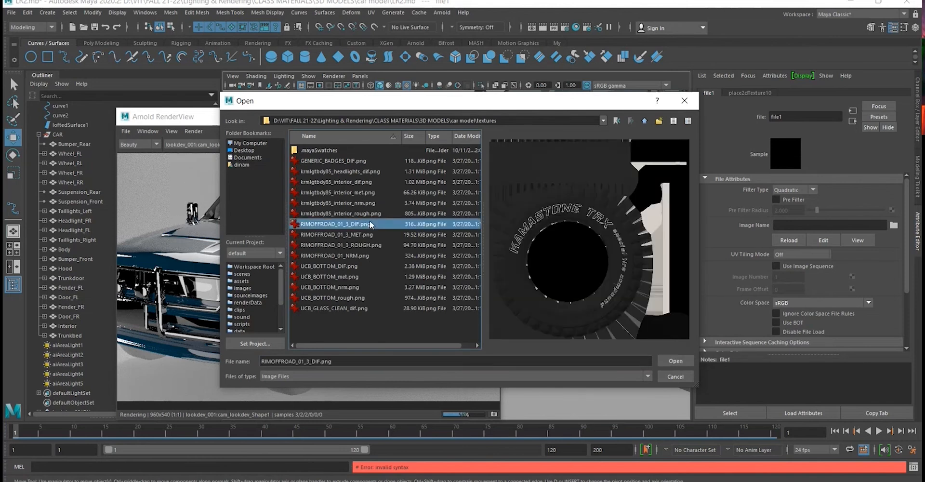
key(Down)
key(Up)
key(Up)
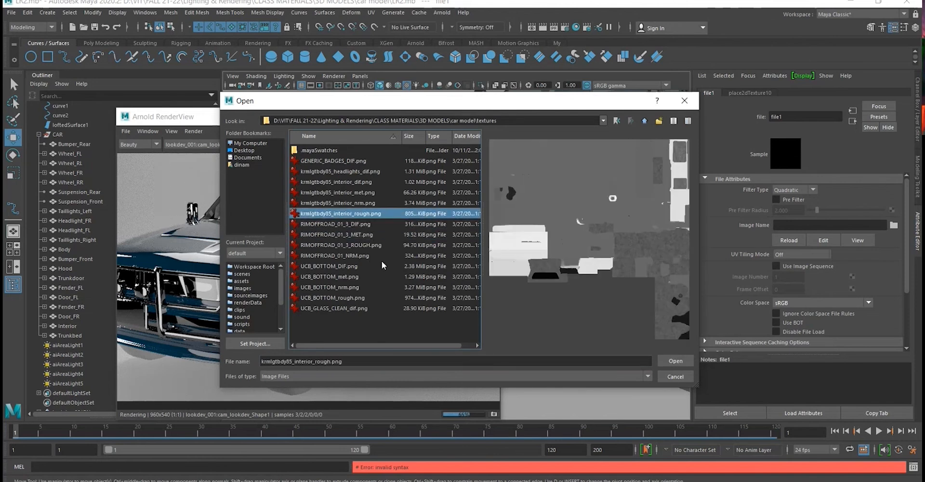
key(Down)
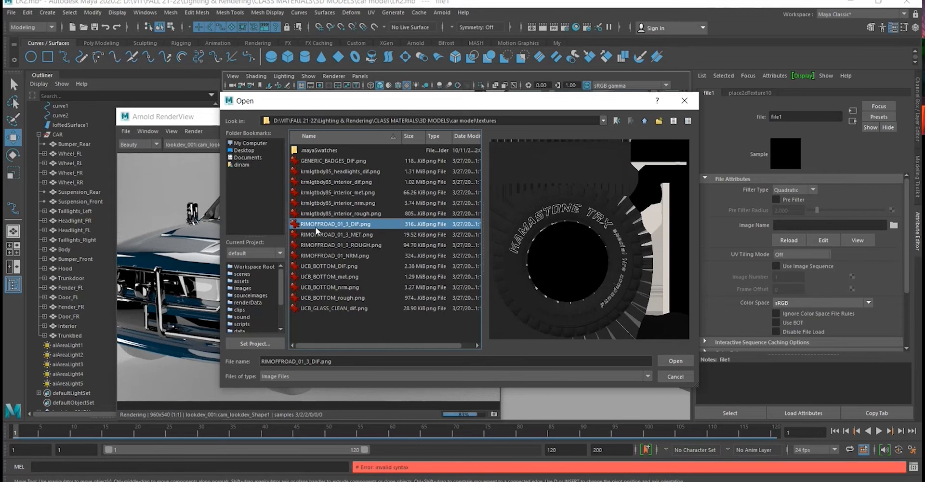
key(Down)
key(Up)
double_click(314, 229)
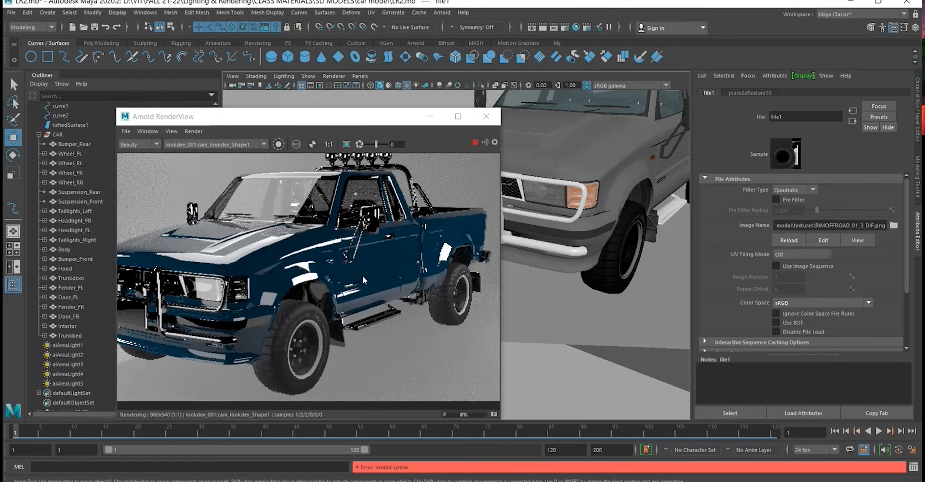
- Examine the textured wheels up close in the viewport and check the whole truck in the Arnold render
drag(362, 275, 374, 254)
alt+drag(630, 273, 614, 266)
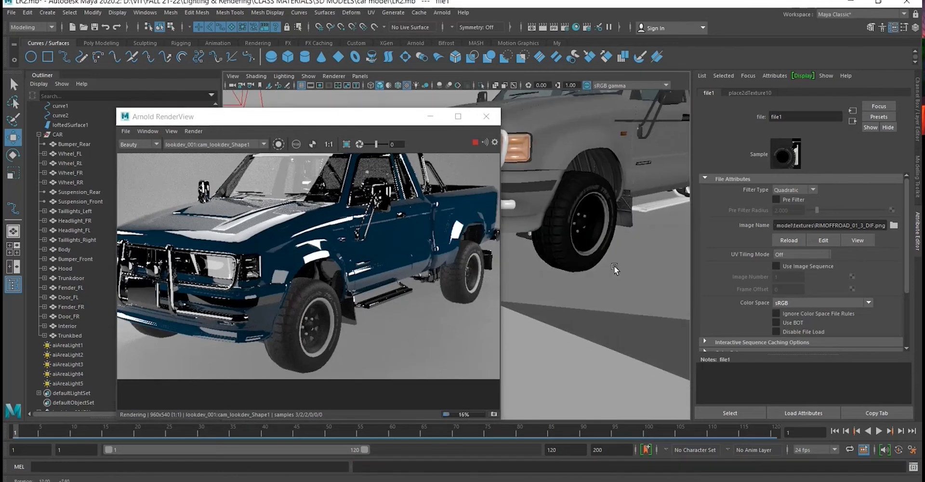
alt+right_drag(603, 244, 663, 306)
alt+middle_drag(663, 306, 496, 308)
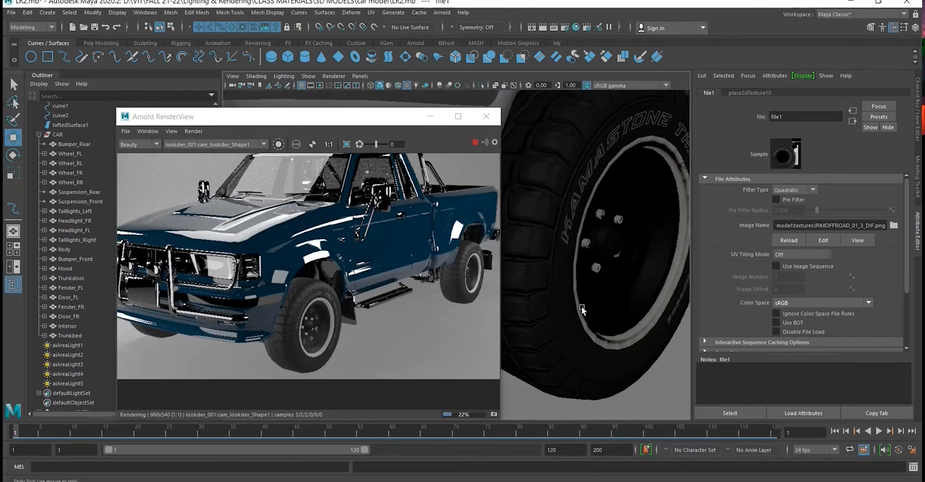
mouse_move(582, 305)
alt+right_down()
mouse_move(588, 316)
mouse_move(568, 304)
alt+right_up()
alt+drag(597, 297, 625, 307)
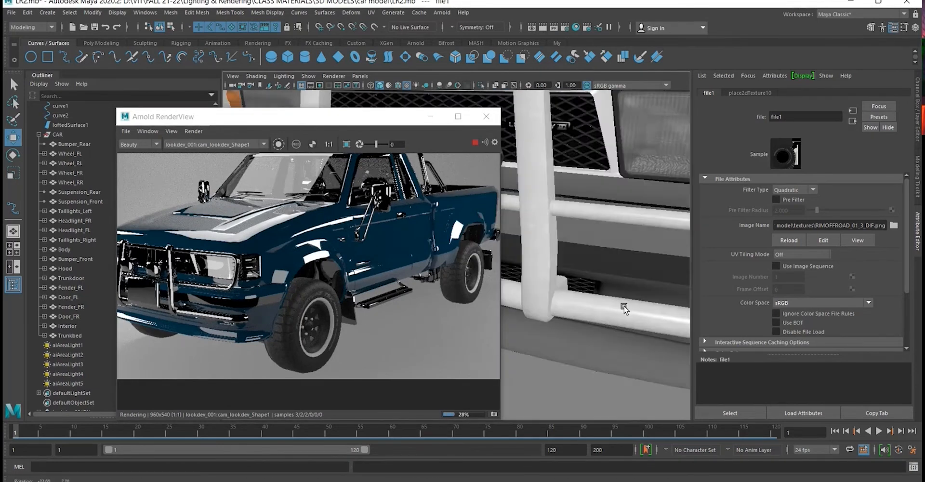
alt+right_drag(624, 306, 603, 251)
alt+middle_drag(602, 252, 599, 282)
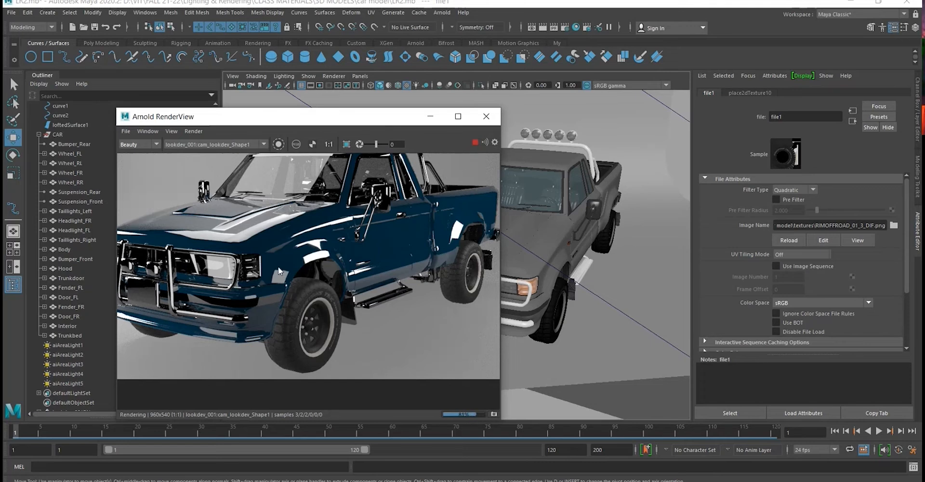
scroll(324, 286, down, 2)
alt+middle_drag(332, 264, 331, 289)
scroll(327, 284, up, 1)
scroll(328, 284, down, 1)
- Select the truck's front-left fender and open its aiCarPaint1 material attributes, showing the Specular and Coat settings
click(528, 263)
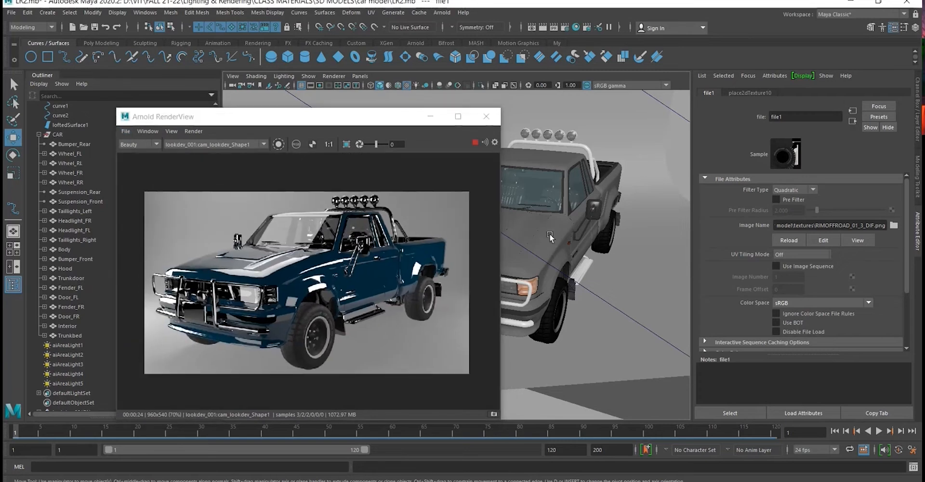
key(f)
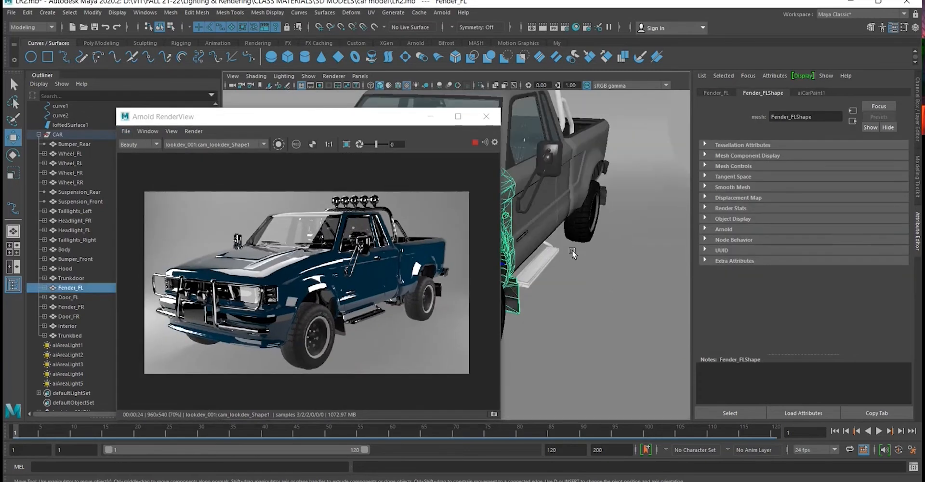
mouse_move(572, 251)
alt+mouse_down()
mouse_move(557, 220)
mouse_move(568, 240)
alt+mouse_up()
alt+middle_drag(568, 240, 569, 284)
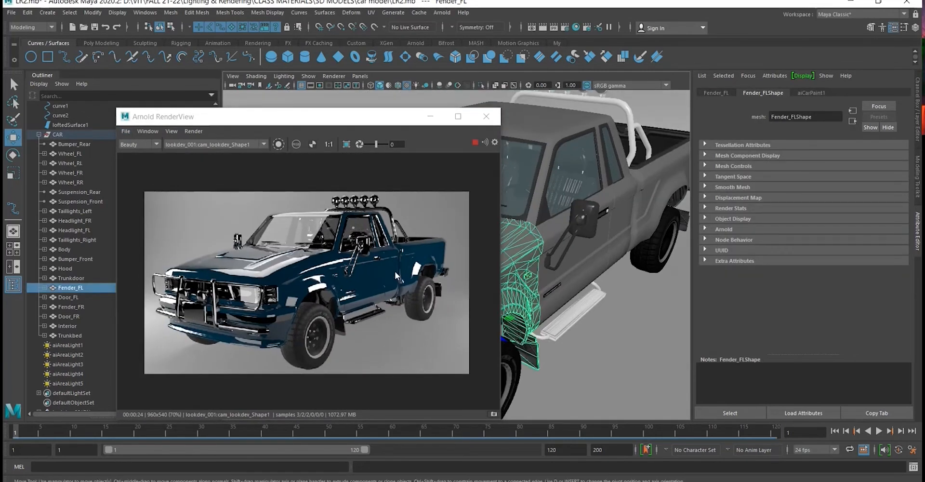
right_click(530, 263)
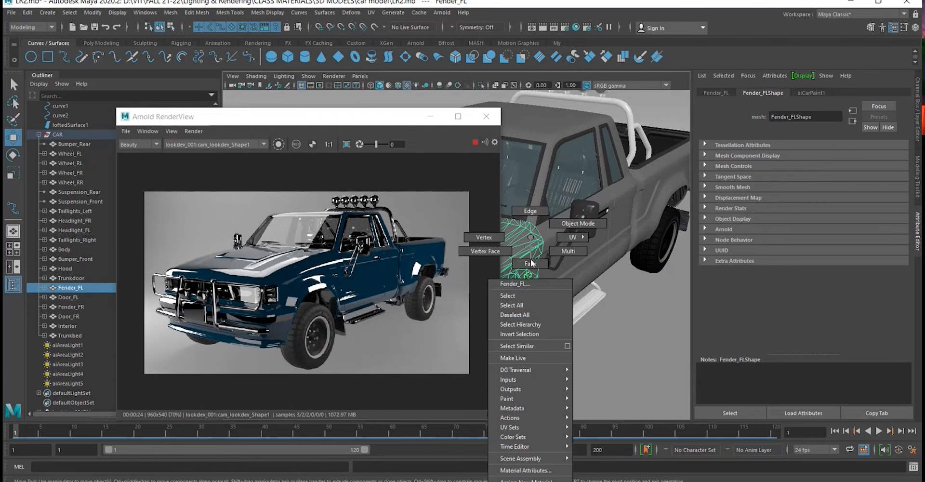
click(538, 468)
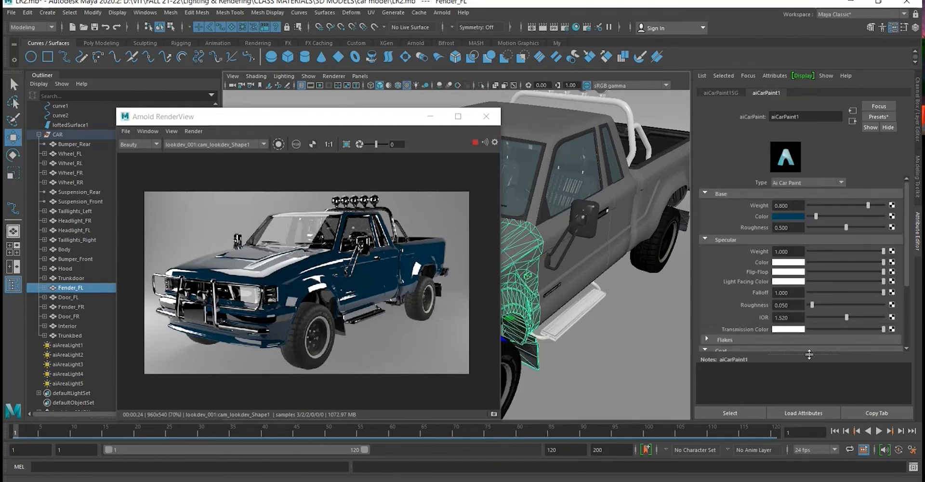
drag(809, 354, 809, 392)
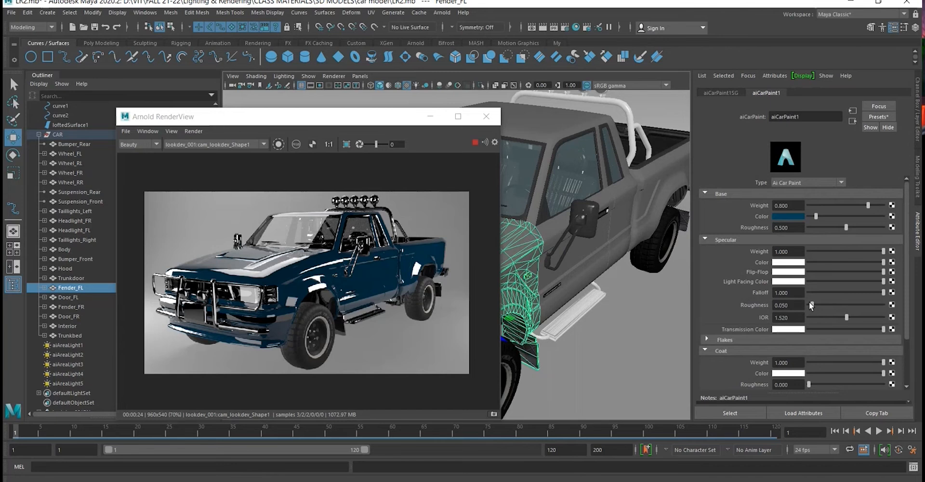
scroll(808, 301, down, 1)
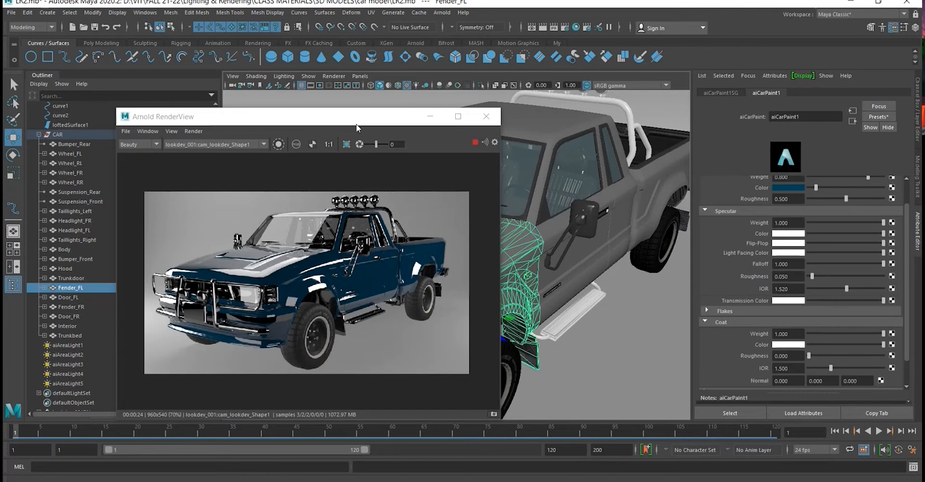
- Move the Arnold RenderView window clear of the Outliner and enlarge it to show the whole truck render at 1:1
drag(368, 125, 462, 113)
scroll(373, 263, up, 2)
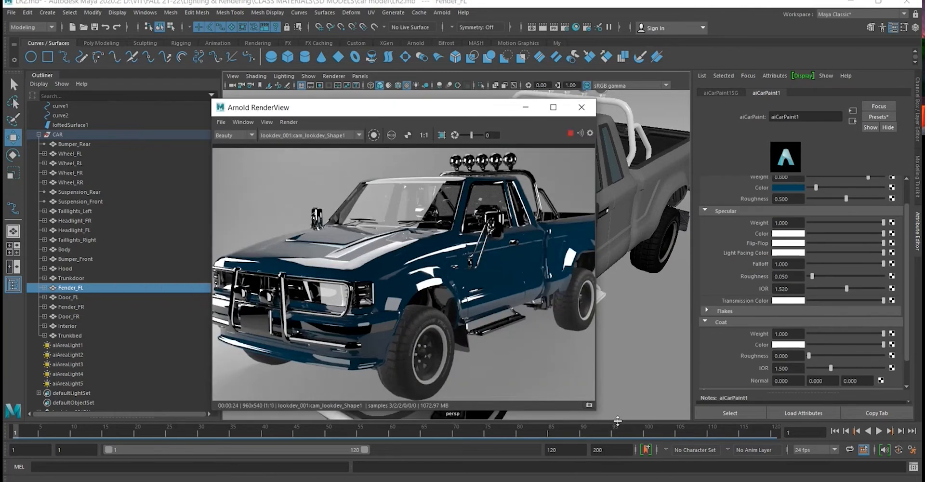
drag(596, 411, 677, 436)
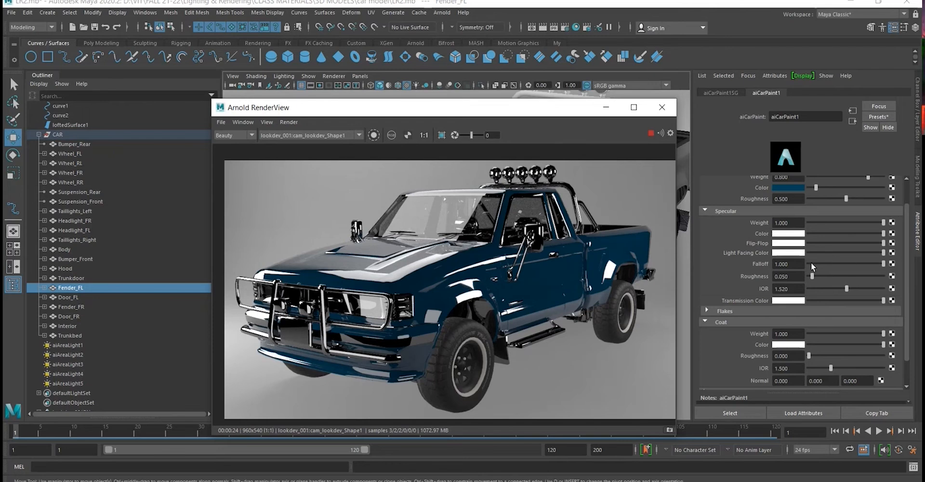
- Test the car paint with a specular falloff of 0.286 and a base weight of 0.597, reverting each change
drag(845, 261, 790, 270)
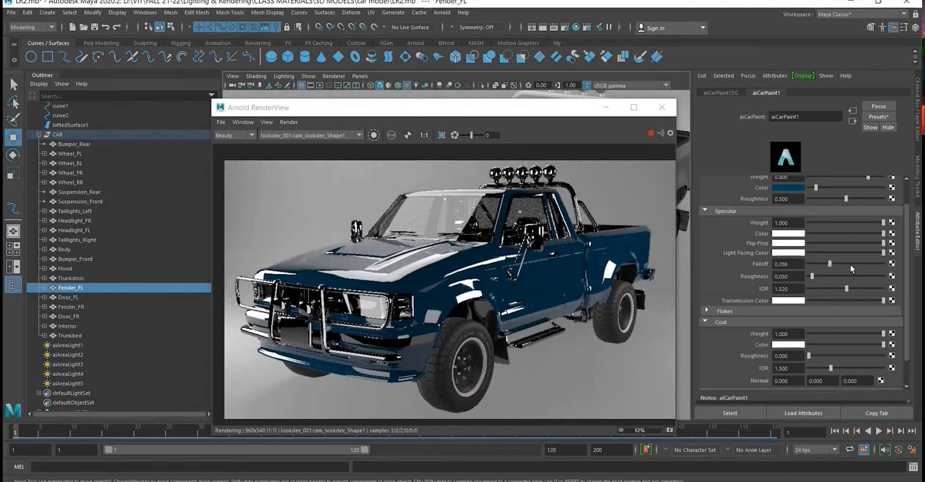
drag(849, 264, 914, 269)
scroll(723, 242, up, 1)
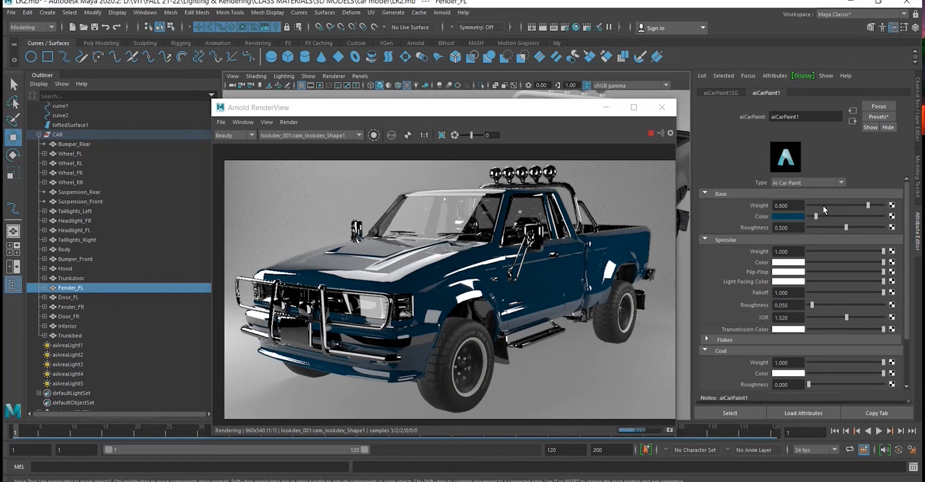
drag(823, 205, 851, 213)
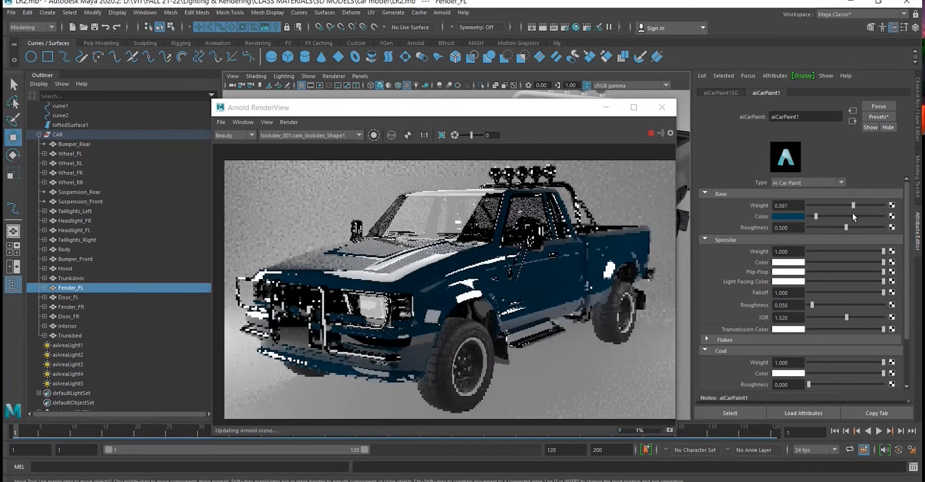
key(ctrl+z)
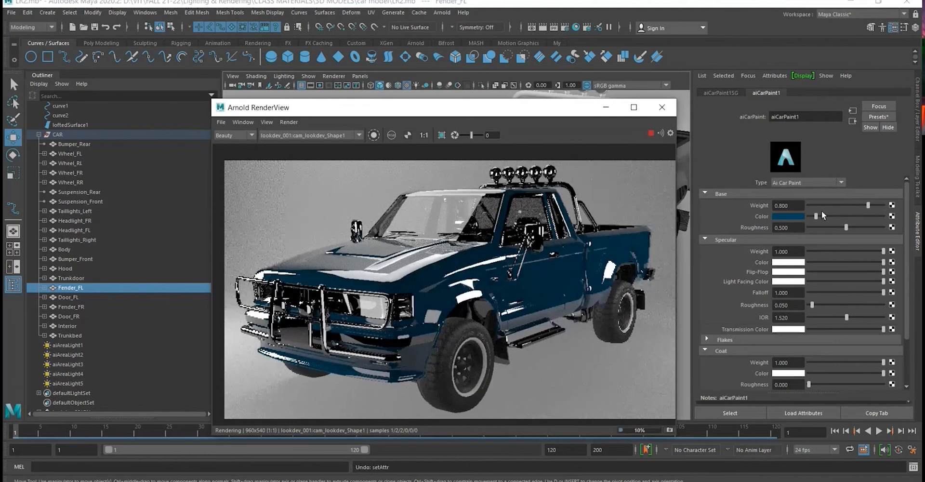
- Test the car paint's base roughness at 0 and at 1, and undo both changes
click(807, 226)
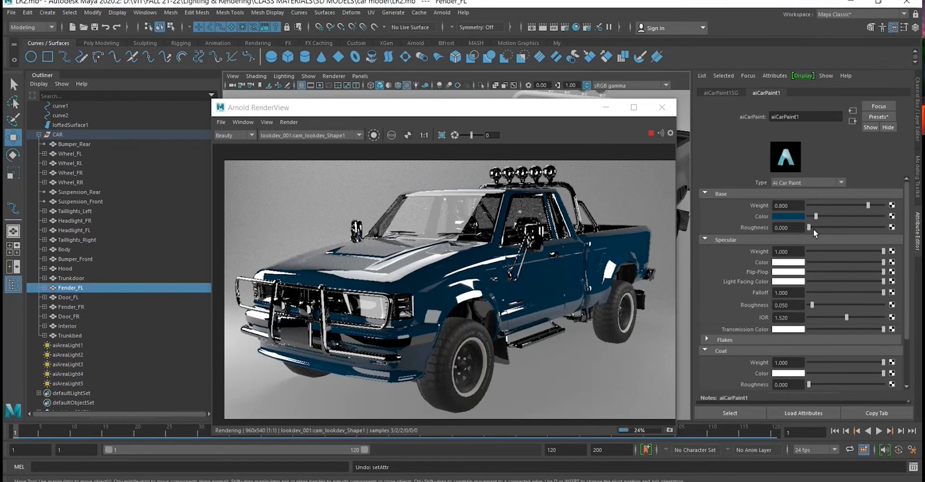
drag(812, 227, 889, 230)
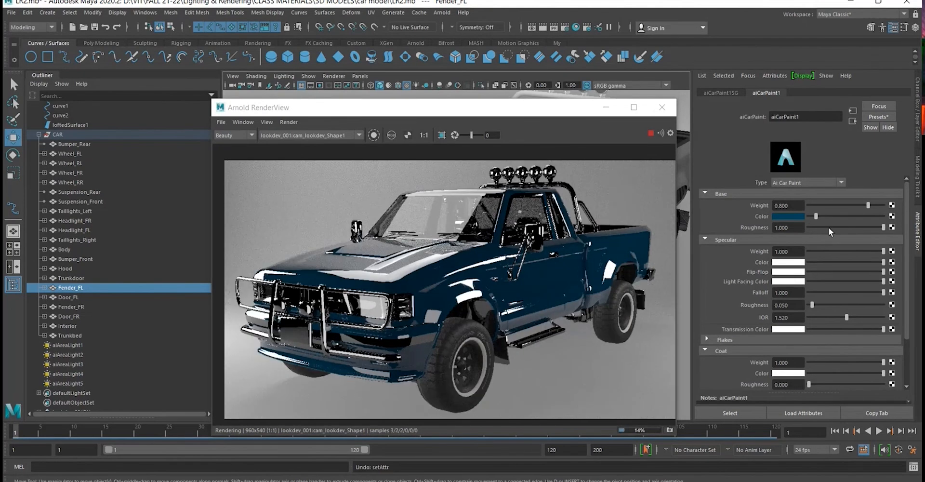
click(594, 267)
key(ctrl+z)
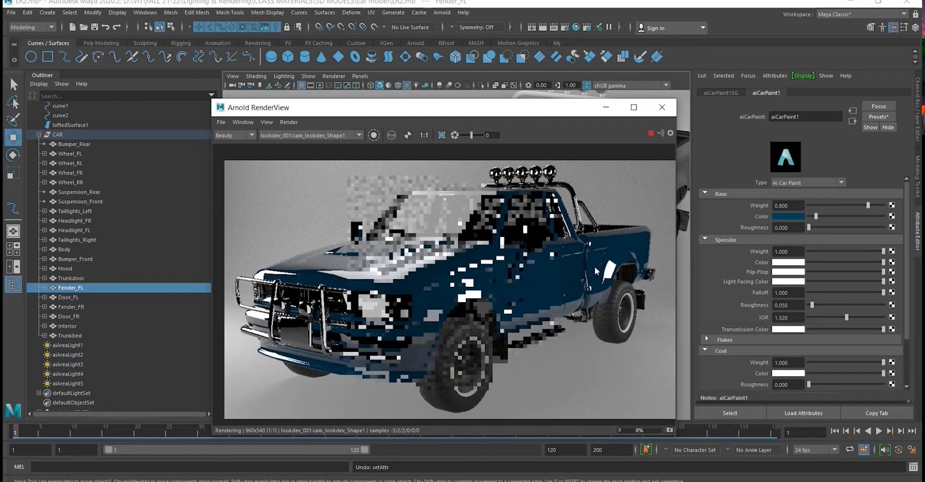
key(ctrl+z)
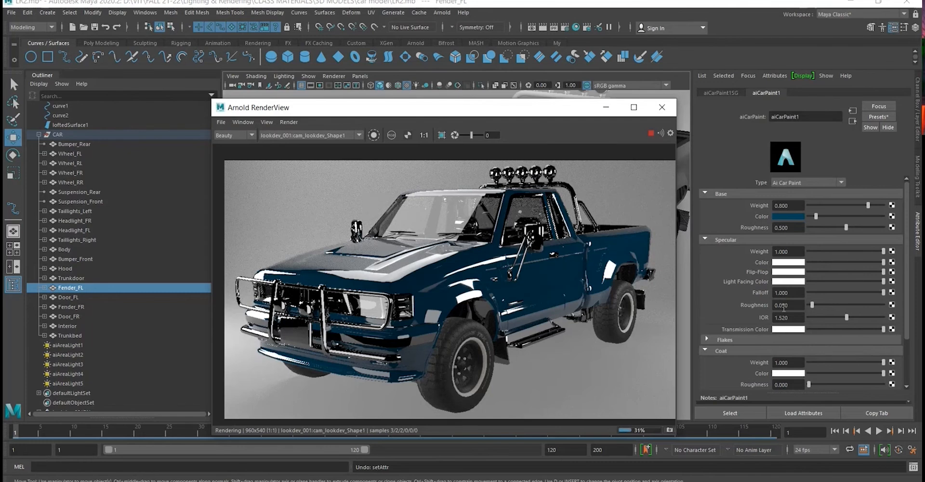
- Try darkening the car paint's specular color and flip-flop color to black, and restore both to white
drag(821, 261, 805, 261)
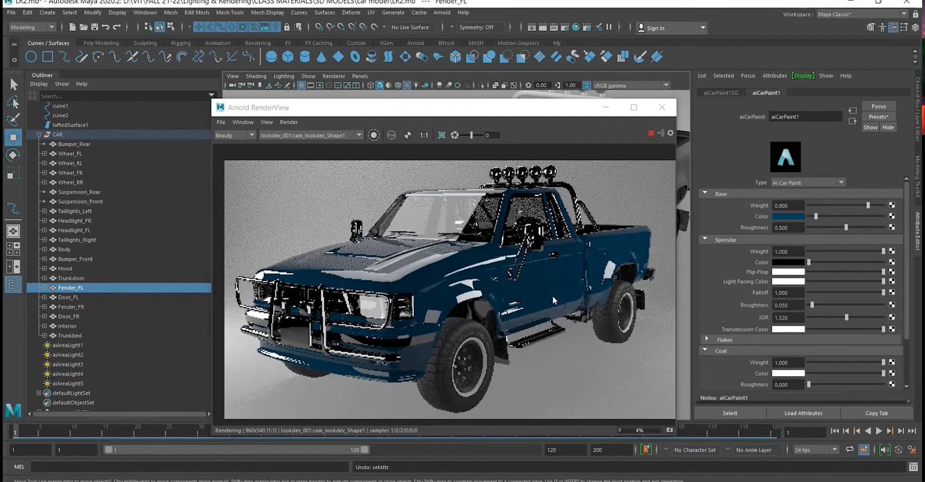
drag(831, 262, 796, 278)
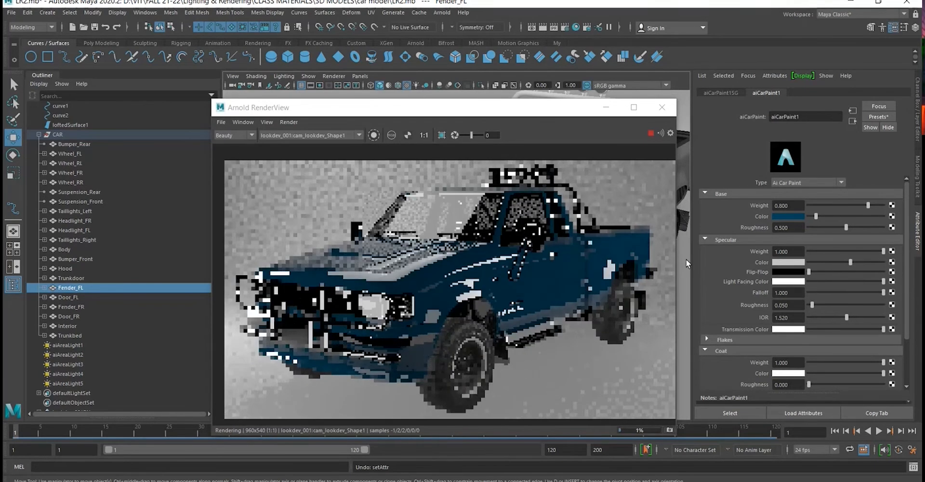
drag(825, 273, 884, 280)
click(534, 312)
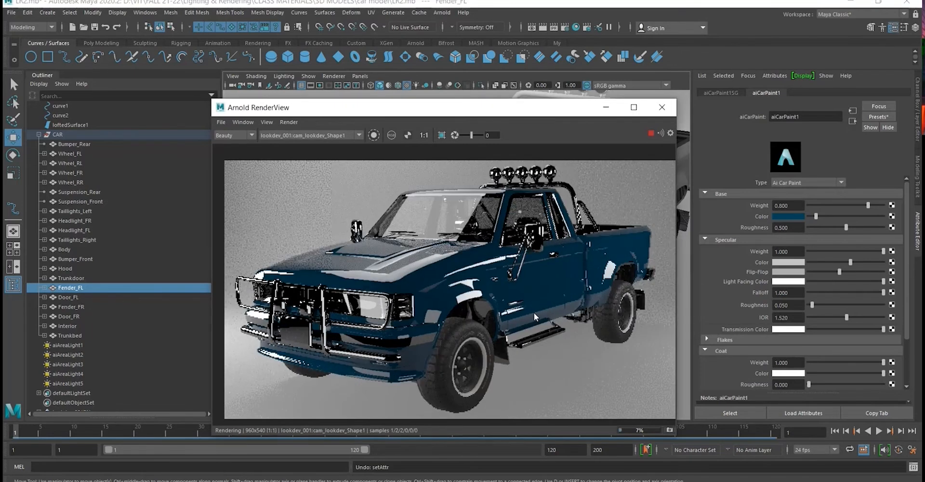
key(ctrl+z)
key(ctrl+z)
key(ctrl+z)
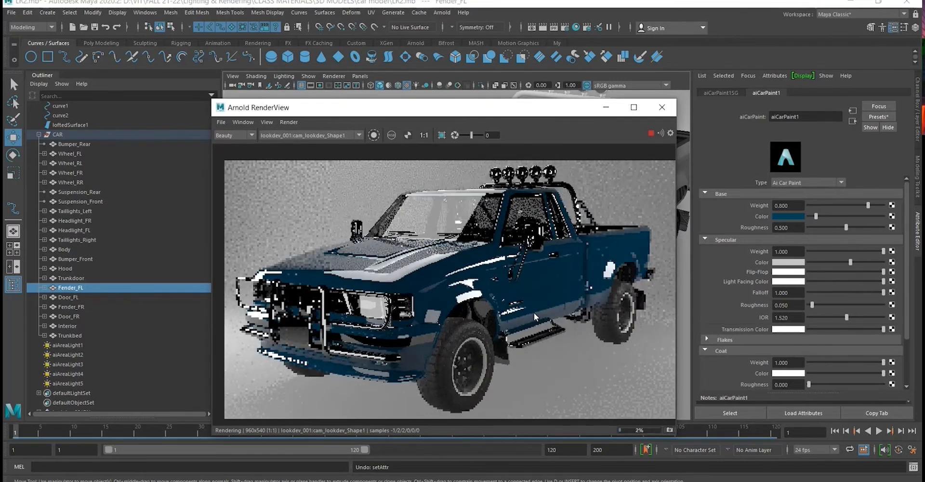
drag(808, 261, 903, 261)
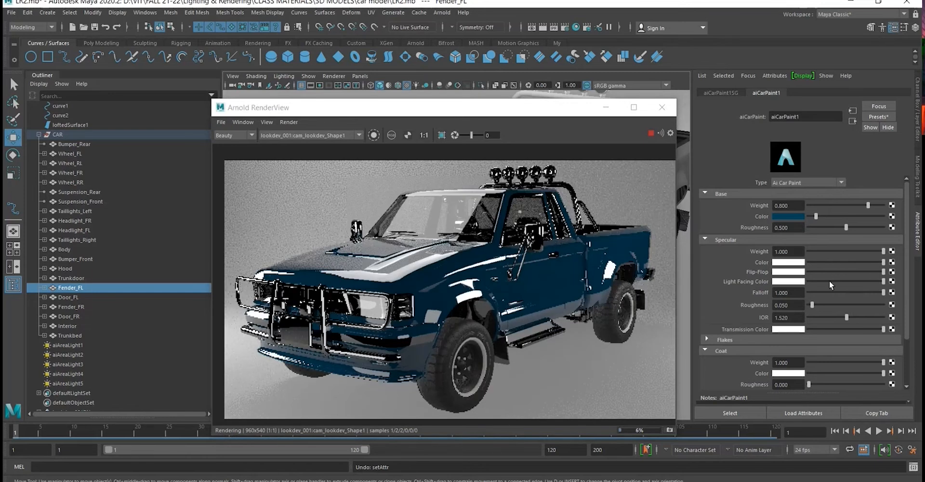
- Try a black specular transmission color on the car paint and undo it
scroll(829, 279, down, 2)
drag(825, 301, 802, 301)
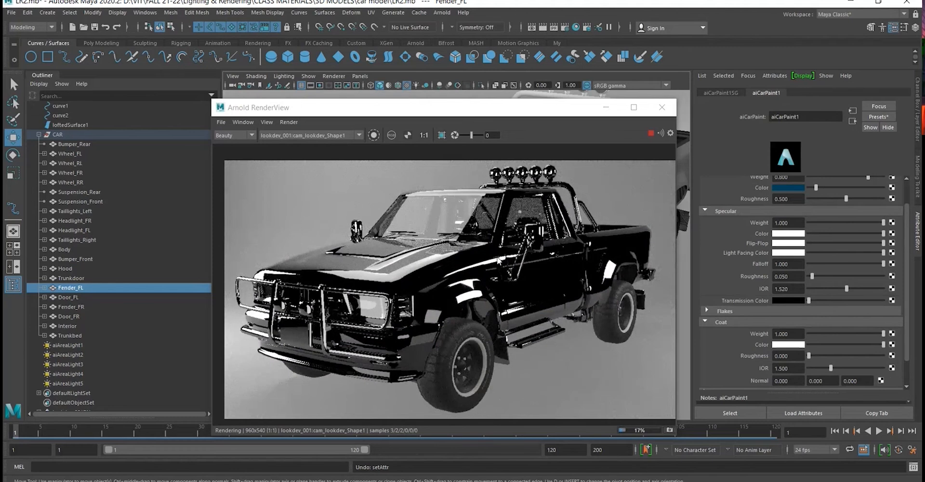
key(ctrl+z)
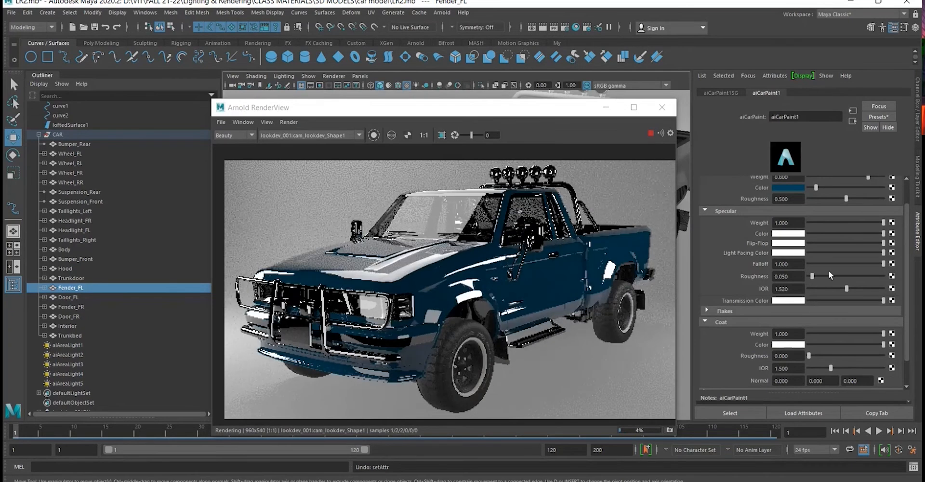
- Compare specular roughness values of 1, 0.130 and 0 on the truck's door in the render, and undo back to 0.050
scroll(789, 245, down, 2)
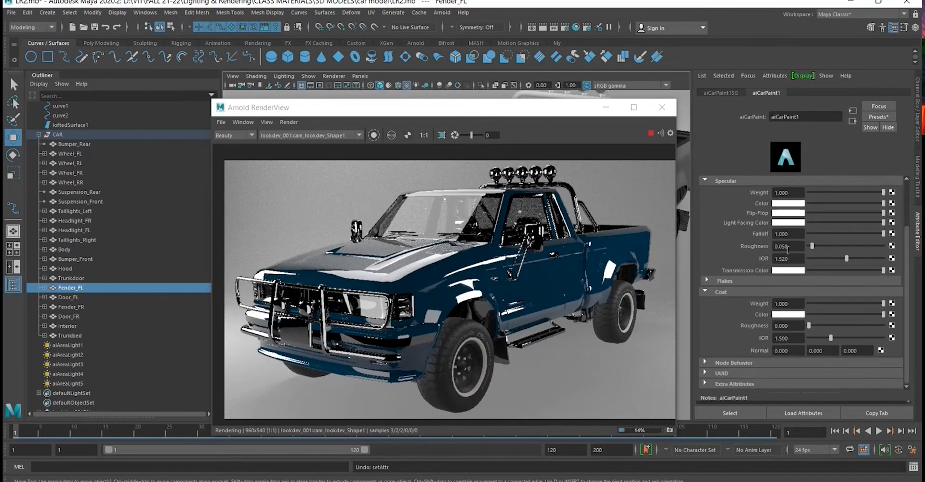
scroll(705, 240, up, 2)
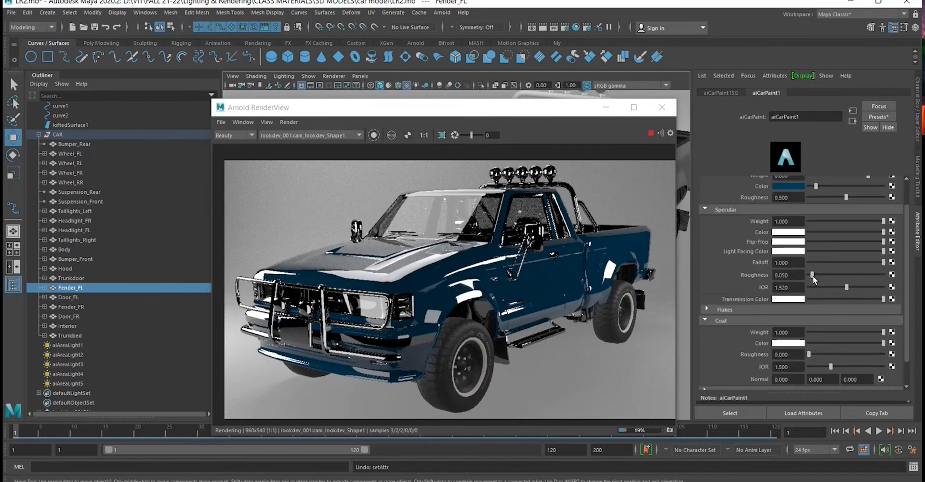
drag(816, 273, 921, 275)
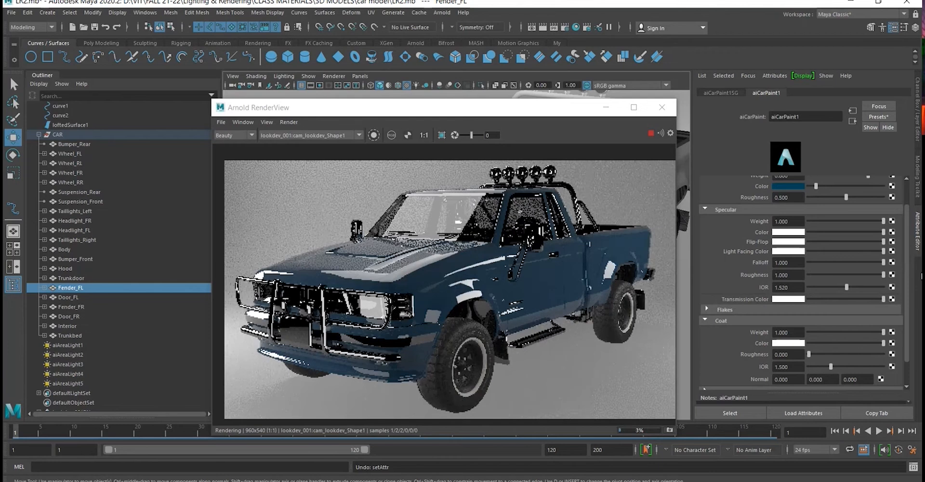
scroll(562, 284, up, 3)
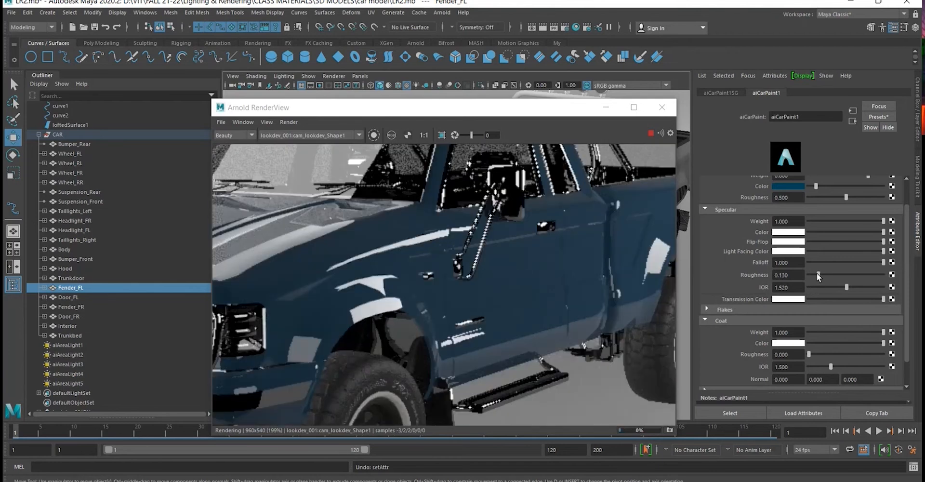
drag(816, 272, 790, 275)
click(556, 245)
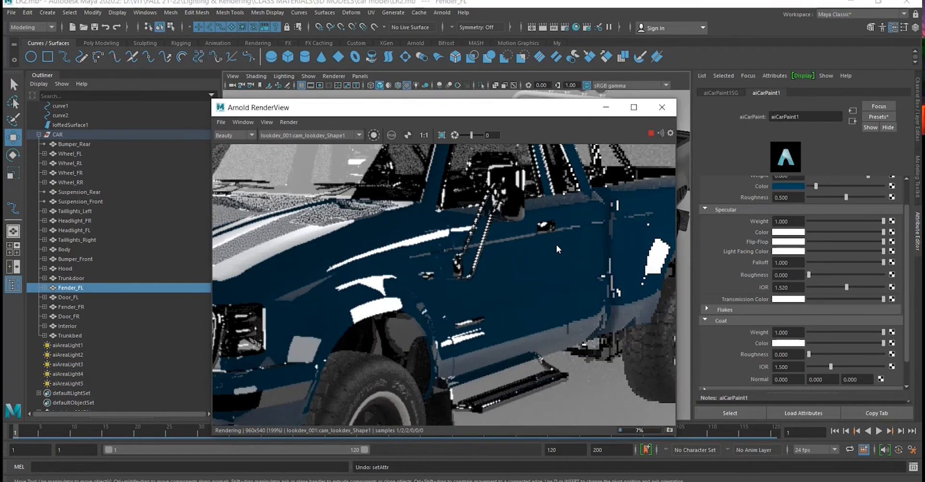
key(ctrl+z)
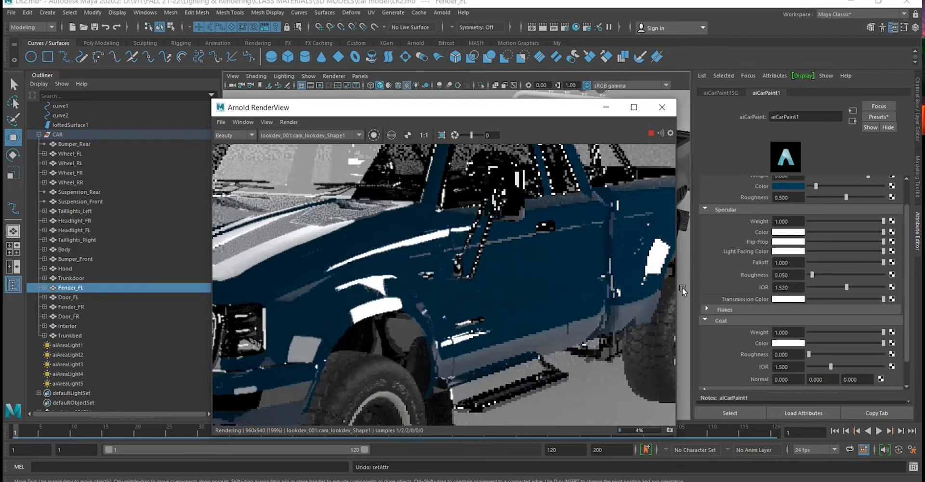
scroll(600, 276, down, 2)
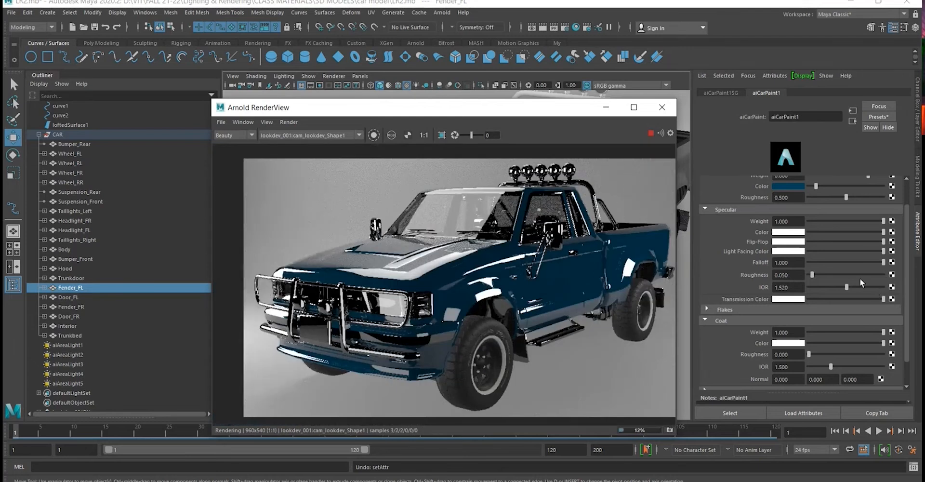
- Raise the coat roughness to 1 and try a black coat color before setting the coat color to a slightly off-white
scroll(859, 278, down, 2)
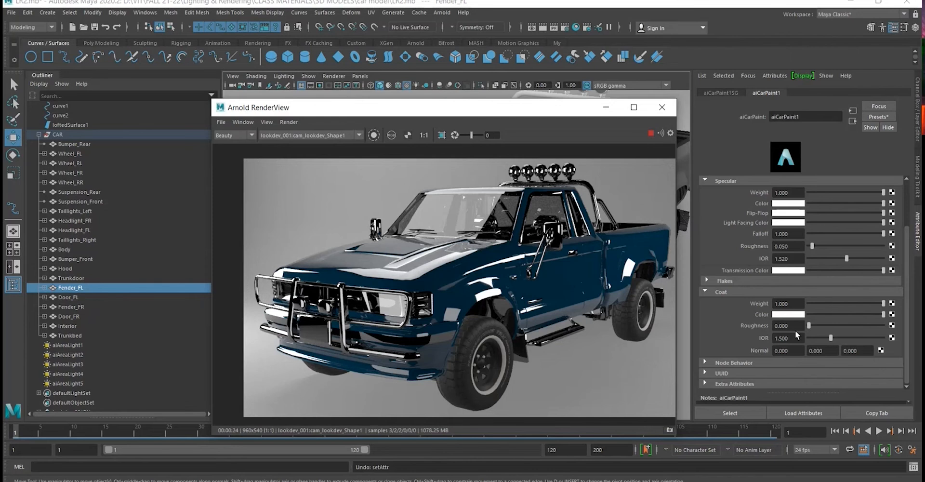
drag(809, 326, 921, 324)
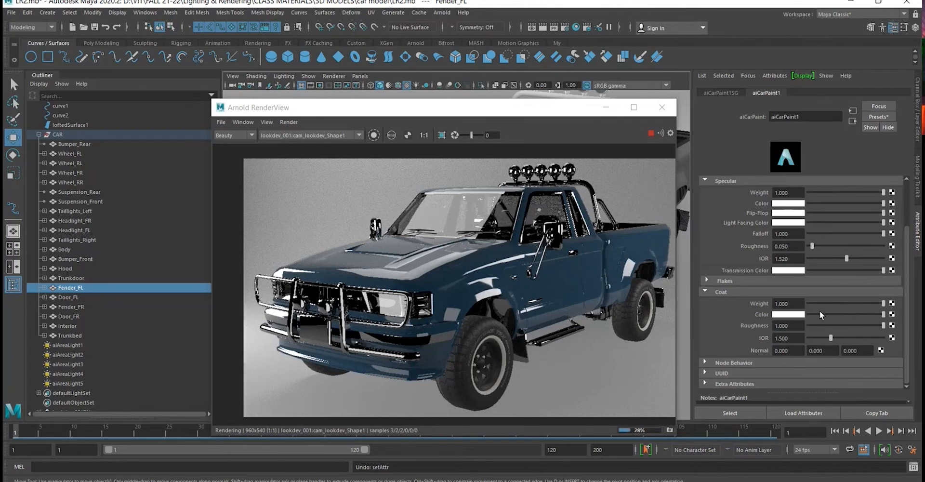
drag(819, 312, 795, 343)
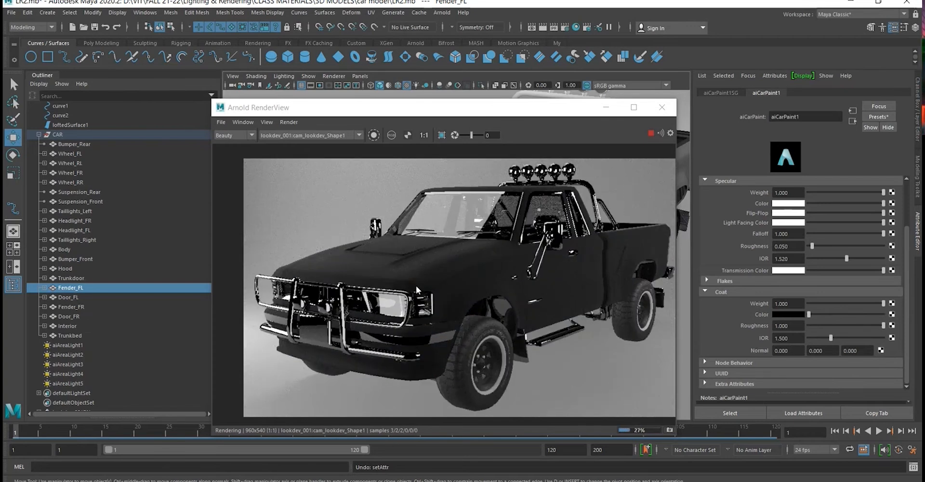
drag(811, 315, 868, 319)
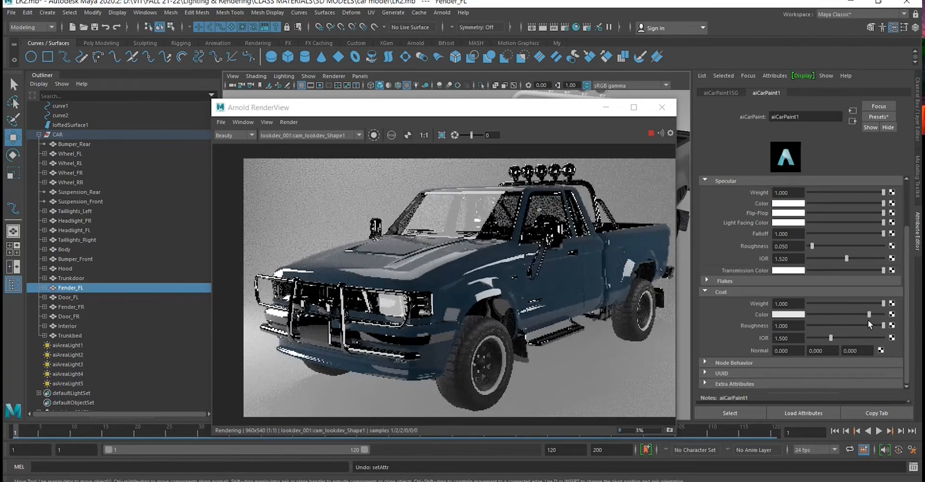
- Compare coat roughness values between 0 and 1 in the render and set the coat roughness to 0.045
drag(827, 324, 773, 328)
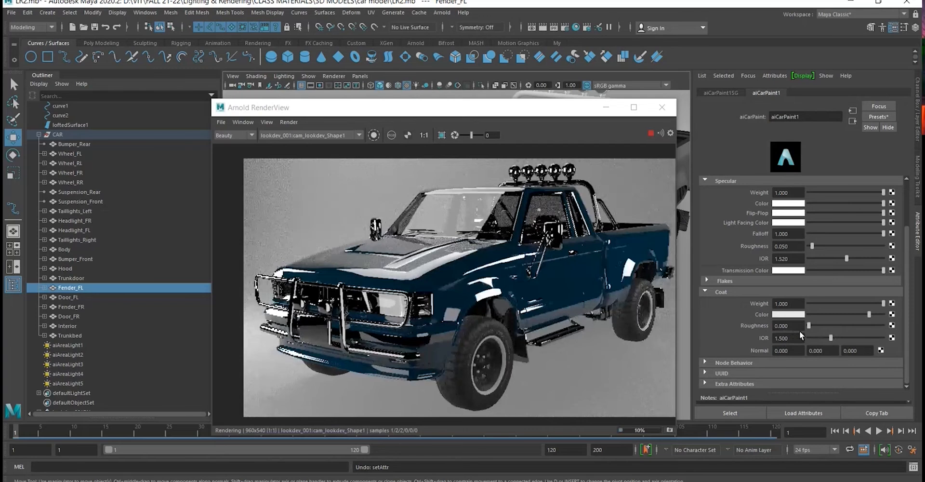
drag(799, 330, 883, 330)
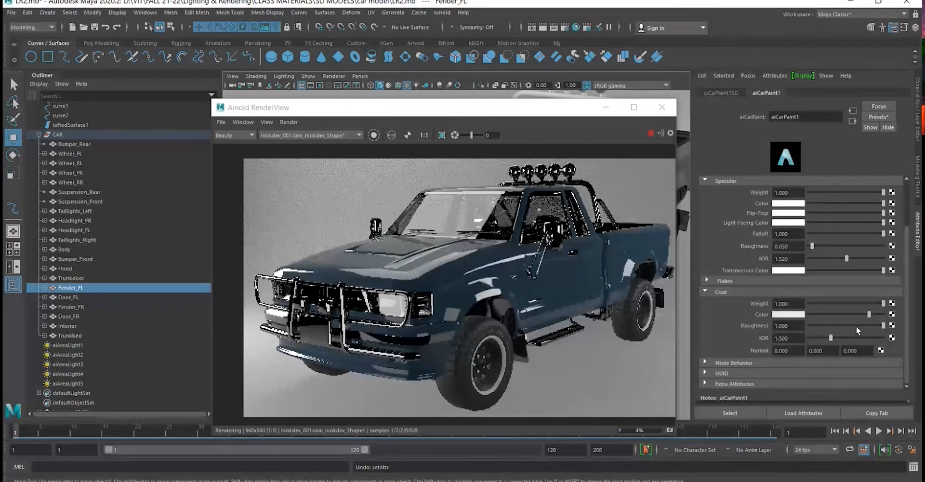
click(856, 325)
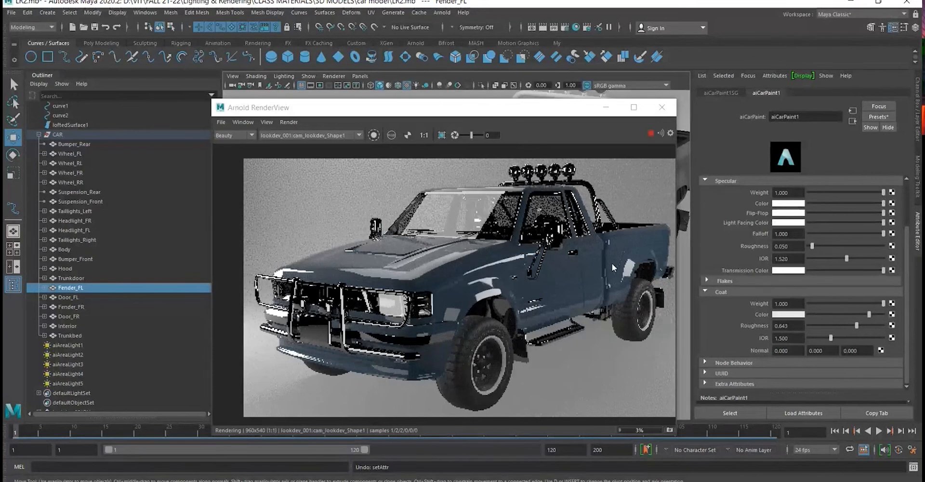
drag(866, 325, 891, 324)
click(801, 324)
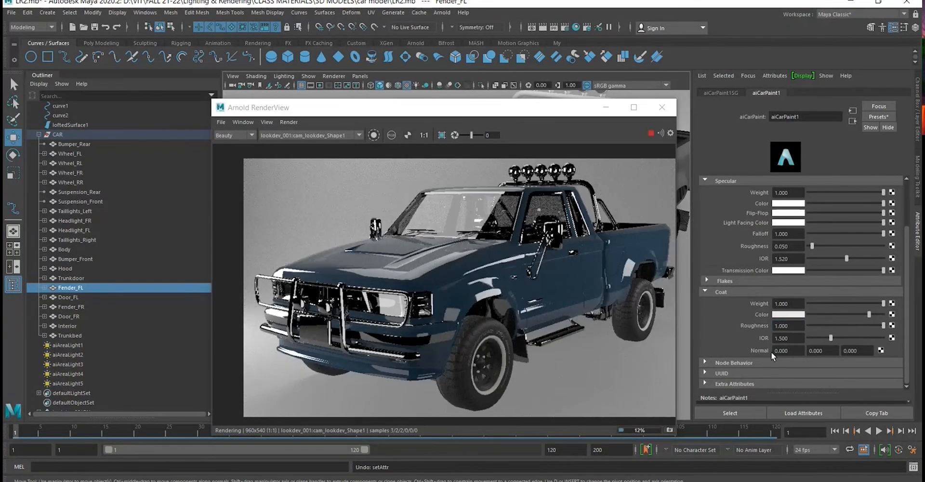
click(825, 325)
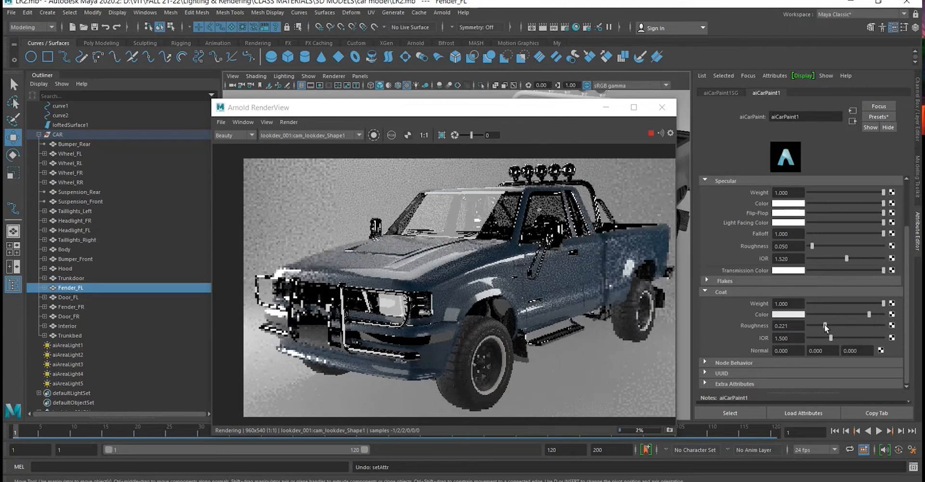
drag(824, 325, 811, 331)
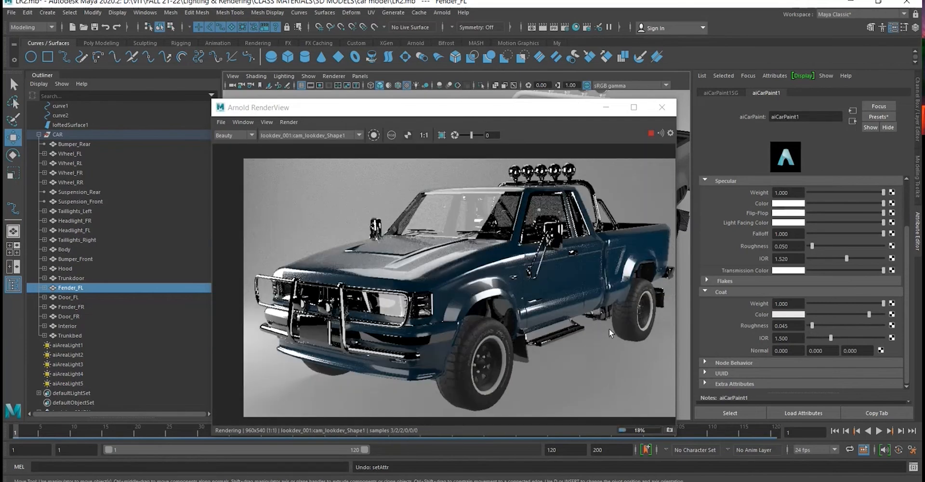
scroll(559, 294, down, 2)
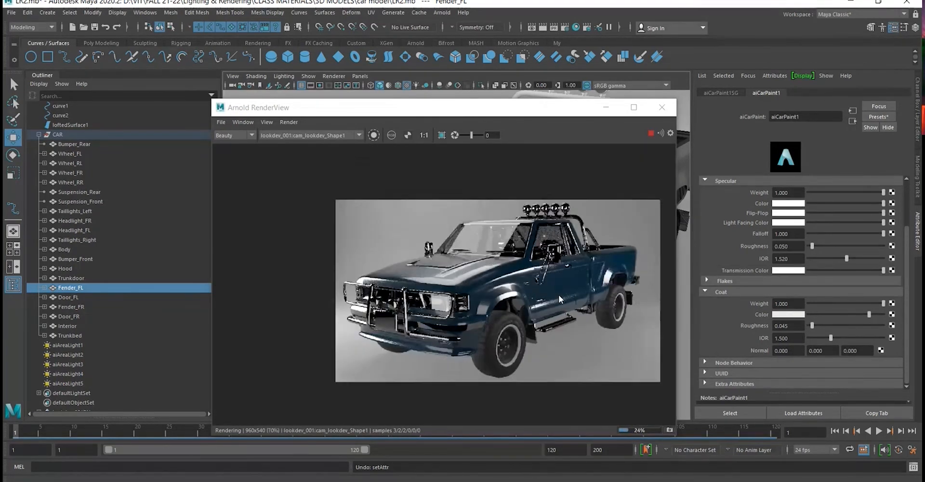
- Check the truck closely in the render, stop the live render and save the current scene
scroll(559, 295, up, 2)
drag(563, 295, 554, 295)
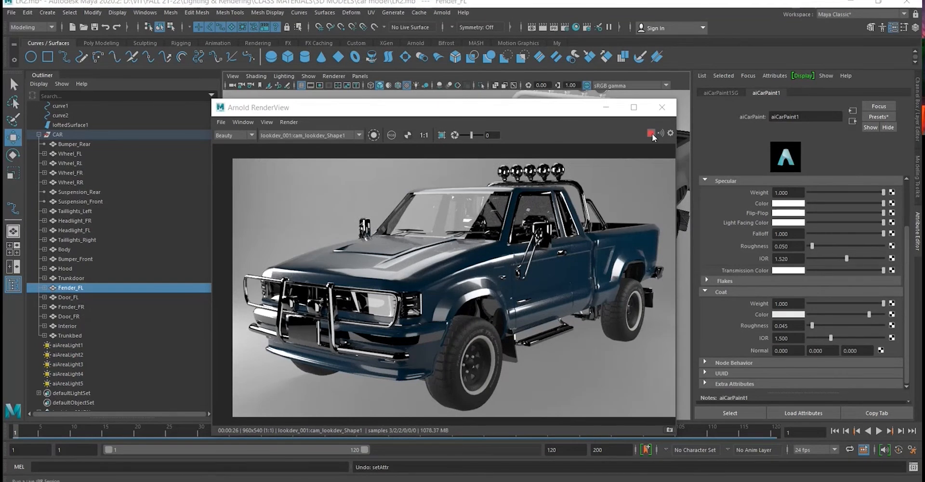
click(251, 136)
click(282, 110)
drag(283, 109, 103, 97)
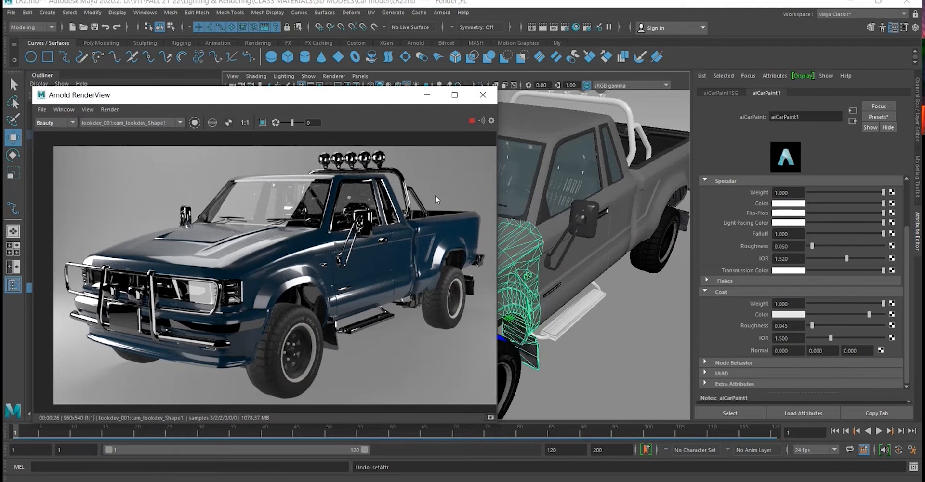
click(473, 123)
click(94, 27)
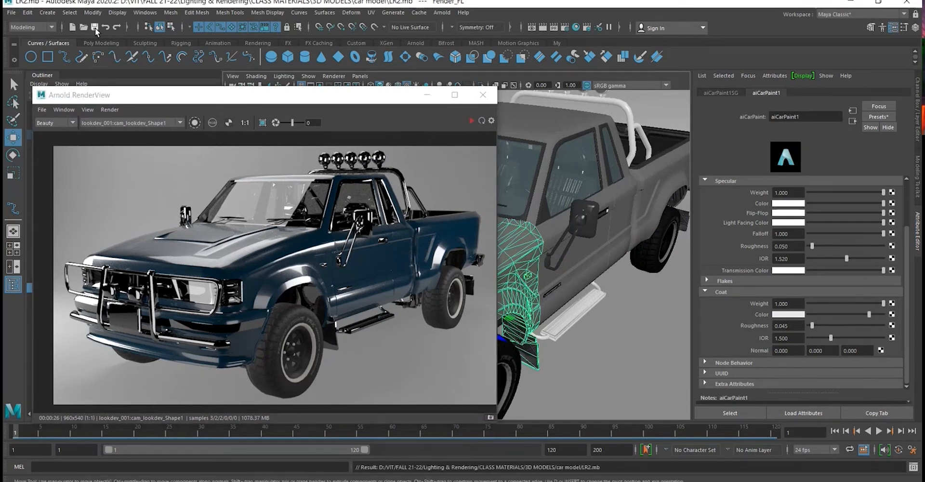
- Save the scene under the new name LR2-AOV.mb in the car model folder
click(11, 12)
click(48, 61)
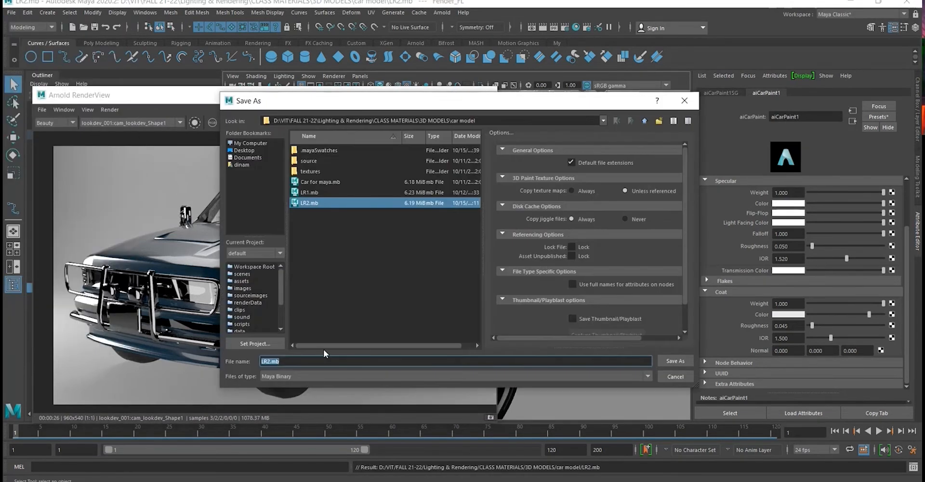
click(272, 361)
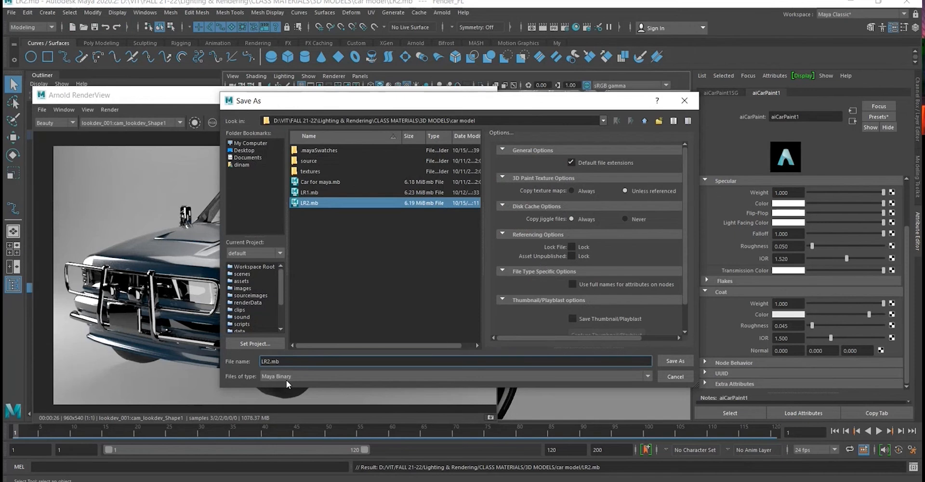
text(-AOV)
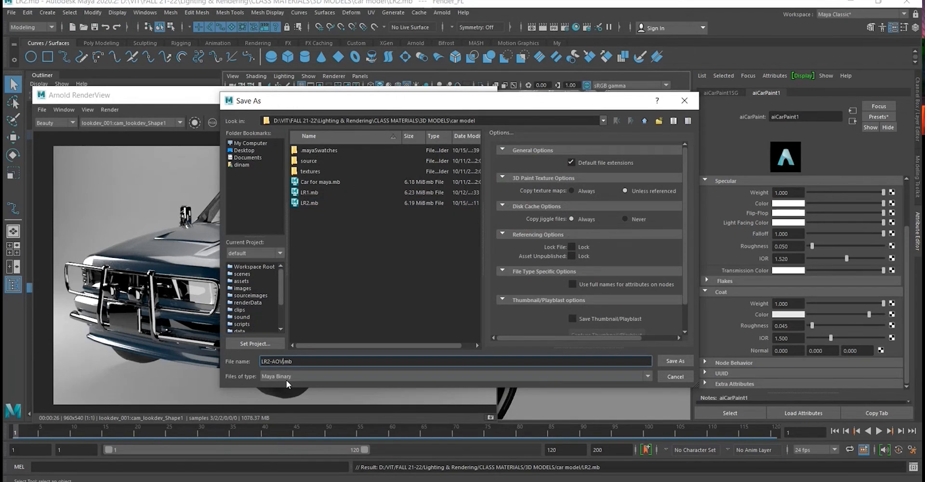
click(675, 362)
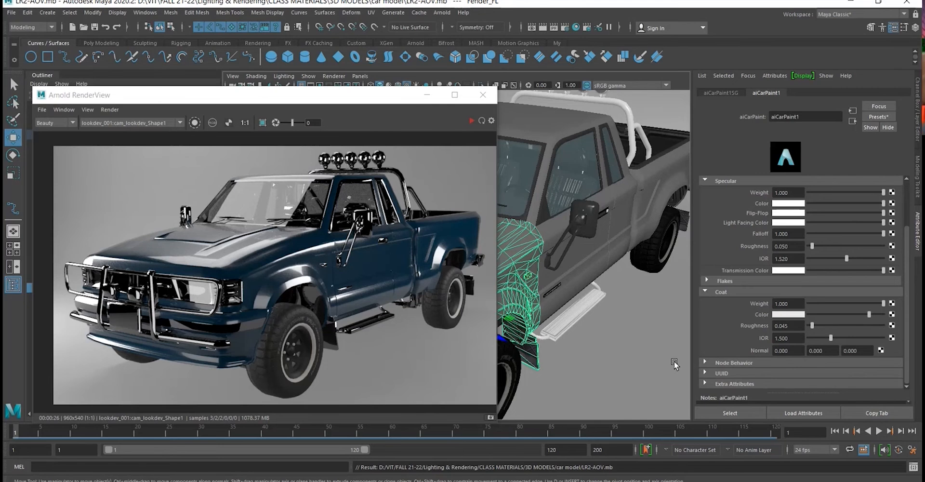
- Set the volume samples of the cylindrical key light above the truck to 10 and restart the render
drag(289, 100, 364, 88)
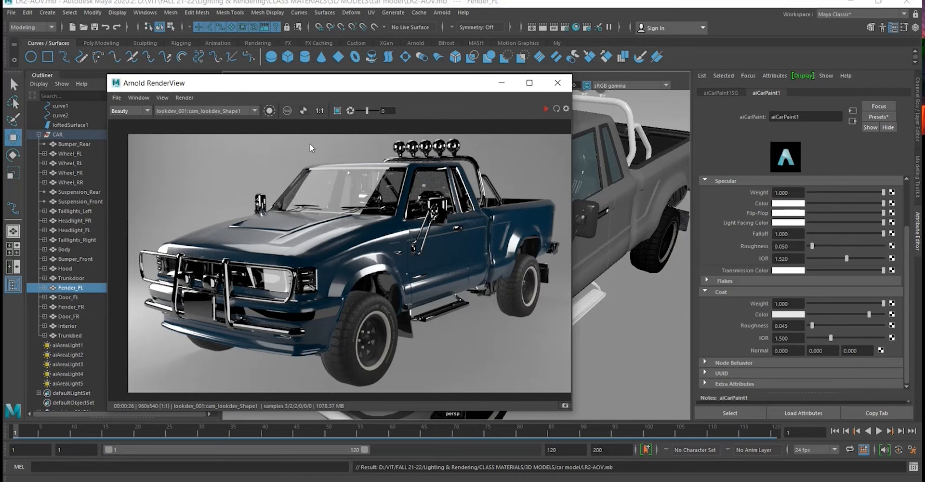
scroll(437, 287, down, 1)
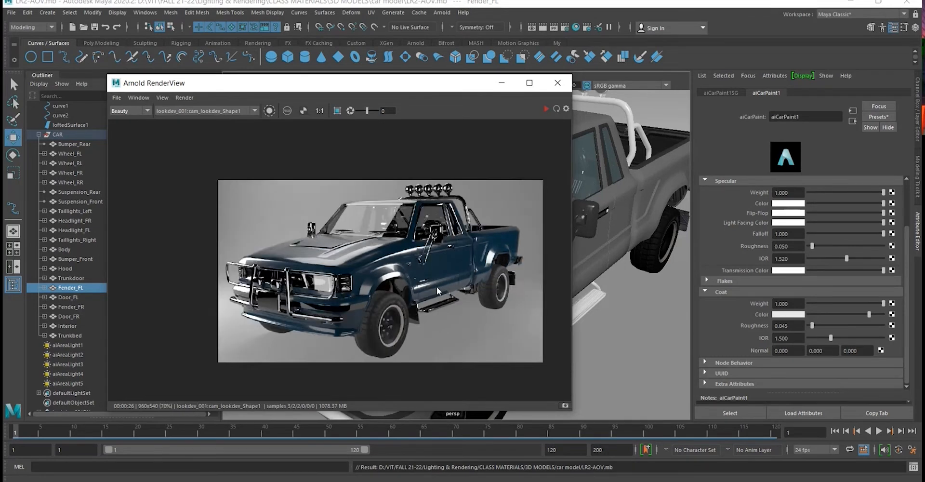
scroll(436, 287, up, 1)
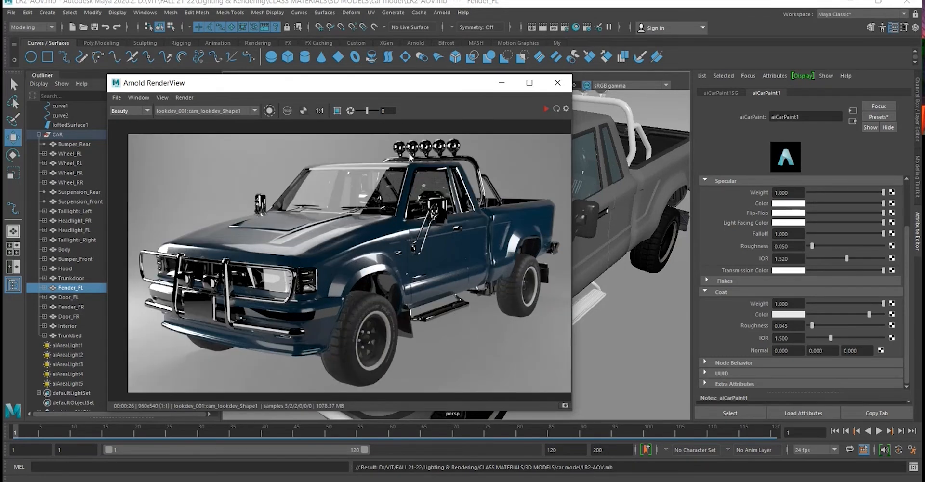
drag(448, 89, 339, 248)
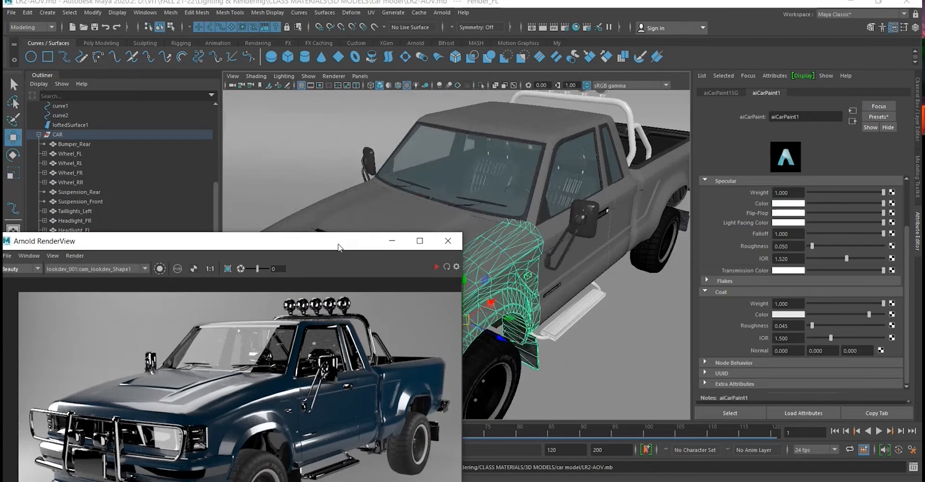
scroll(597, 207, down, 6)
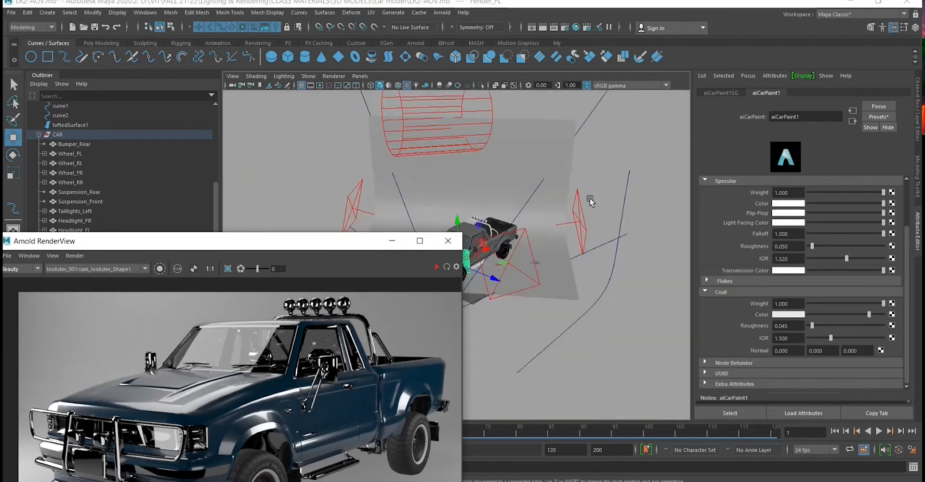
click(471, 145)
drag(327, 245, 327, 134)
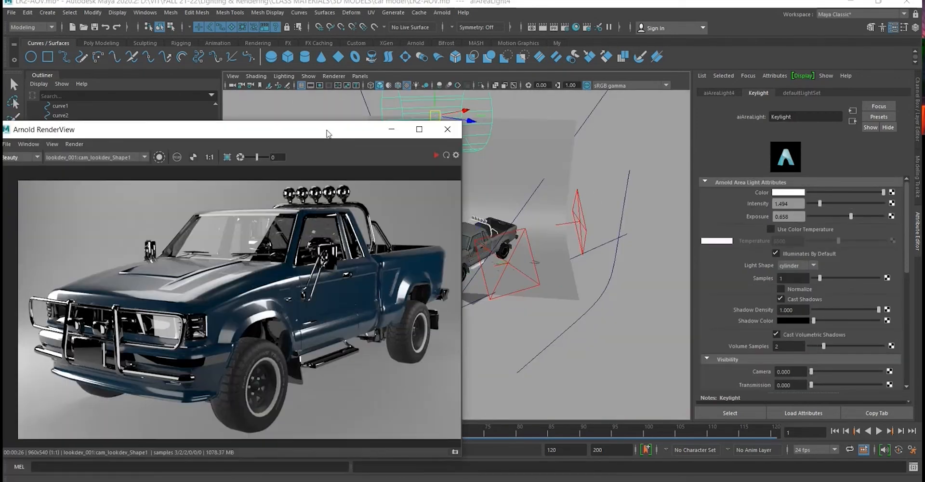
scroll(536, 237, up, 3)
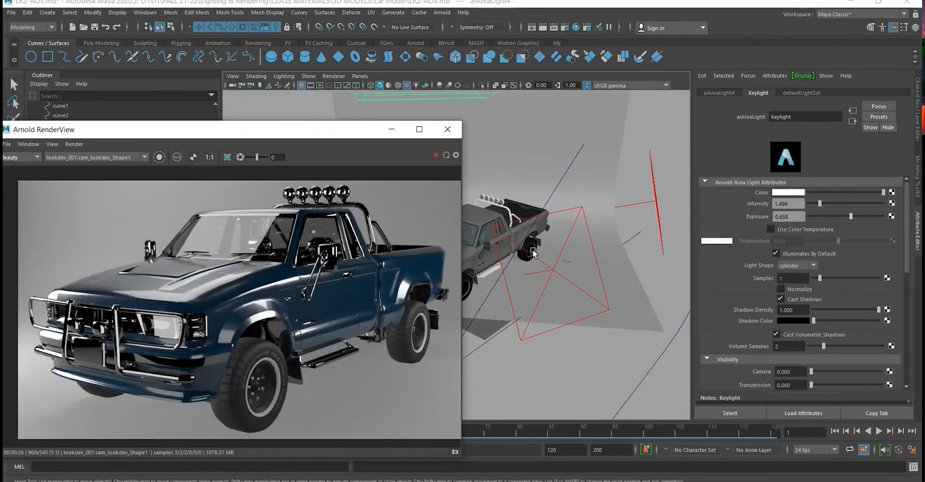
scroll(803, 298, down, 2)
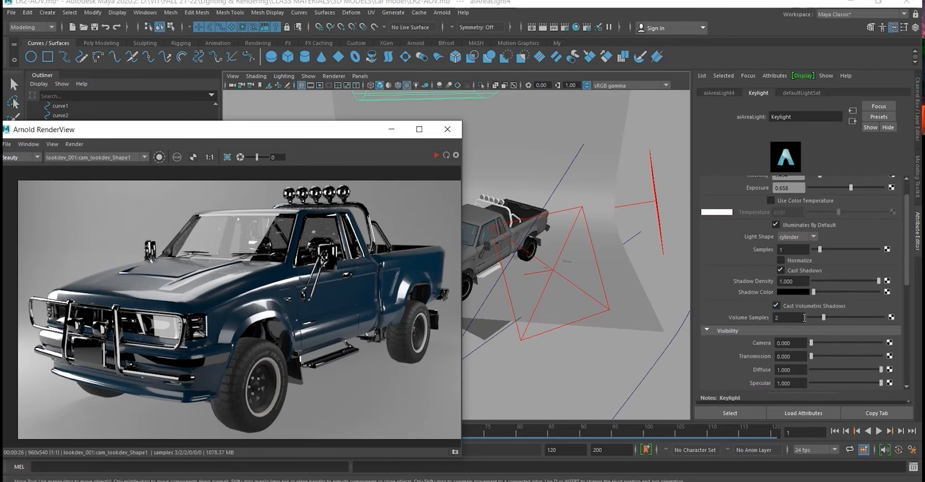
drag(823, 317, 898, 318)
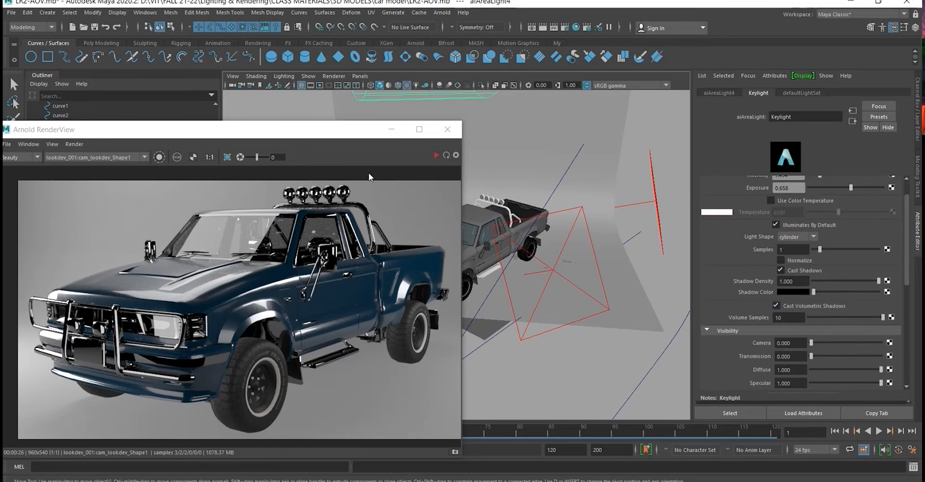
click(435, 155)
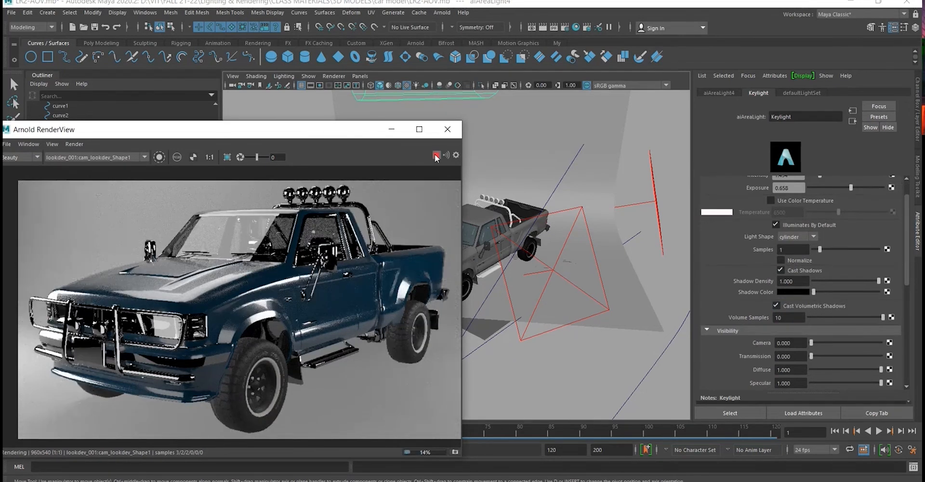
- Try a volume samples value of 100 on the key light
scroll(844, 250, down, 3)
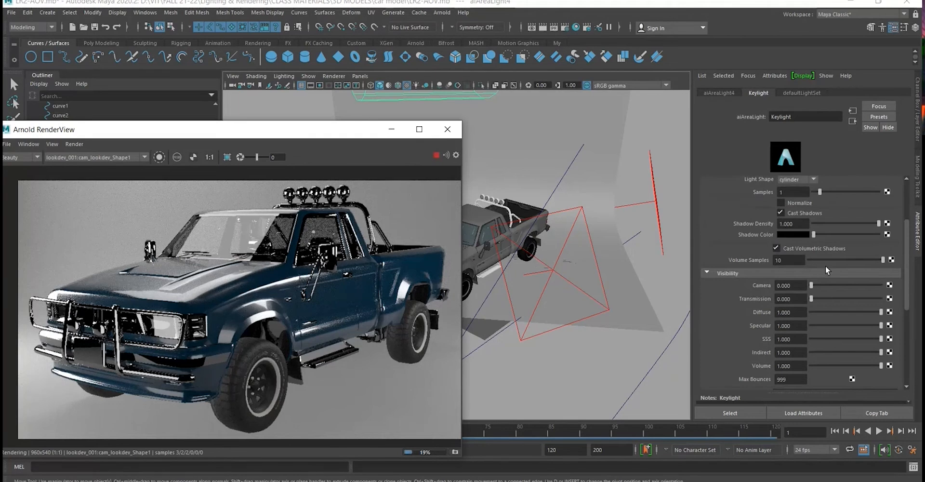
drag(815, 233, 739, 236)
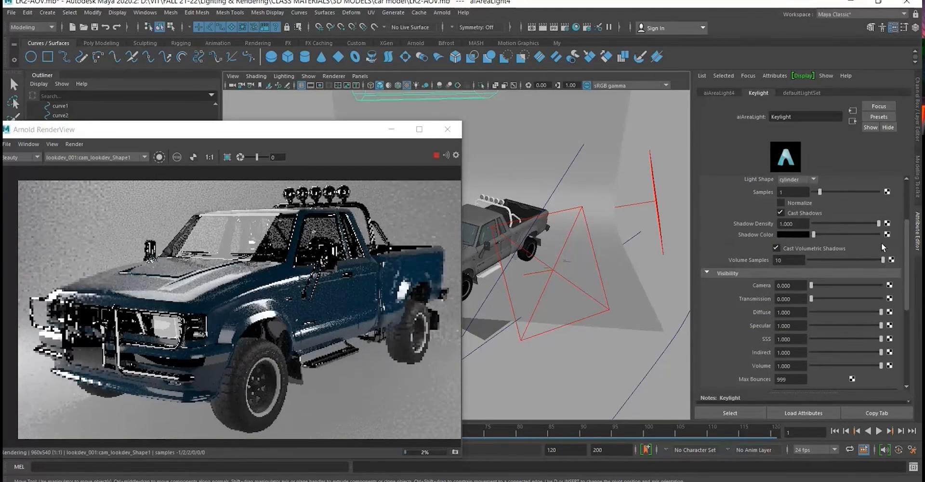
click(788, 260)
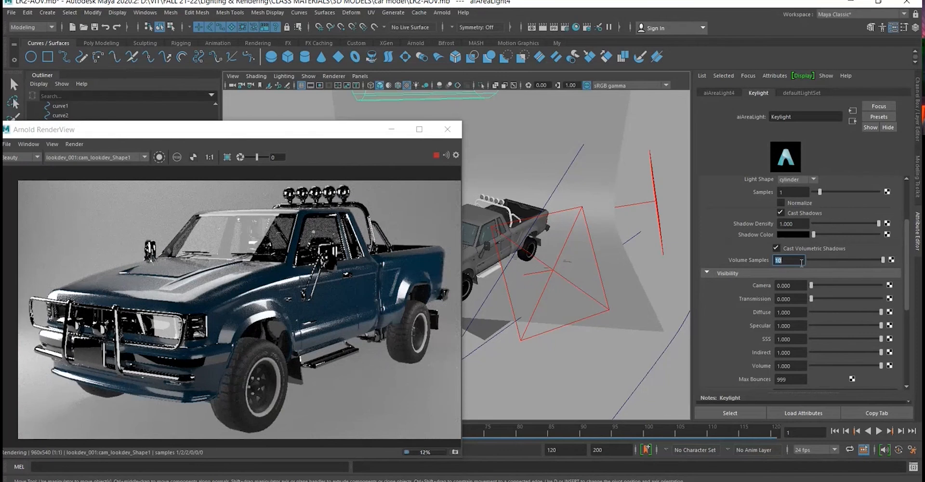
key(Return)
- Try lower heights for the key light above the truck, and undo both the move and the last volume samples change
alt+drag(667, 256, 617, 259)
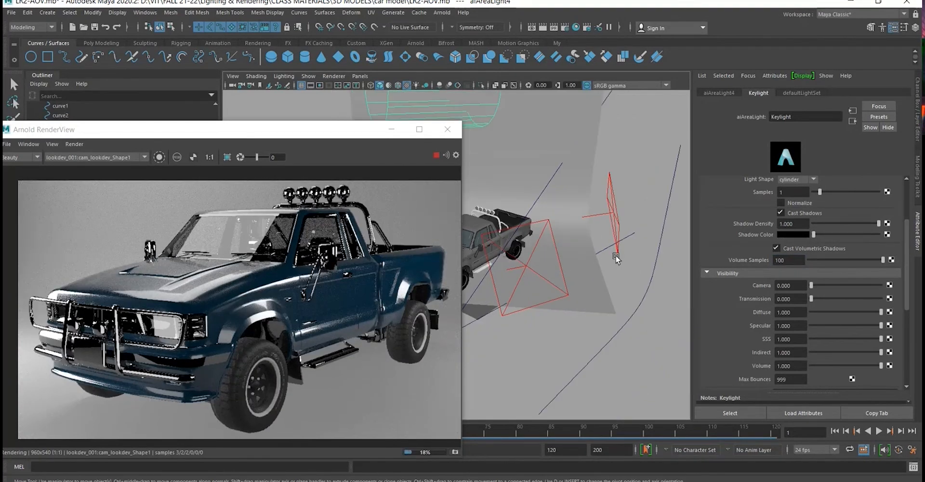
mouse_move(561, 151)
alt+mouse_down()
mouse_move(642, 207)
mouse_move(574, 151)
alt+mouse_up()
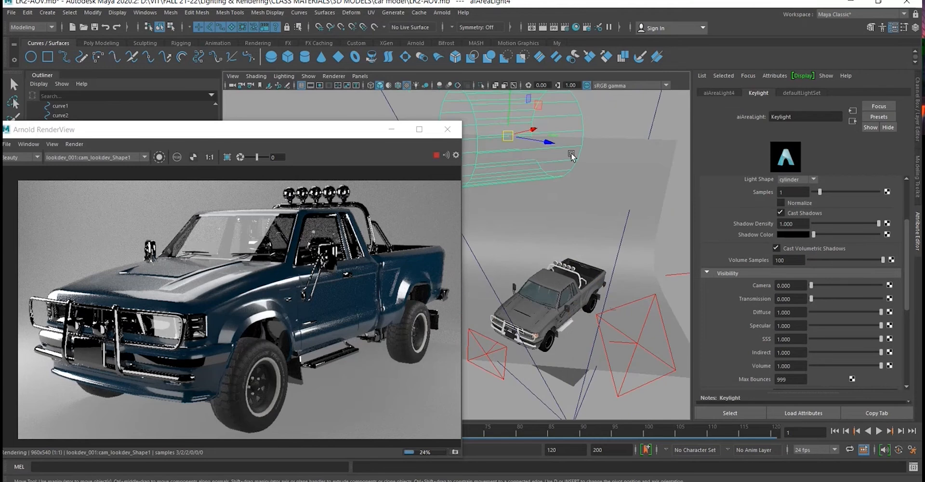
drag(517, 111, 503, 158)
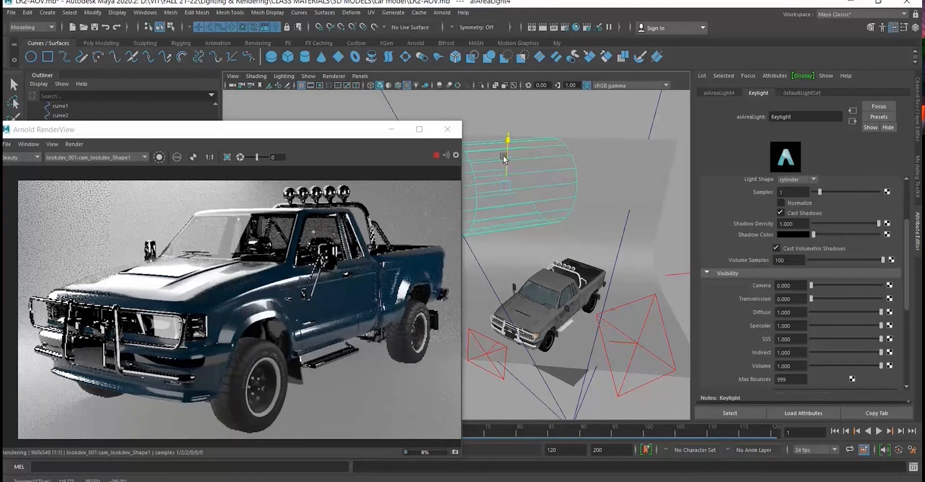
drag(503, 157, 505, 131)
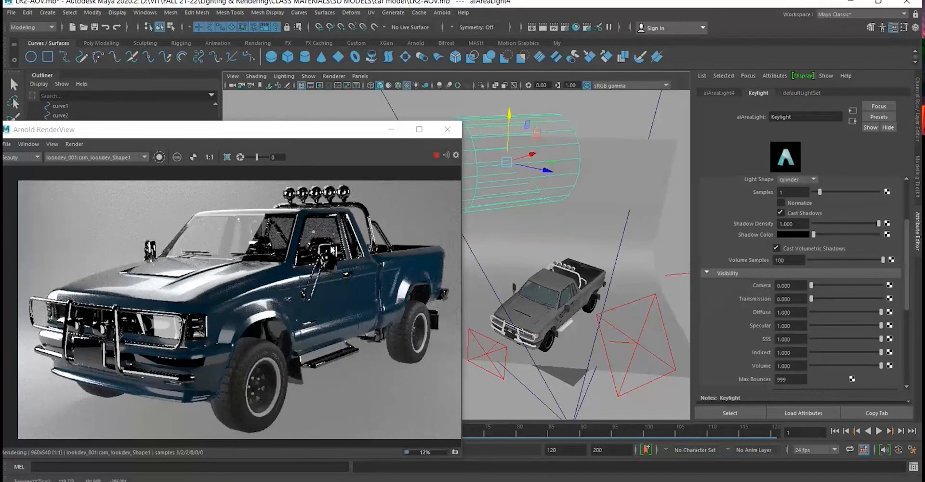
scroll(223, 278, down, 3)
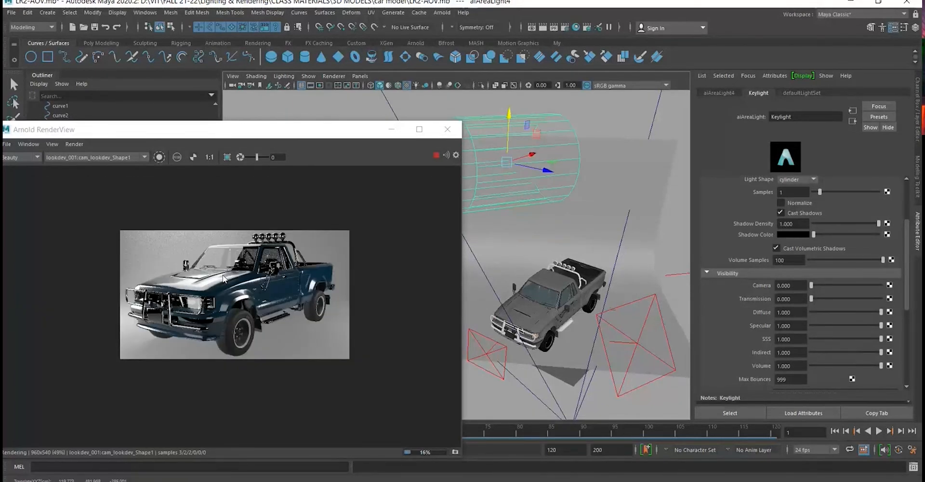
key(ctrl+z)
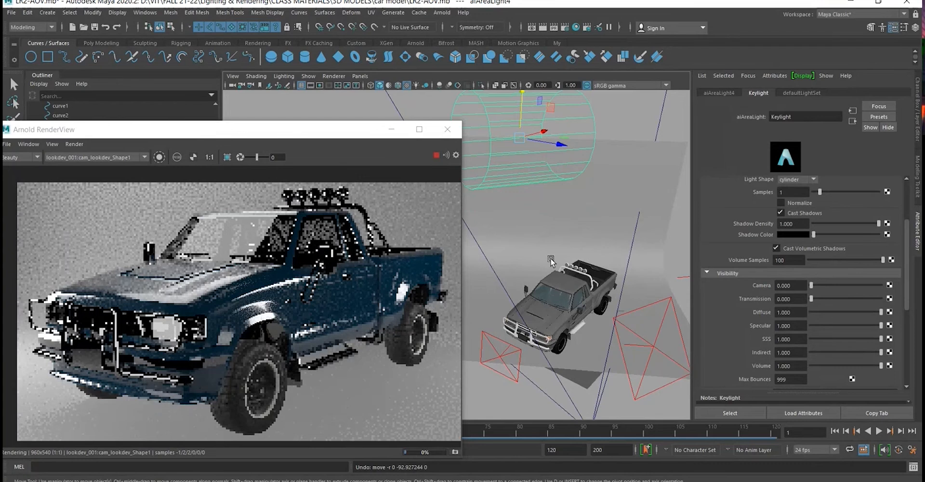
key(ctrl+z)
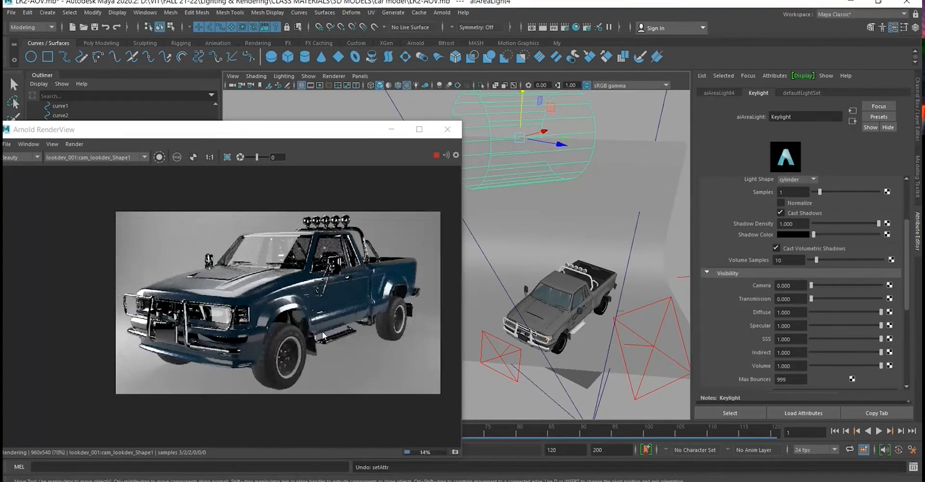
mouse_move(396, 276)
mouse_down()
mouse_move(370, 266)
mouse_move(385, 271)
mouse_up()
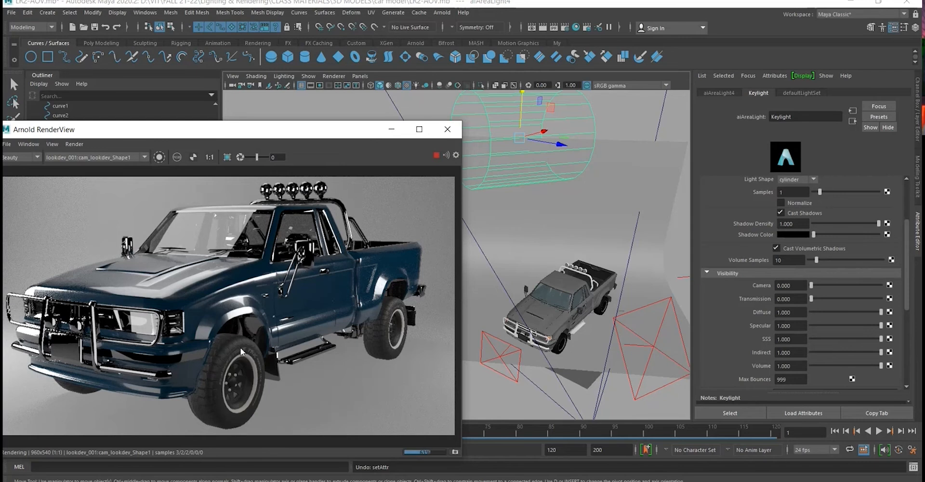
- Open an enlarged Render Settings window and remove persp from the renderable cameras, leaving only the lookdev camera
drag(303, 133, 345, 134)
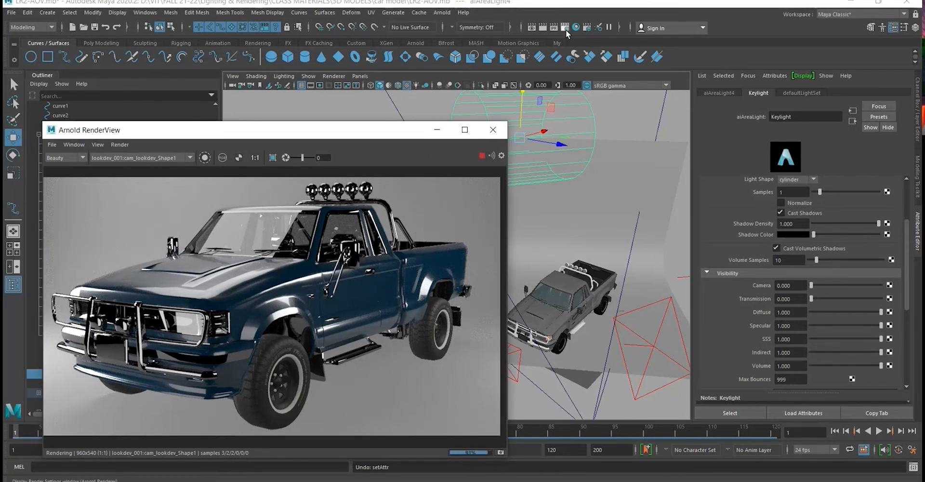
click(565, 28)
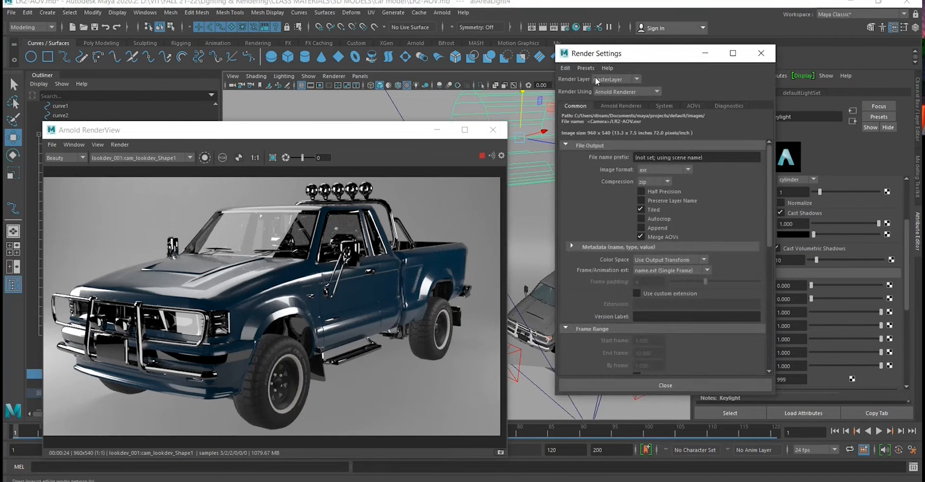
drag(605, 54, 486, 45)
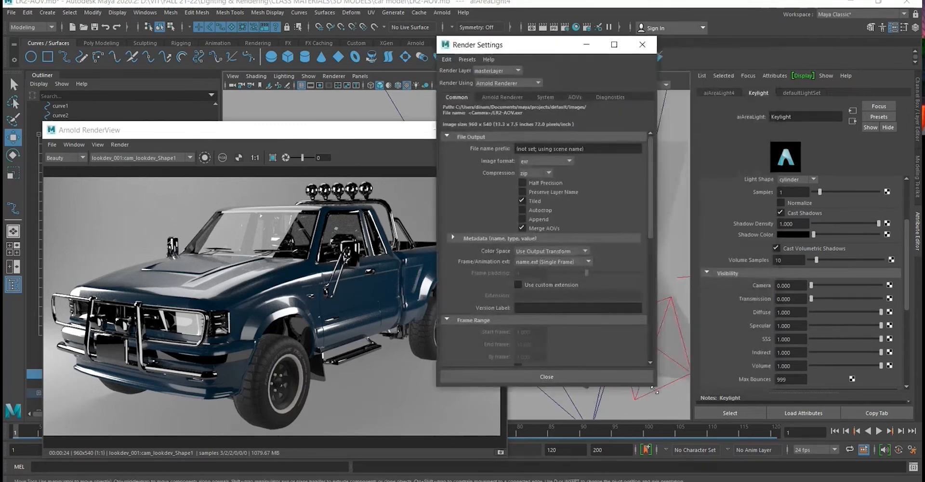
drag(655, 394, 717, 459)
scroll(611, 247, down, 3)
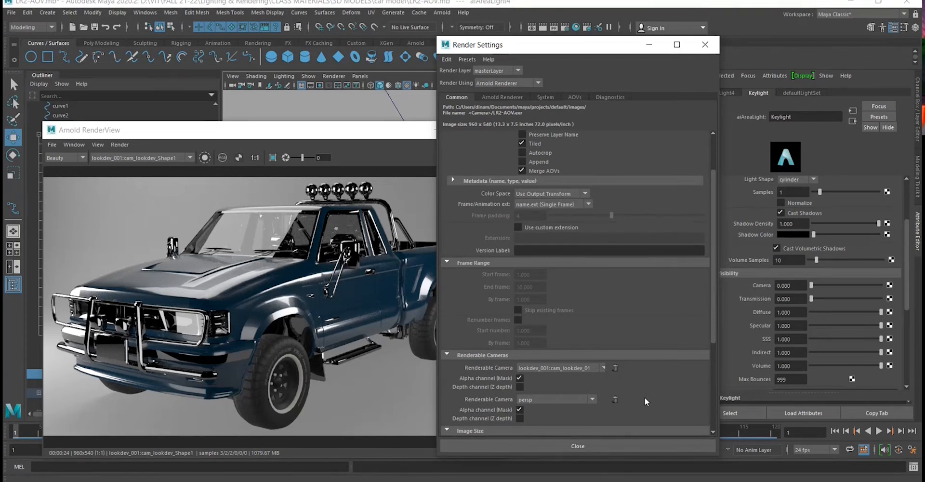
click(615, 398)
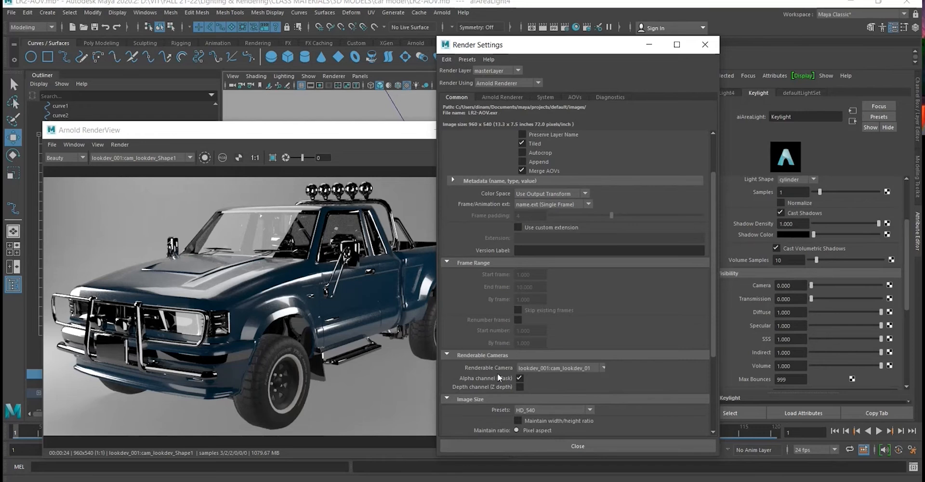
drag(715, 264, 716, 222)
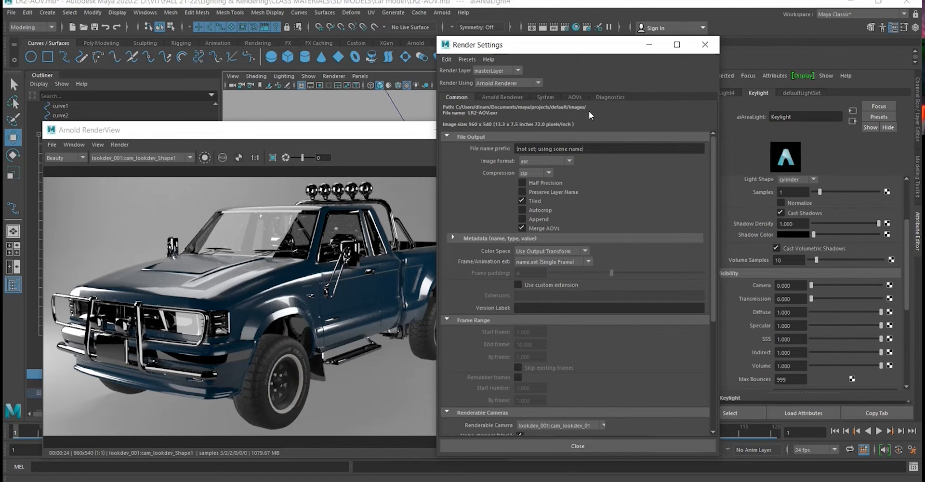
click(447, 59)
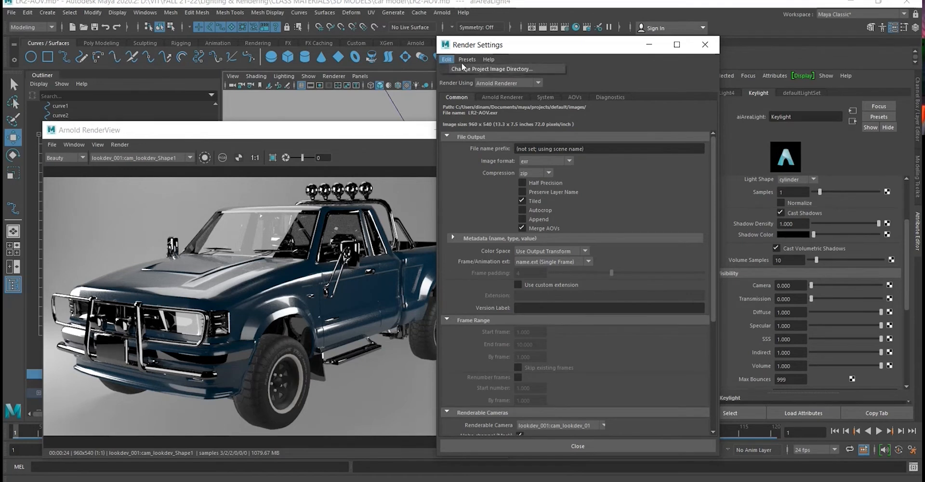
click(476, 60)
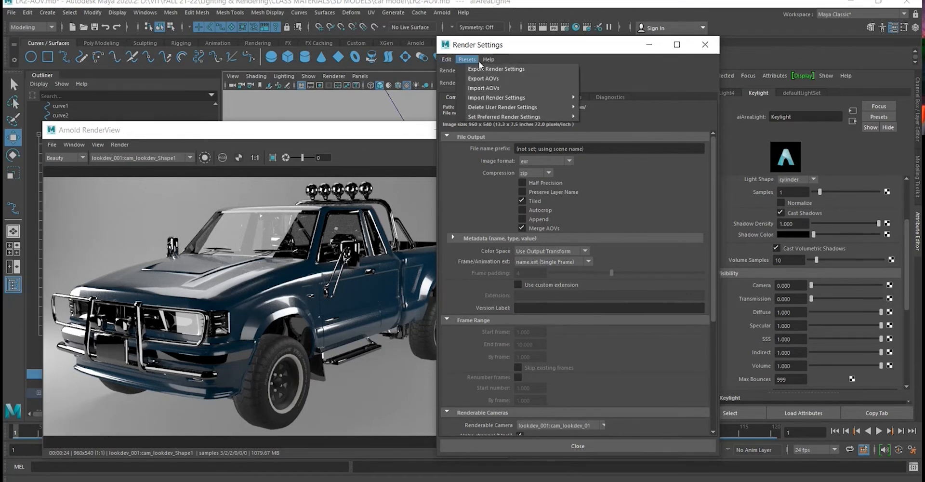
click(480, 46)
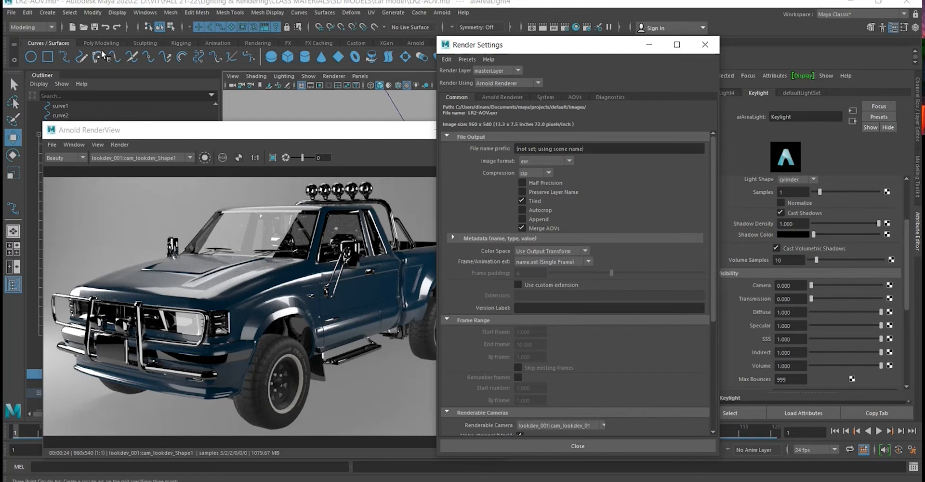
- Set the Maya project to the 3D MODELS/car model folder under CLASS MATERIALS and create a default workspace there
click(11, 13)
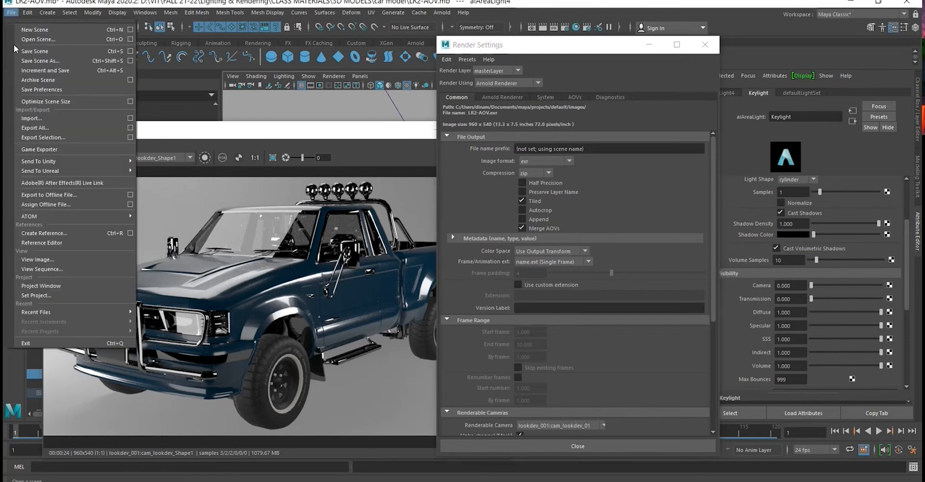
click(54, 295)
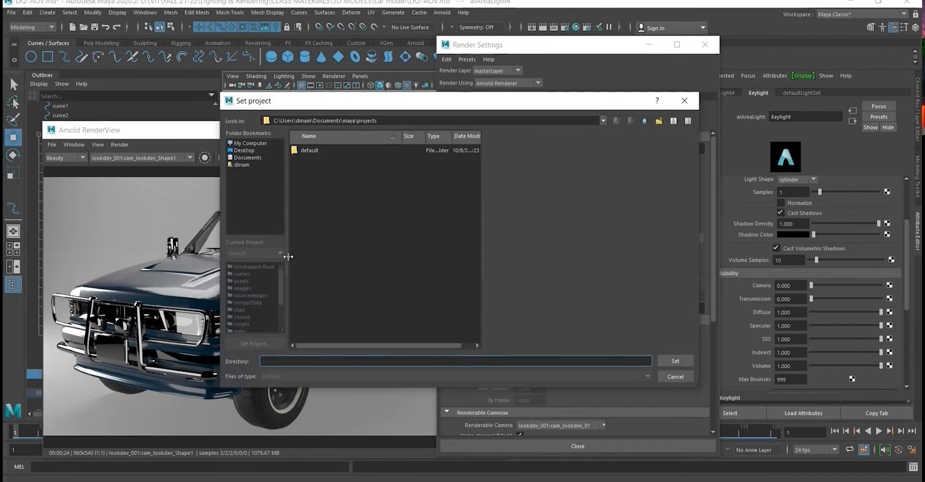
key(ctrl+v)
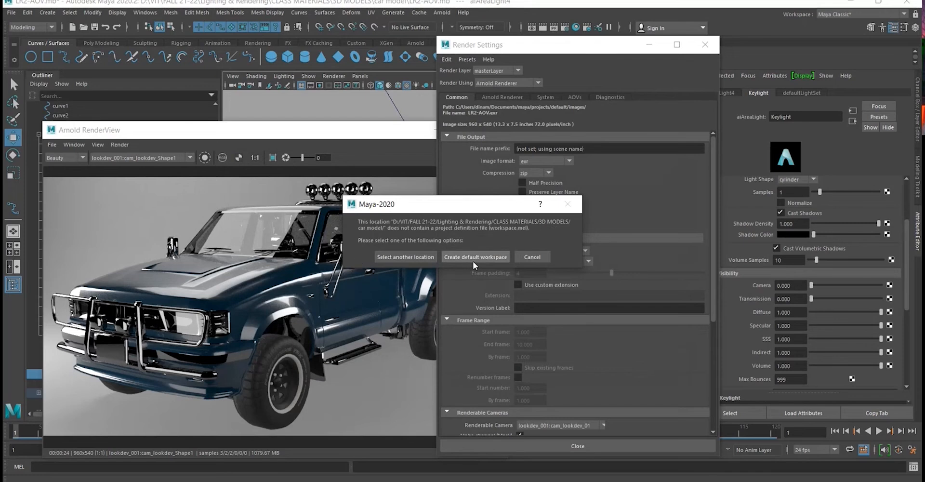
click(472, 261)
click(11, 12)
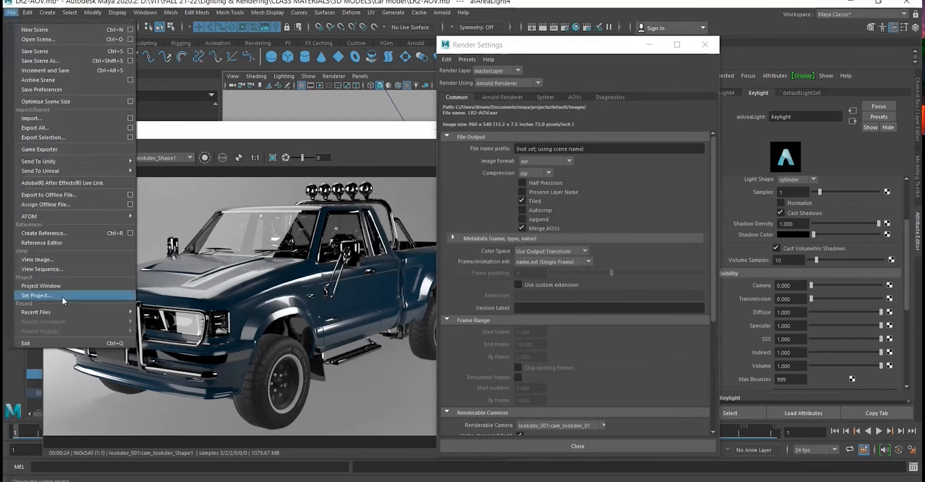
click(44, 298)
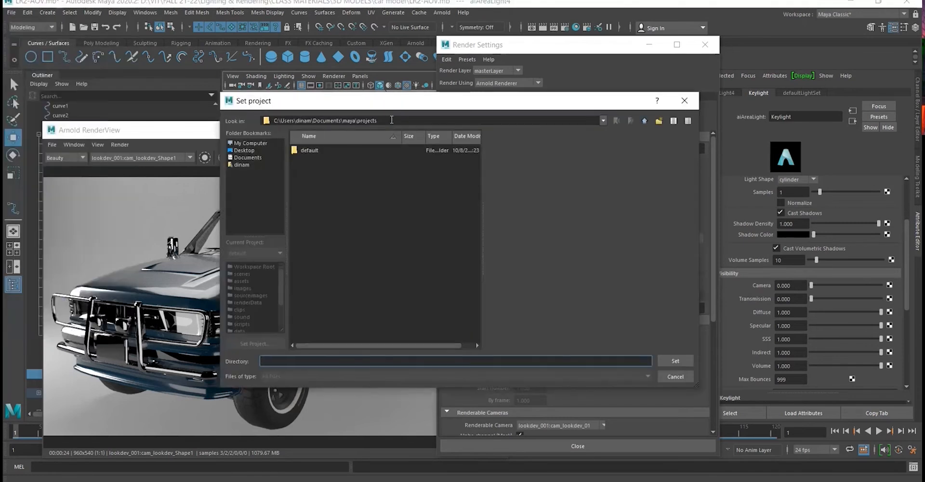
drag(391, 119, 248, 100)
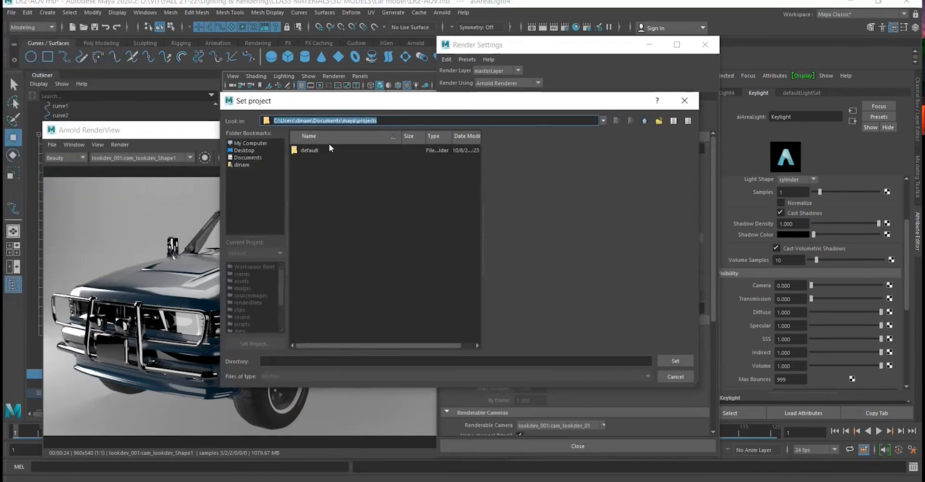
click(671, 376)
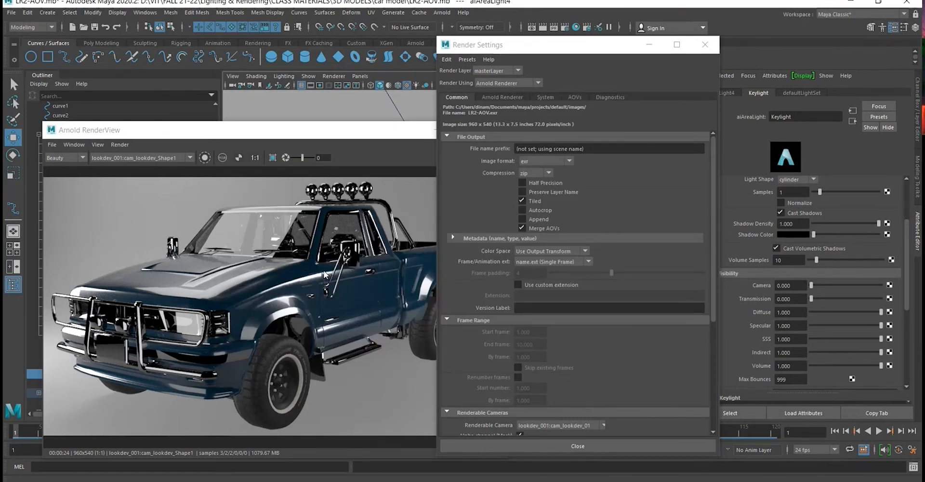
- Look over the Arnold sampling settings, bring up the render's AOV settings and reposition the Arnold RenderView window slightly
click(509, 98)
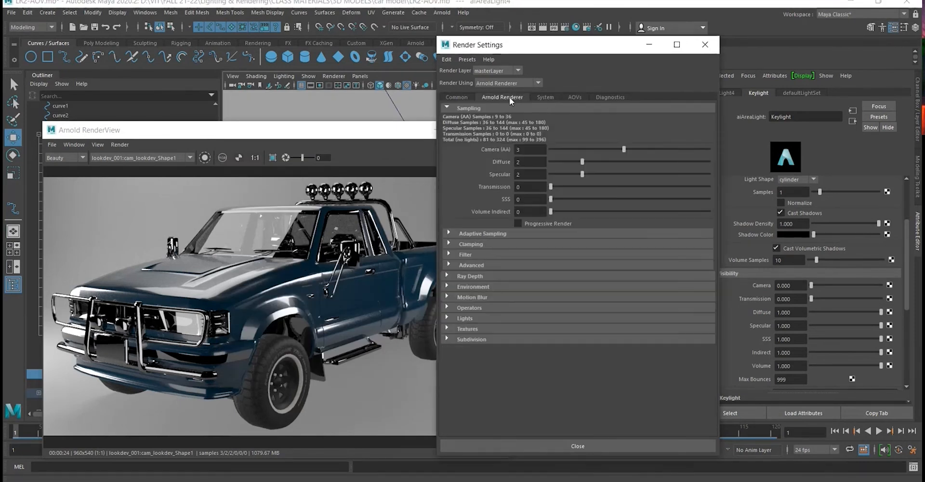
click(573, 98)
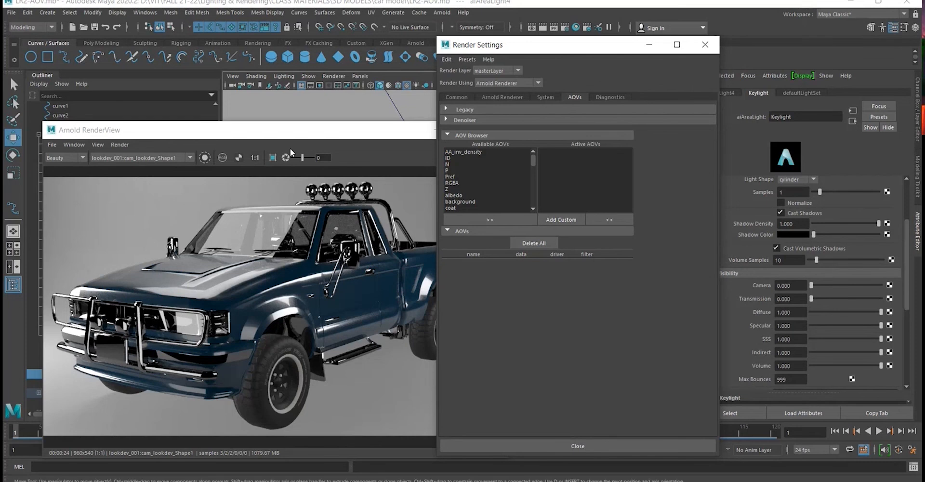
mouse_move(302, 135)
mouse_down()
mouse_move(284, 139)
mouse_move(294, 137)
mouse_up()
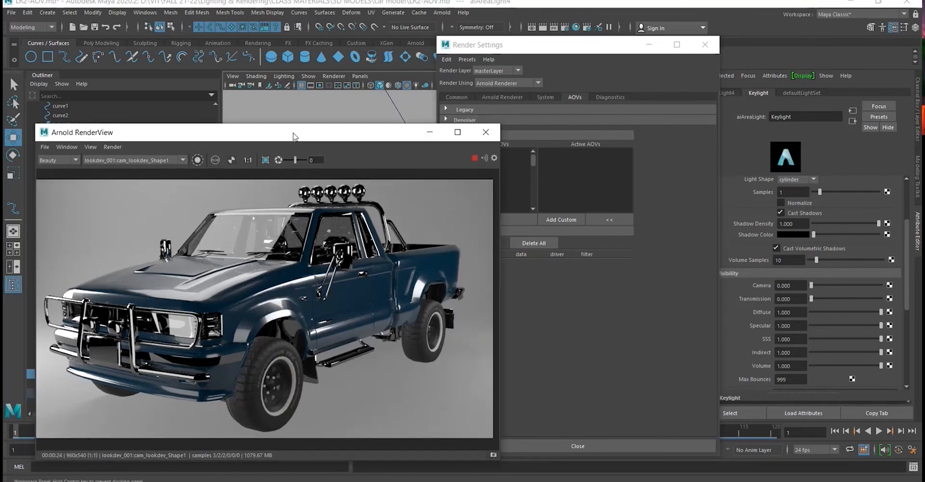
click(505, 60)
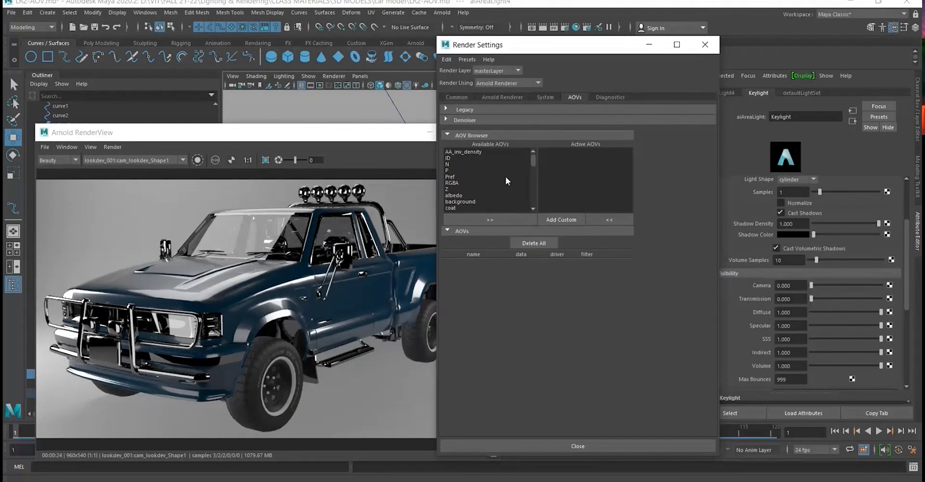
- Select diffuse_albedo, diffuse_direct and diffuse_indirect among the available AOVs
scroll(498, 172, down, 2)
scroll(485, 184, up, 2)
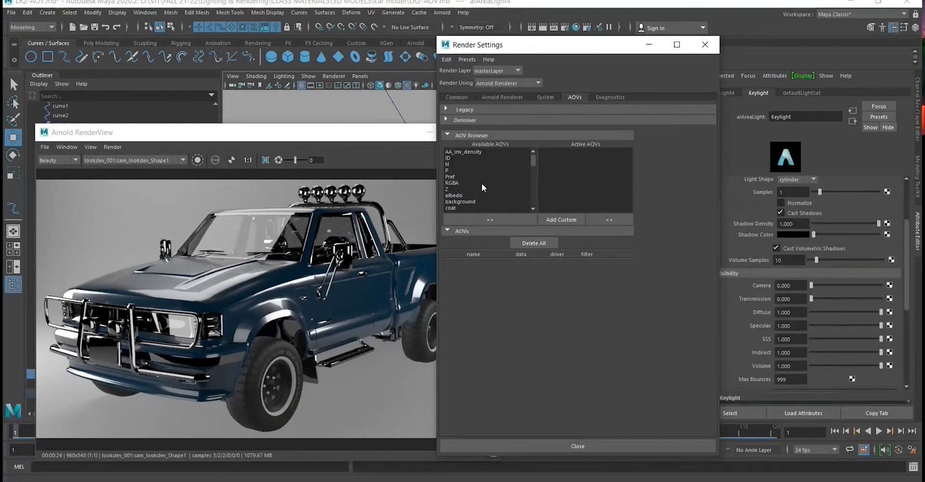
scroll(481, 183, down, 2)
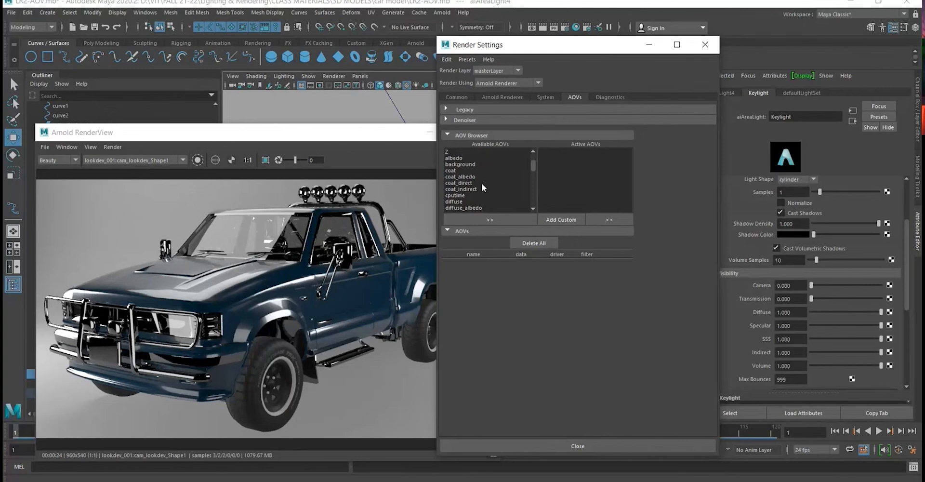
scroll(481, 183, down, 2)
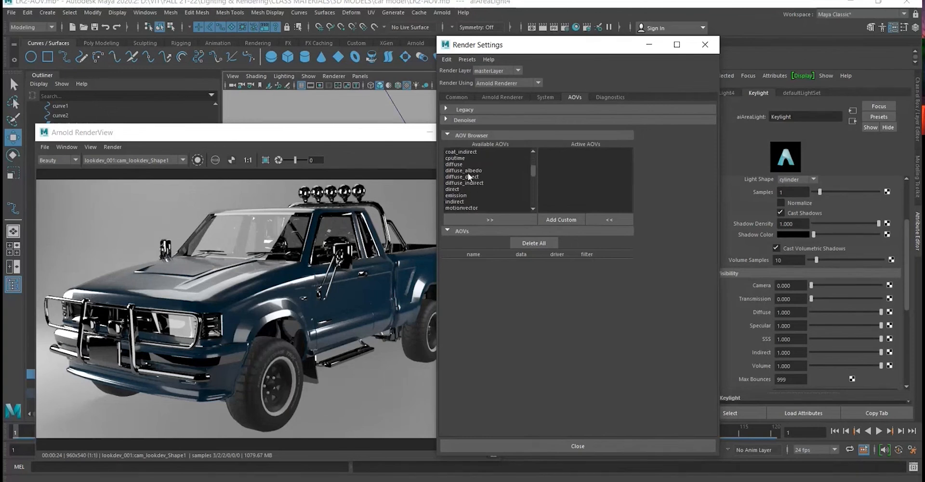
click(472, 170)
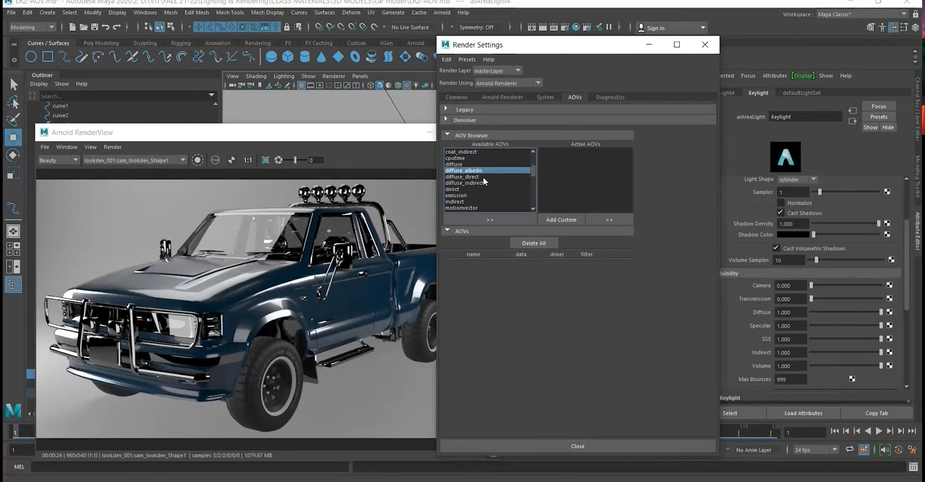
ctrl+click(486, 177)
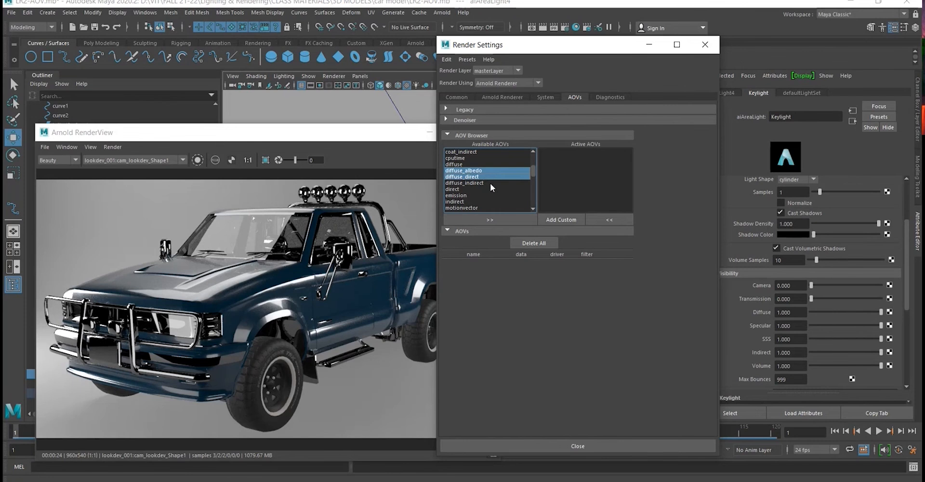
ctrl+click(490, 183)
- Extend the available AOV selection with coat_albedo, coat_direct and coat_indirect
scroll(492, 189, up, 1)
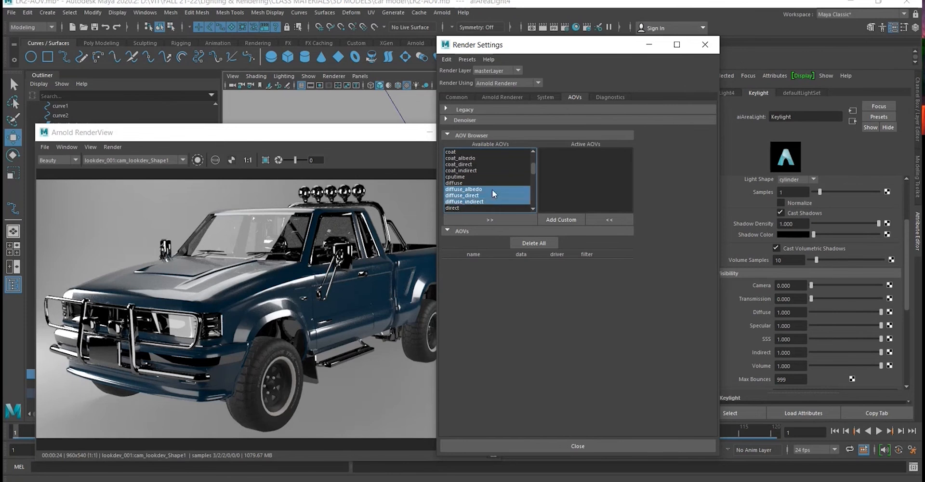
ctrl+click(458, 157)
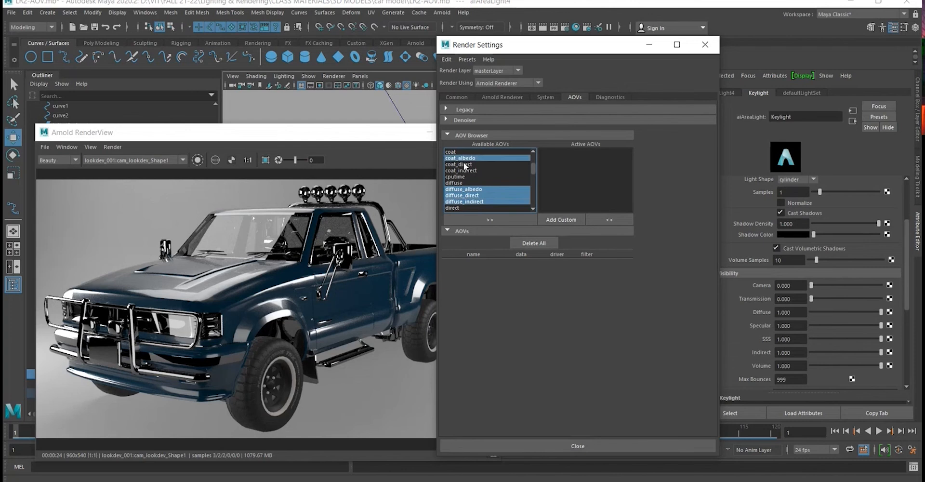
ctrl+click(470, 165)
ctrl+click(471, 171)
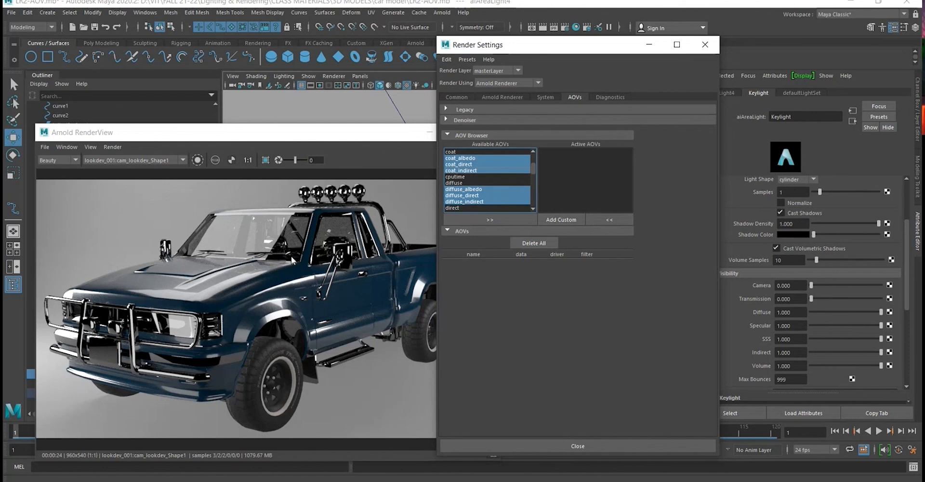
- Add ID, N and P to the selection of available AOVs
scroll(498, 195, up, 1)
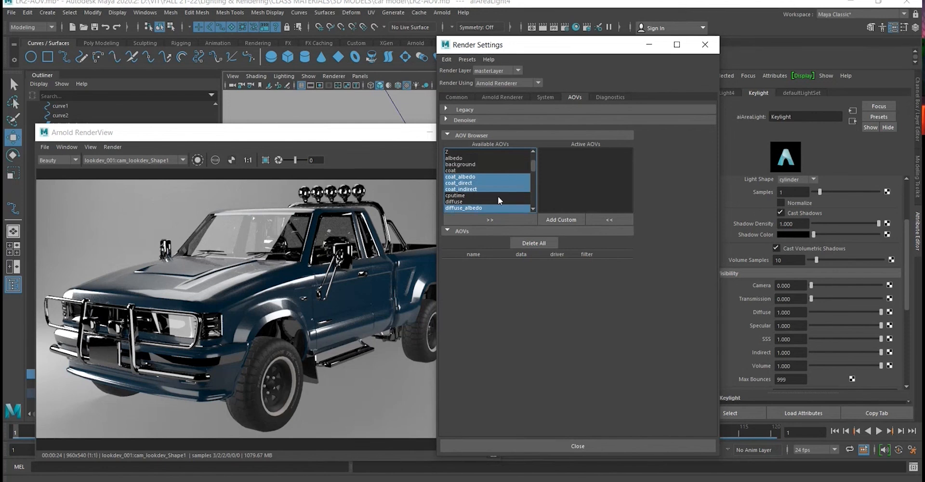
scroll(494, 181, up, 2)
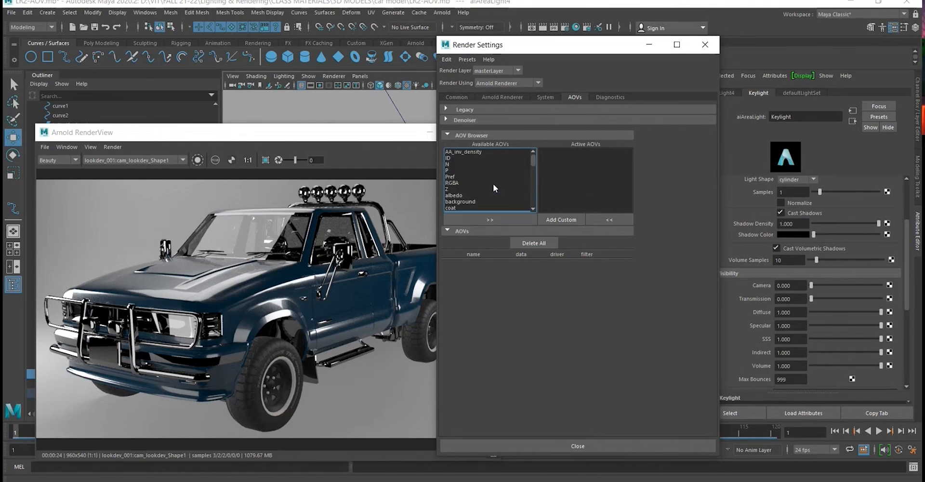
click(449, 157)
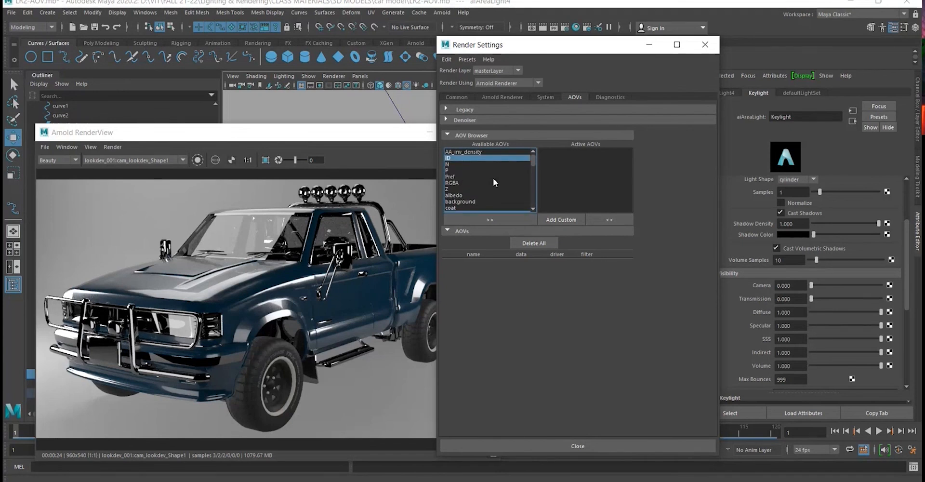
ctrl+click(450, 164)
ctrl+click(452, 169)
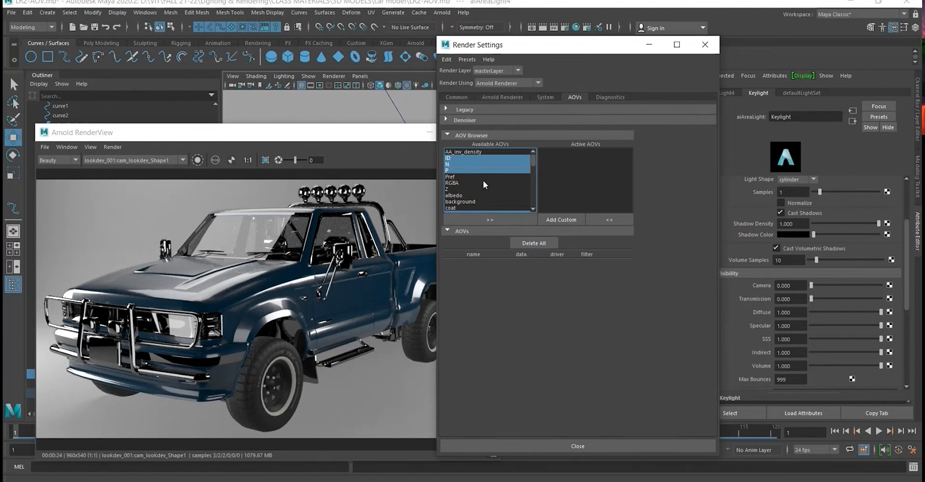
- Extend the available AOV selection with specular_albedo, specular_direct and specular_indirect
scroll(483, 180, down, 1)
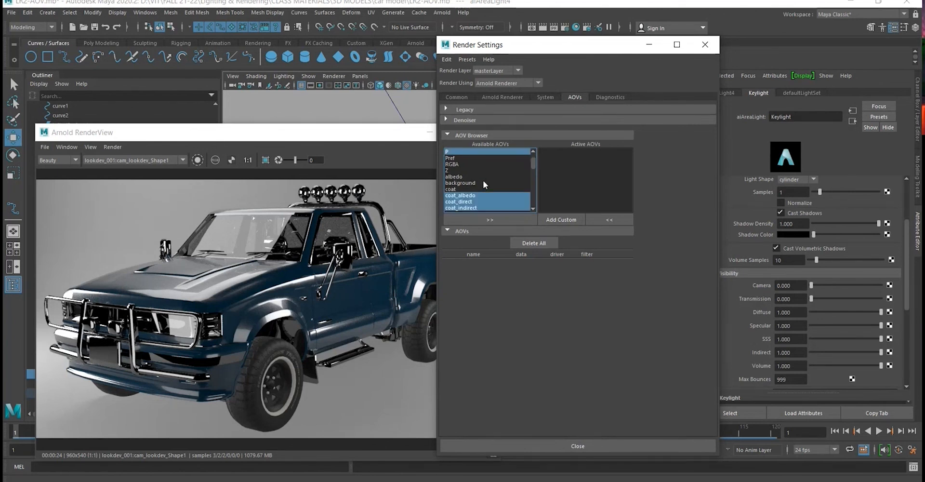
scroll(483, 180, down, 2)
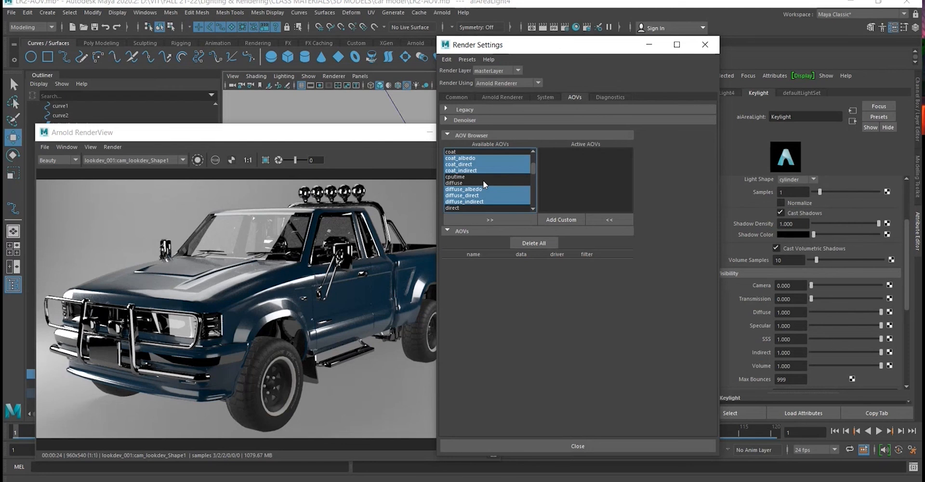
scroll(482, 180, down, 1)
scroll(483, 183, down, 1)
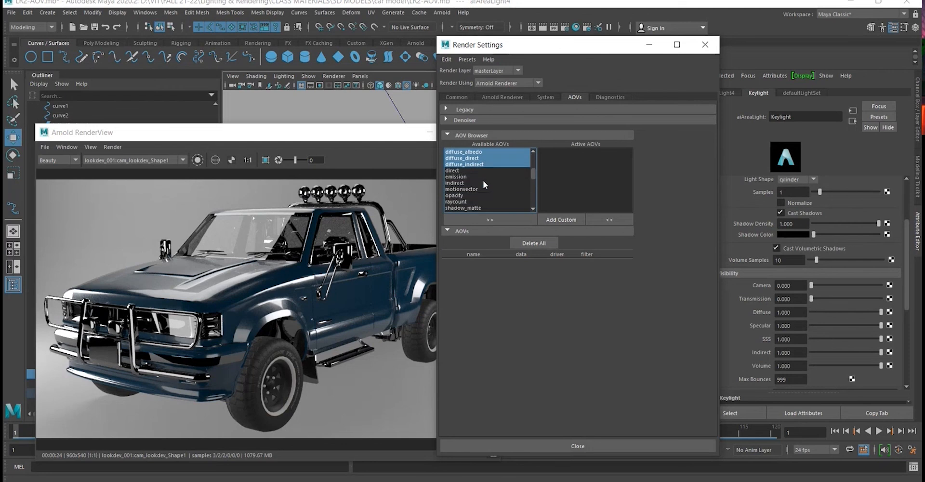
scroll(483, 180, down, 1)
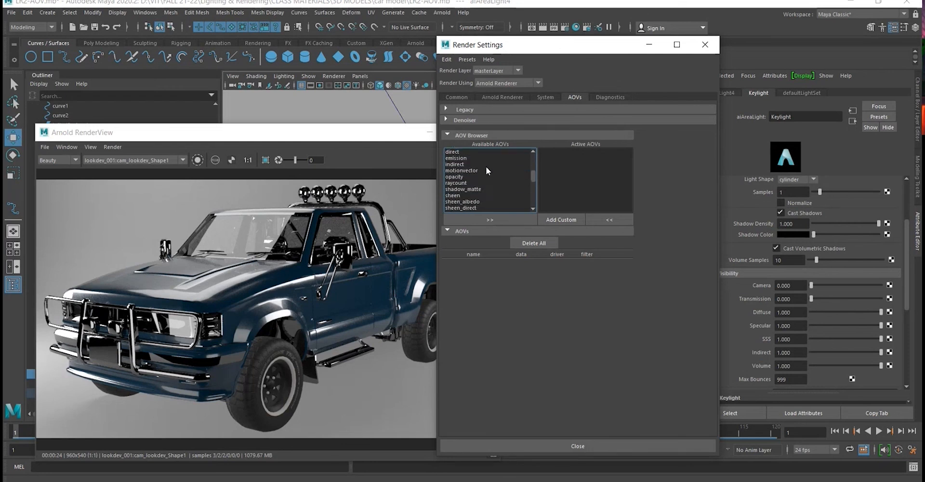
scroll(485, 166, down, 1)
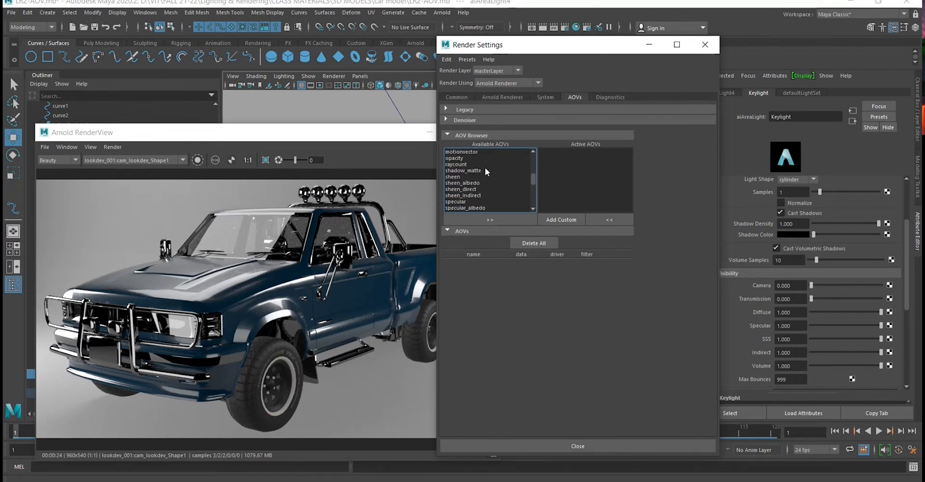
scroll(485, 167, down, 2)
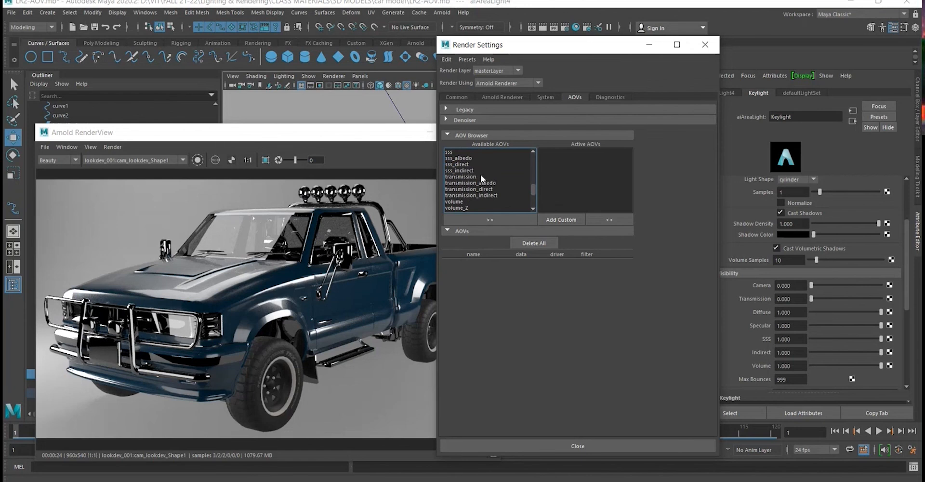
scroll(481, 174, down, 4)
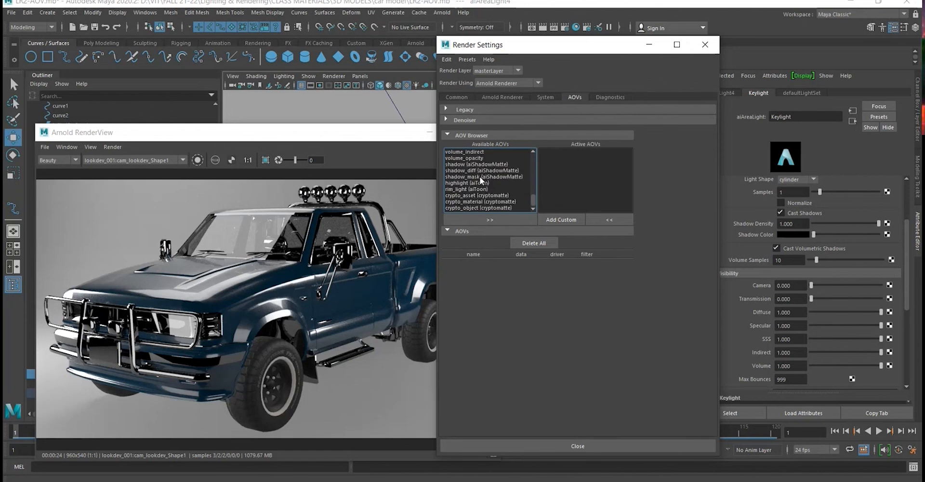
scroll(479, 175, up, 5)
scroll(469, 177, up, 1)
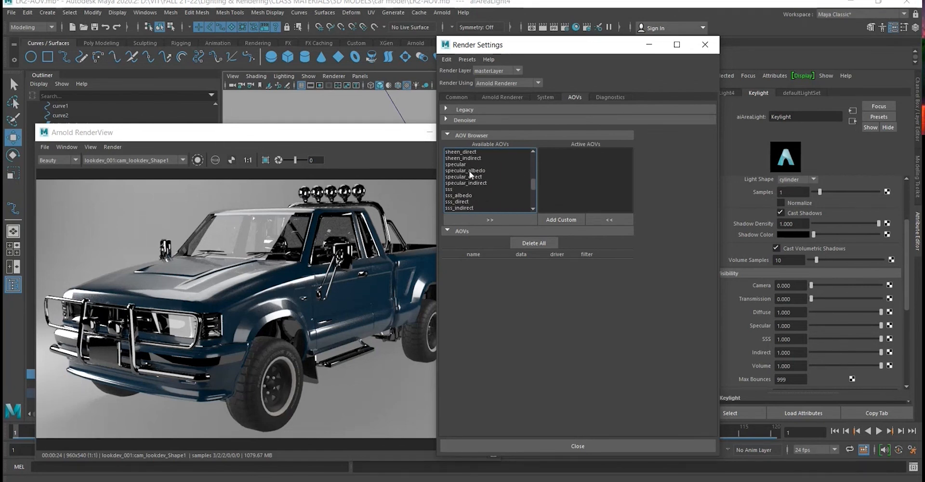
click(468, 171)
shift+click(466, 176)
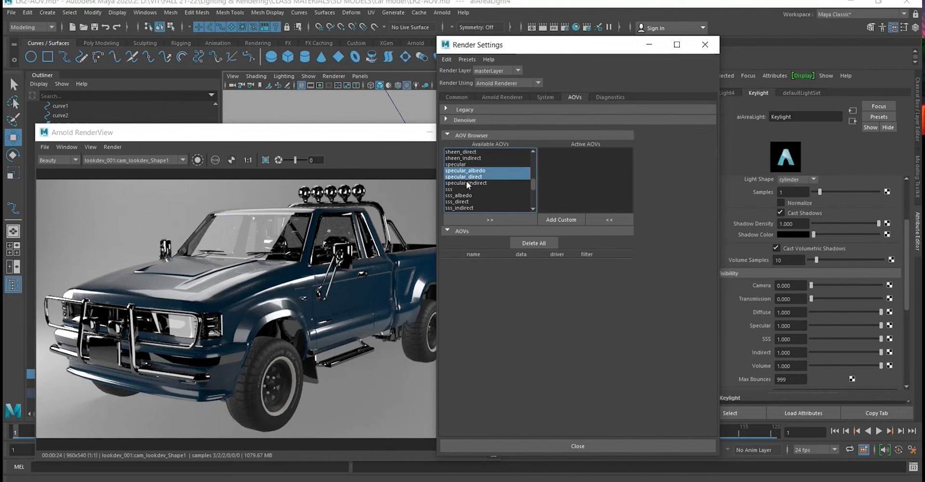
shift+click(466, 182)
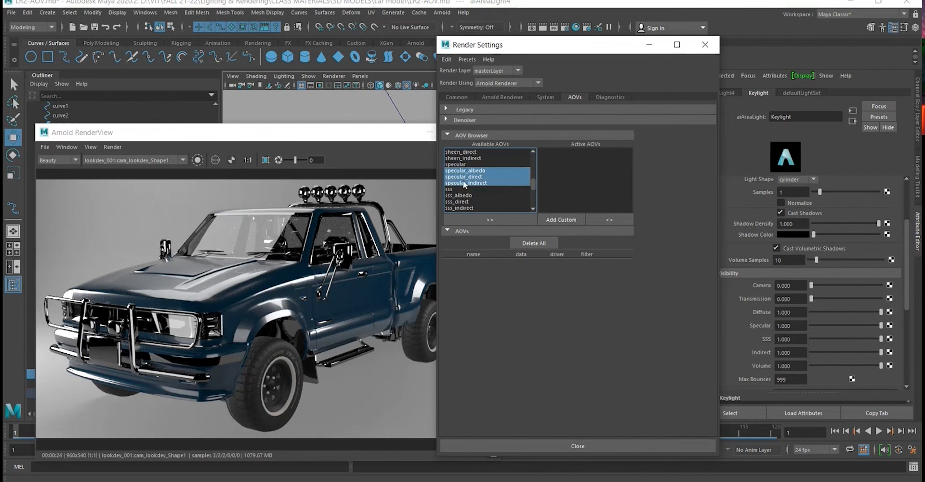
- Include transmission_albedo, transmission_direct and transmission_indirect in the AOV selection and check the rest of the available list
scroll(500, 185, up, 5)
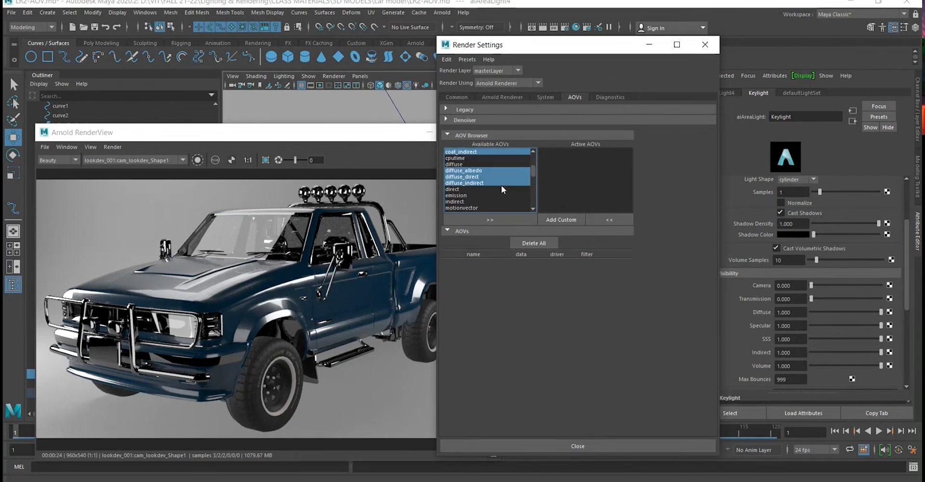
scroll(501, 185, down, 1)
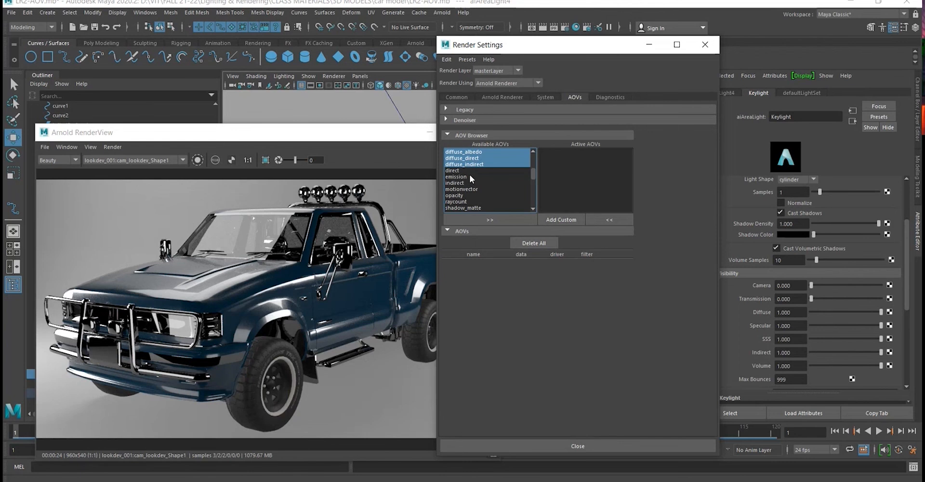
scroll(495, 183, down, 5)
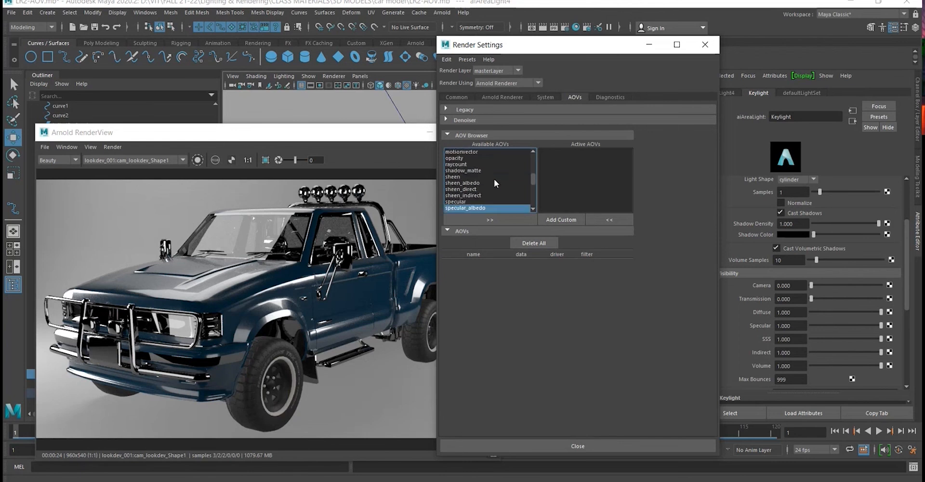
scroll(493, 181, down, 2)
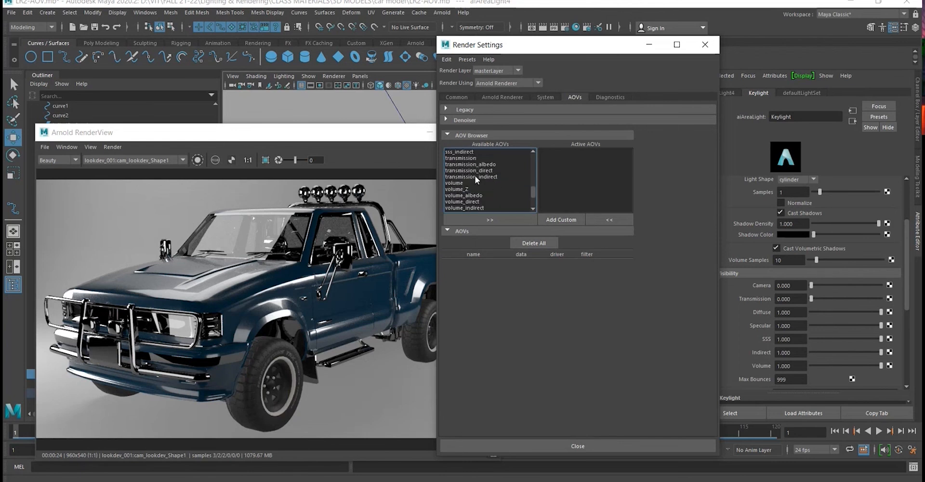
scroll(478, 168, up, 2)
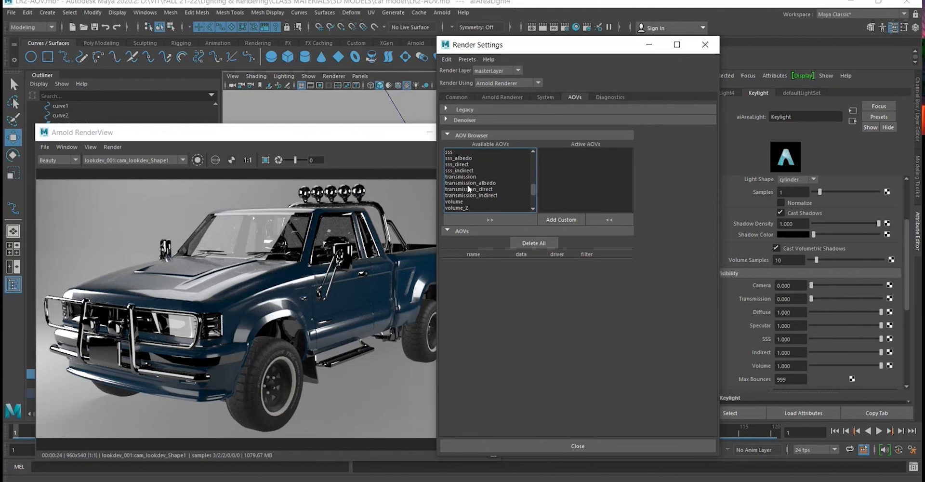
drag(468, 184, 499, 196)
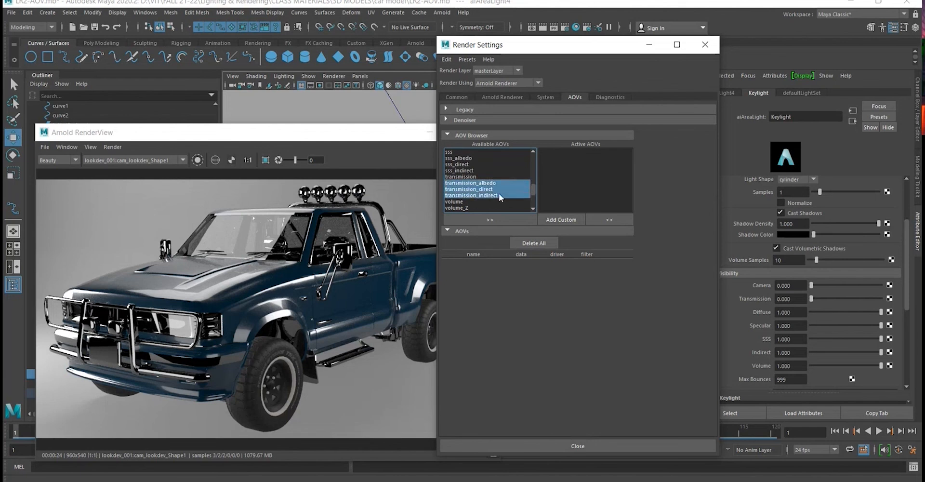
scroll(501, 167, down, 4)
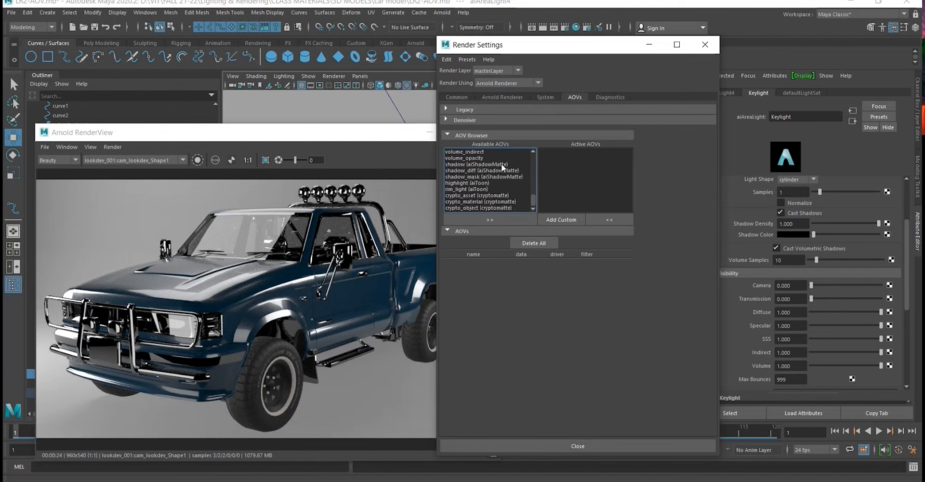
scroll(492, 181, up, 3)
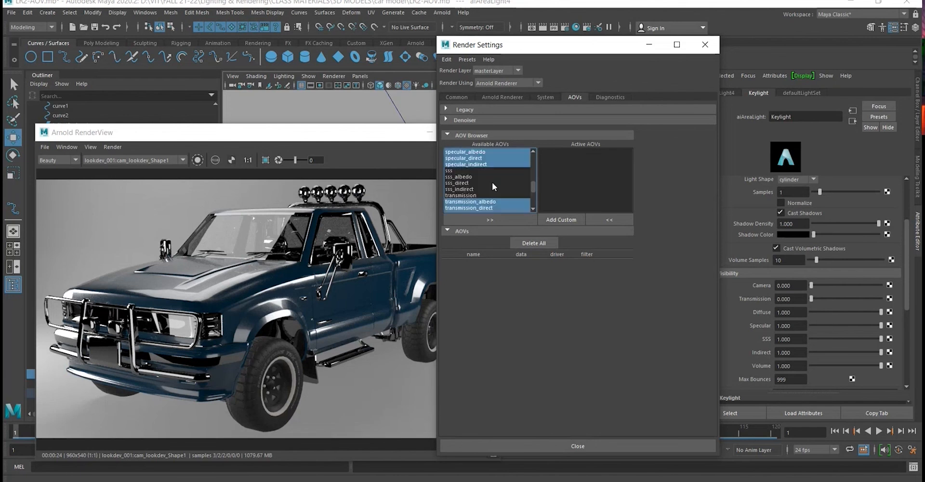
scroll(492, 181, down, 3)
scroll(492, 181, up, 7)
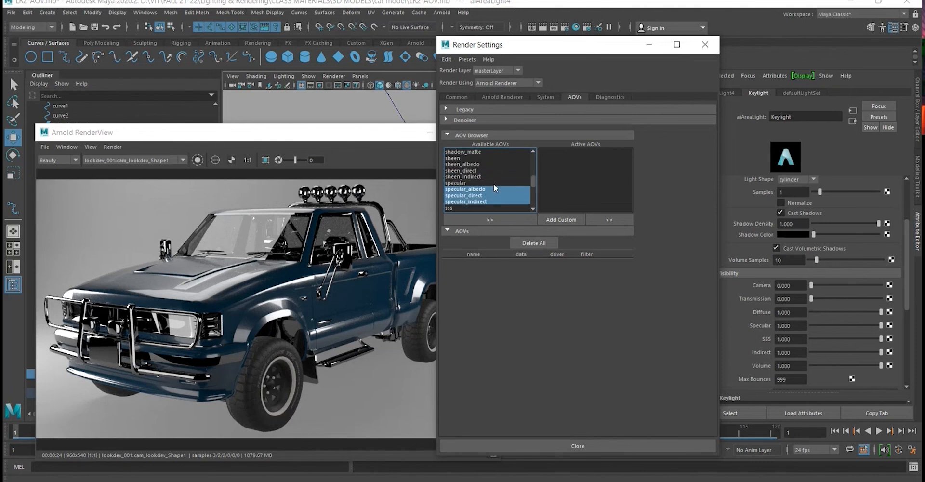
scroll(493, 185, up, 2)
- Switch to File Explorer and open the maya folder inside Documents
key(super+e)
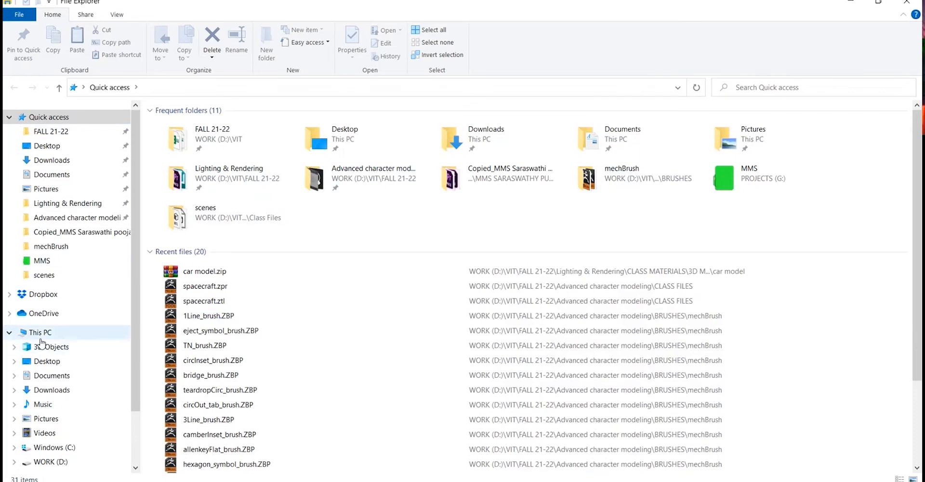
click(54, 420)
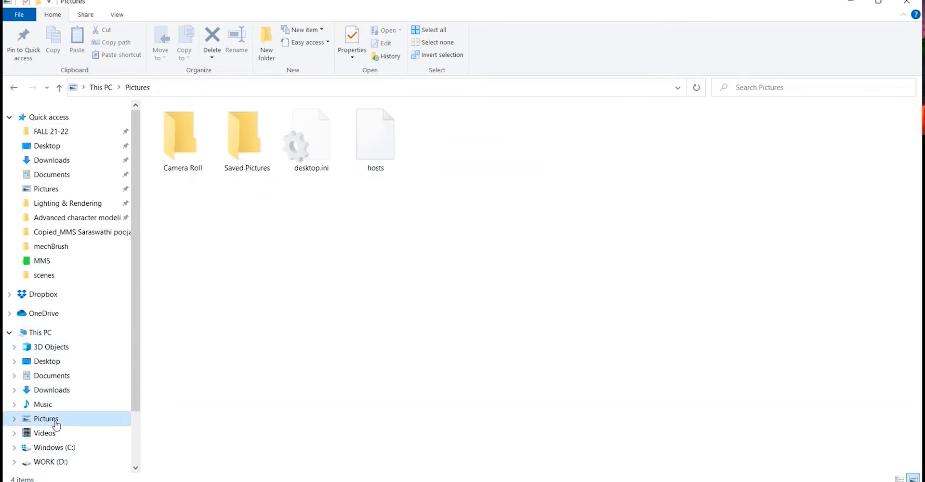
click(248, 174)
click(101, 88)
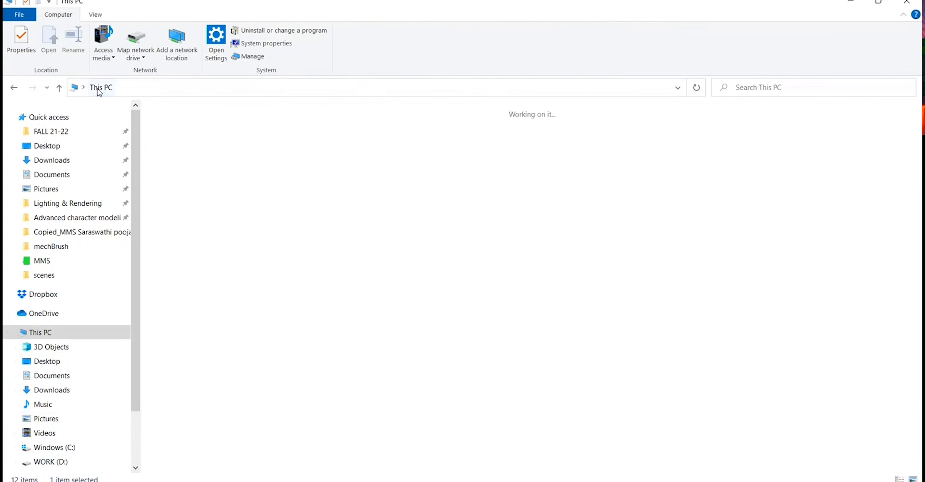
scroll(78, 267, down, 1)
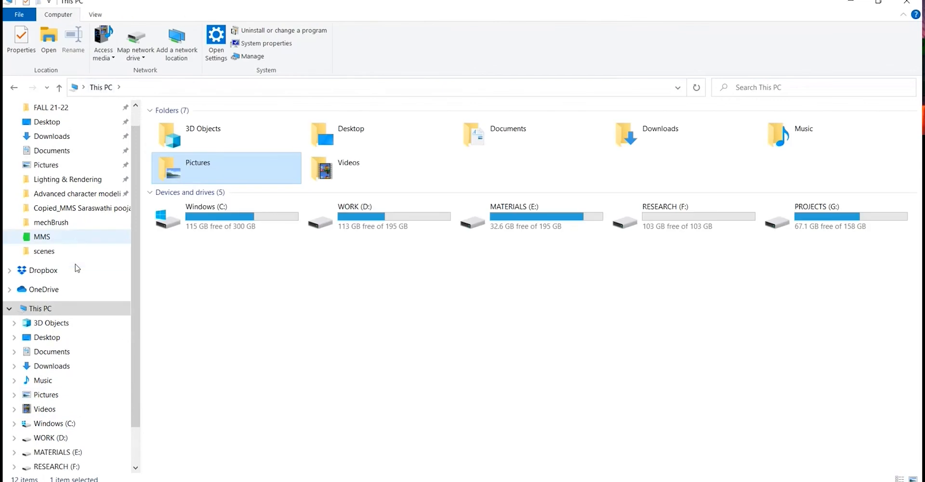
double_click(524, 140)
double_click(203, 178)
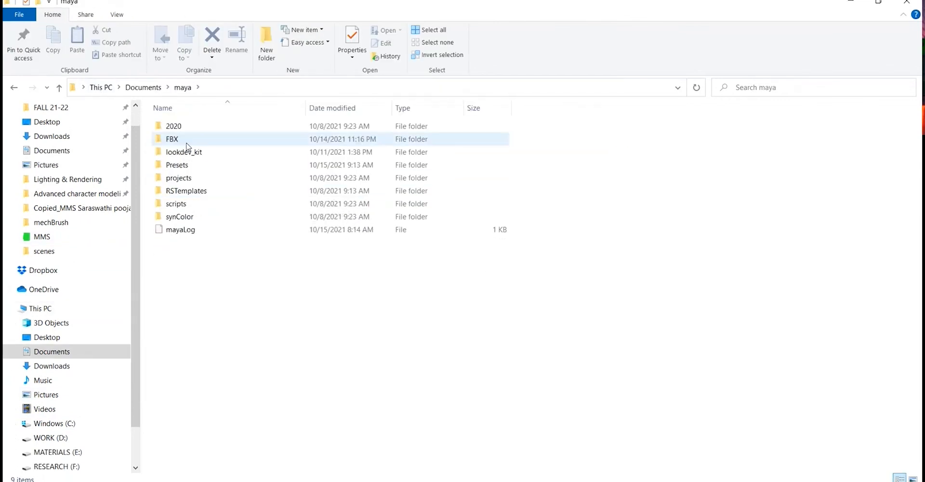
- View the rendered pass images in the default project's images folder under projects, and return to Maya's render settings
click(191, 142)
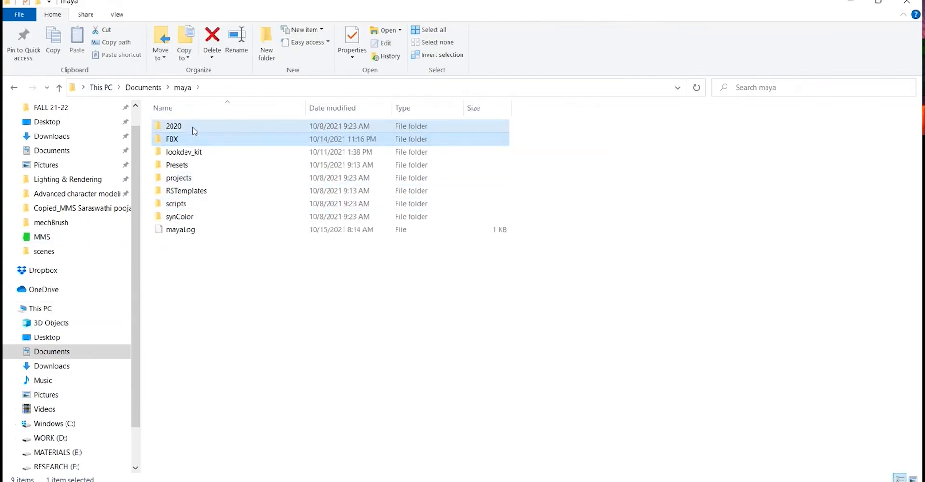
double_click(193, 127)
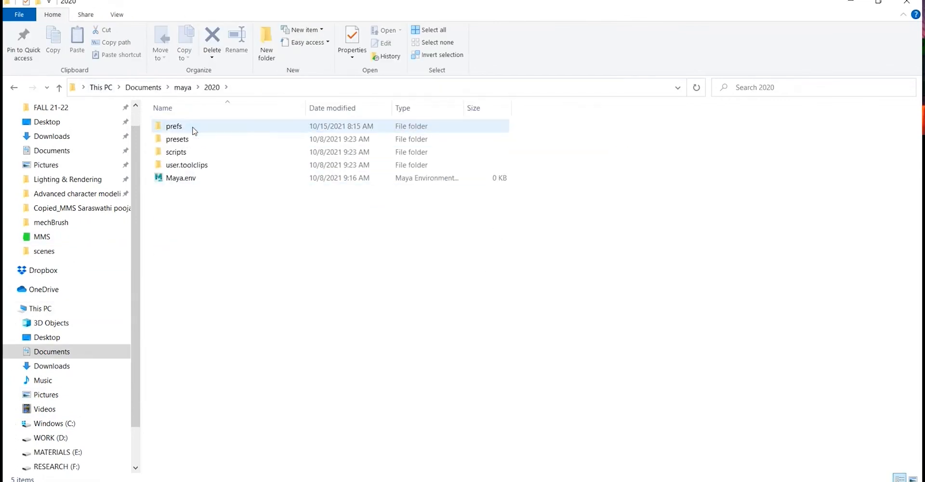
click(15, 89)
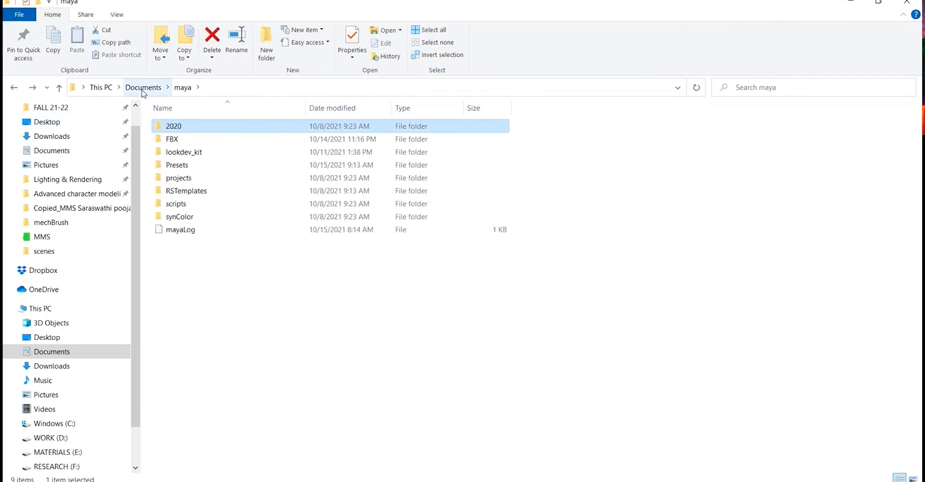
double_click(198, 178)
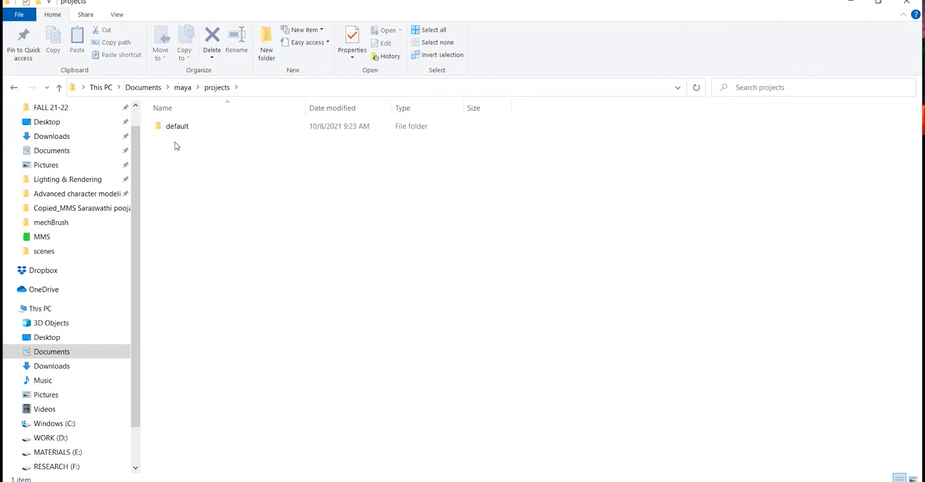
double_click(181, 129)
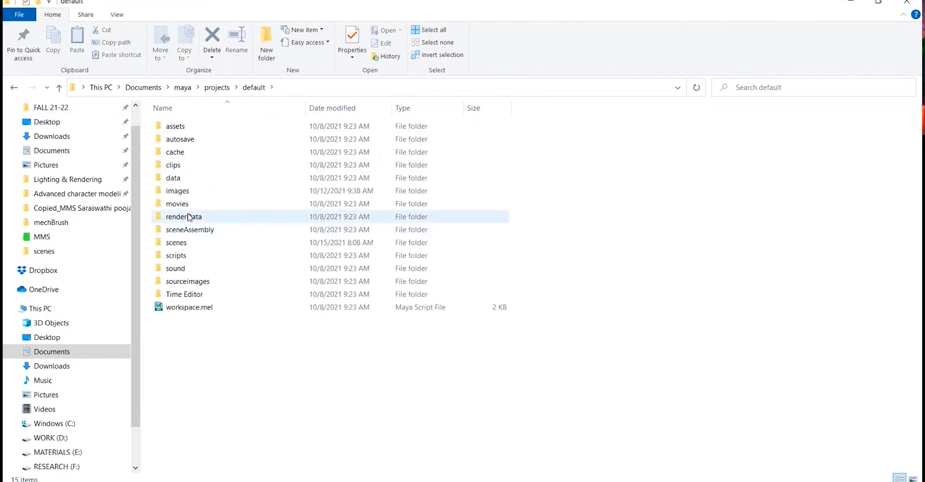
double_click(202, 196)
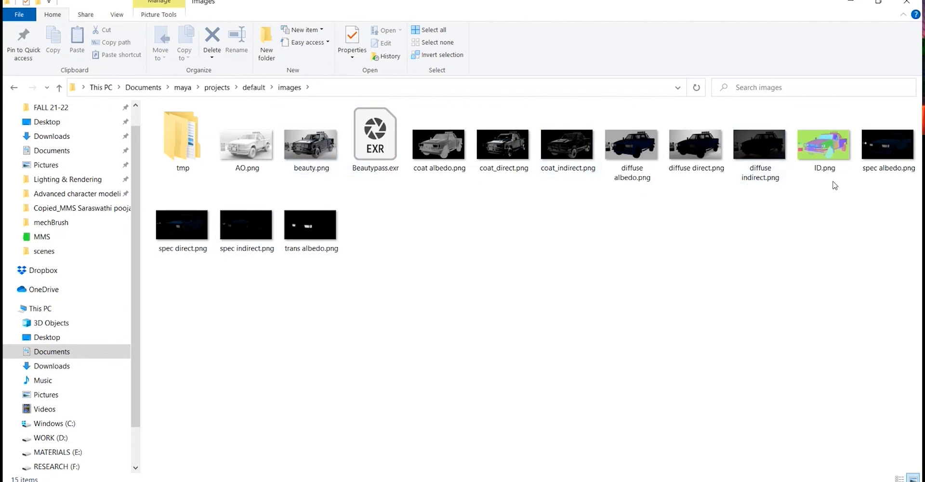
click(850, 2)
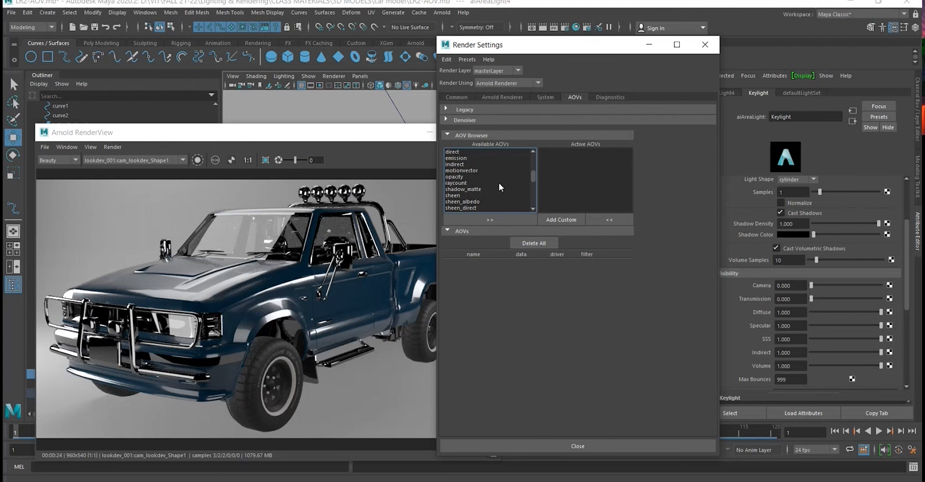
- Remove transmission_albedo, transmission_direct and transmission_indirect from the available AOV selection
scroll(499, 187, up, 6)
scroll(499, 187, down, 2)
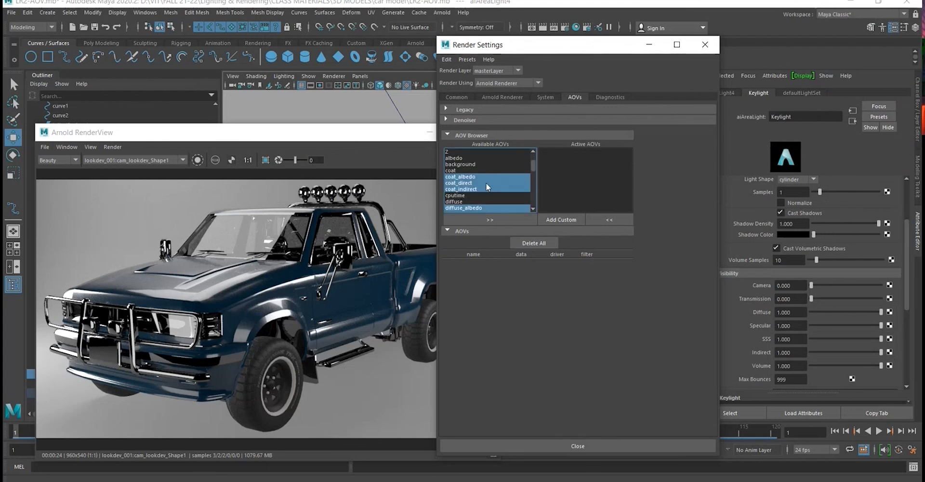
scroll(503, 201, down, 5)
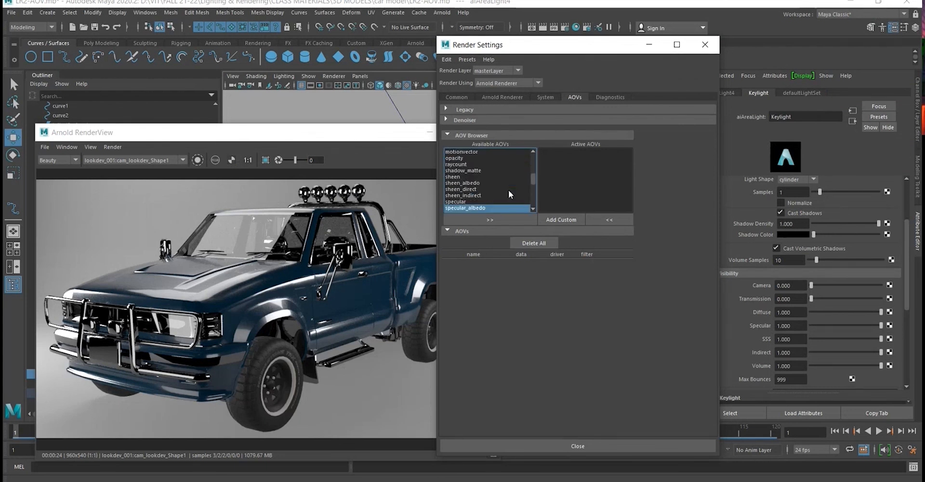
scroll(507, 190, down, 5)
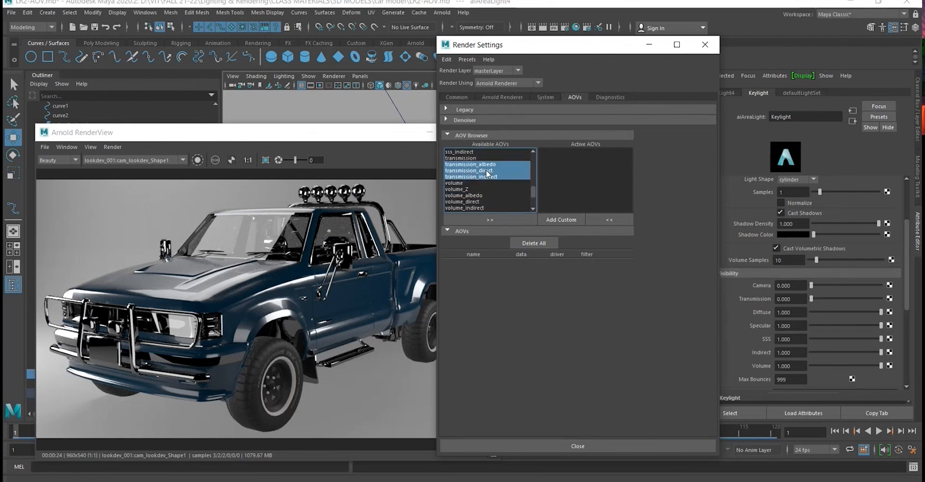
ctrl+click(489, 165)
ctrl+click(489, 170)
ctrl+click(493, 176)
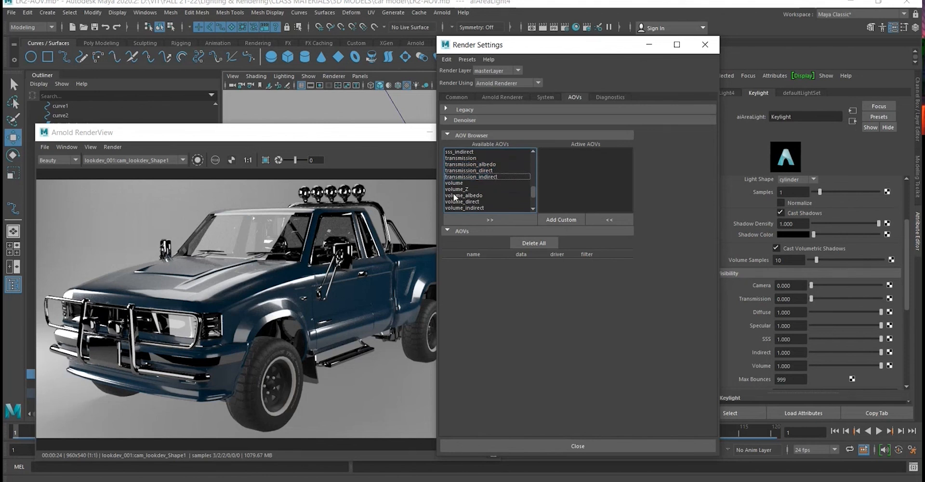
- Add emission to the available AOV selection and review the passes chosen in the list
scroll(501, 173, up, 3)
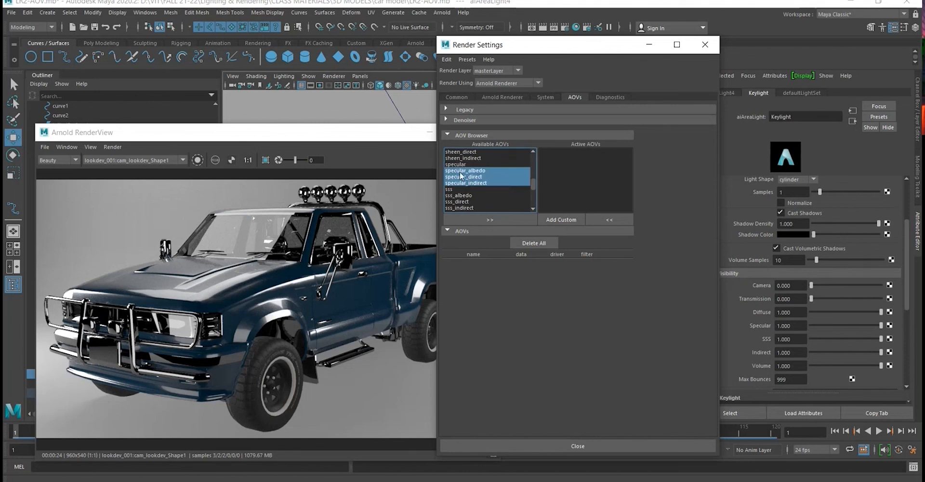
scroll(506, 178, up, 8)
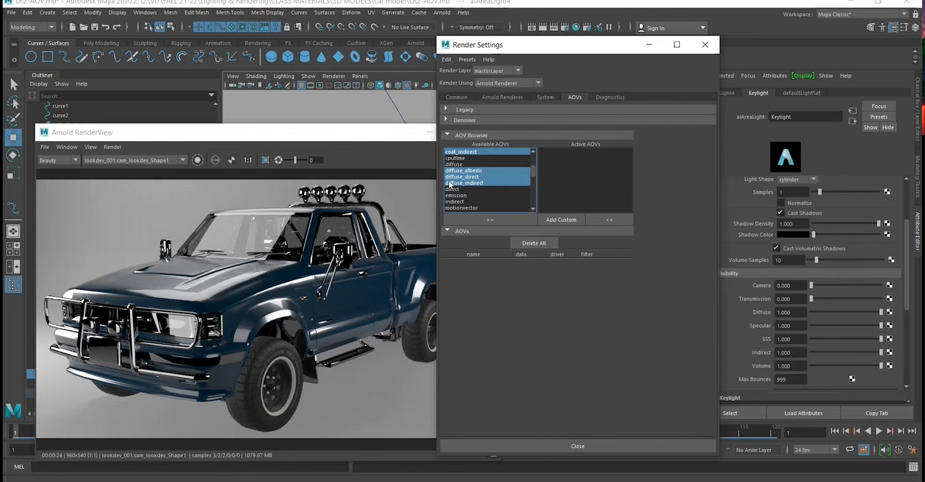
scroll(477, 192, up, 1)
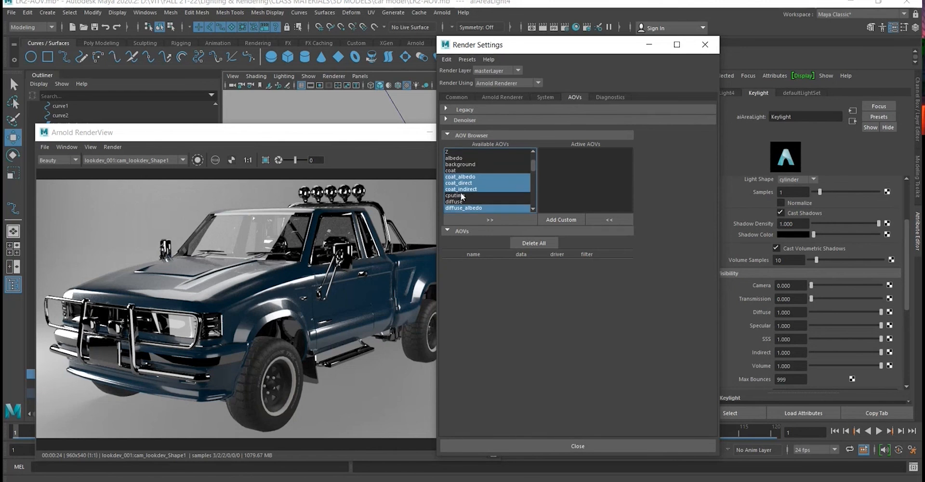
scroll(499, 189, up, 3)
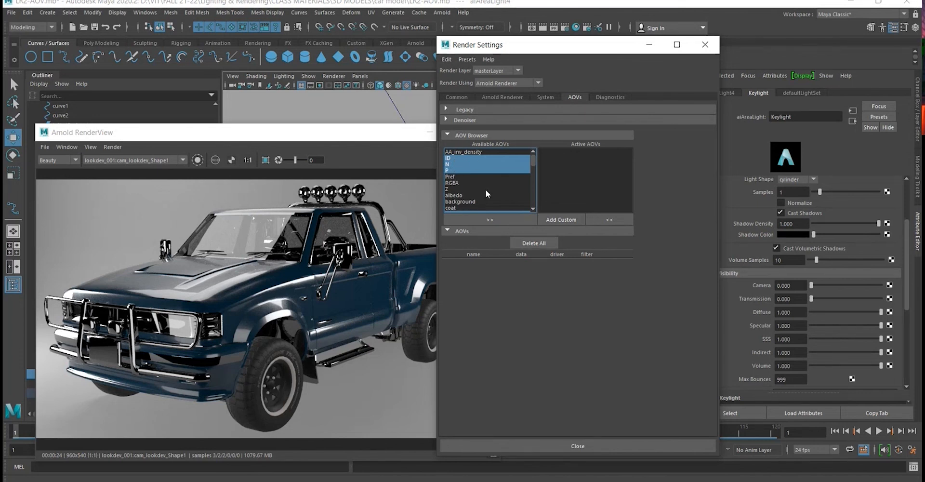
scroll(484, 189, down, 6)
scroll(484, 189, up, 1)
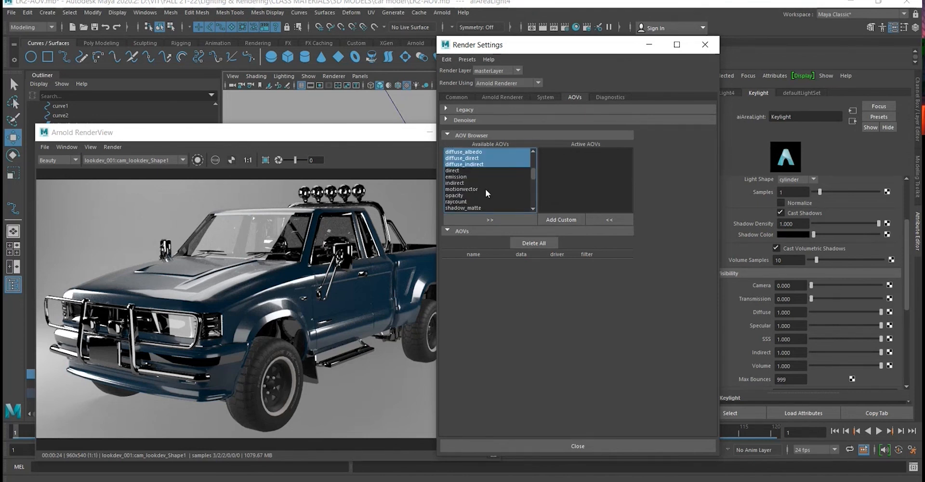
ctrl+click(458, 178)
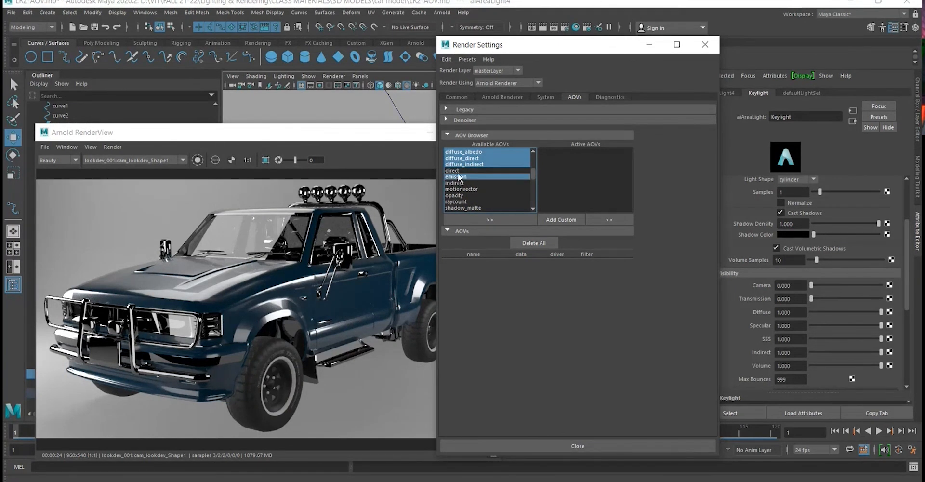
scroll(521, 190, up, 3)
scroll(521, 190, down, 4)
scroll(495, 179, up, 1)
scroll(495, 178, up, 5)
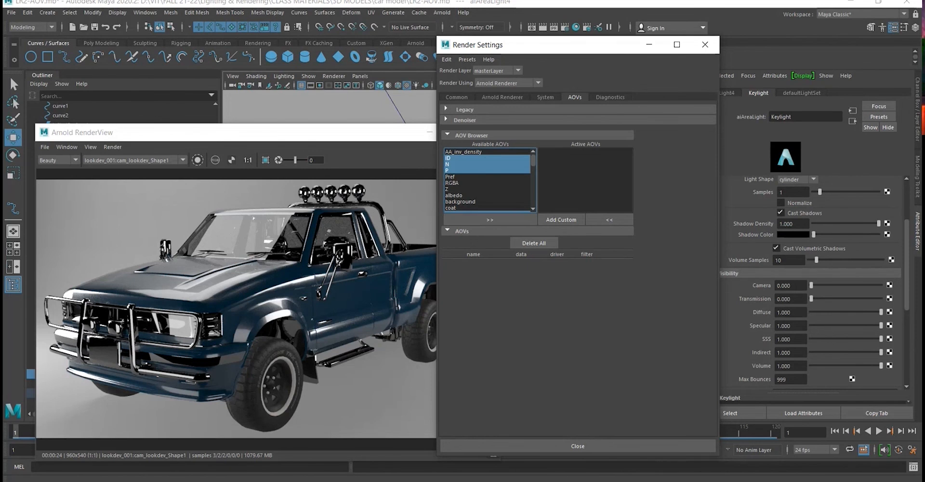
- Switch to the open Notepad note and add the heading "Ambient occlusion -" below the list of numbers
click(602, 481)
scroll(745, 285, down, 5)
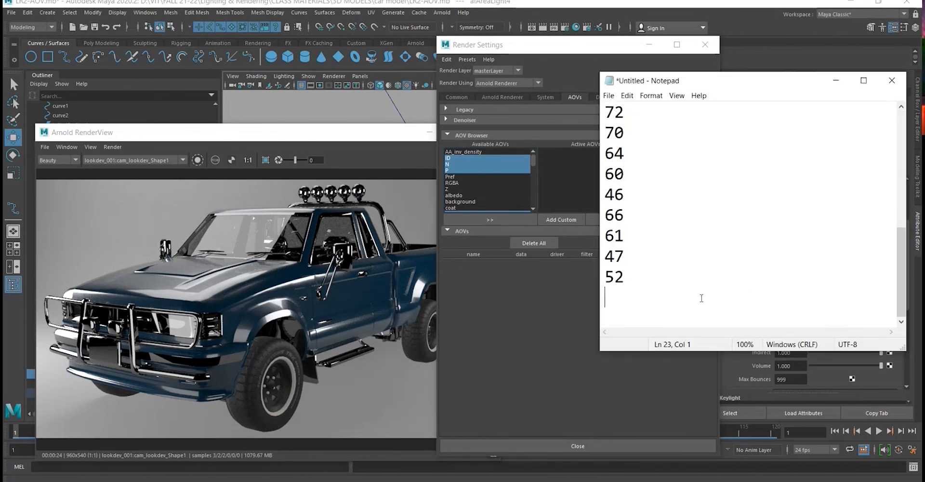
key(Return)
text(Am)
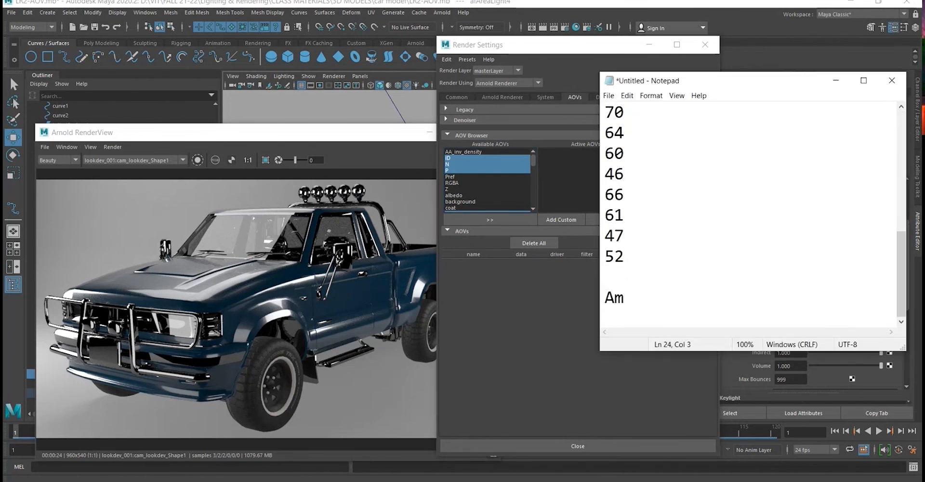
text(bient oc)
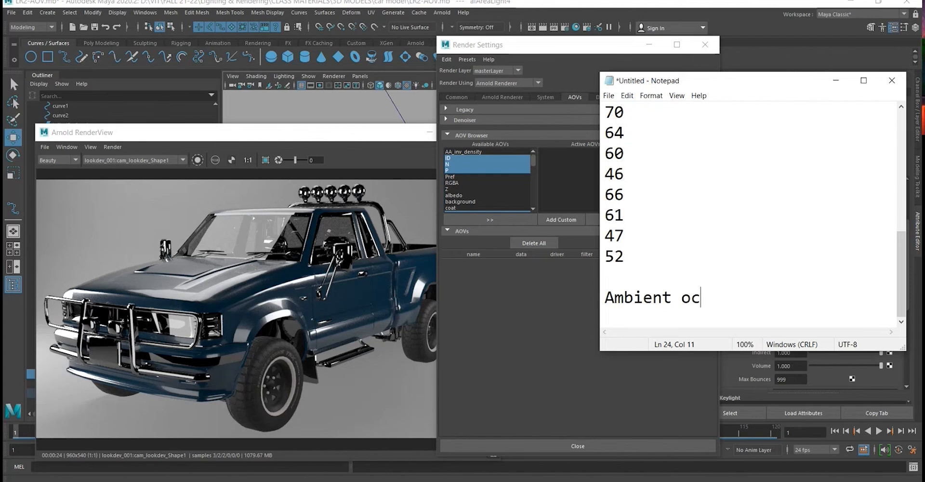
text(clusion -)
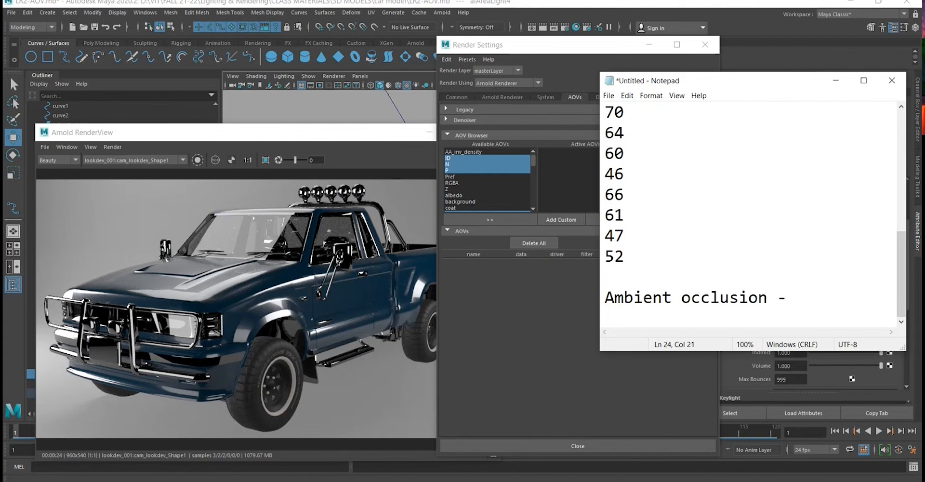
- Write "how much highlight, midtones, shadows" on the line under the Ambient occlusion heading
key(Return)
text(how much)
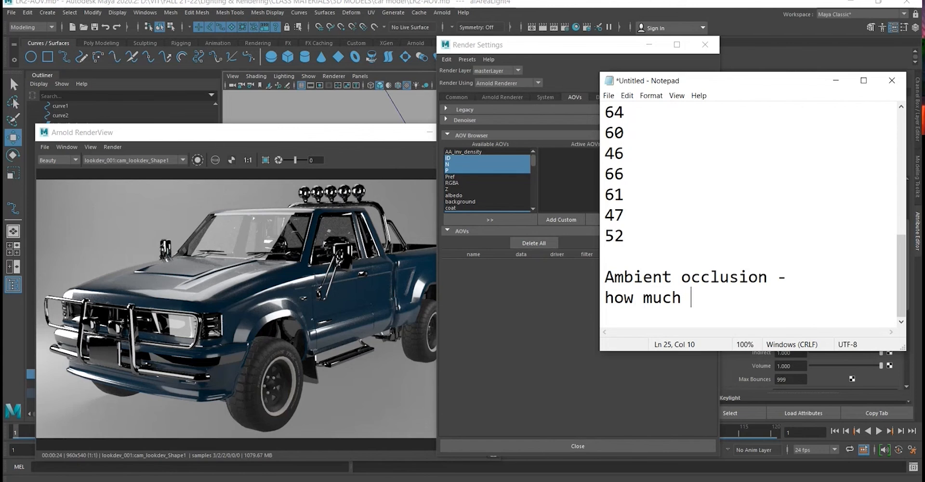
text(highlig)
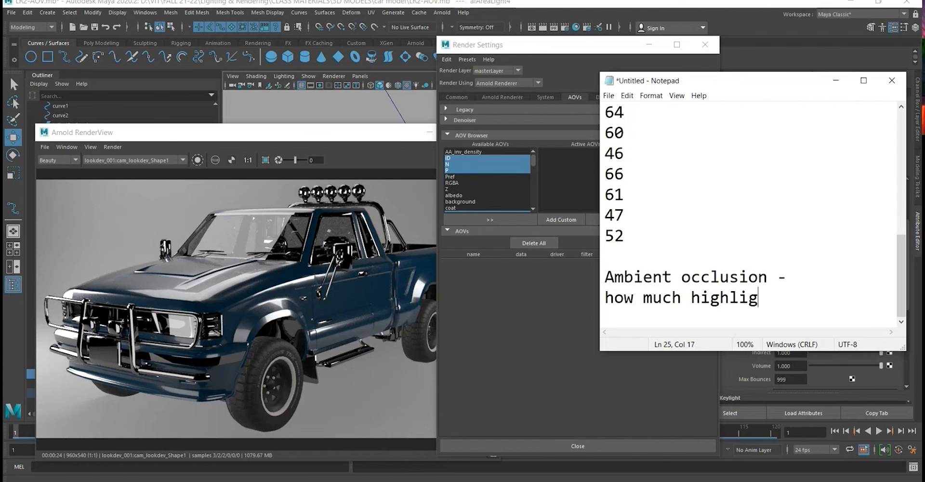
text(ht, mod)
key(BackSpace)
key(BackSpace)
text(idtones, sh)
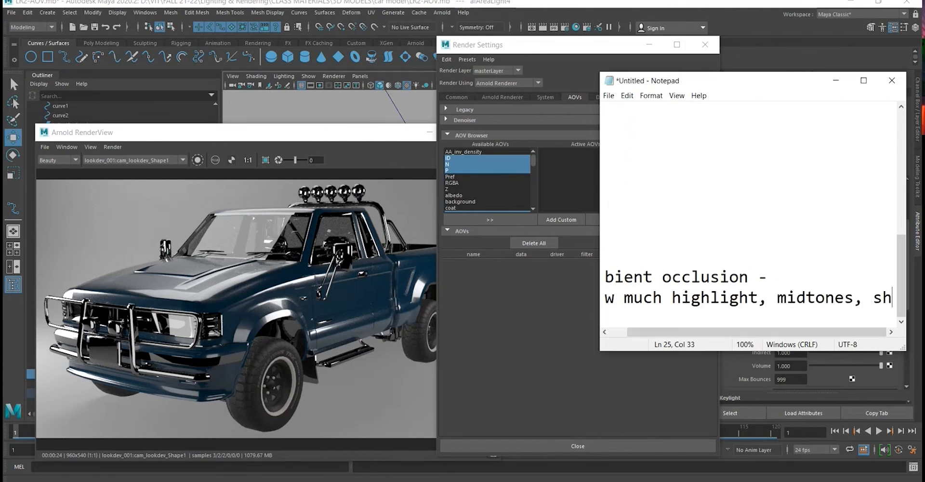
text(adows)
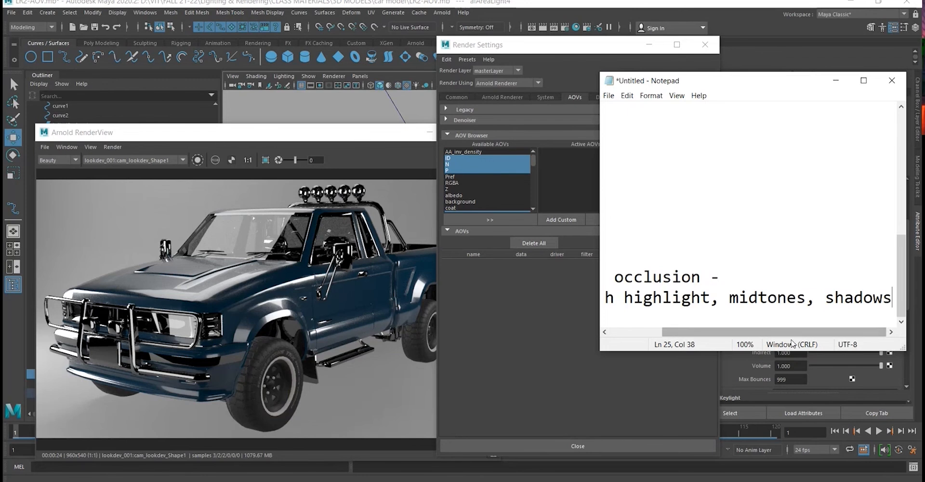
- Reread the Ambient occlusion note from its beginning, highlight its heading, and return to Maya's render settings
drag(780, 332, 699, 333)
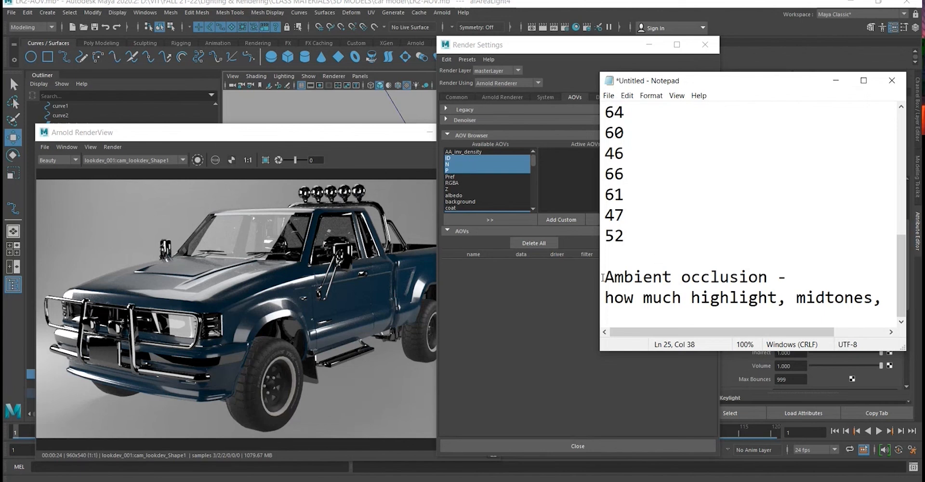
drag(602, 277, 759, 277)
click(795, 277)
click(836, 82)
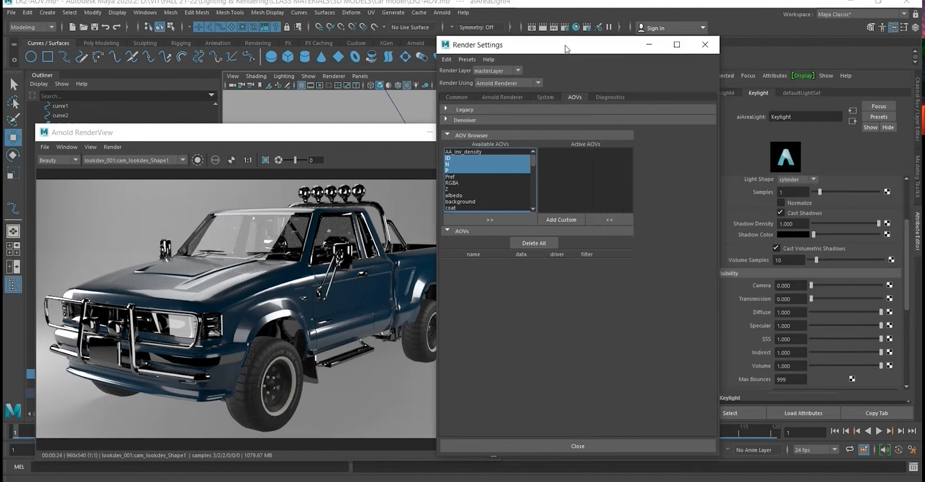
- Move the Render Settings window aside to uncover more of the truck render and review the selected available AOVs
drag(586, 50, 609, 63)
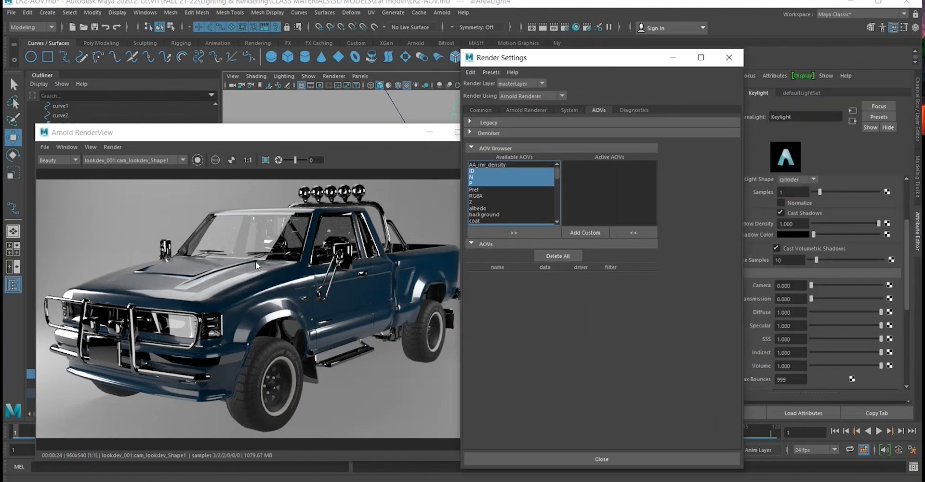
scroll(546, 188, down, 6)
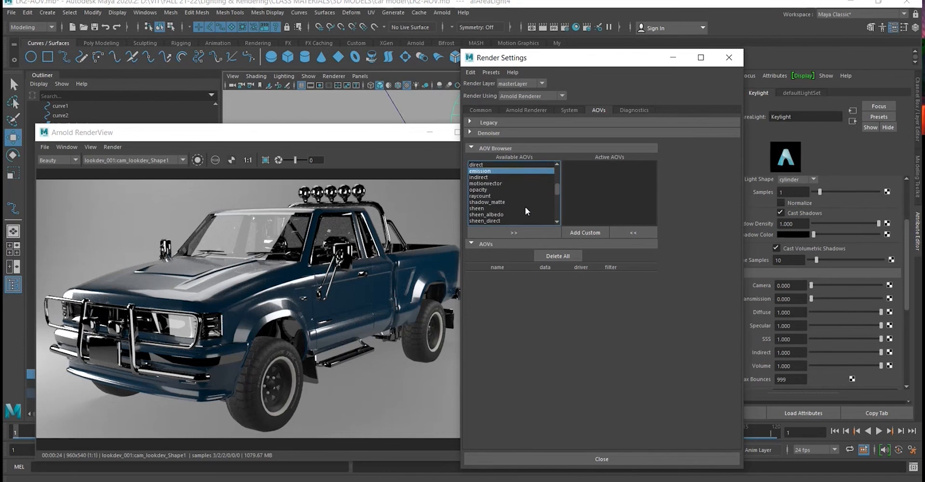
scroll(525, 207, up, 2)
scroll(525, 206, up, 3)
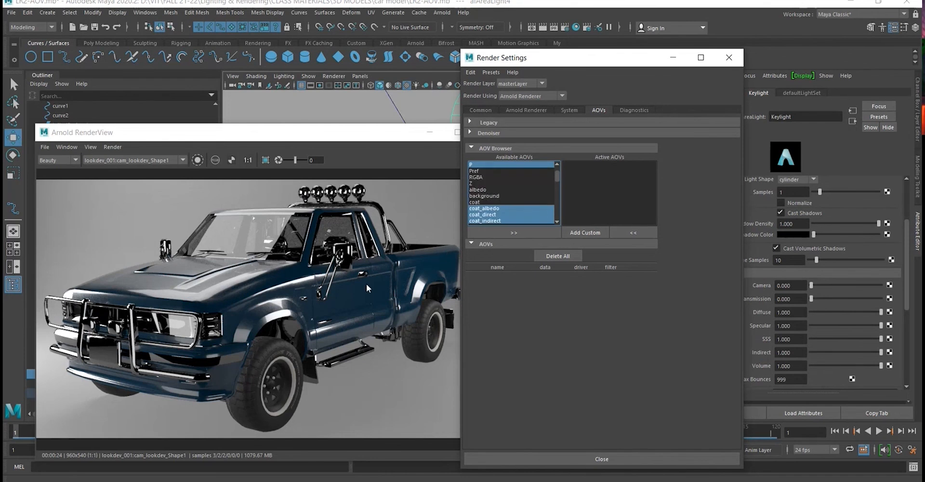
scroll(366, 284, up, 1)
scroll(311, 296, down, 1)
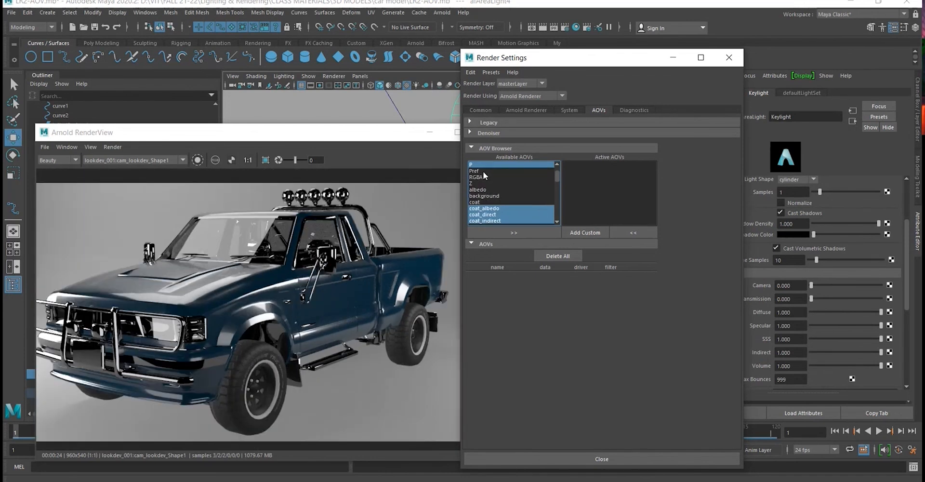
scroll(499, 198, down, 6)
scroll(499, 199, down, 4)
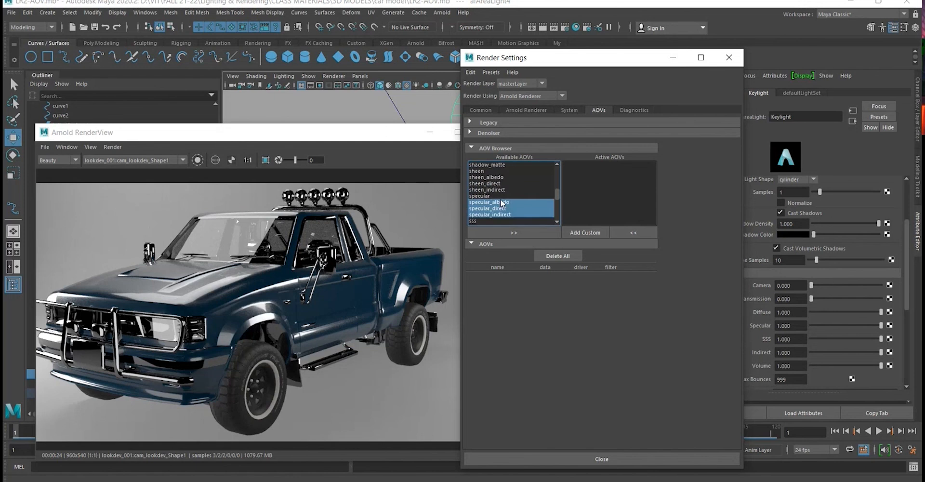
scroll(502, 218, up, 5)
scroll(502, 218, up, 6)
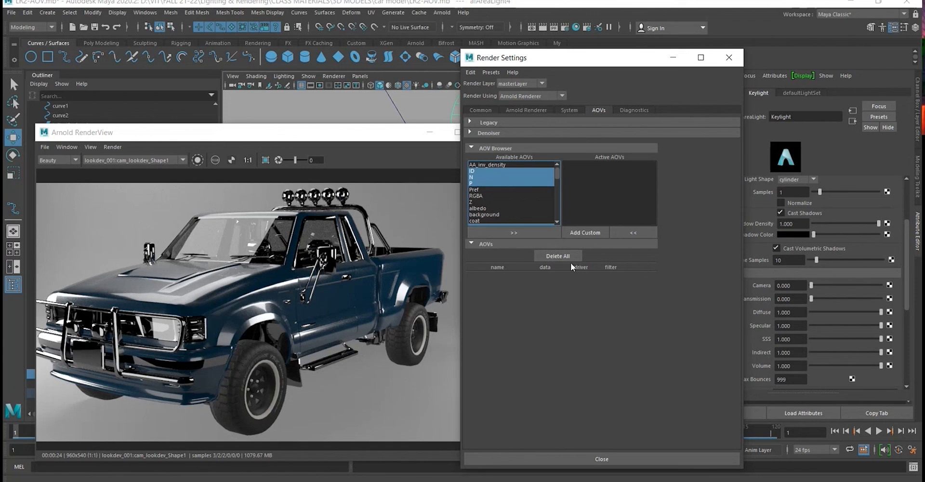
- Create a custom AOV named AO in the AOV Browser
click(591, 233)
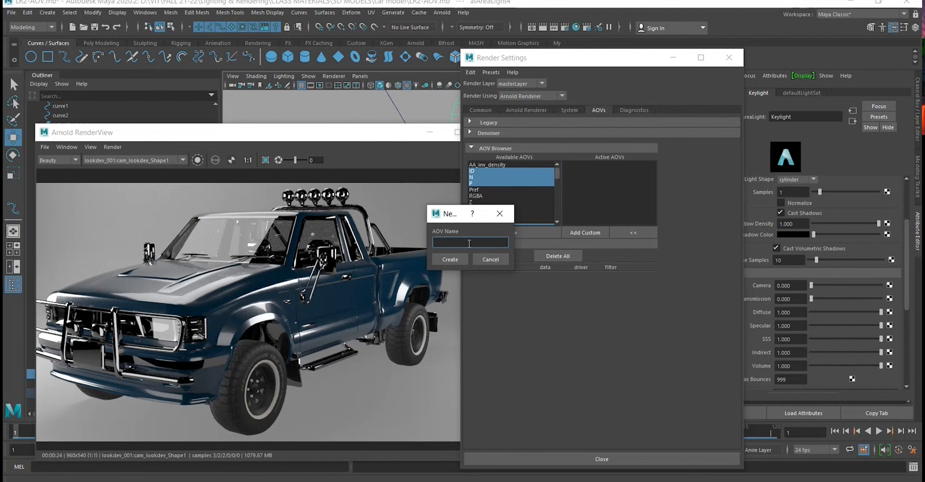
click(498, 213)
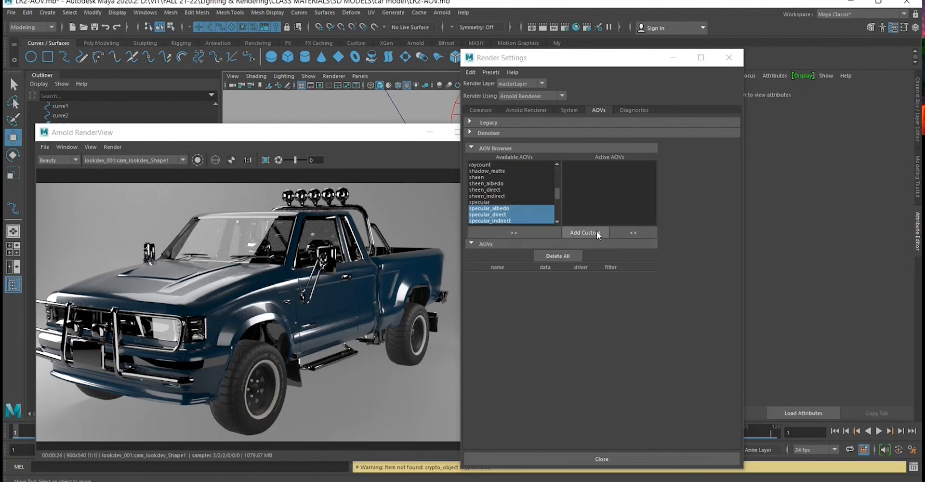
click(597, 233)
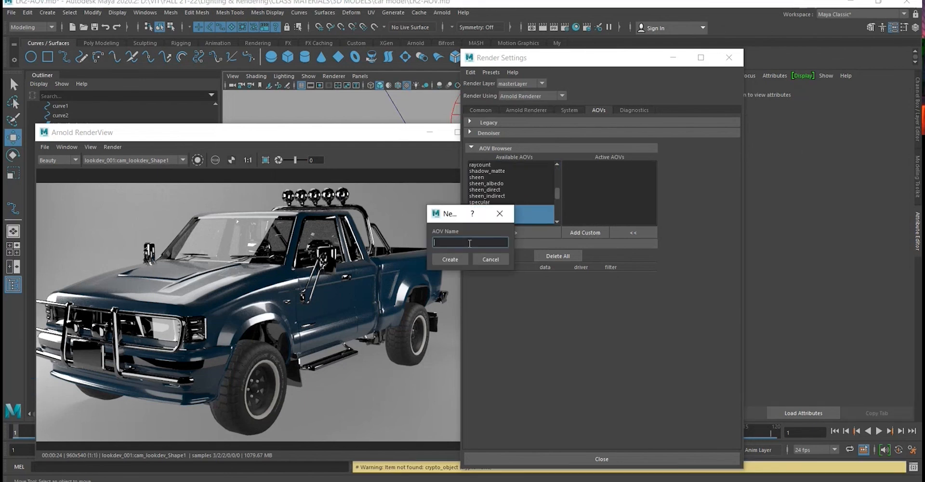
text(AO)
click(450, 259)
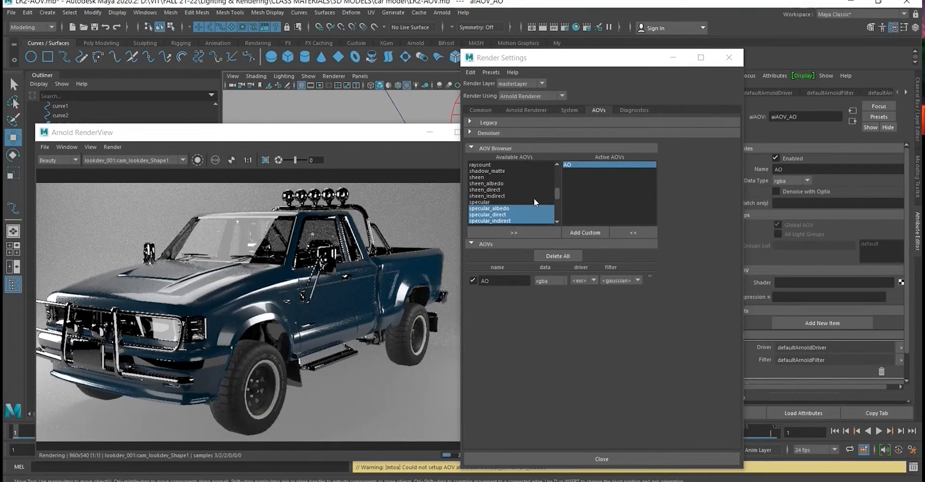
- Review the AOVs selected in the AOV Browser and activate the ID, N, P, coat, diffuse, emission and specular passes
scroll(534, 198, down, 5)
scroll(534, 198, up, 6)
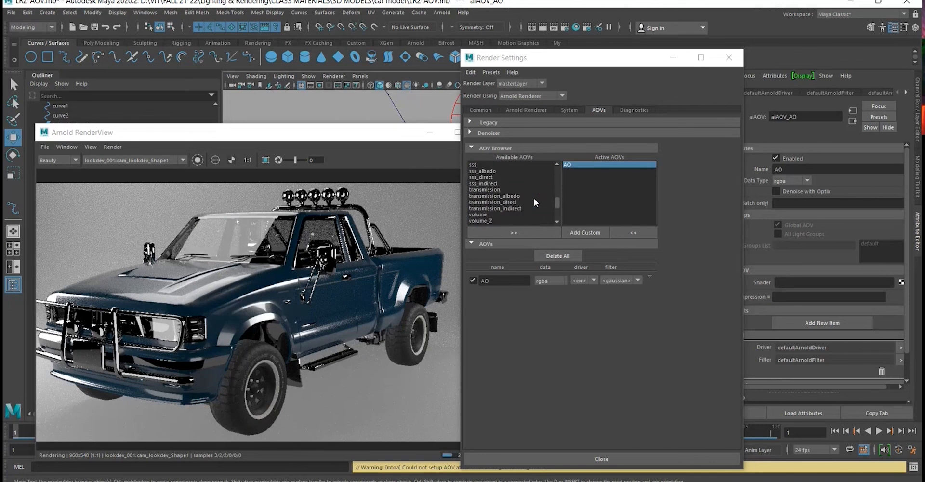
scroll(534, 198, down, 2)
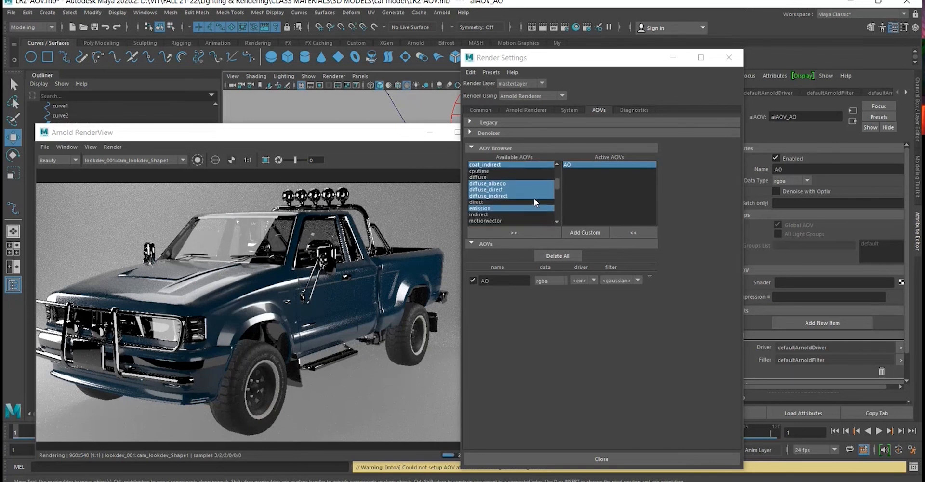
scroll(534, 198, up, 1)
scroll(531, 181, down, 1)
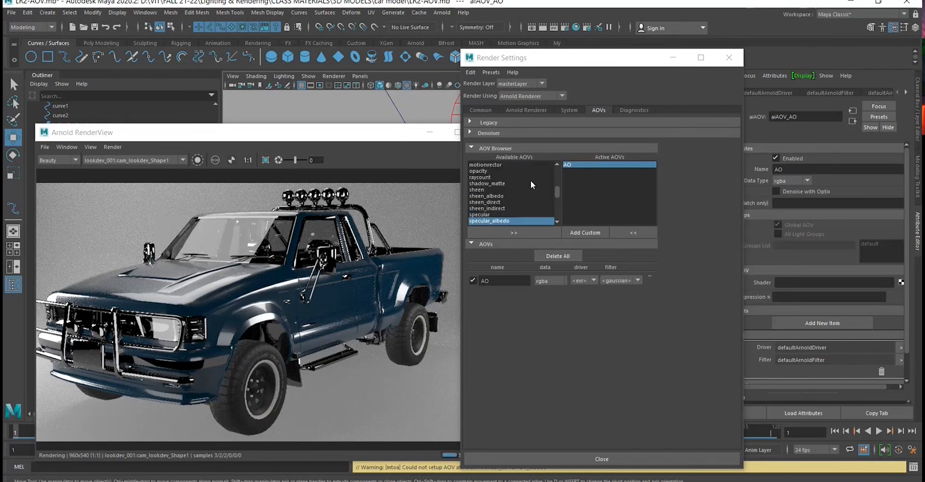
scroll(527, 184, up, 2)
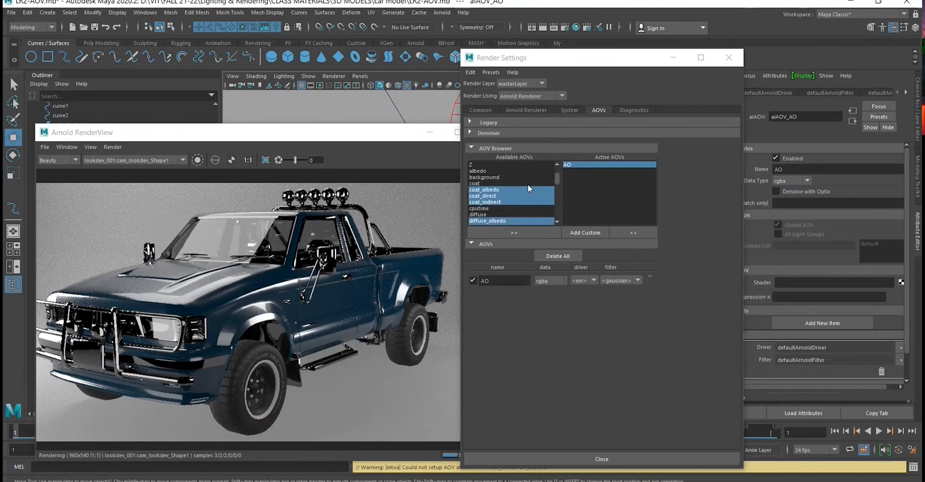
scroll(527, 184, up, 2)
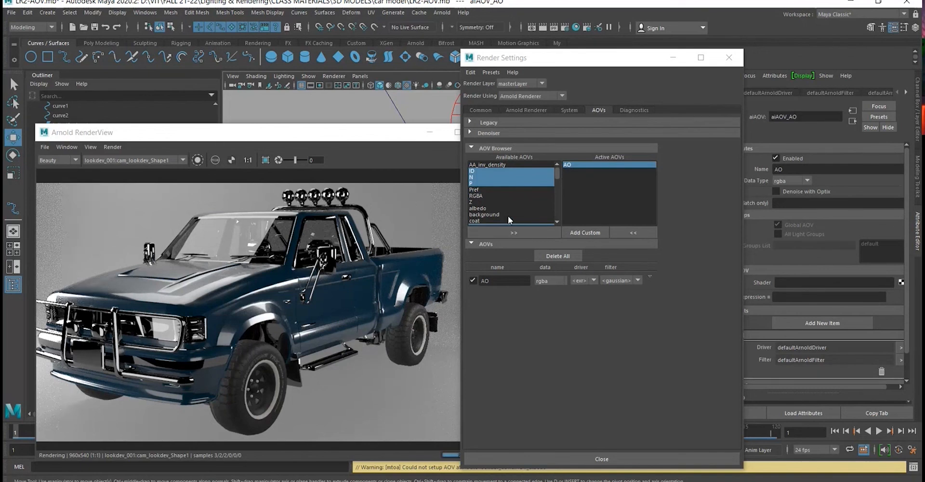
click(513, 232)
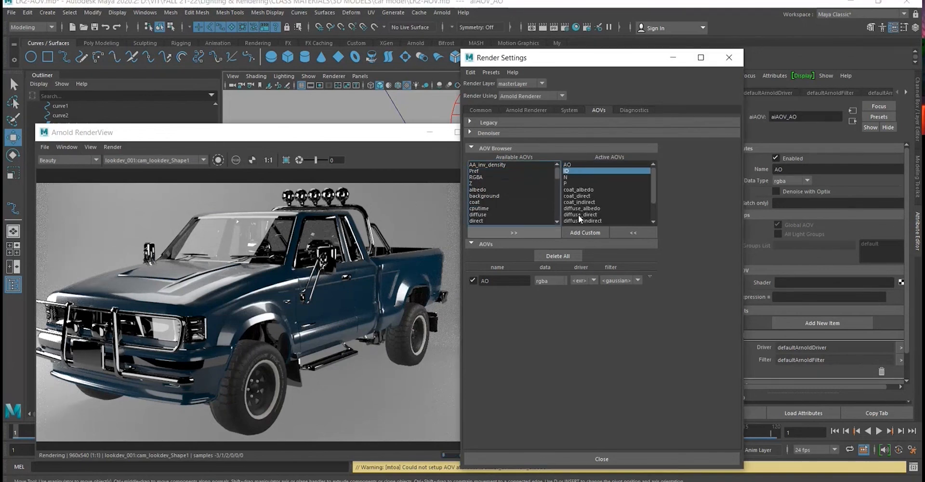
scroll(603, 257, down, 3)
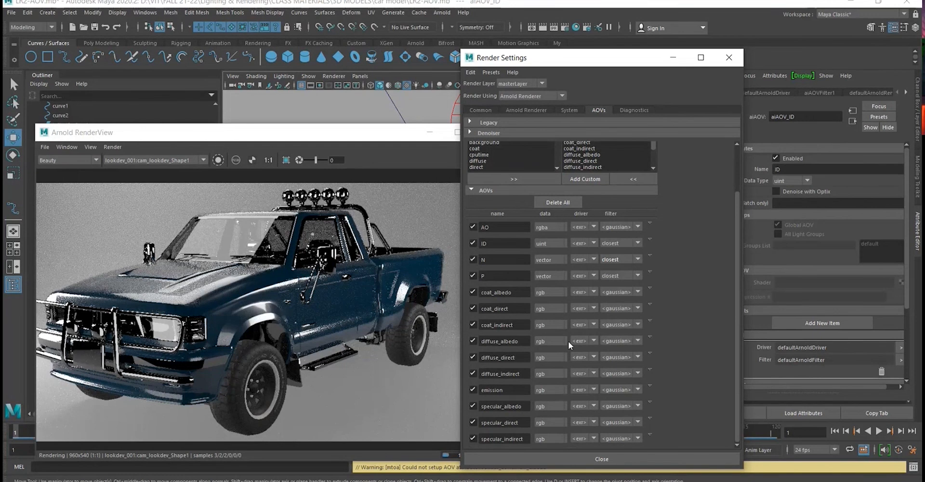
- Arrange the Arnold RenderView and Render Settings windows side by side so both the truck render and AOV list are uncovered
drag(331, 139, 340, 137)
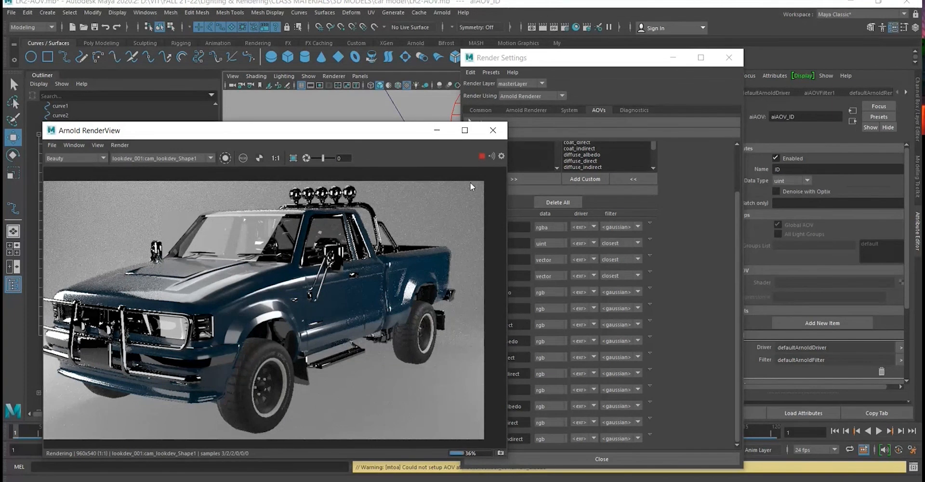
drag(407, 131, 366, 131)
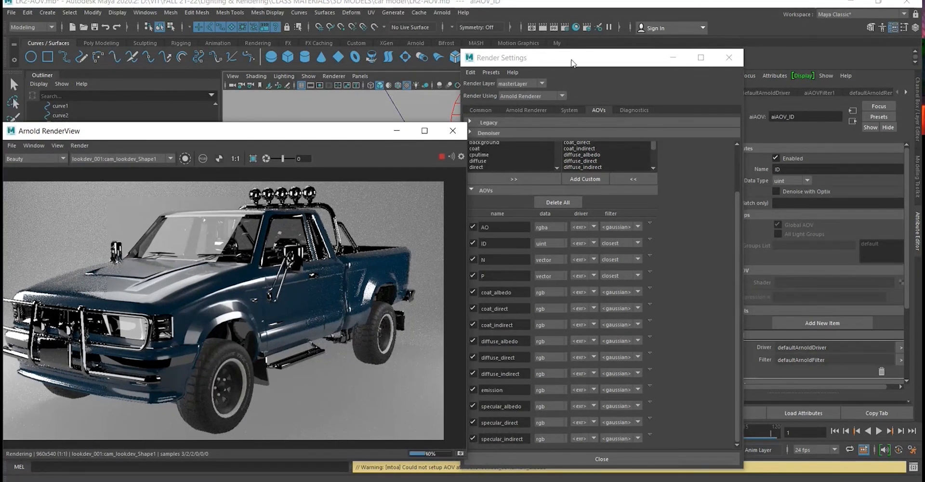
drag(572, 63, 584, 62)
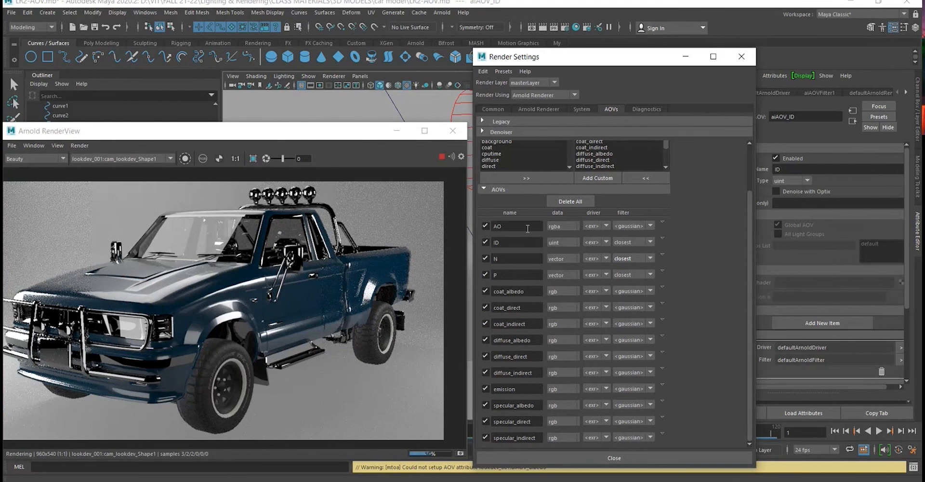
- Select the active AO pass and move Render Settings aside to uncover the pass's attributes
scroll(602, 233, up, 3)
click(590, 164)
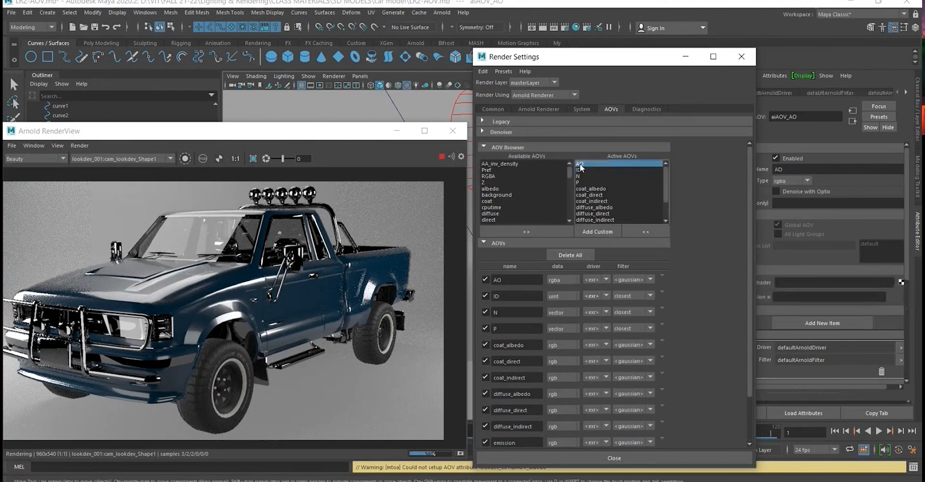
drag(593, 57, 533, 54)
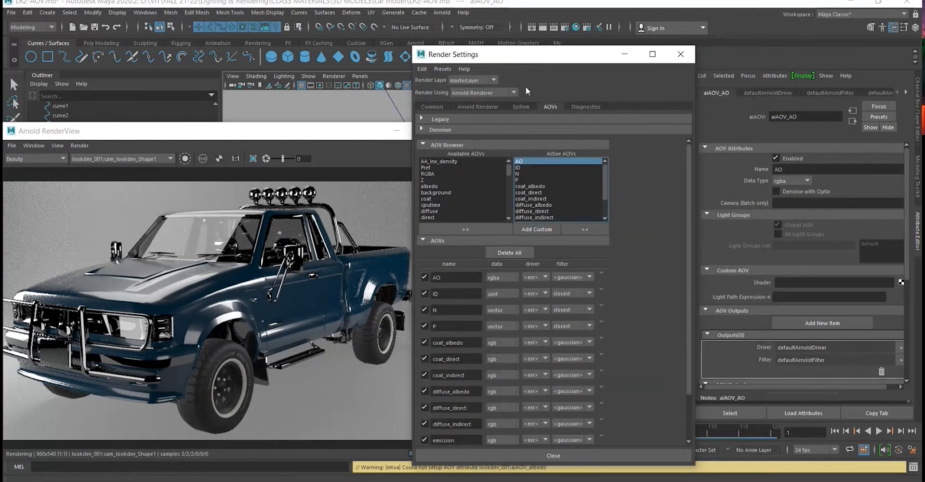
- Examine the attributes of the other active AOVs, including ID, coat, diffuse and specular passes, for their Custom AOV settings
click(521, 167)
click(530, 185)
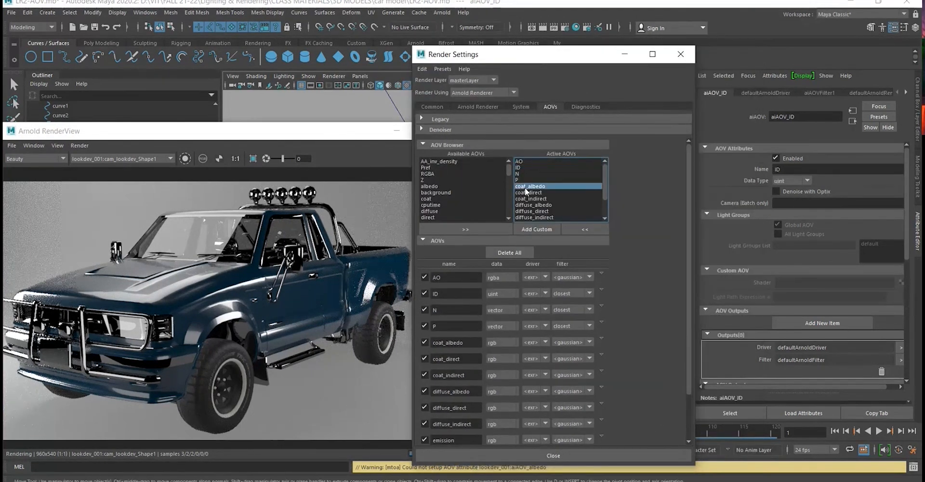
click(532, 205)
scroll(799, 273, down, 5)
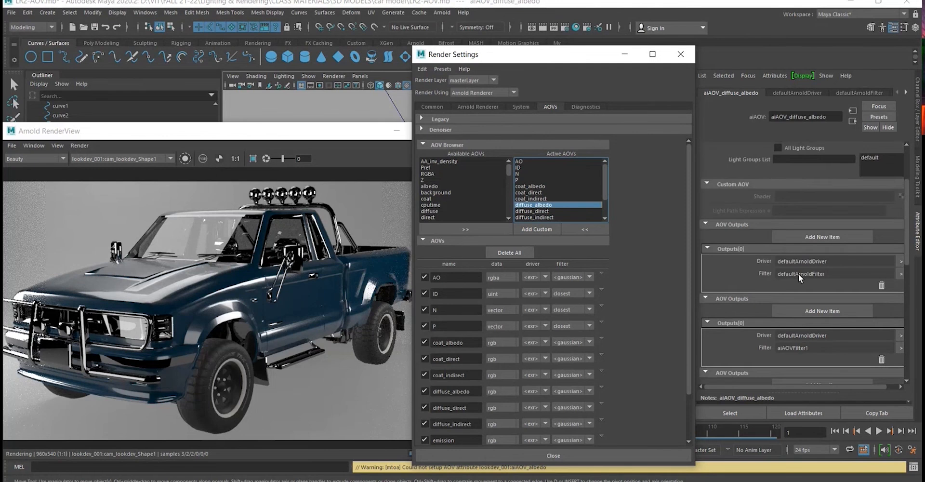
scroll(800, 310, up, 5)
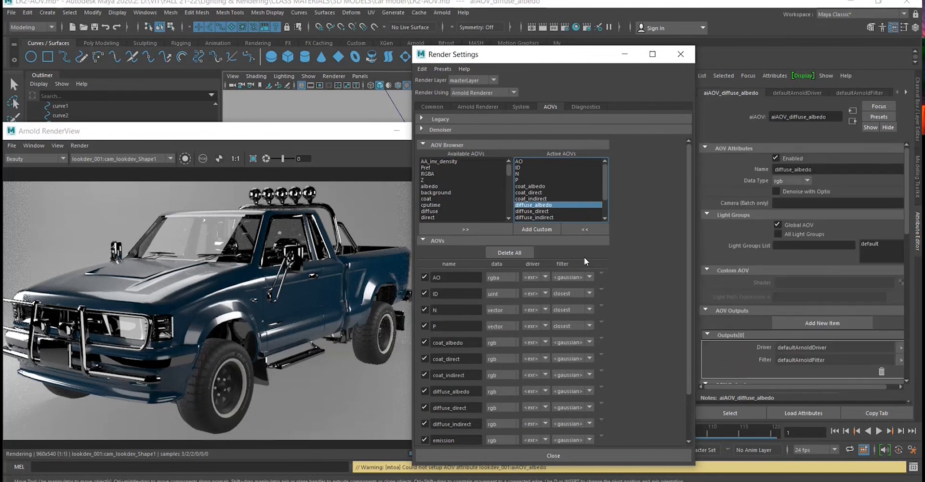
click(547, 192)
click(545, 216)
scroll(554, 186, down, 2)
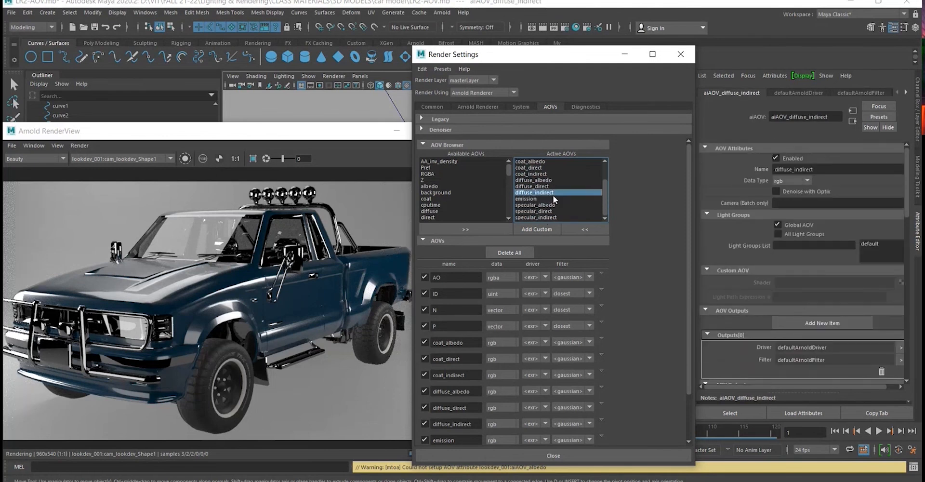
click(549, 205)
click(545, 217)
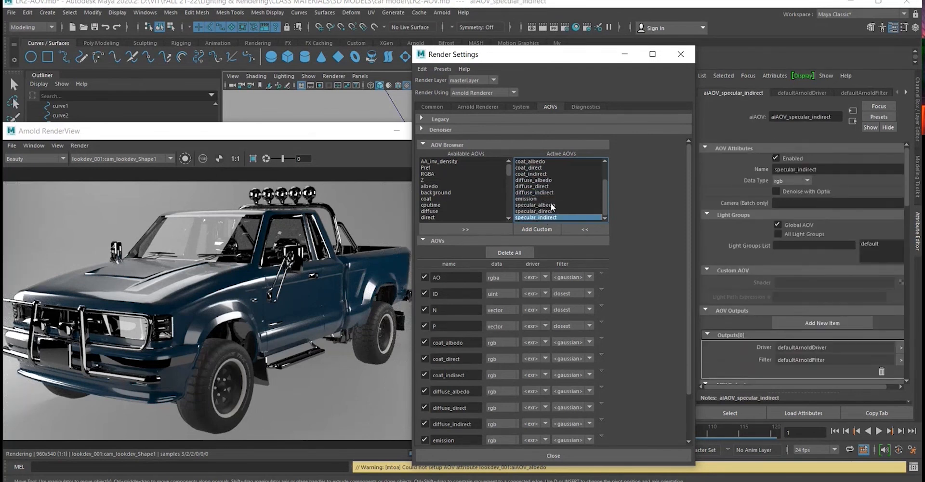
- Assign an aiAmbientOcclusion node as the custom shader of the AO pass
scroll(551, 207, up, 2)
click(518, 161)
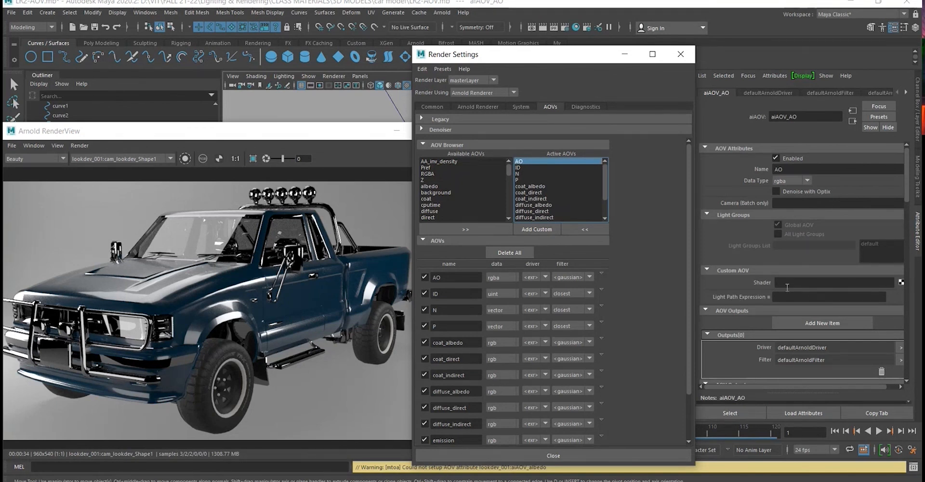
click(901, 284)
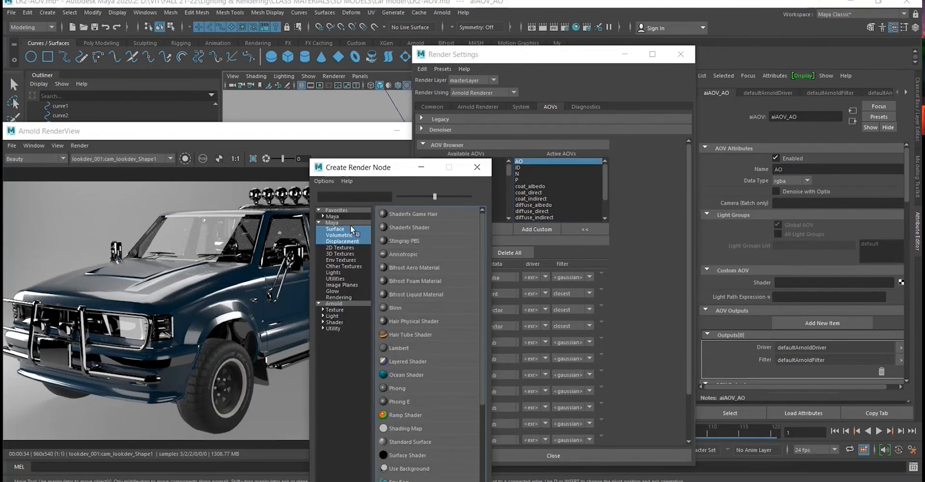
click(333, 303)
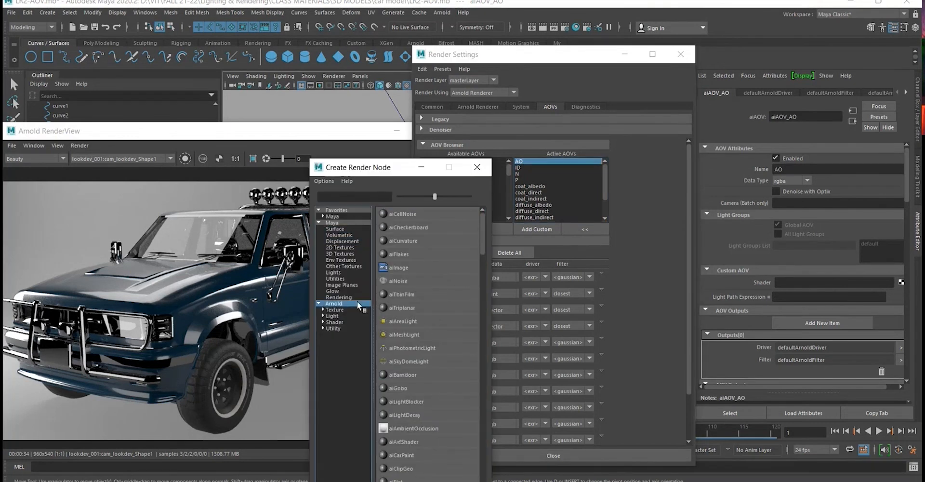
click(364, 195)
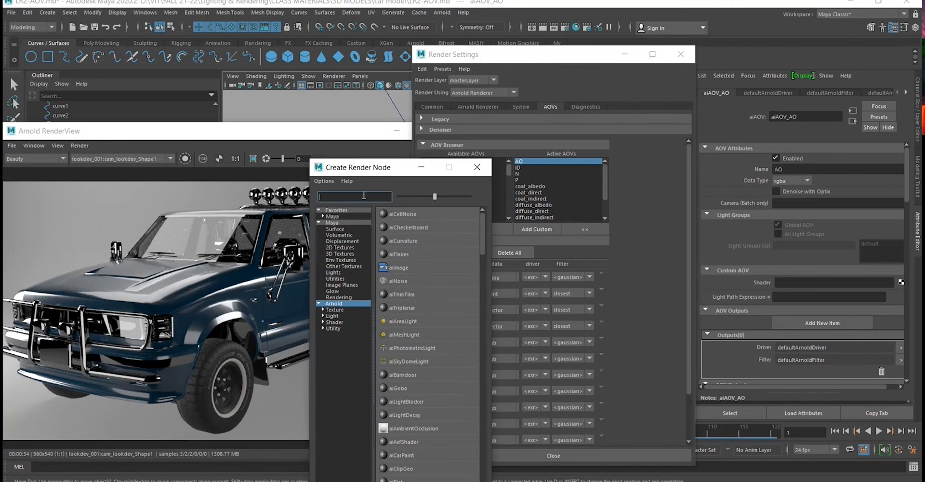
text(ambient)
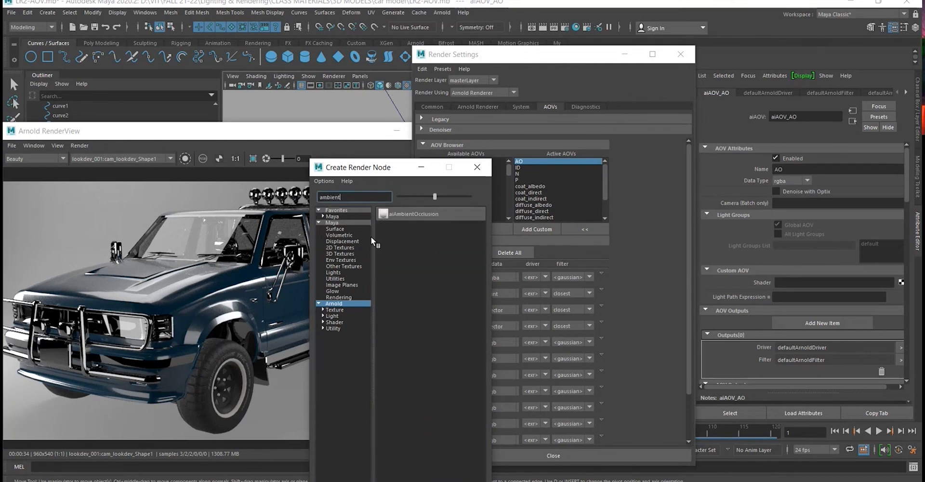
click(409, 213)
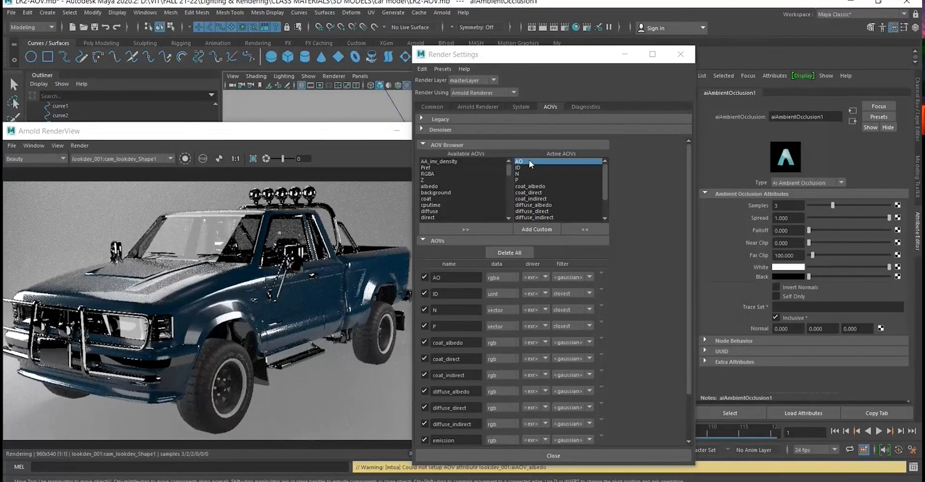
- Reposition the Render Settings and Arnold RenderView windows and reframe the truck in the render
drag(533, 58, 618, 67)
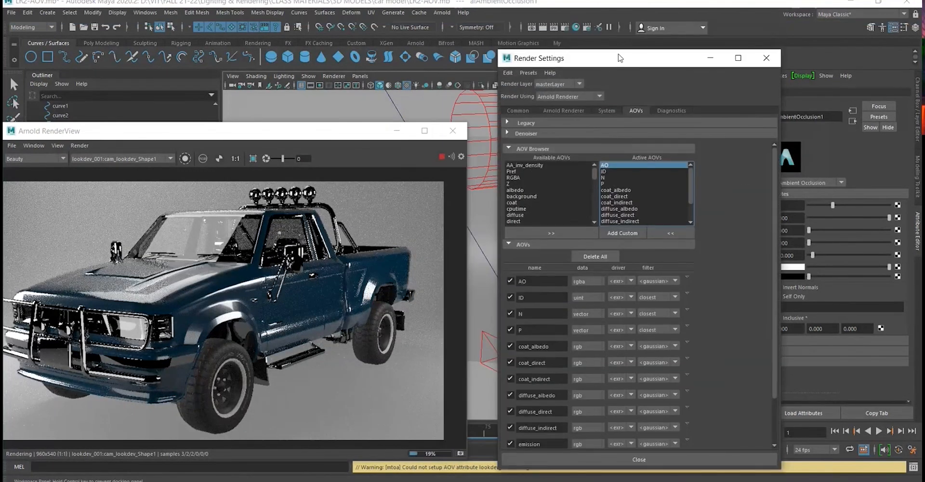
drag(361, 137, 394, 116)
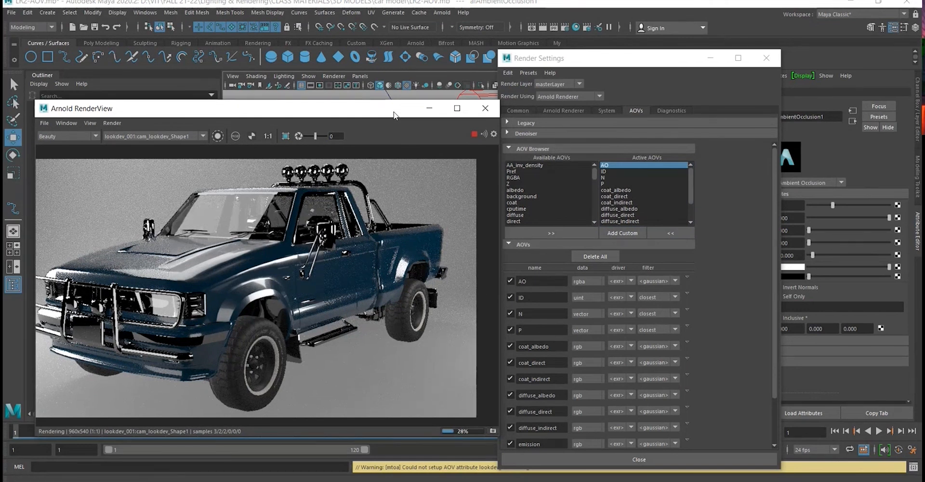
drag(77, 108, 162, 96)
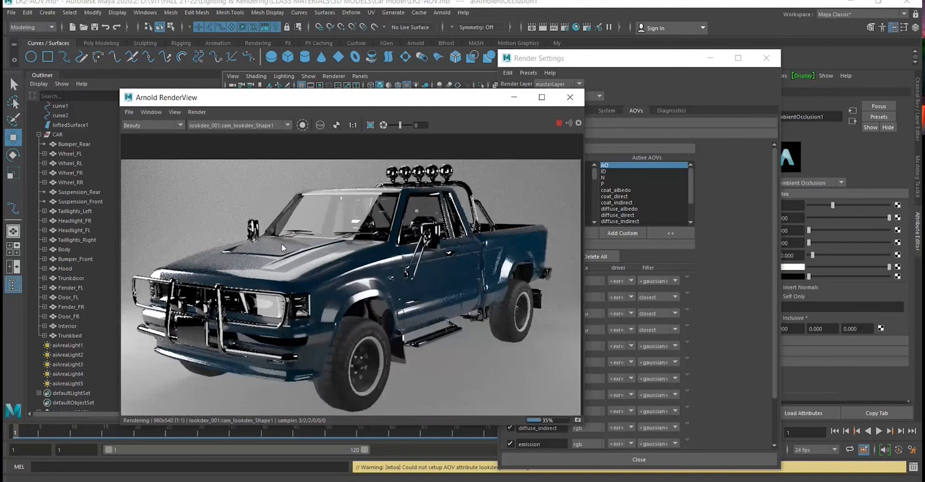
scroll(281, 244, up, 1)
middle_drag(282, 243, 287, 242)
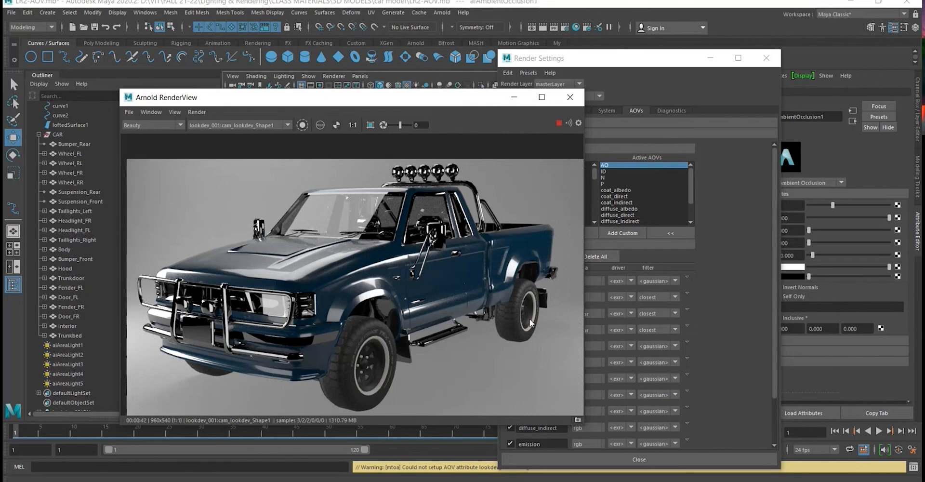
- Examine the RenderView's image saving options, including Save Multi-Layer EXR, without saving anything
click(129, 112)
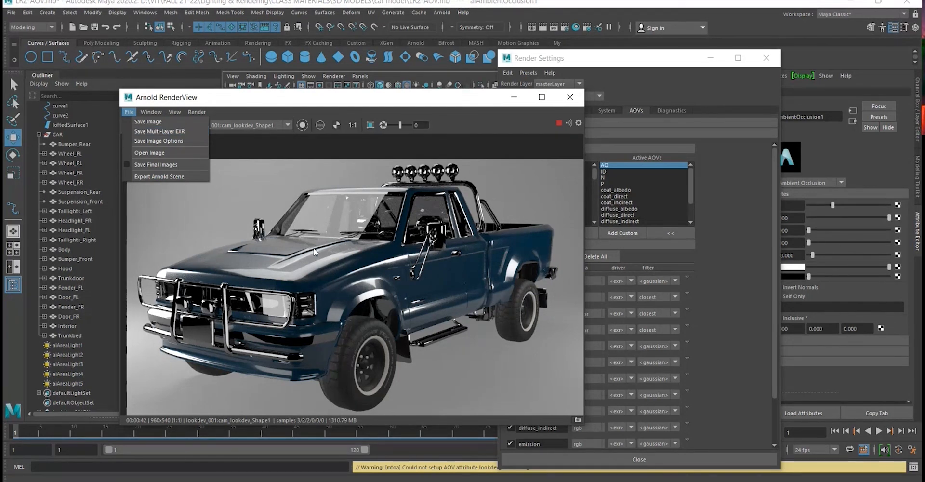
click(218, 105)
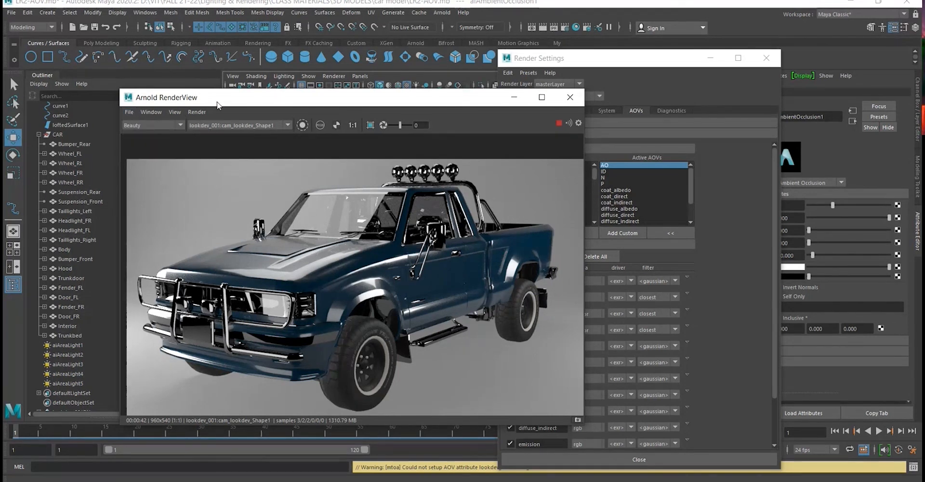
click(130, 112)
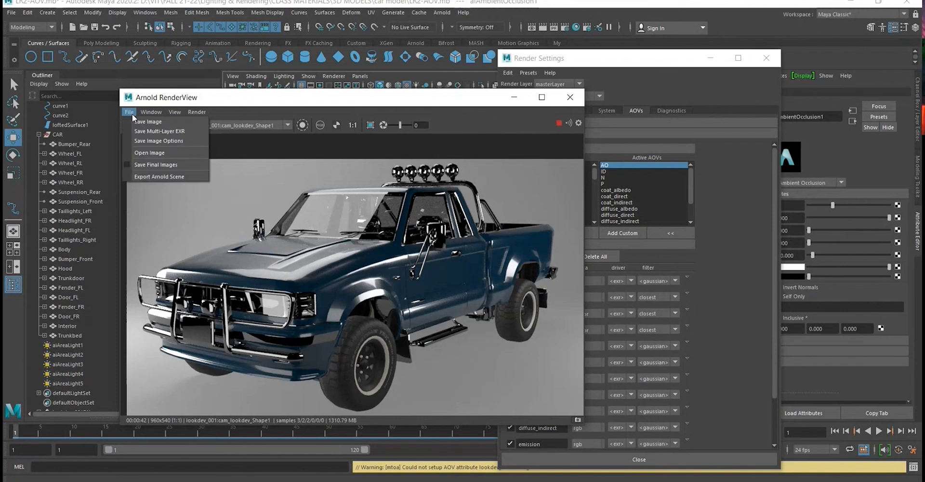
click(176, 96)
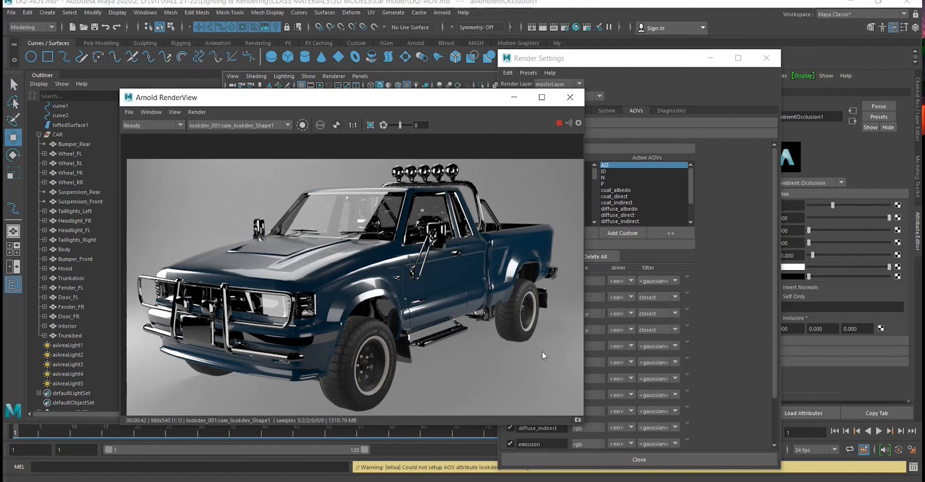
- Place Render Settings beside the RenderView and display the AO pass of the truck render
drag(654, 64, 745, 46)
drag(435, 103, 443, 99)
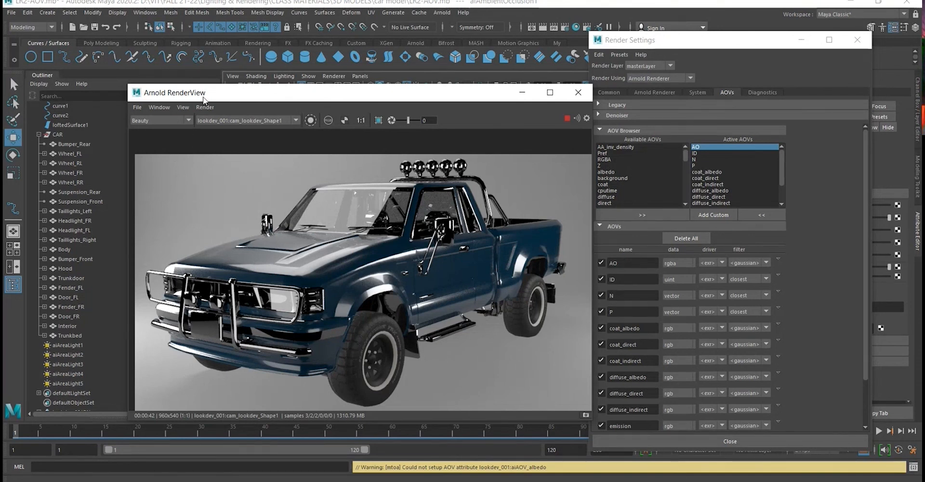
drag(204, 97, 206, 97)
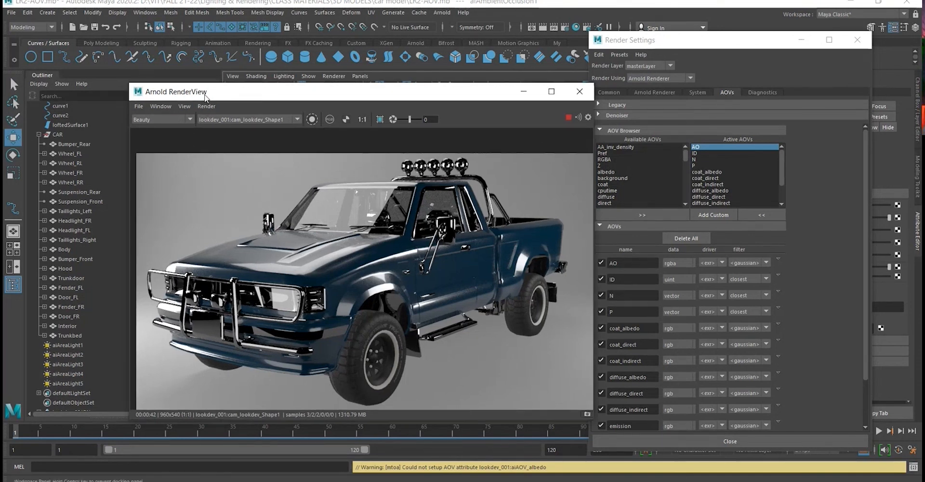
click(190, 120)
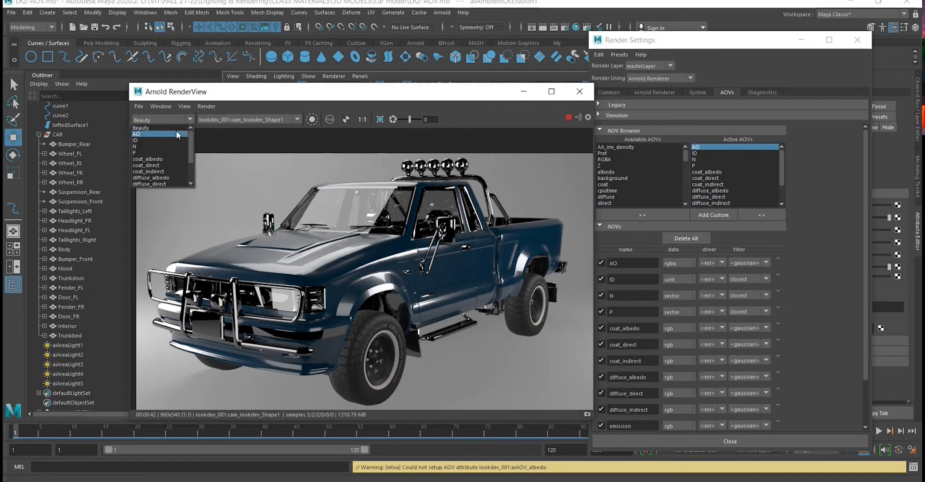
click(146, 134)
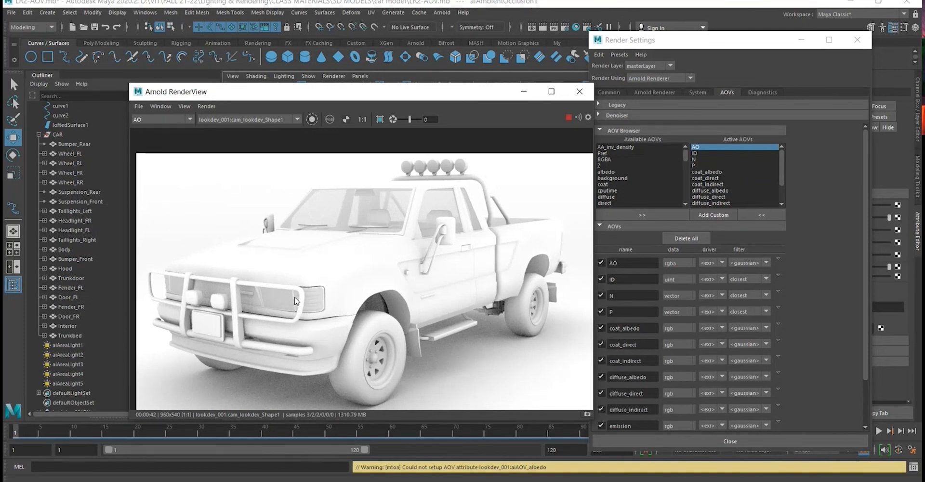
- Examine the AO pass of the truck render up close around the headlights, front wheel, cab and bodywork
scroll(316, 294, up, 5)
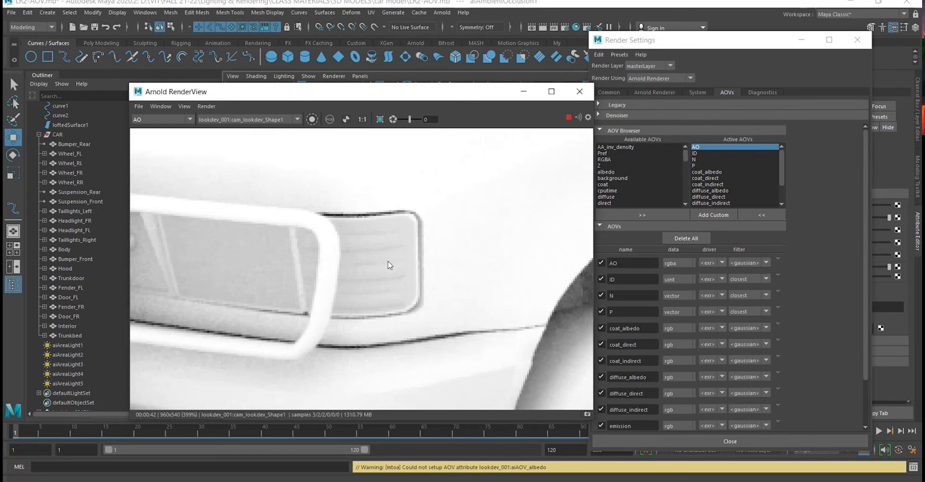
scroll(386, 334, down, 6)
scroll(474, 345, up, 8)
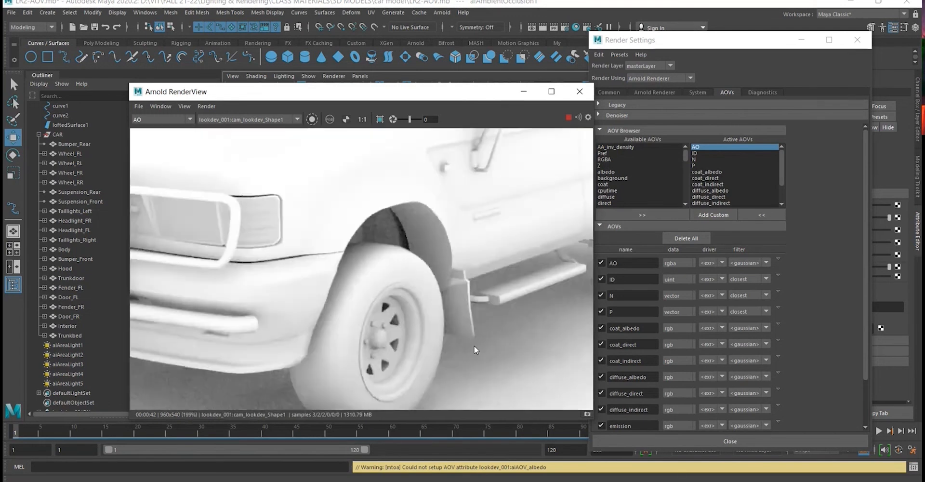
scroll(352, 247, down, 8)
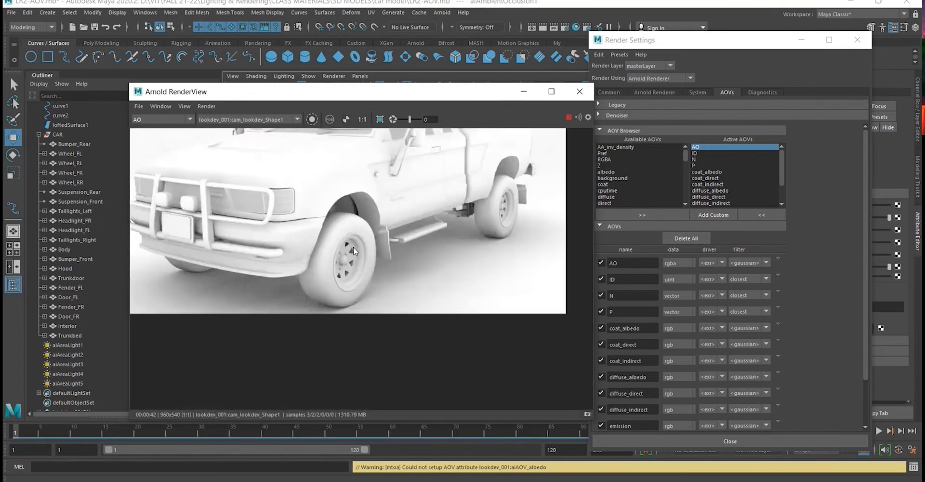
middle_drag(401, 221, 405, 245)
scroll(247, 203, up, 4)
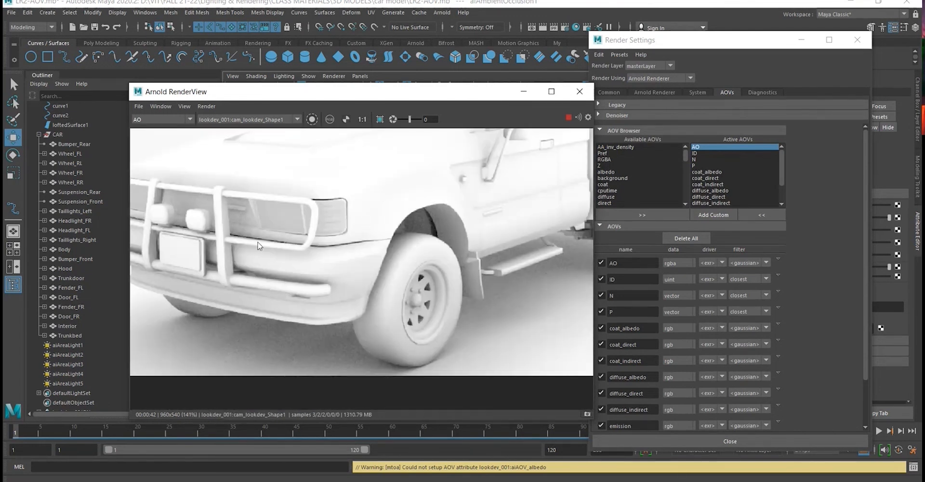
middle_drag(334, 196, 306, 336)
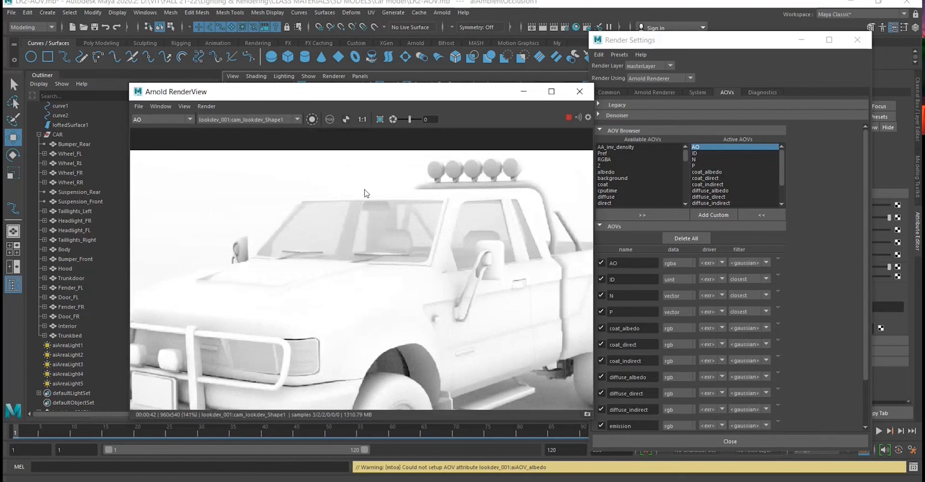
scroll(548, 207, down, 1)
middle_drag(436, 323, 374, 267)
scroll(524, 260, down, 2)
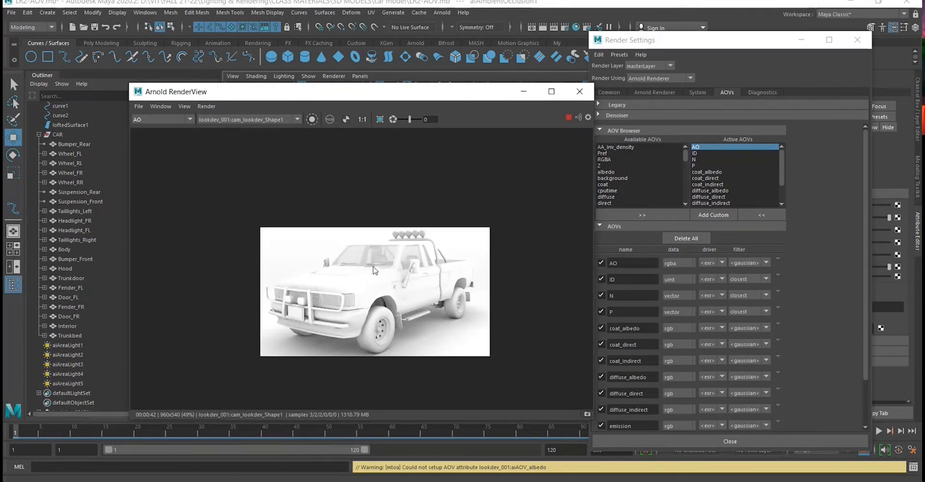
scroll(375, 269, up, 3)
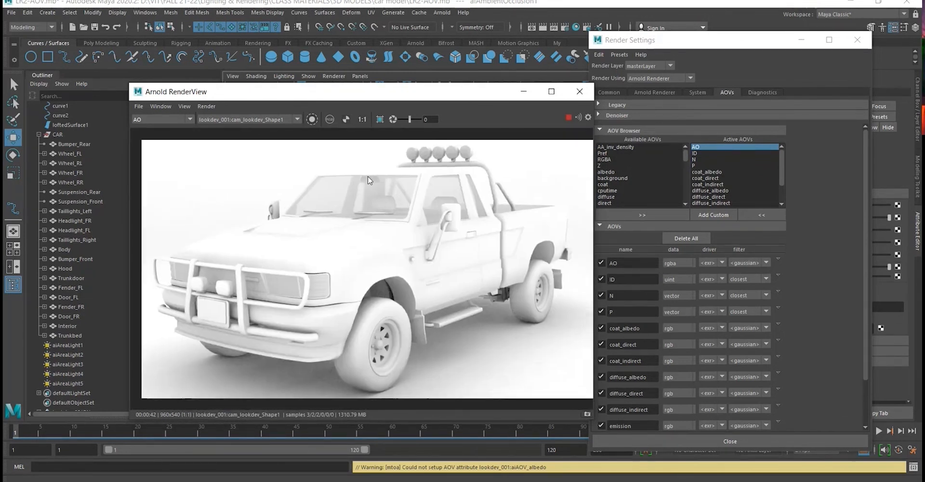
middle_drag(368, 176, 357, 172)
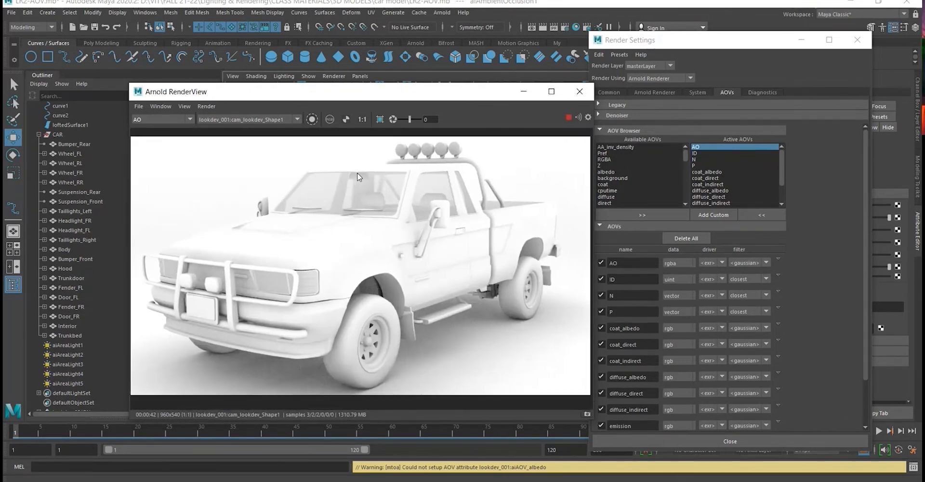
- Display the ID pass of the truck render in the RenderView and inspect its object colours
click(189, 120)
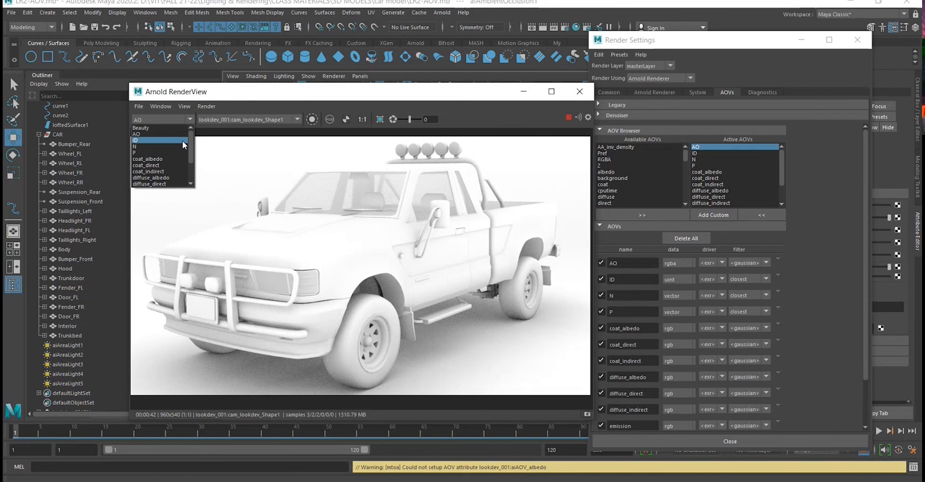
click(184, 140)
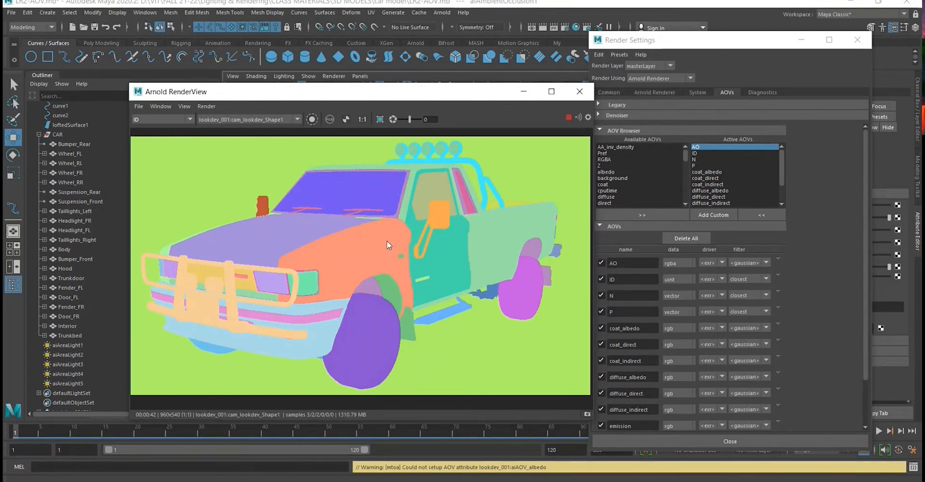
scroll(386, 241, down, 2)
scroll(463, 263, up, 2)
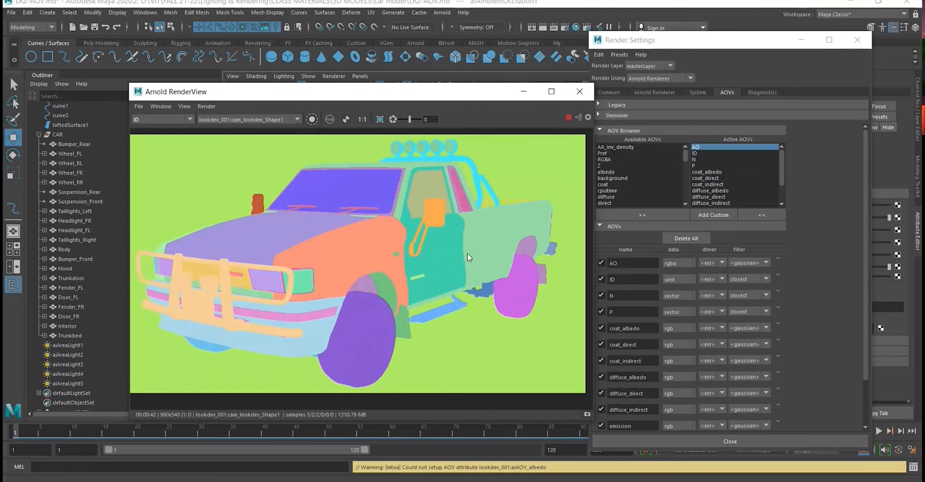
- Display the N pass in the RenderView and inspect the surface normals across the truck
click(192, 119)
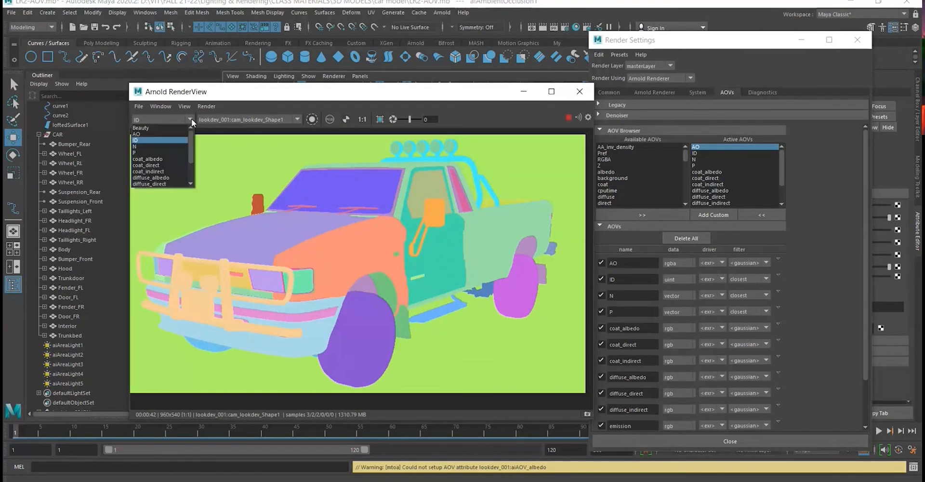
click(177, 145)
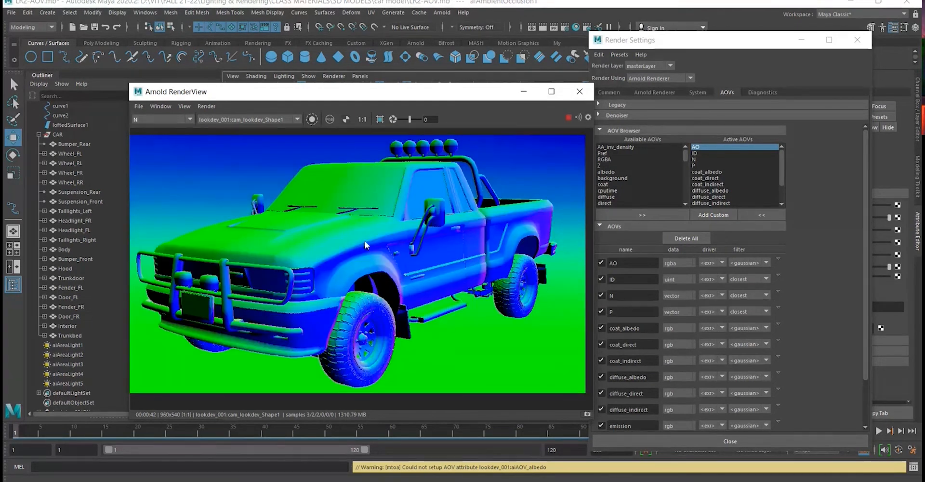
scroll(365, 241, down, 2)
scroll(334, 235, up, 2)
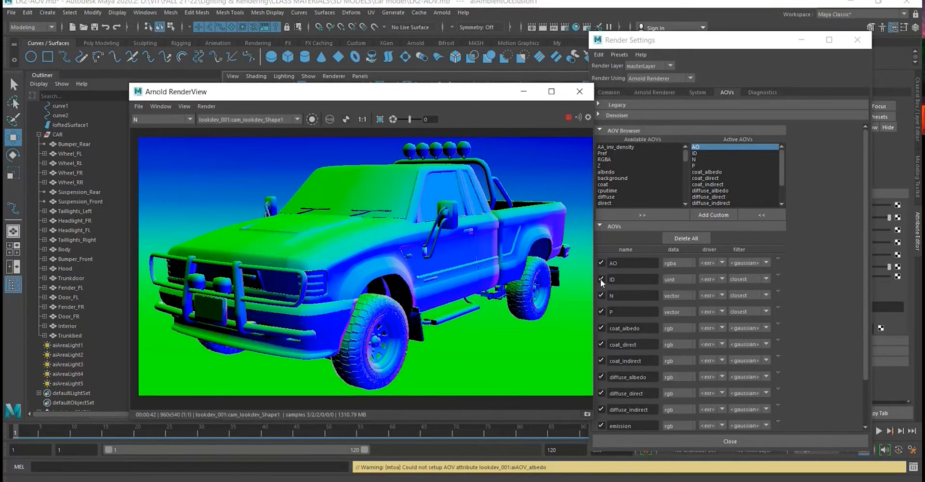
- Display the P pass in the RenderView and inspect the position colours across the truck and ground
click(193, 120)
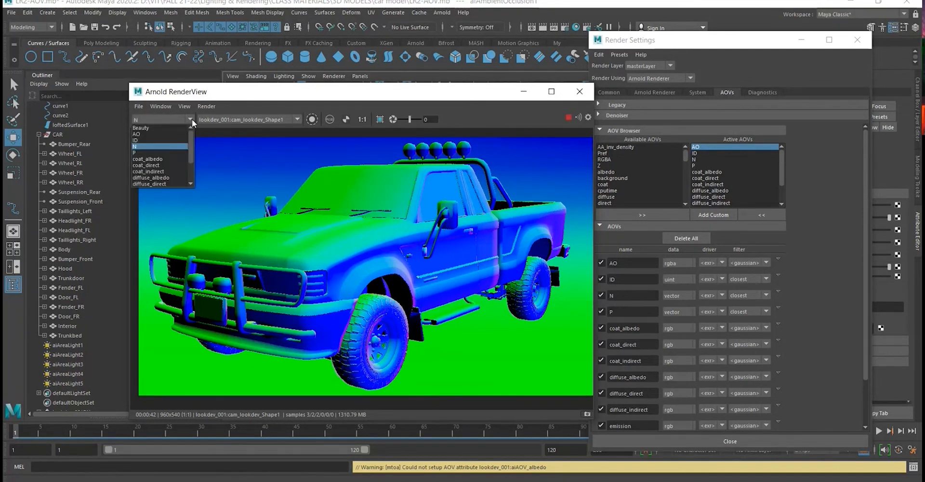
click(174, 152)
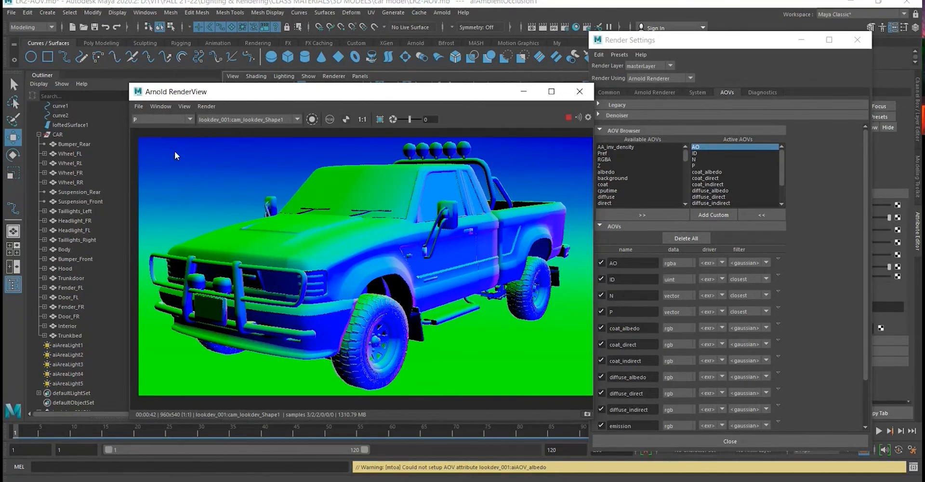
scroll(383, 238, down, 1)
scroll(383, 238, up, 1)
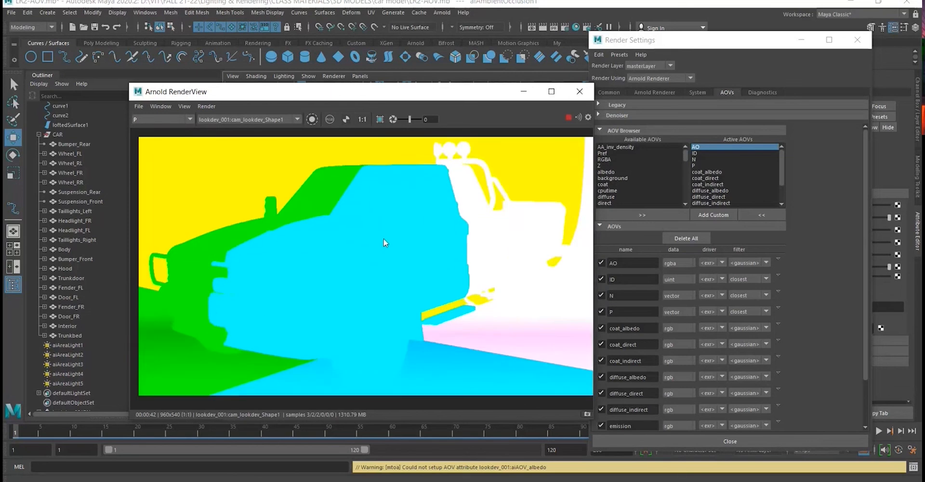
scroll(384, 238, down, 2)
scroll(383, 238, up, 2)
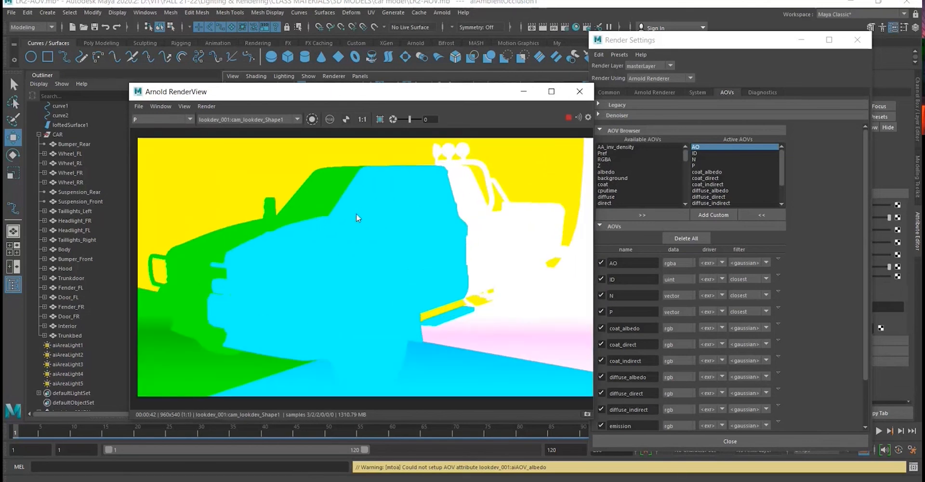
- Review the truck's coat passes in the RenderView one by one: coat_albedo, coat_direct and coat_indirect
click(190, 119)
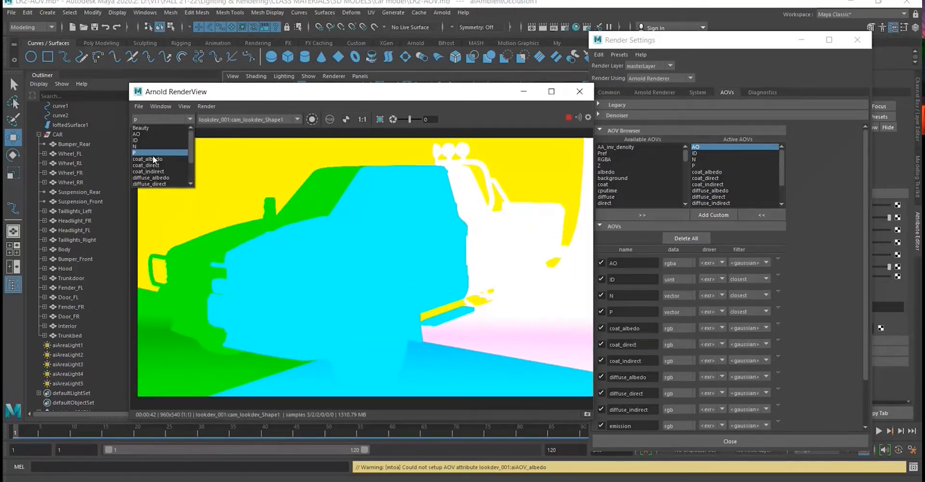
scroll(155, 163, down, 1)
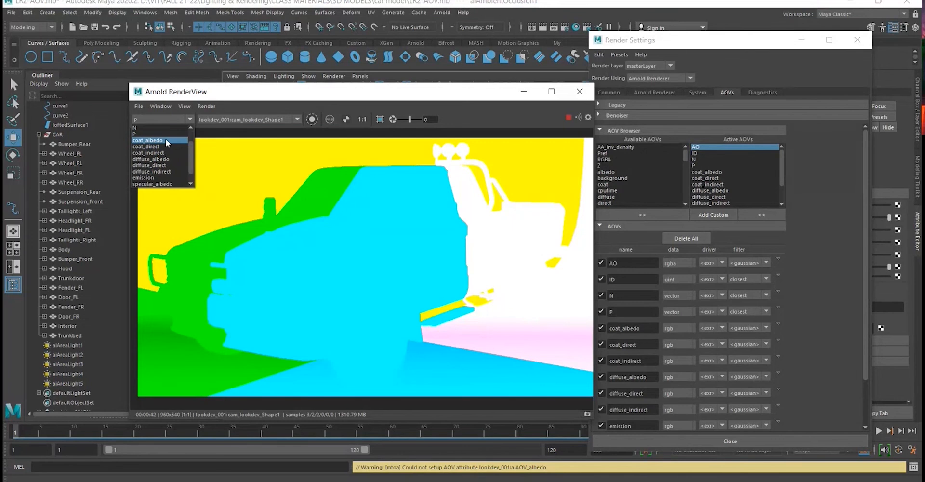
click(165, 139)
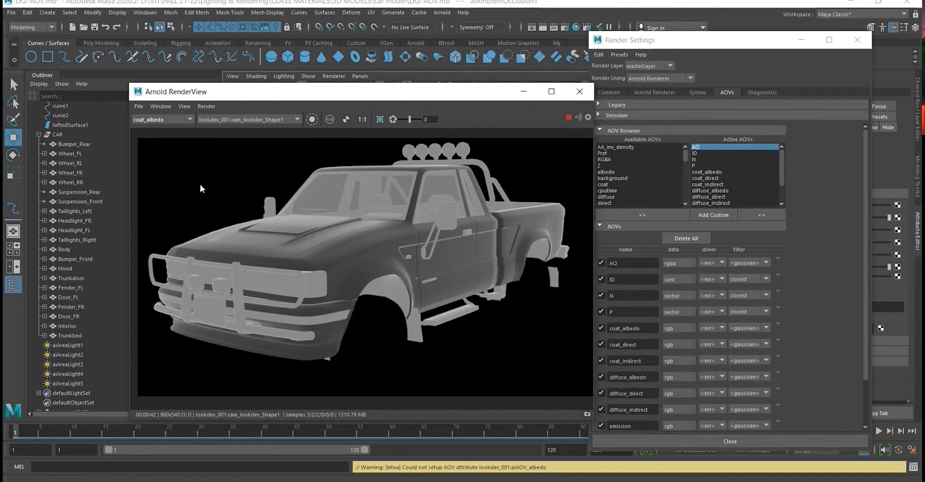
click(192, 119)
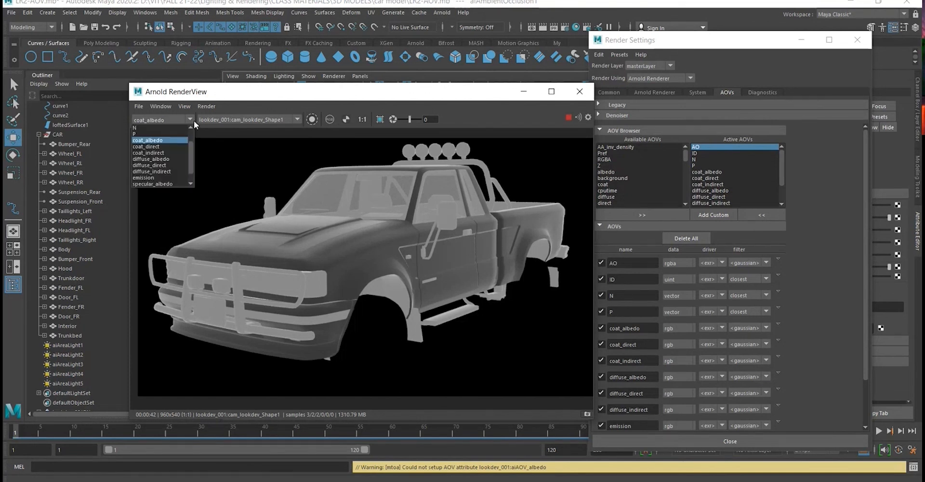
click(180, 145)
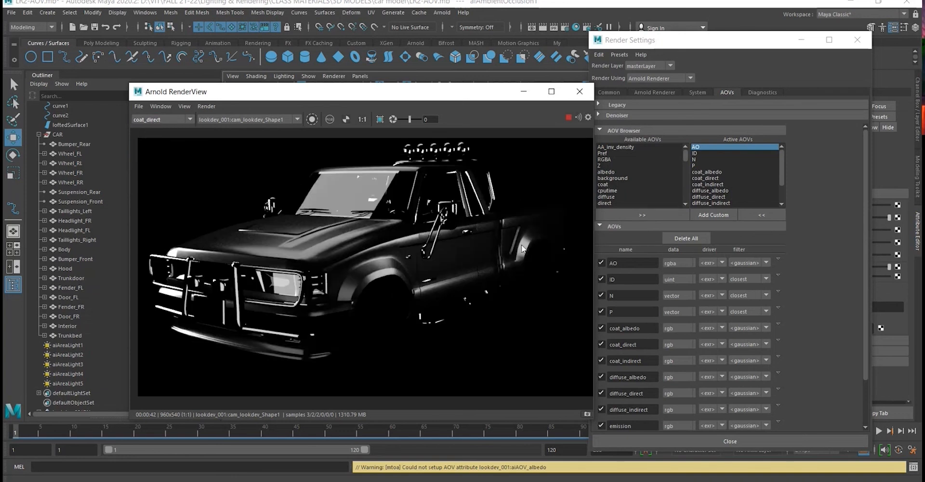
middle_drag(401, 250, 417, 256)
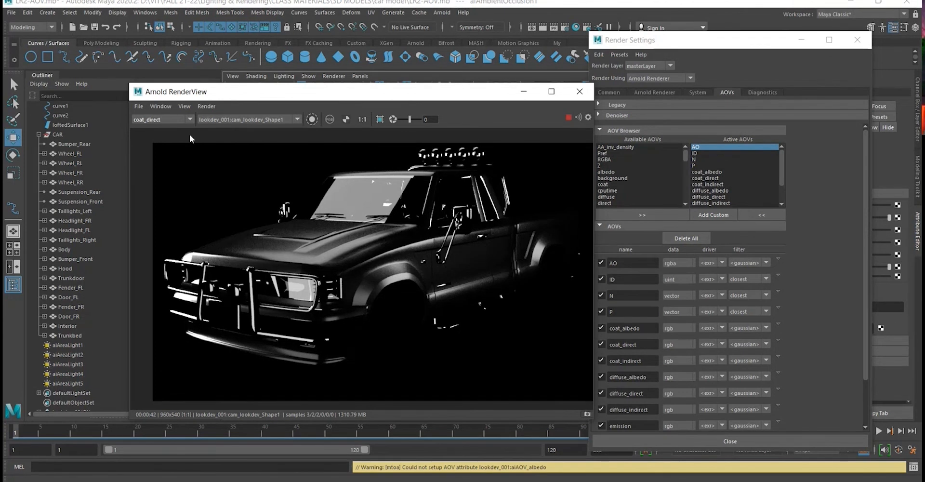
click(191, 119)
click(171, 151)
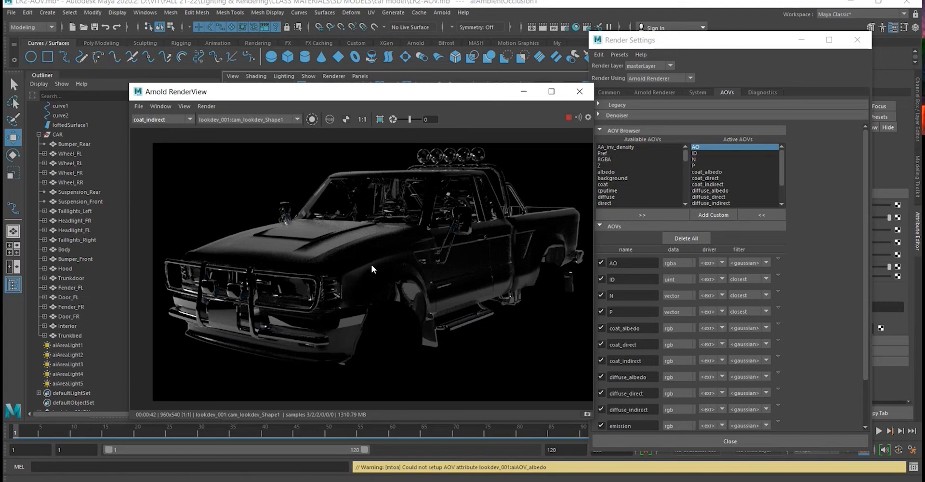
- Review the truck's diffuse passes in the RenderView one by one: diffuse_albedo, diffuse_direct and diffuse_indirect
click(190, 119)
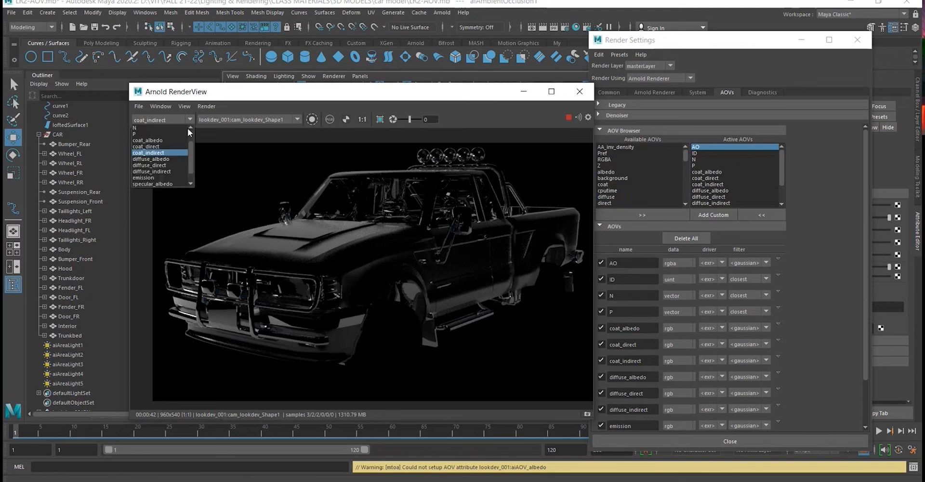
click(179, 160)
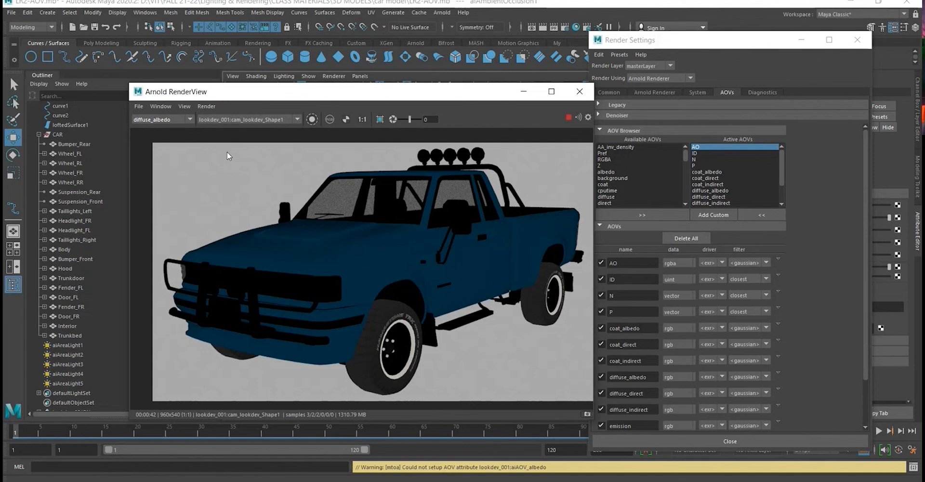
click(194, 120)
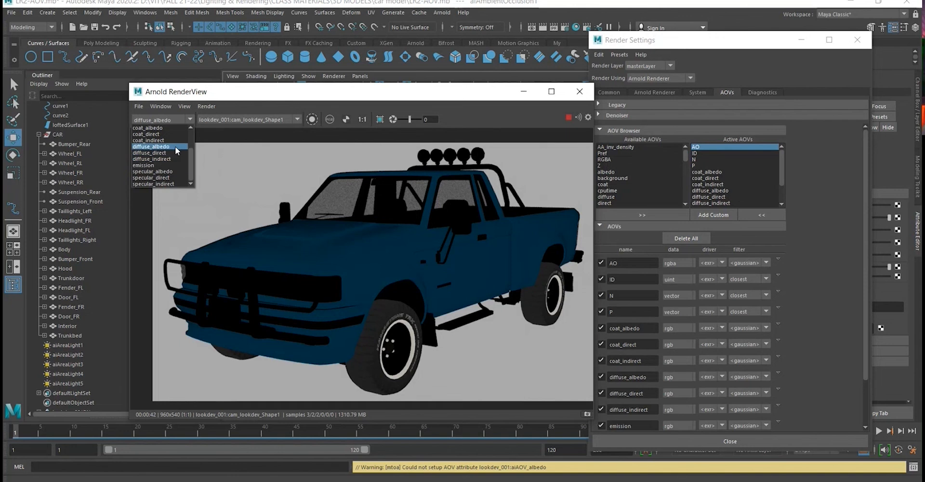
click(152, 147)
click(190, 119)
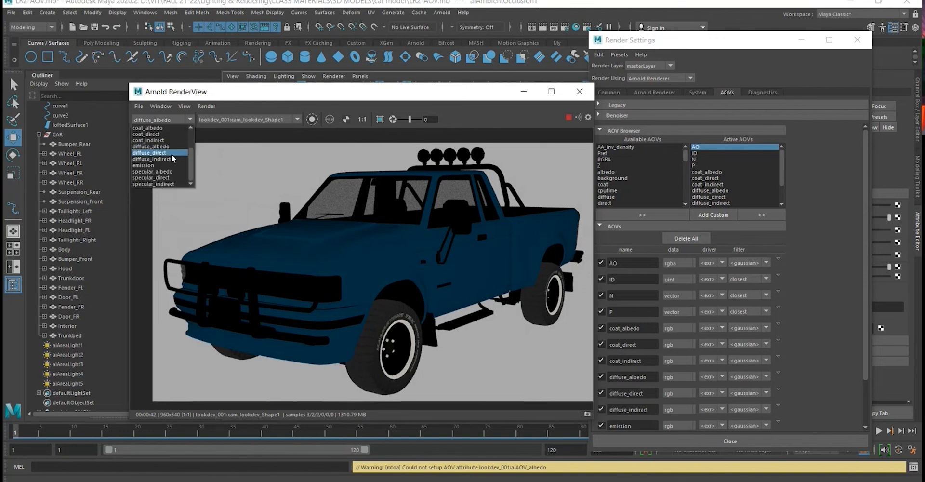
click(171, 153)
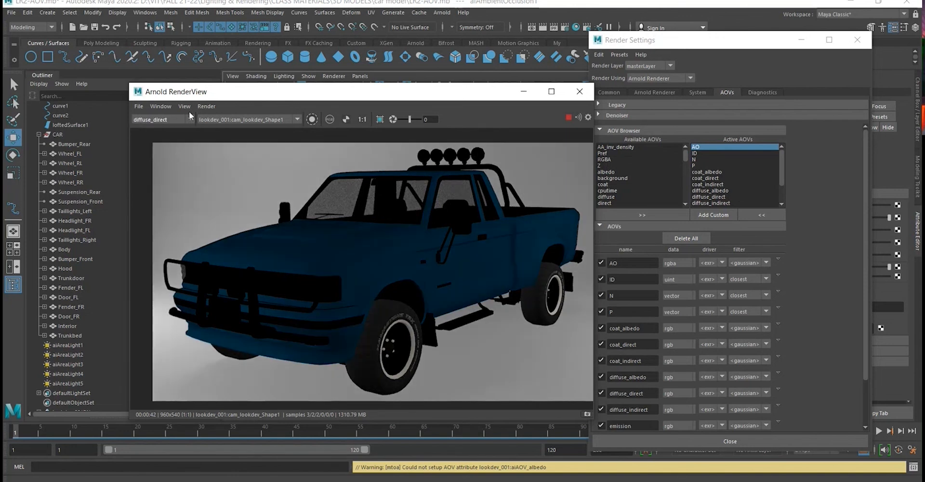
click(189, 120)
click(174, 158)
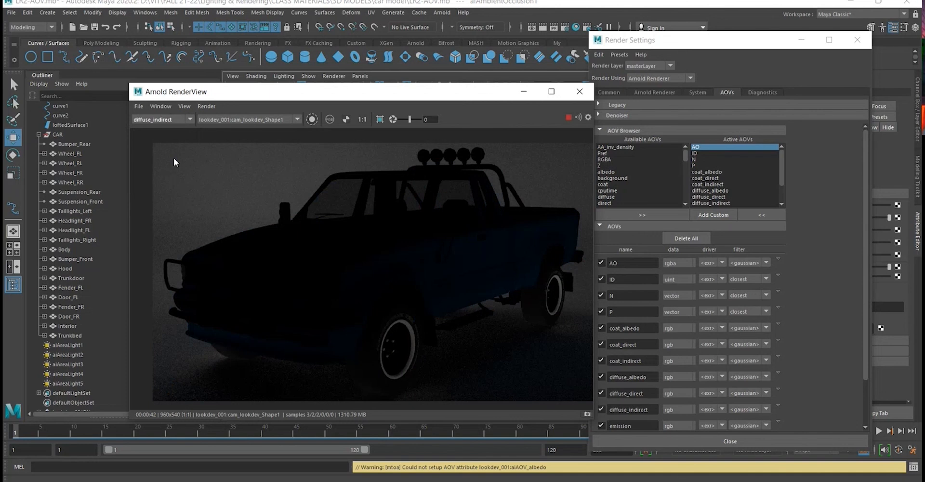
- Display the emission pass in the RenderView and inspect the whole frame
click(187, 119)
click(177, 164)
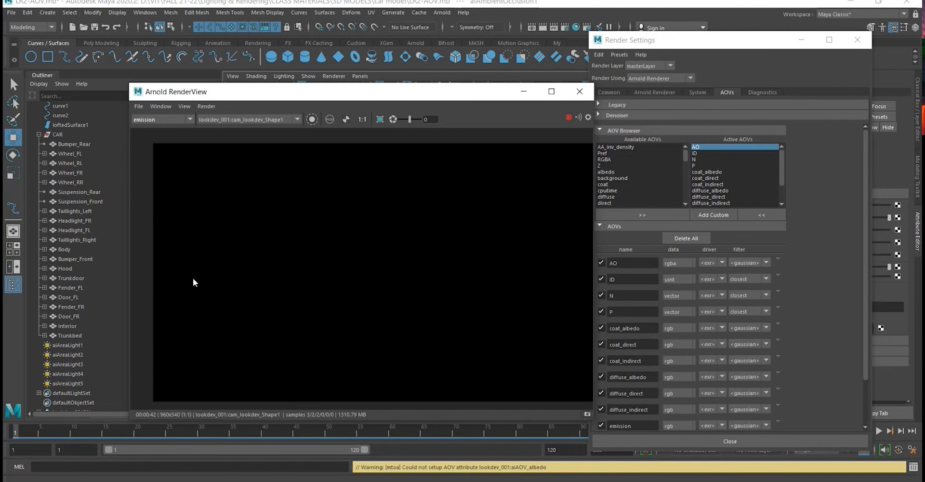
scroll(296, 261, down, 2)
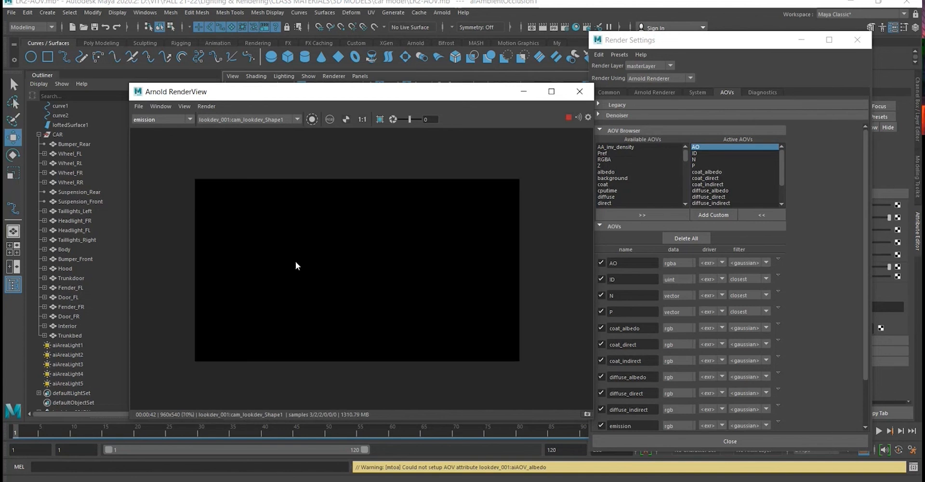
scroll(295, 261, up, 2)
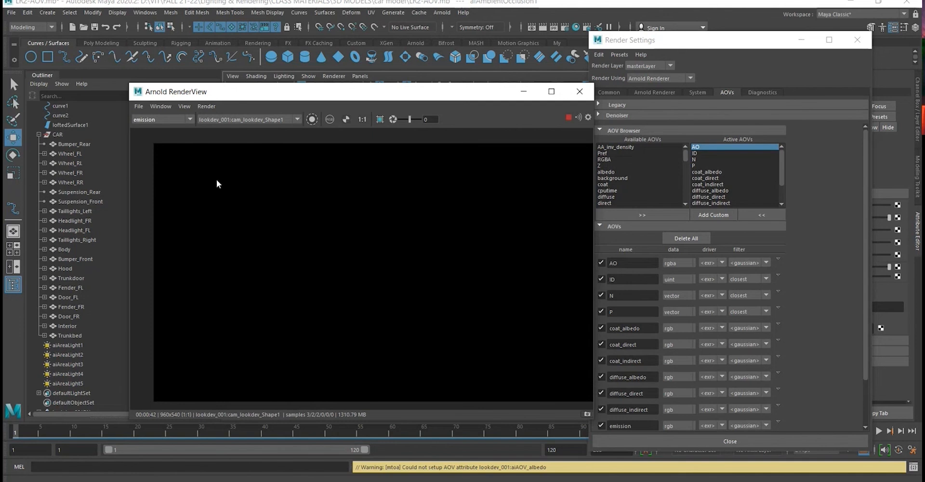
- Review the truck's specular passes in the RenderView one by one: specular_albedo, specular_direct and specular_indirect
click(183, 120)
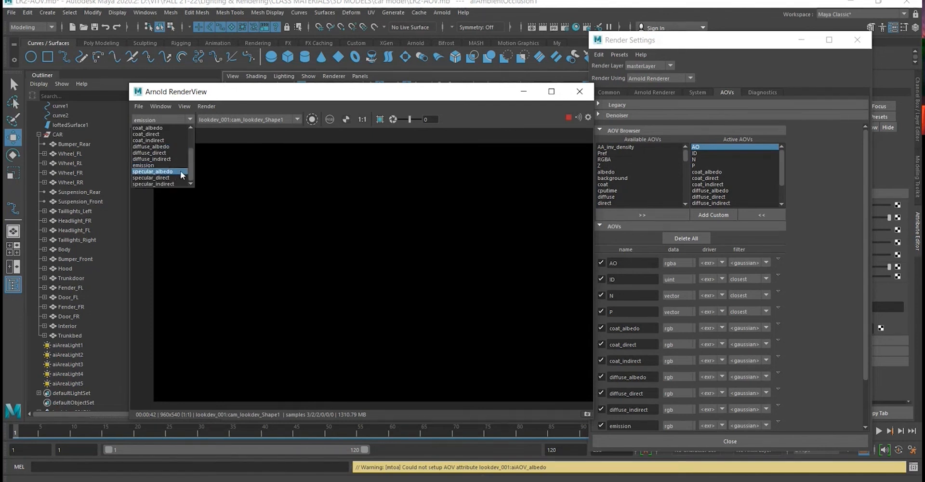
click(151, 171)
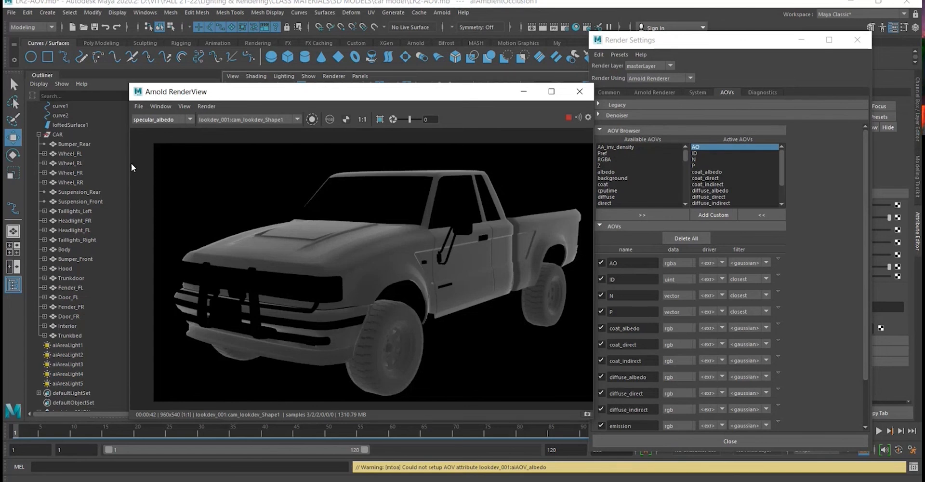
click(161, 122)
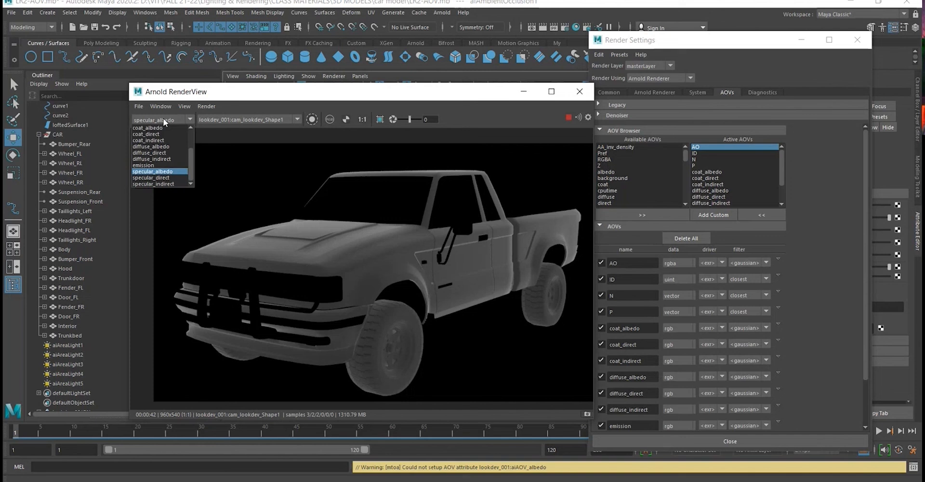
click(169, 178)
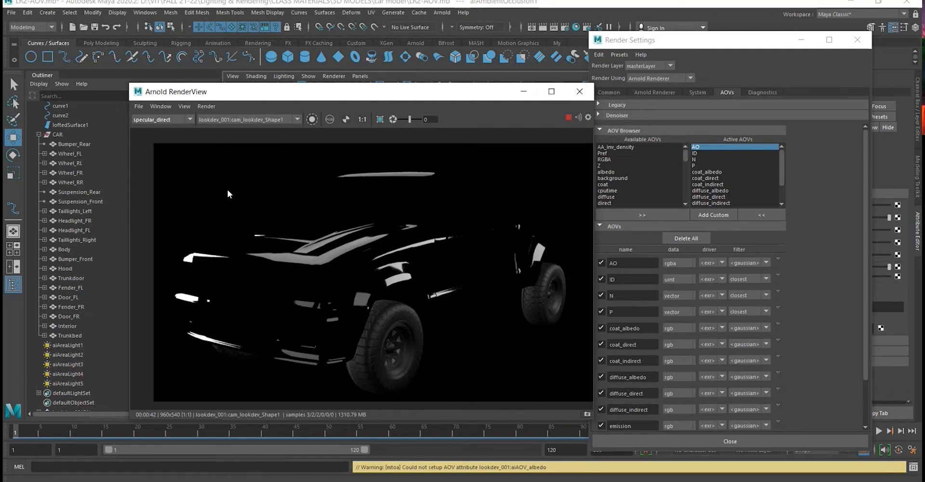
click(190, 119)
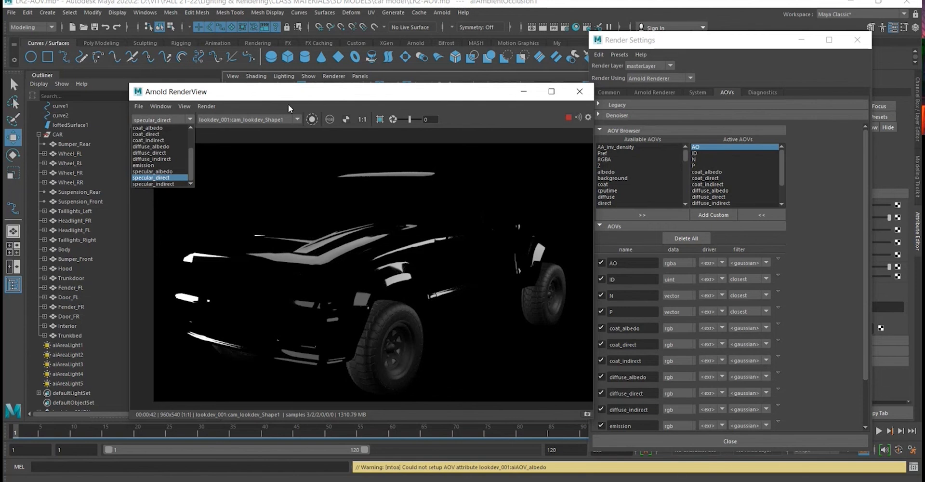
click(172, 182)
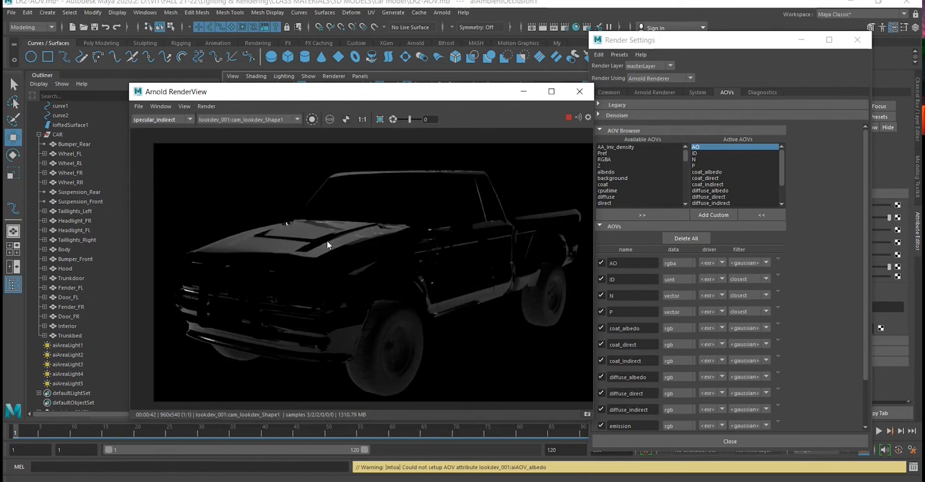
- Look through the RenderView's list of available passes and display the Beauty pass of the truck again
click(190, 119)
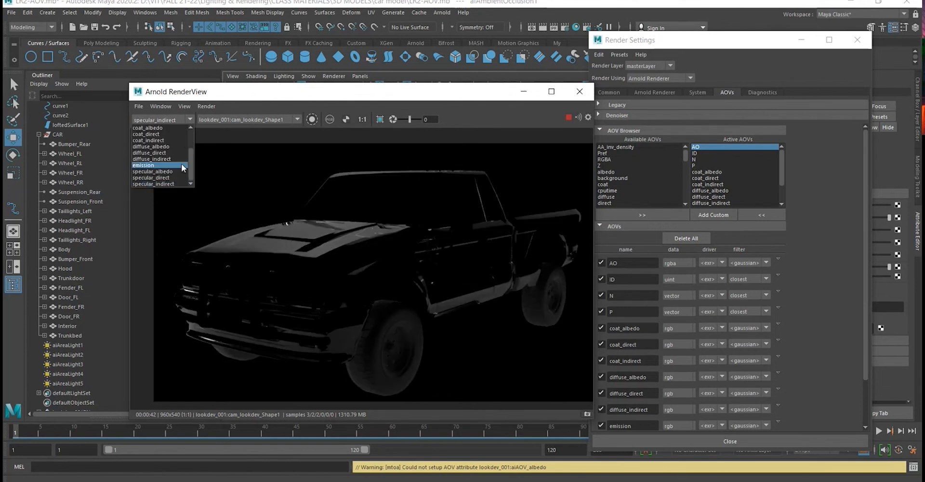
scroll(177, 176, up, 2)
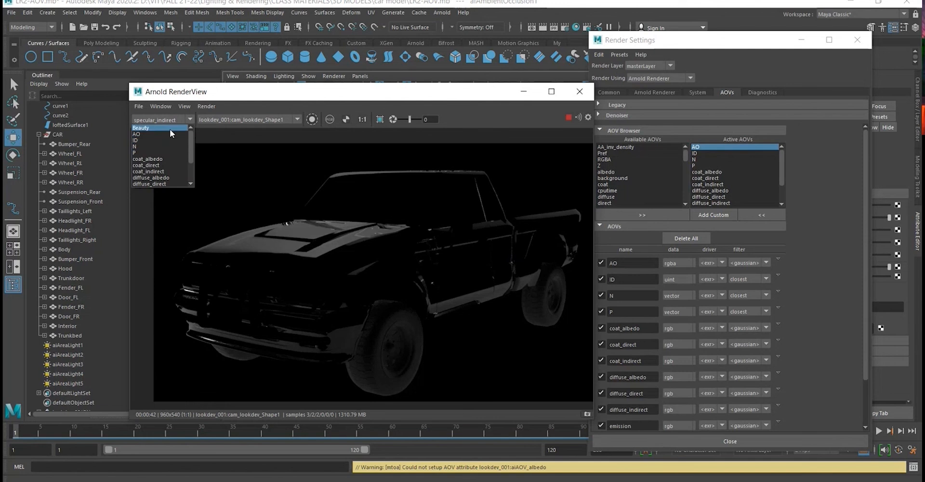
click(214, 98)
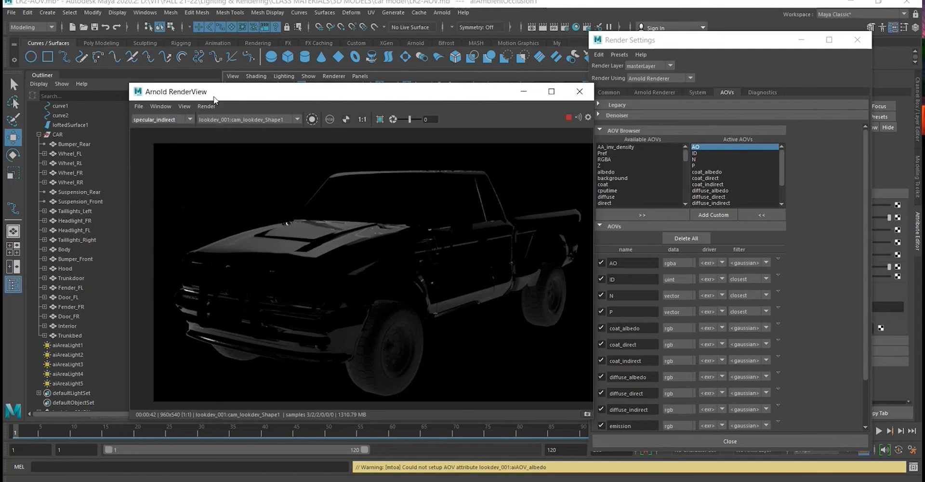
click(190, 120)
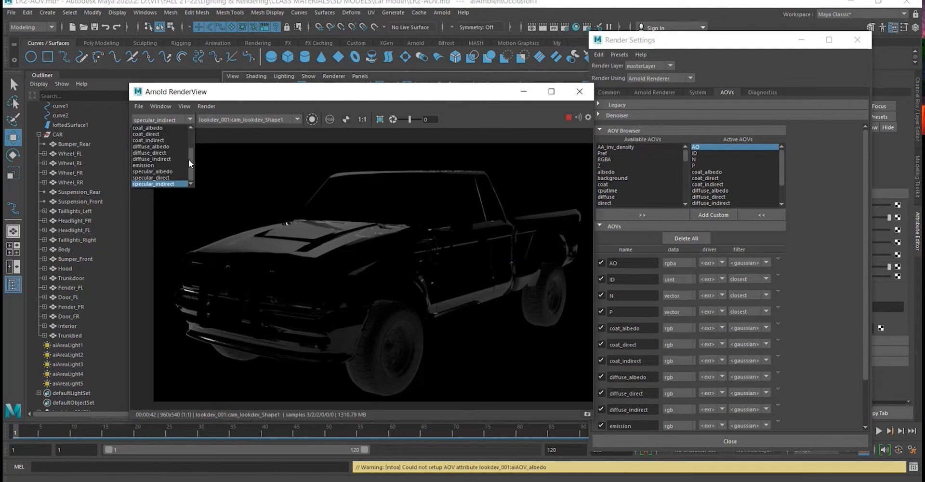
drag(191, 164, 191, 147)
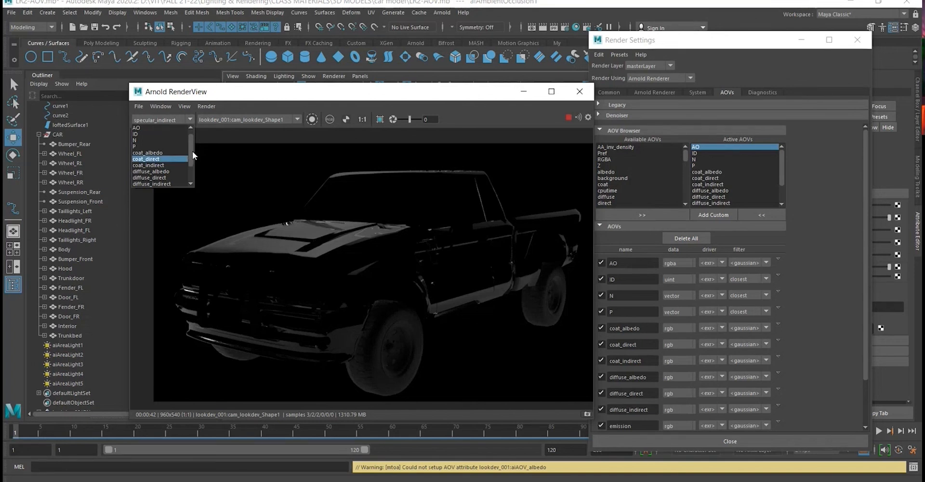
scroll(192, 152, up, 1)
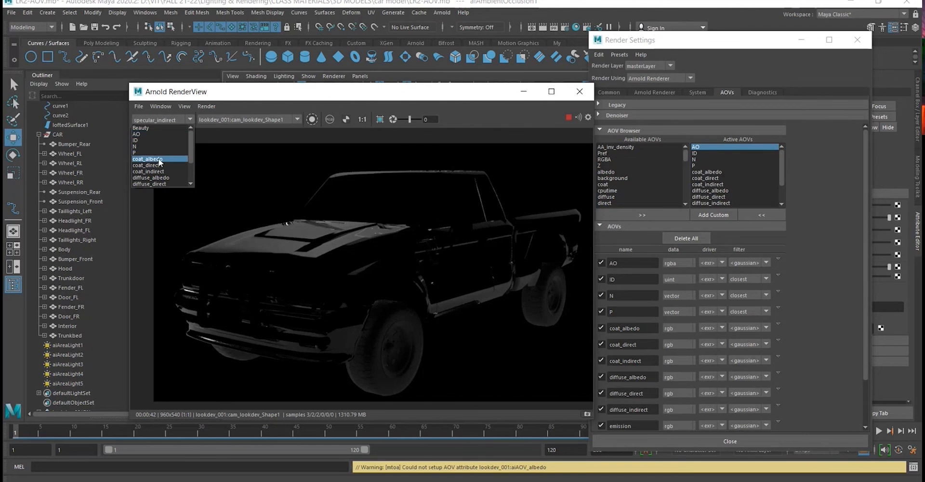
scroll(179, 152, down, 3)
scroll(145, 140, up, 2)
click(146, 127)
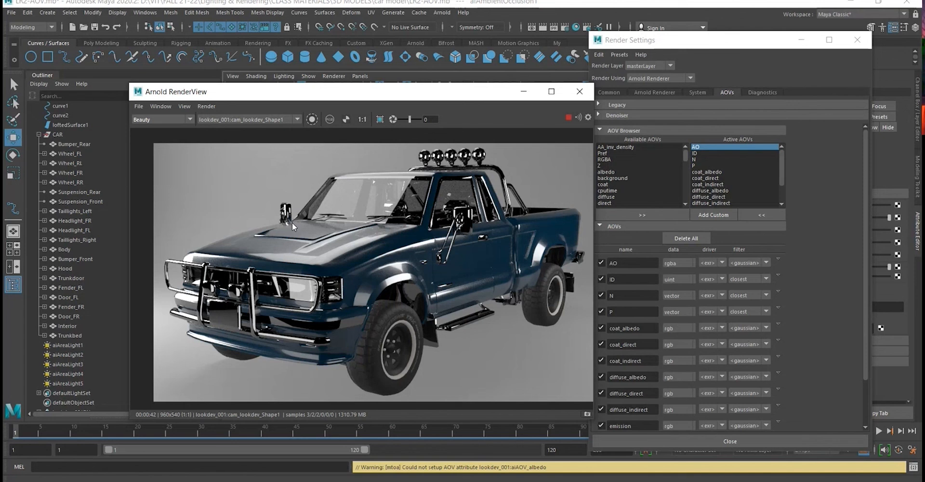
- Display the AO pass and start saving its image, creating and opening a new LR2 folder inside the project's images folder
click(192, 120)
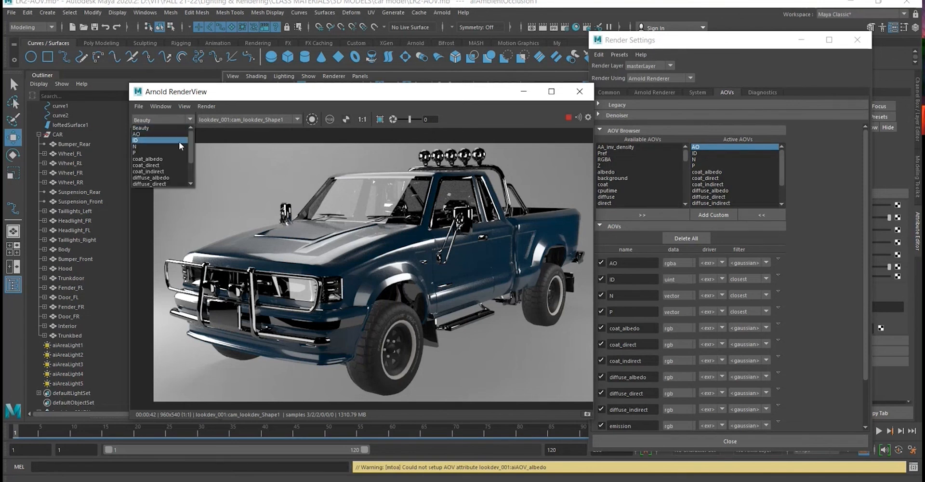
click(181, 134)
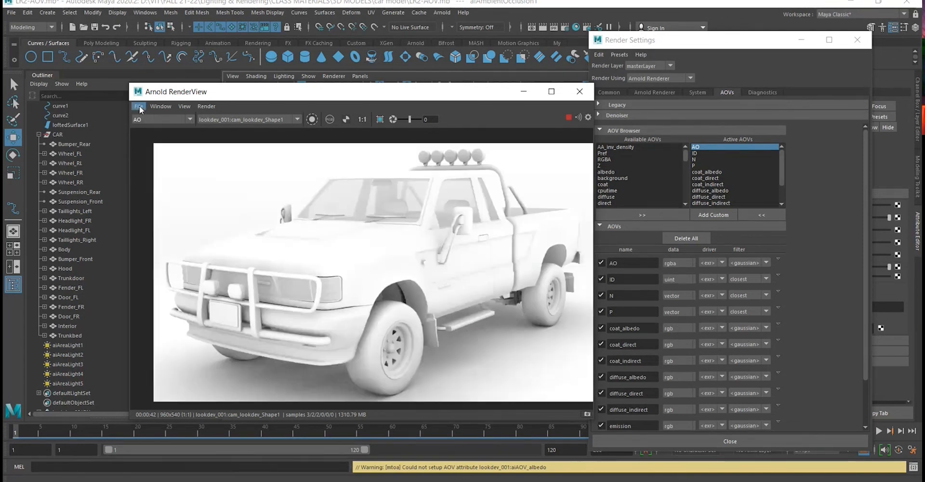
click(139, 106)
click(254, 179)
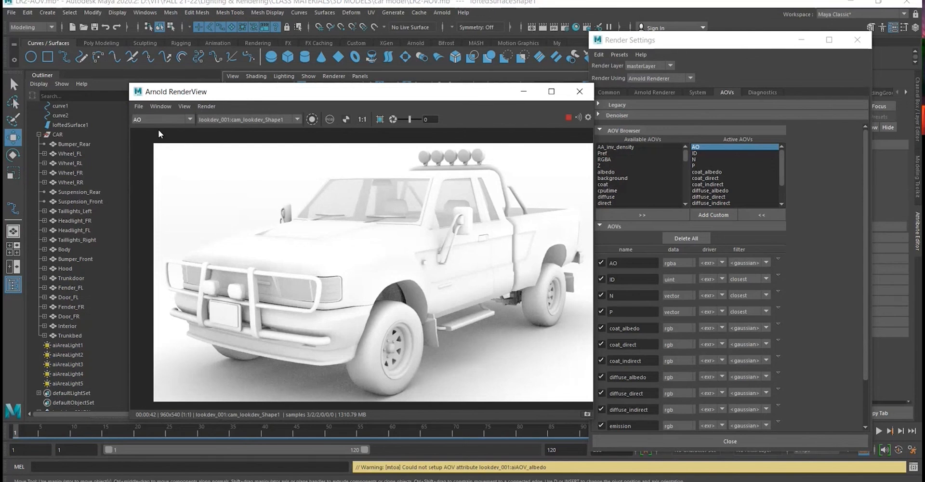
click(138, 106)
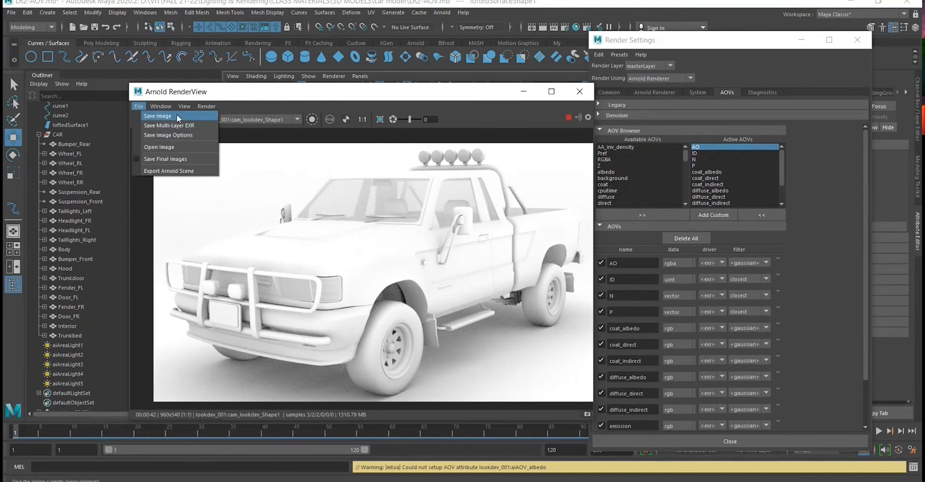
click(177, 115)
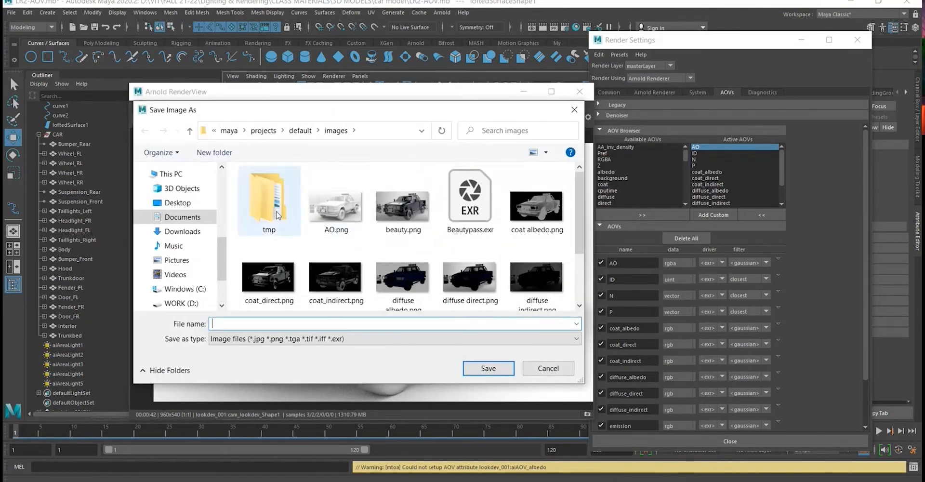
scroll(231, 169, down, 2)
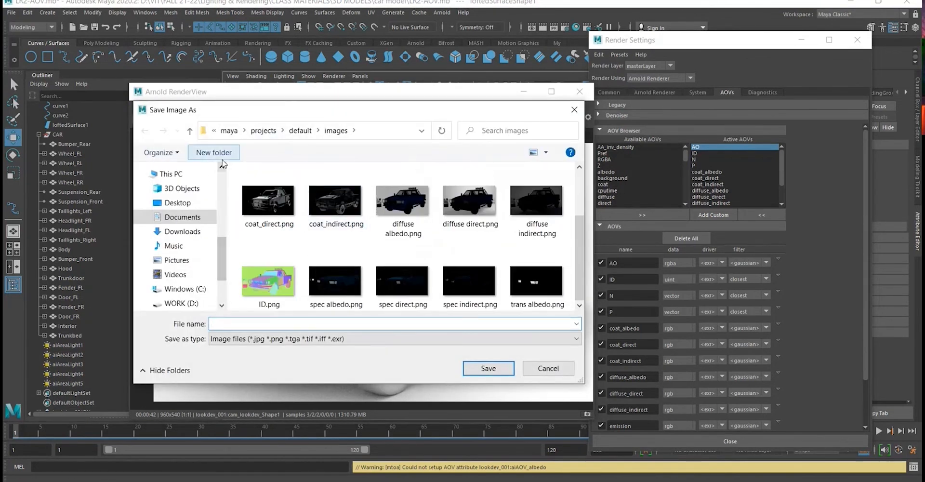
click(213, 152)
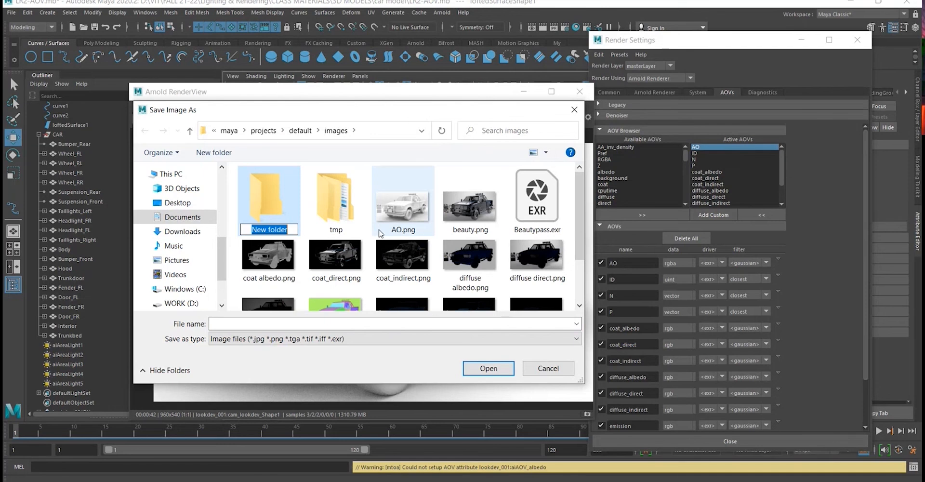
text(LR2)
key(Return)
key(Return)
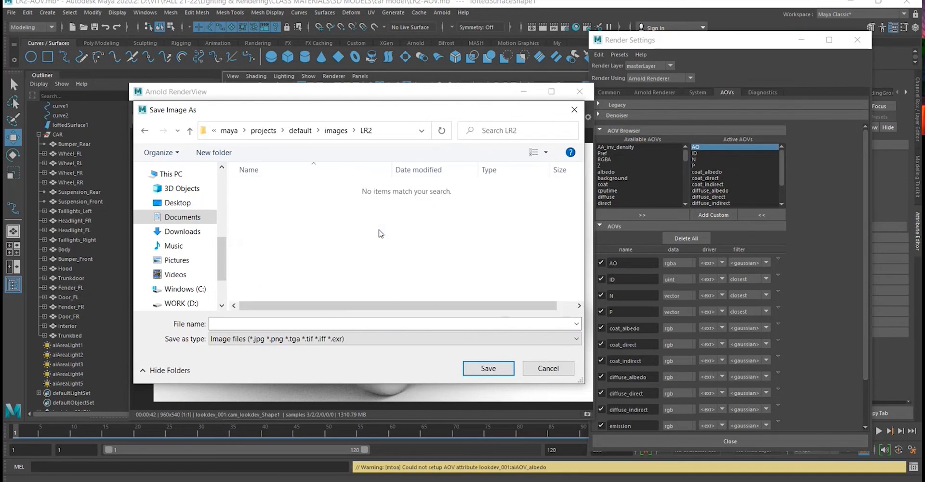
- Copy the LR2 folder's path and save the AO pass there as AO.png
click(395, 131)
key(ctrl+c)
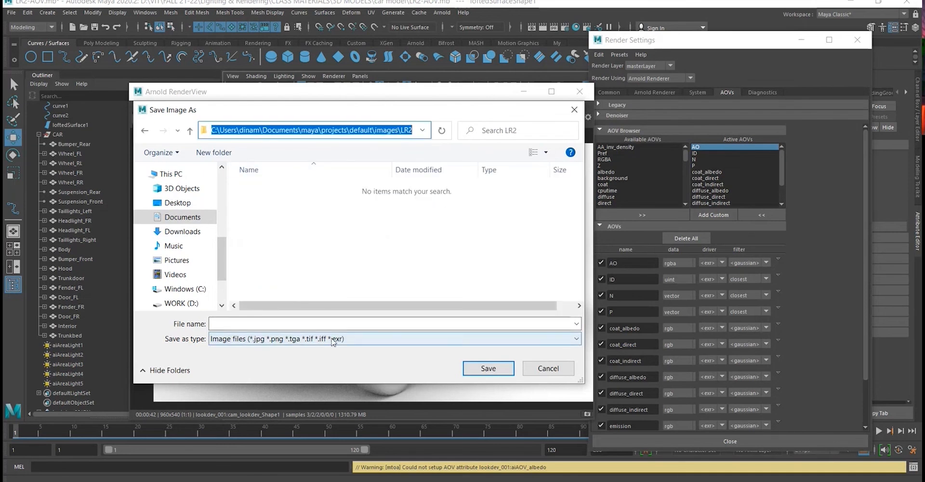
click(324, 323)
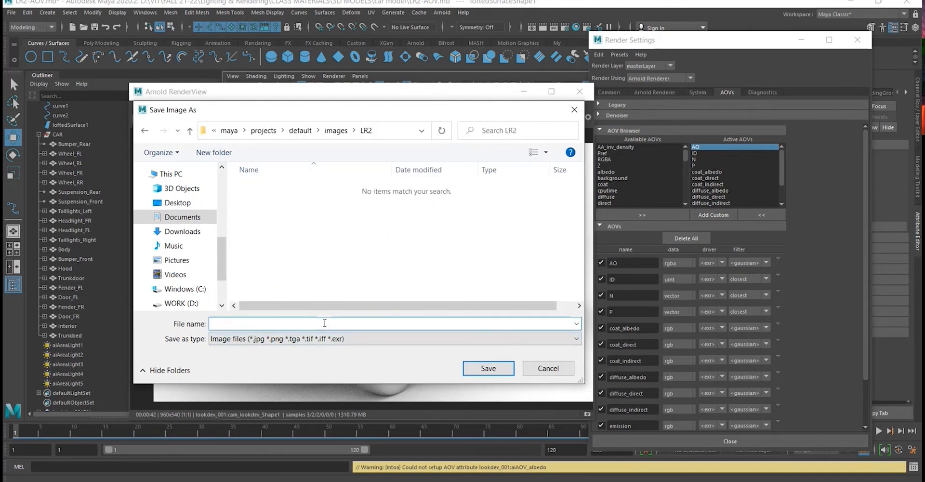
drag(303, 112, 432, 100)
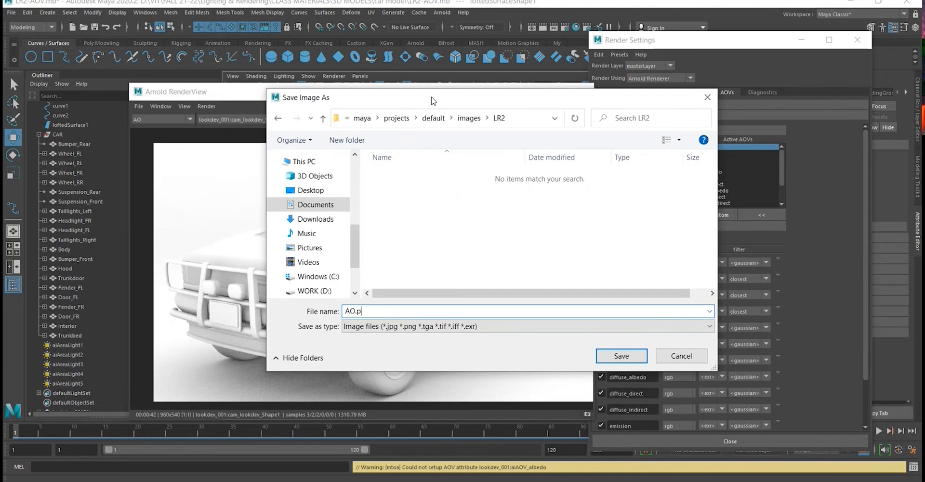
text(AO.png)
key(Return)
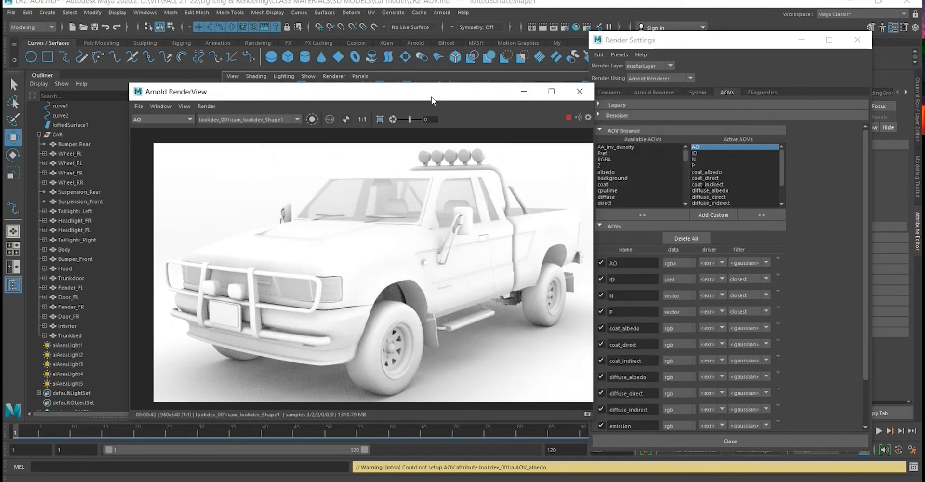
- Display the ID pass of the truck in the RenderView
click(145, 116)
click(148, 134)
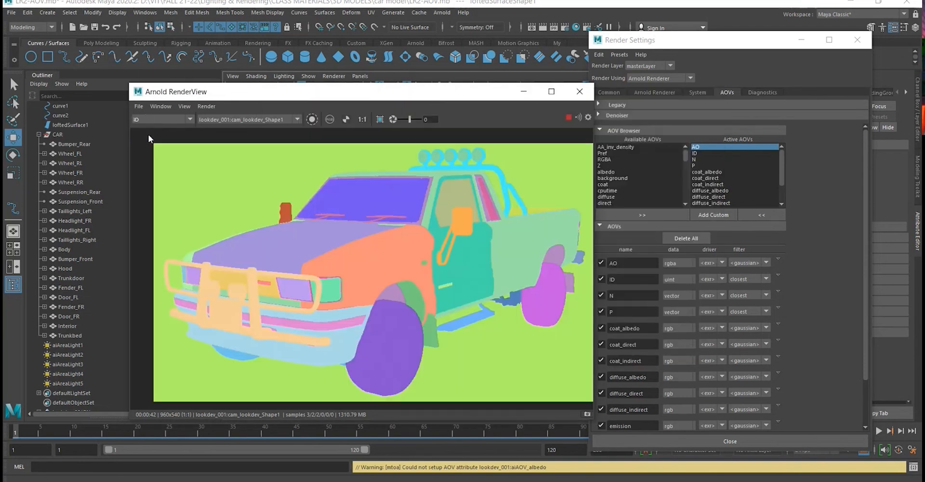
click(138, 106)
click(143, 118)
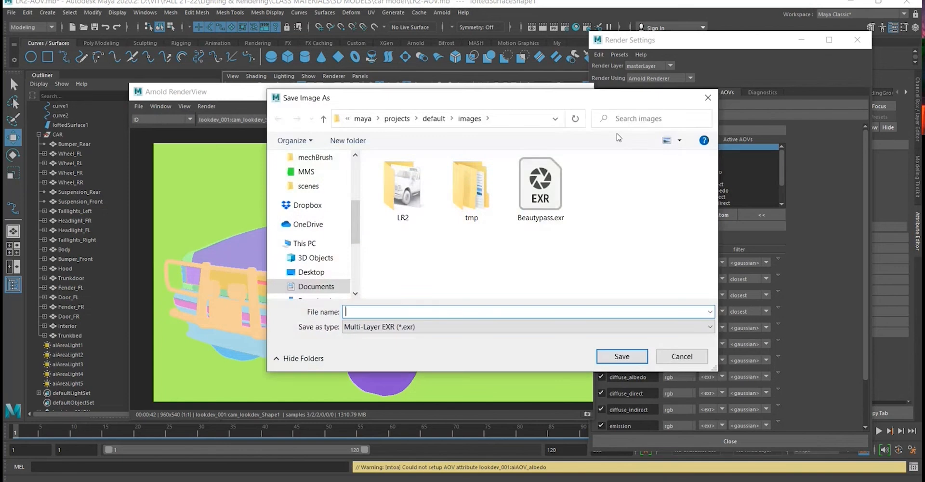
click(708, 96)
- Save the displayed ID pass as id.png in the images\LR2 folder, using the copied folder path
click(136, 106)
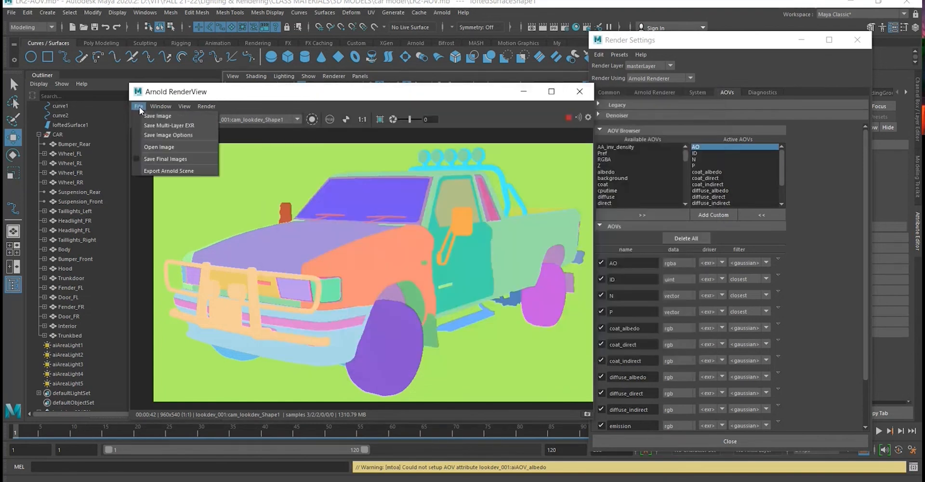
click(148, 117)
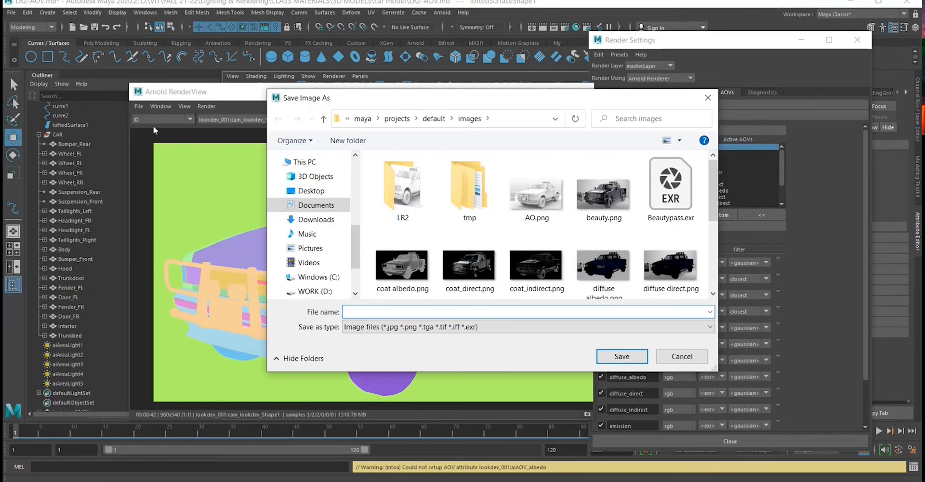
key(ctrl+v)
key(Return)
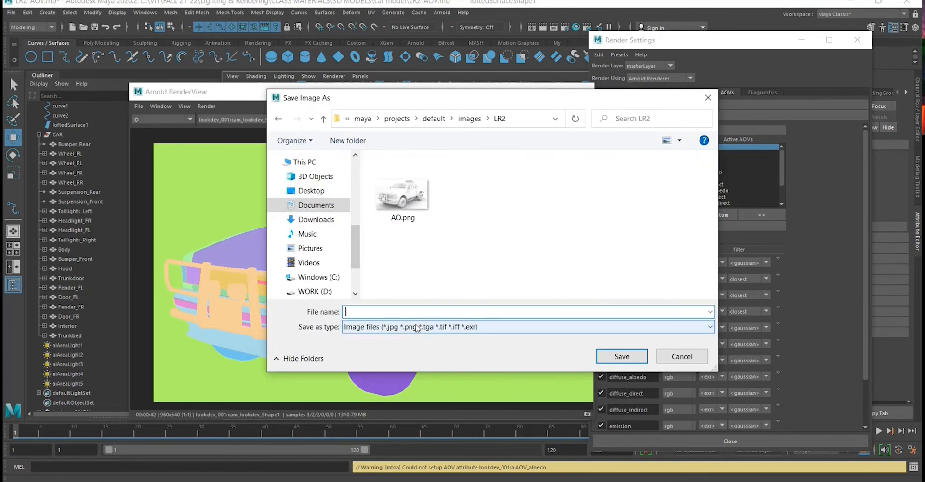
text(id)
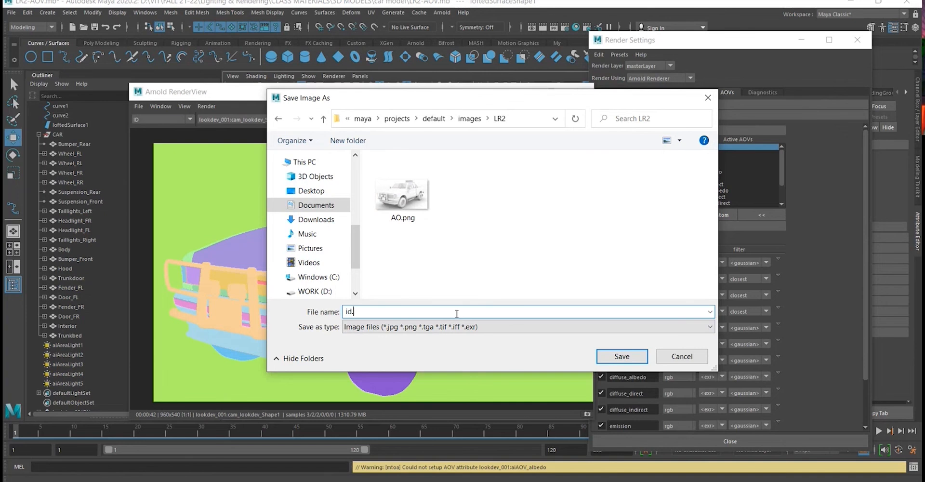
text(.png)
key(Return)
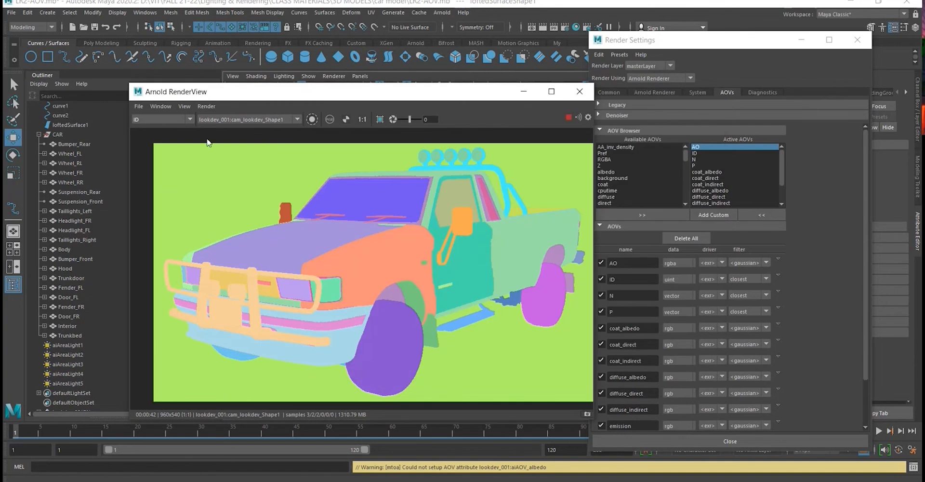
- Display the N pass in the RenderView and save it as normal.png in the images\LR2 folder
click(191, 119)
click(178, 147)
click(139, 105)
click(154, 116)
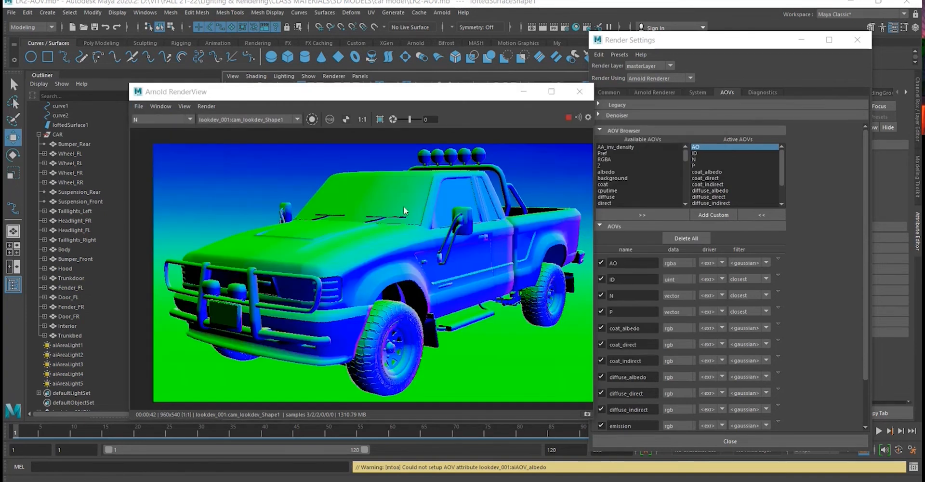
double_click(394, 182)
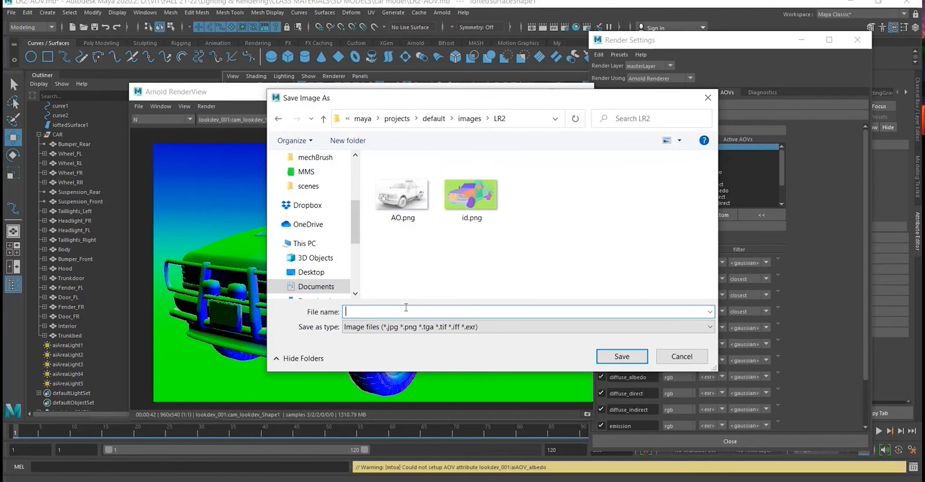
text(normal)
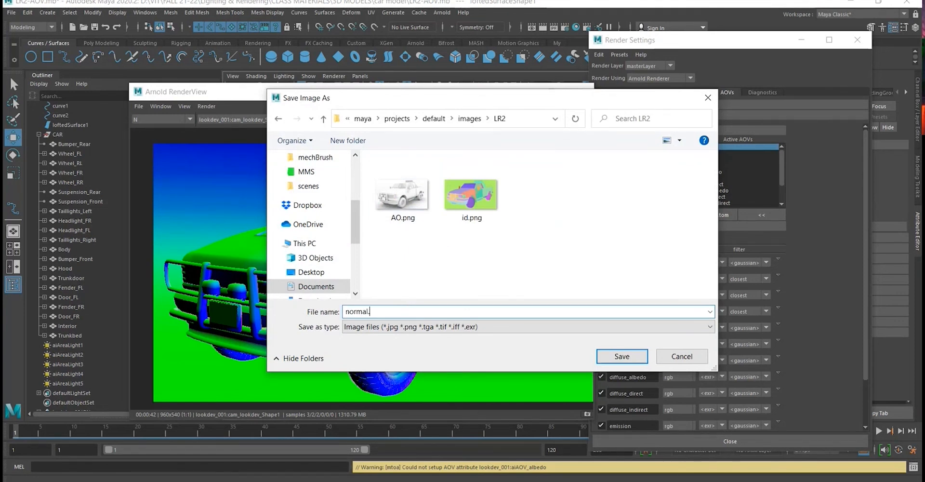
text(.png)
key(Return)
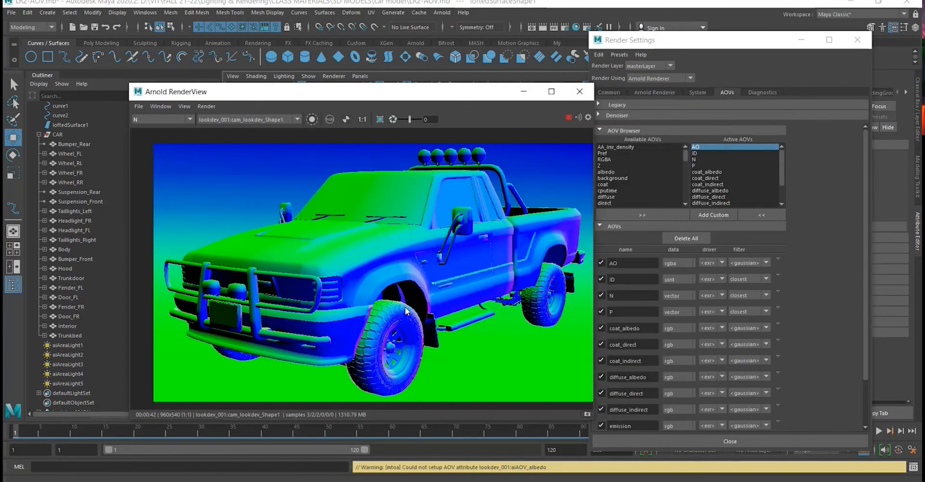
- Display the P pass and save it as position.png in the LR2 folder
click(190, 120)
click(183, 154)
click(139, 106)
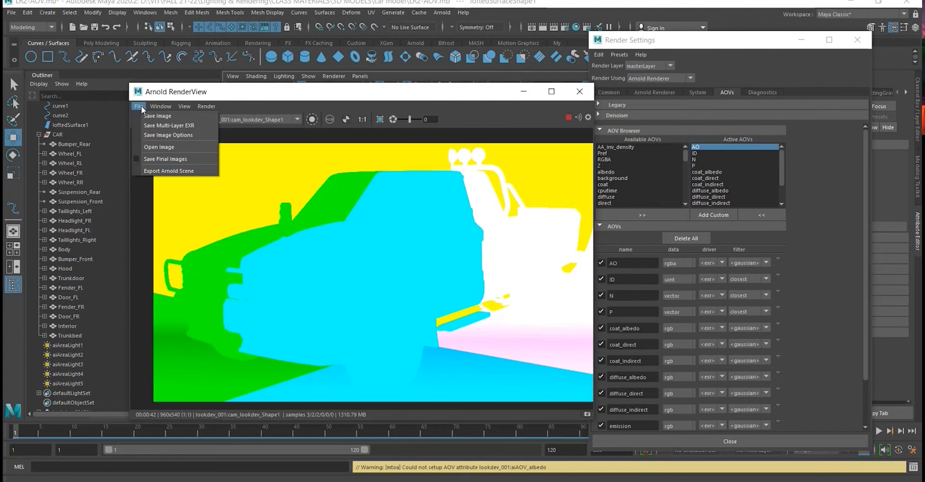
click(182, 119)
click(424, 313)
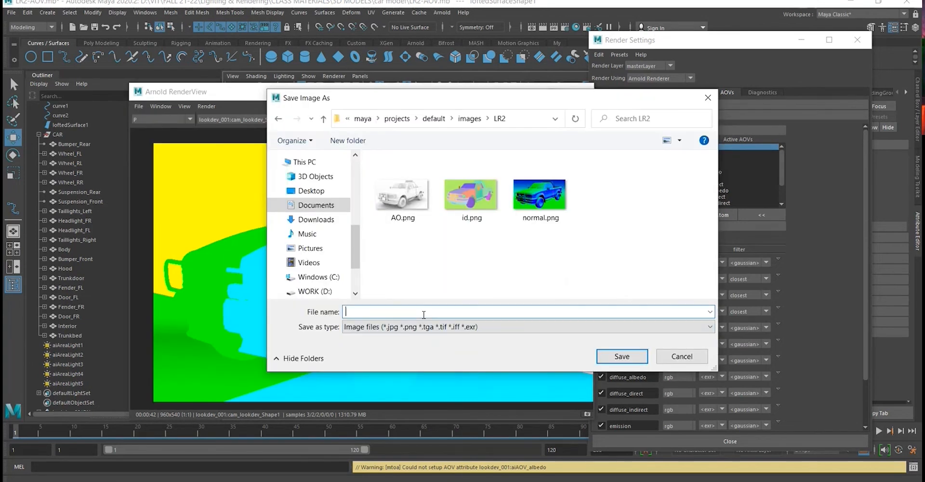
text(position)
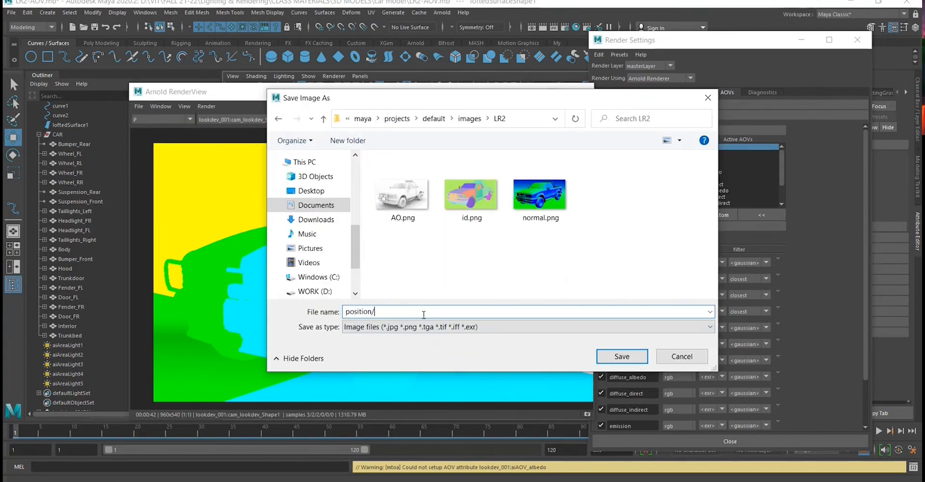
text(.png)
key(Return)
- Display the coat_albedo pass and save it as coat albedo.png in the LR2 folder
click(169, 117)
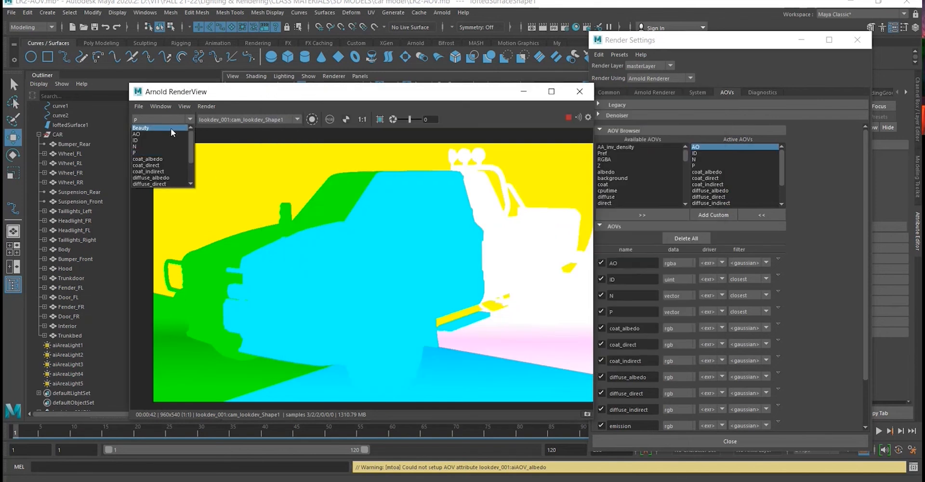
click(171, 159)
click(141, 106)
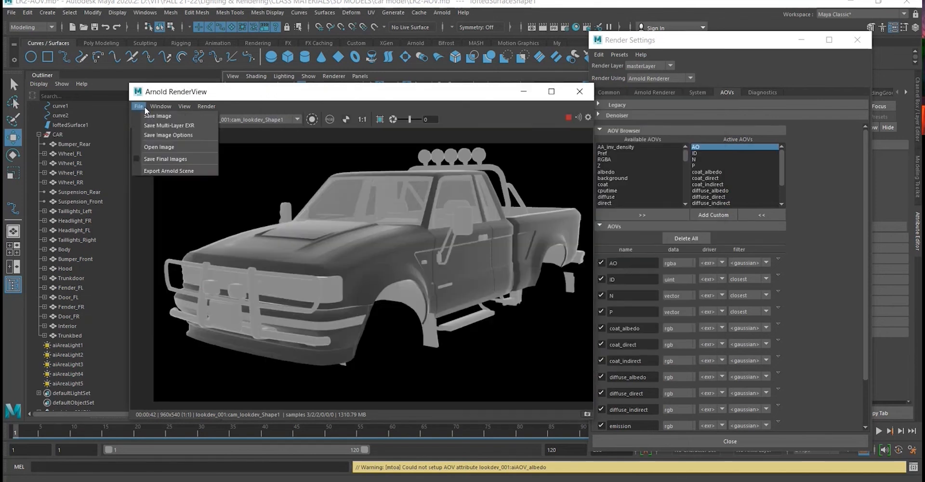
click(175, 116)
double_click(396, 189)
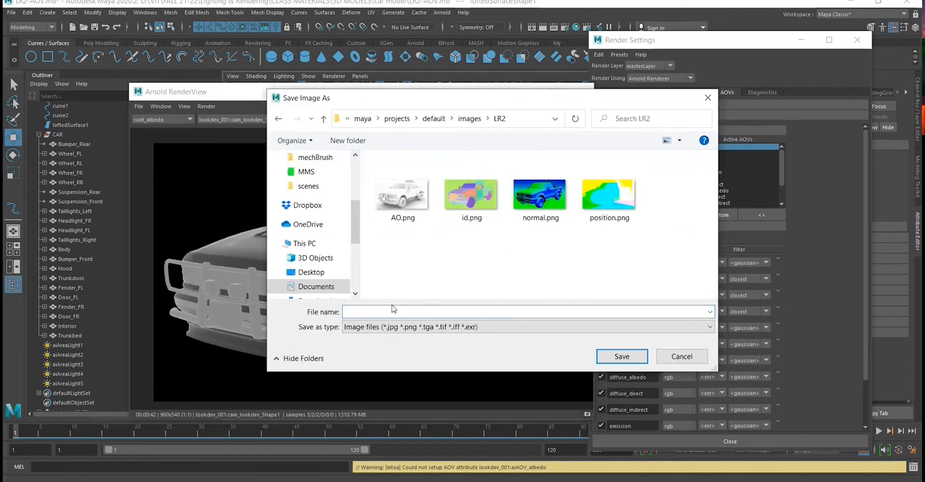
click(393, 311)
text(coat albedo.png)
click(621, 356)
- Display the coat_direct pass and save it as coat direct.png in the LR2 folder
click(182, 119)
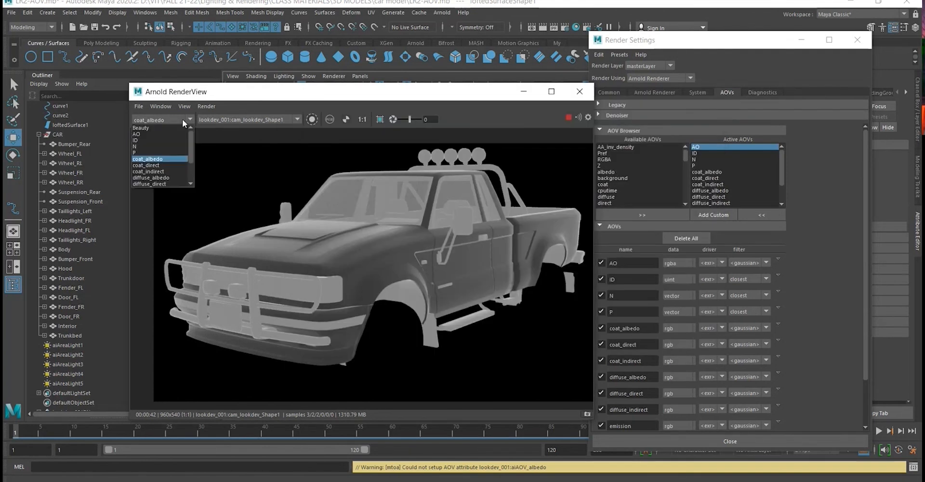
click(178, 167)
click(138, 106)
click(149, 112)
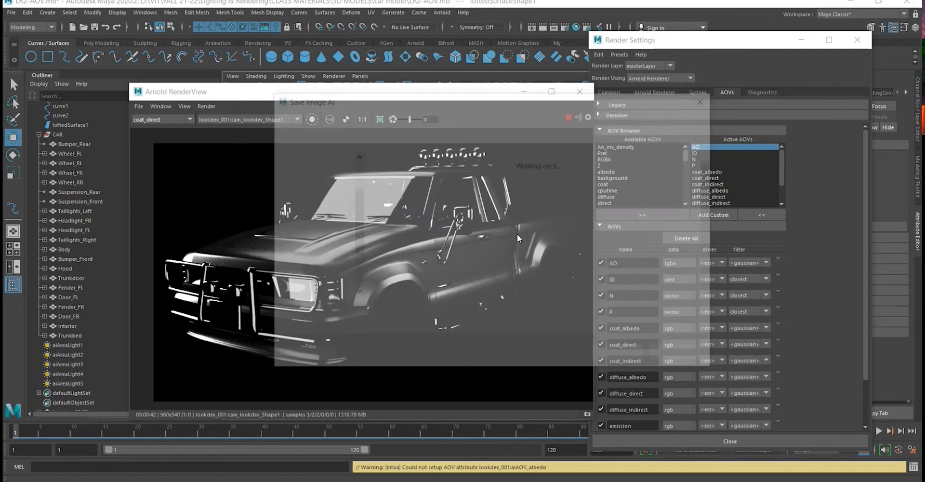
double_click(403, 191)
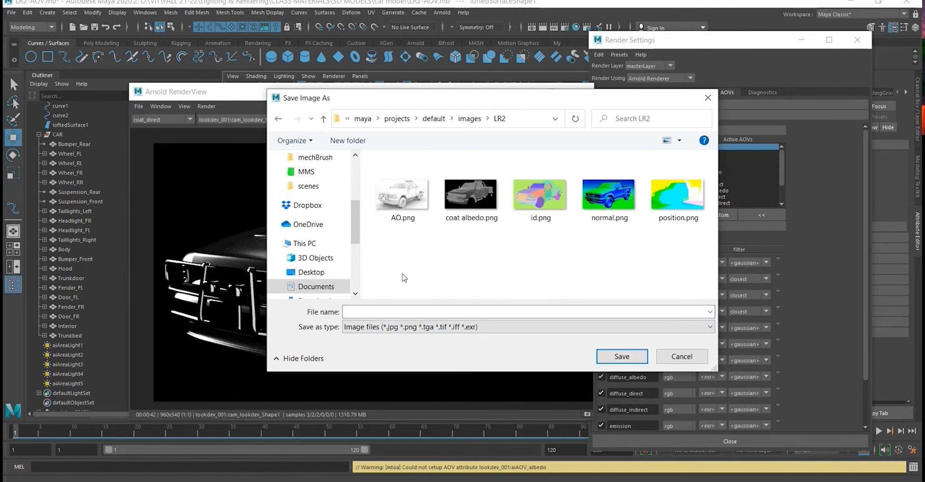
key(c)
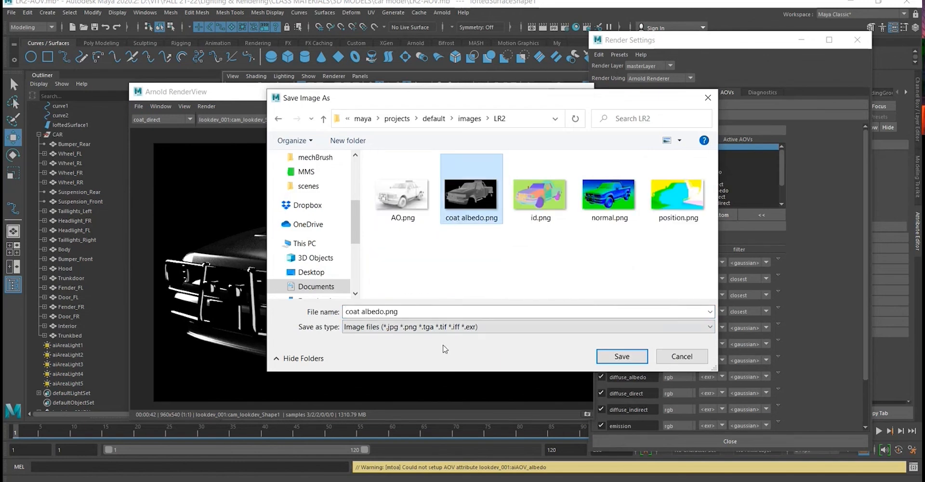
click(440, 313)
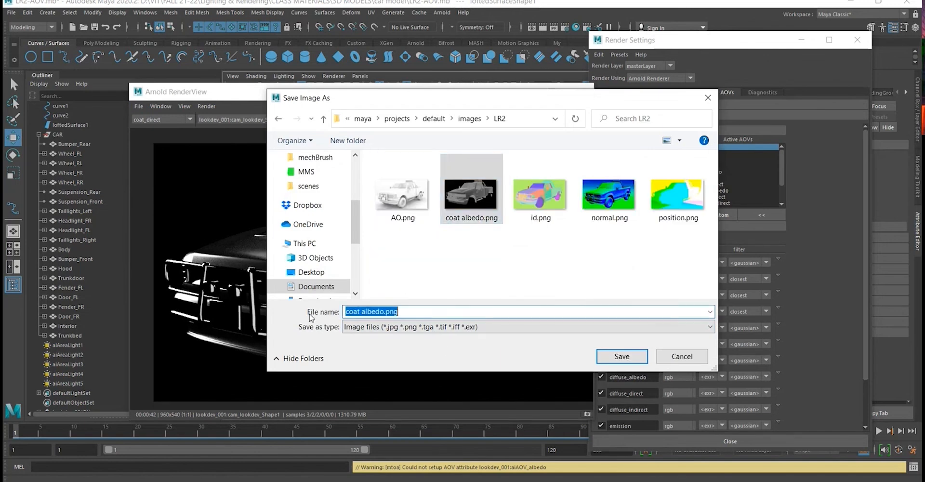
text(coat )
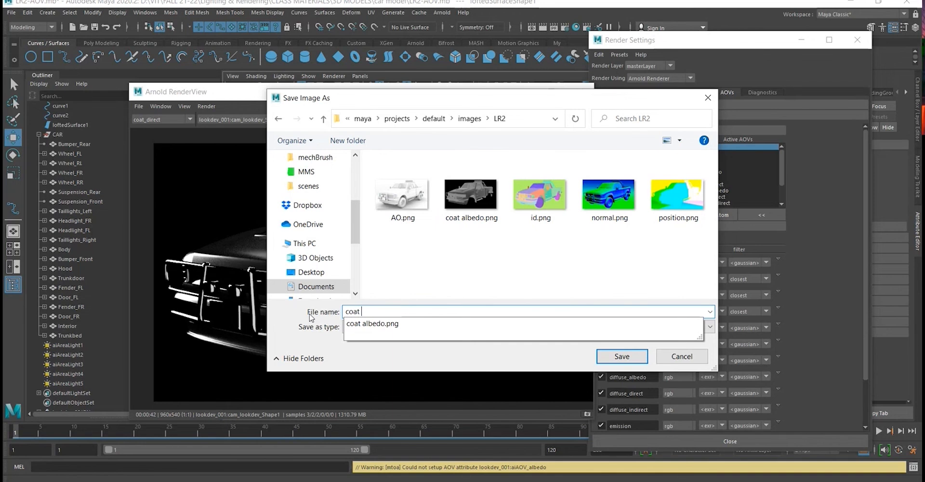
text(direct.png)
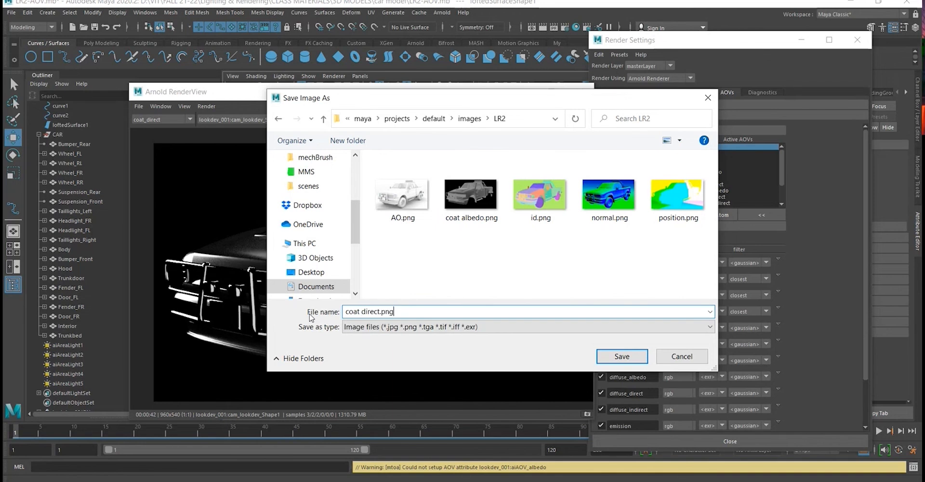
key(Return)
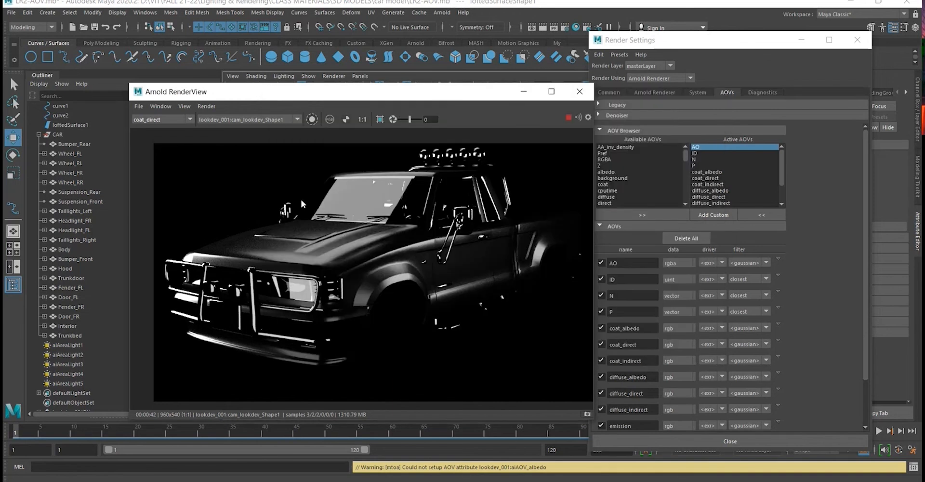
- Compare the truck's coat_albedo, coat_direct and coat_indirect passes in the RenderView
click(174, 124)
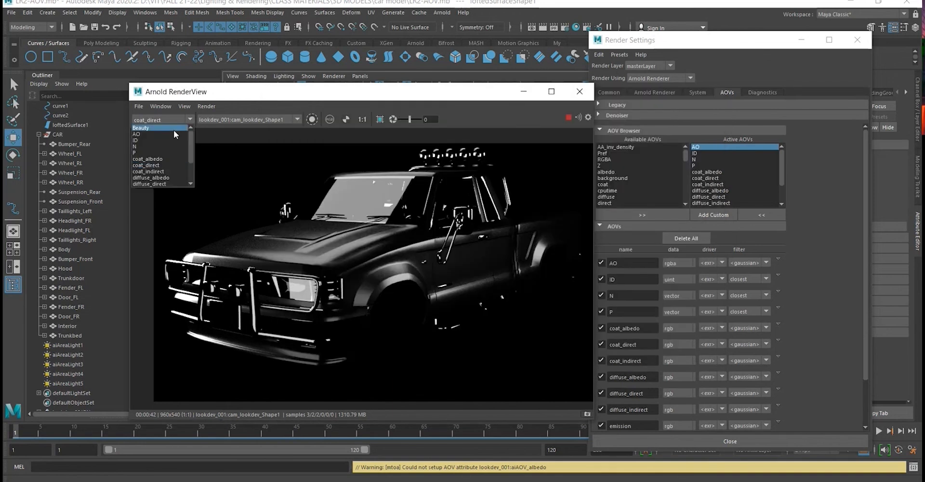
click(167, 159)
click(171, 119)
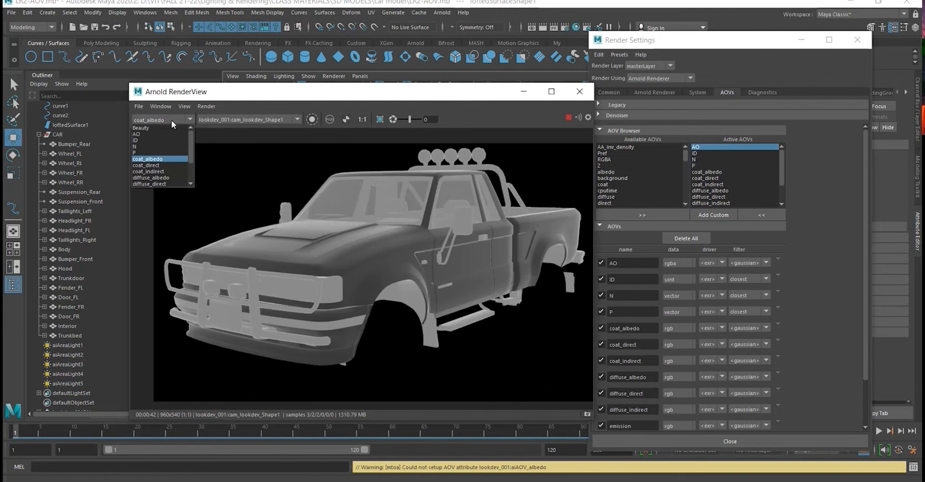
click(170, 165)
click(169, 118)
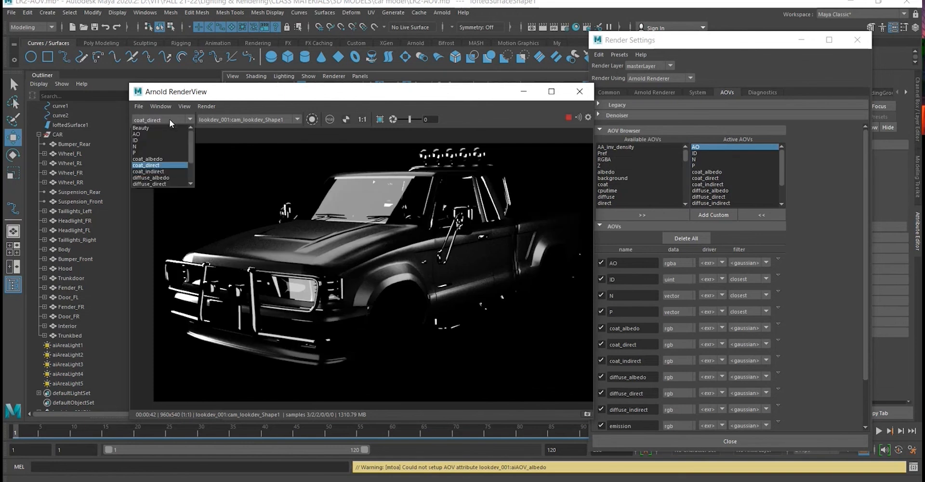
click(166, 171)
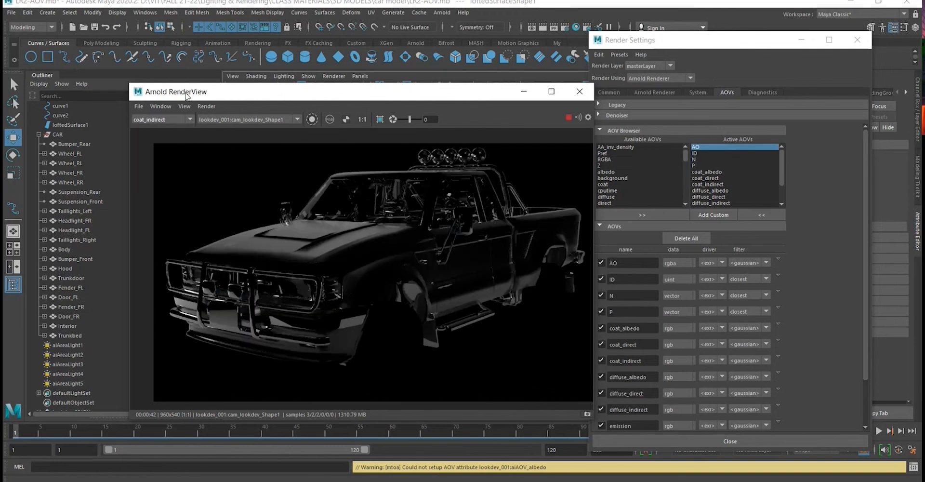
click(166, 120)
click(159, 166)
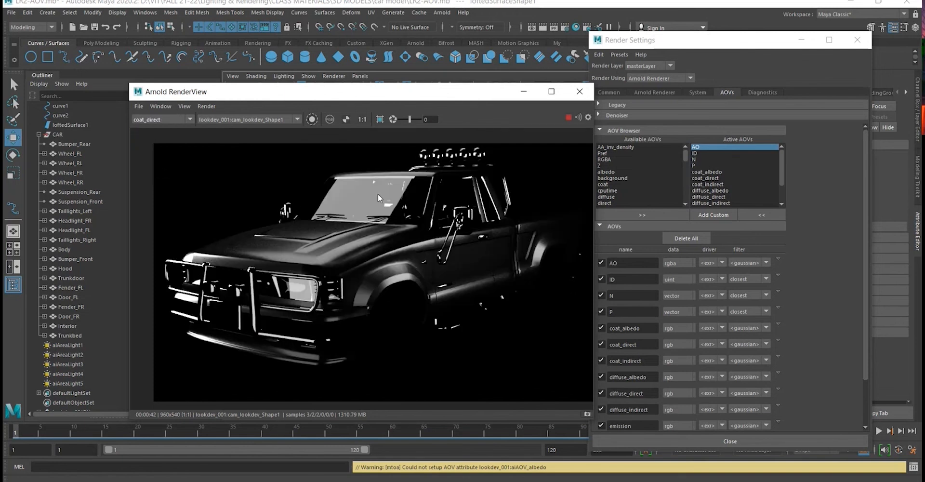
- Display the coat_indirect pass and save it as coat indirect.png in the LR2 folder
click(159, 120)
click(164, 171)
click(138, 106)
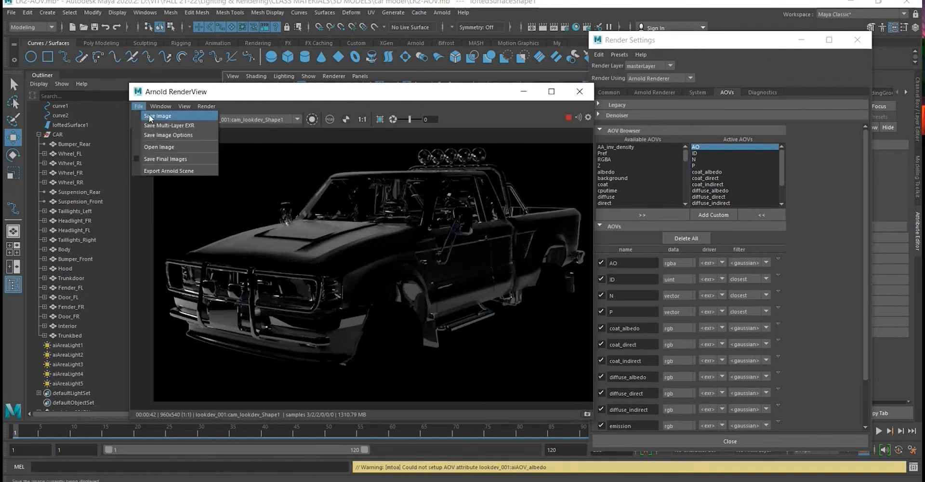
click(154, 126)
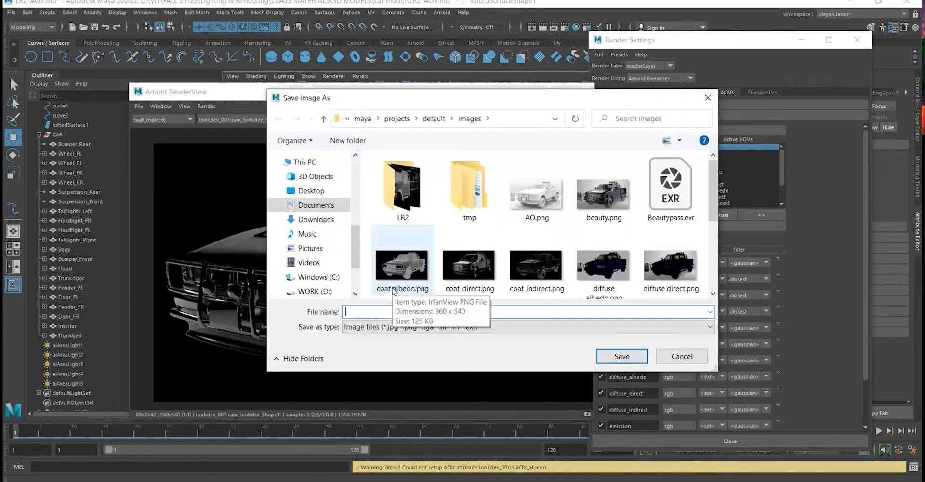
double_click(402, 190)
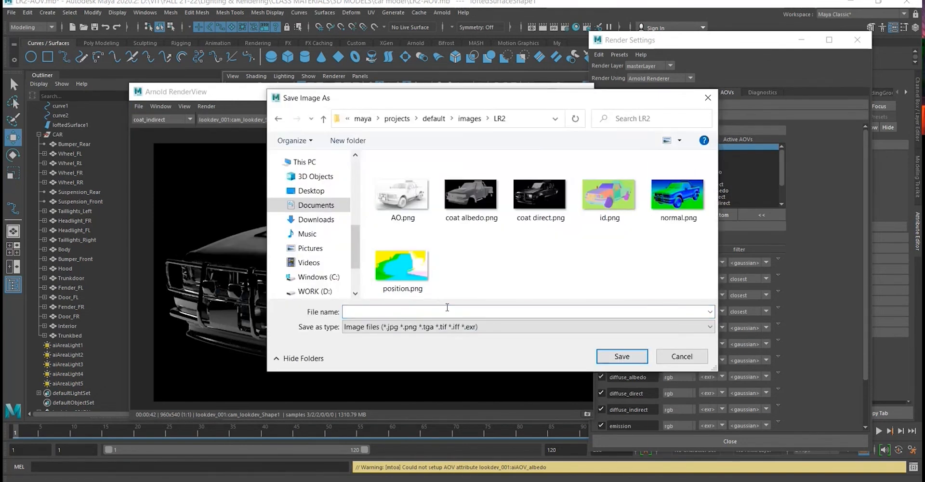
click(445, 310)
text(coat ind)
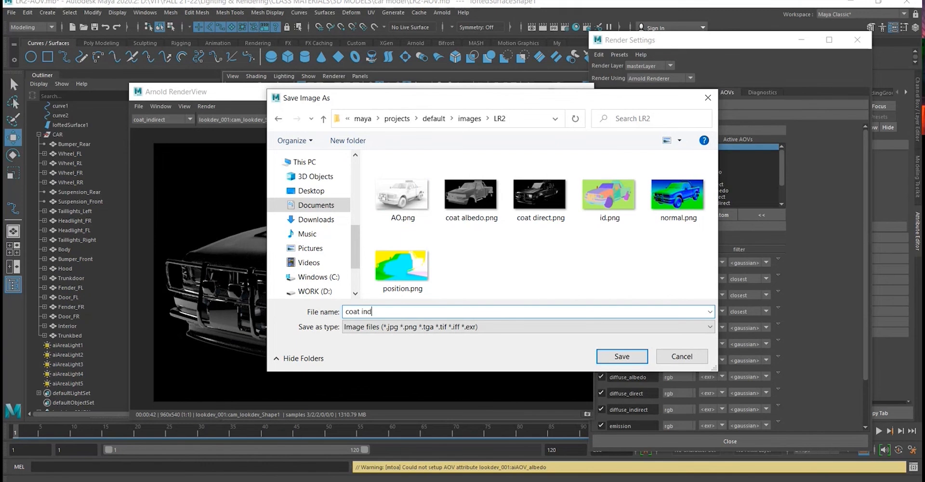
text(irect.png)
key(Return)
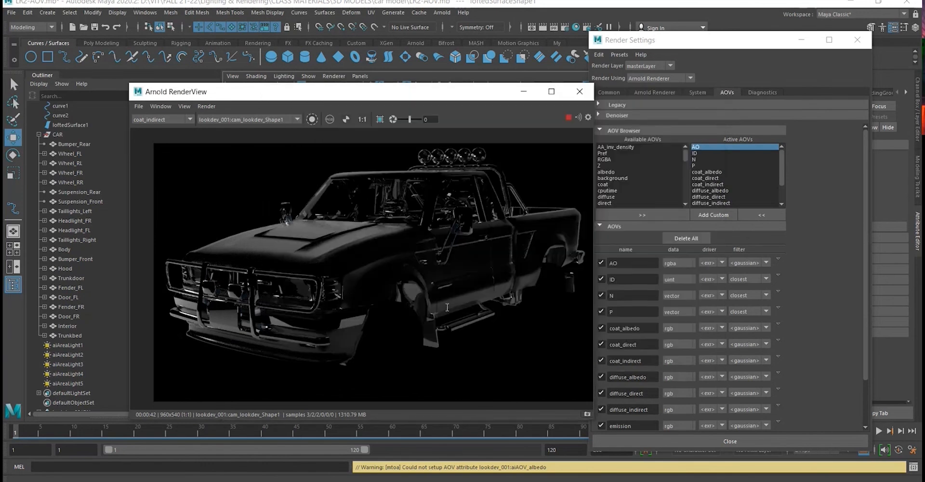
- Display the diffuse_albedo pass and save it as diffuse albedo.png in the LR2 folder
click(147, 119)
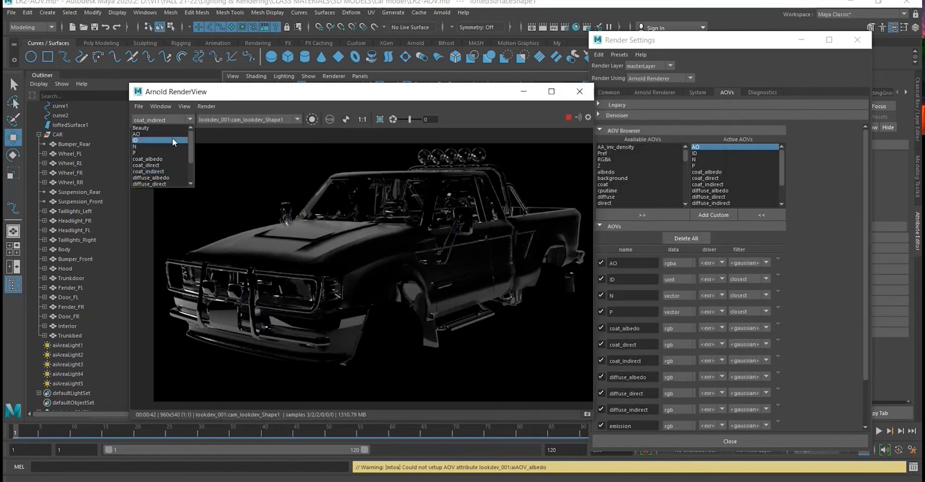
scroll(172, 139, down, 1)
click(169, 159)
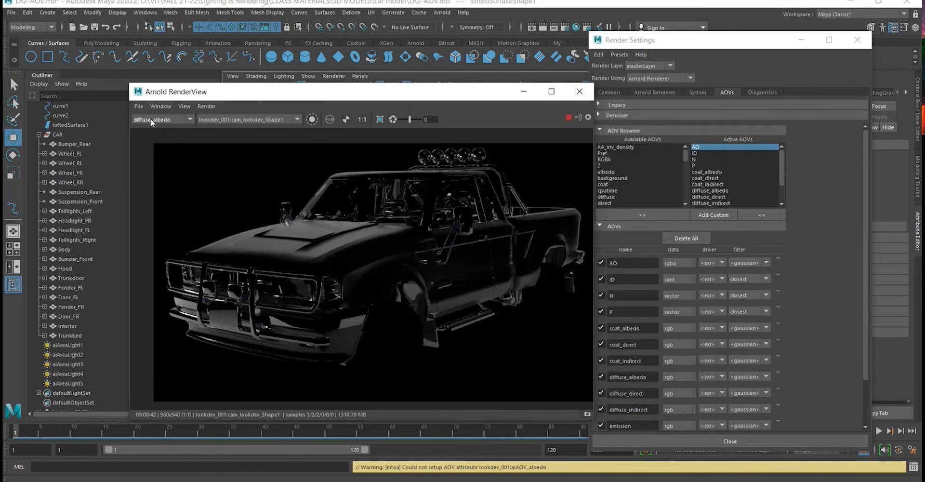
click(139, 106)
click(150, 118)
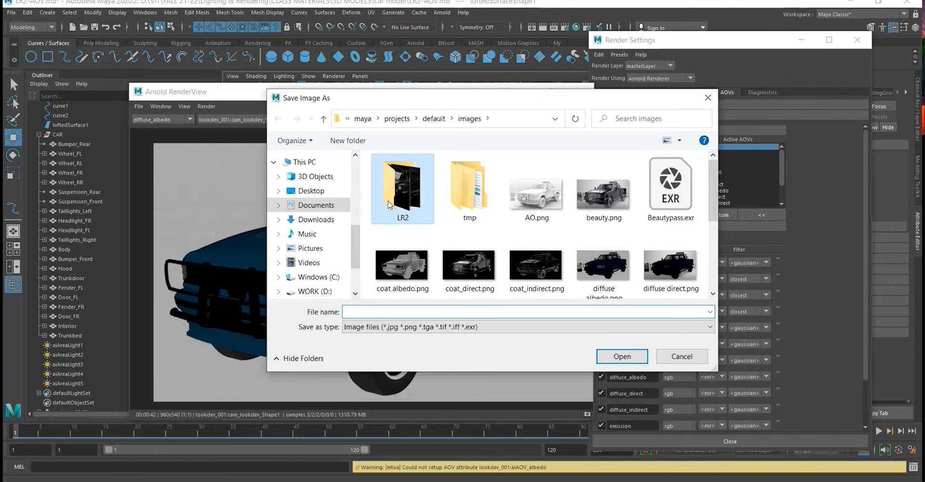
double_click(391, 203)
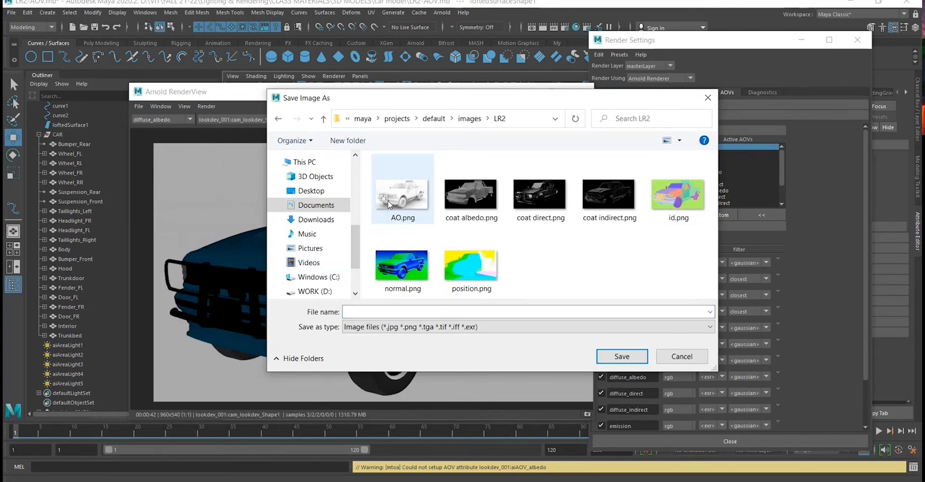
click(372, 311)
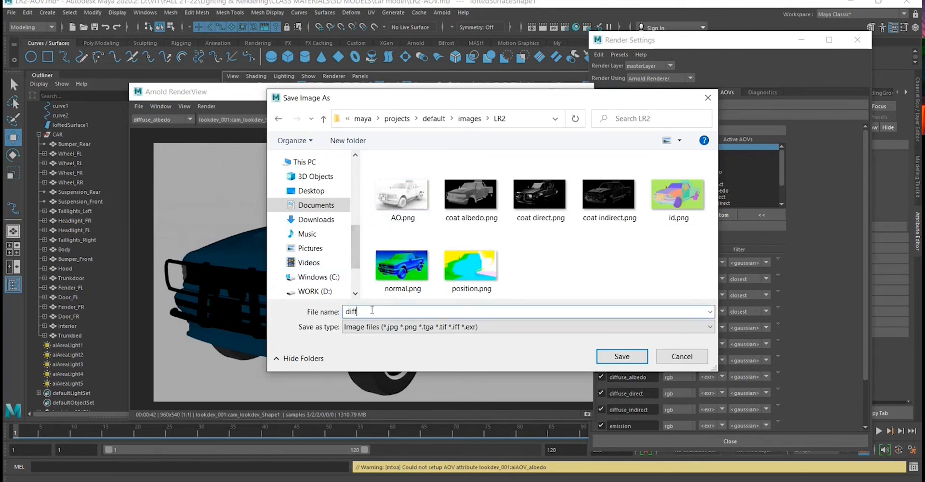
text(diffuse albedo.png)
key(Return)
- Display the diffuse_direct pass and save it as diffuse direct.png in the LR2 folder
click(190, 117)
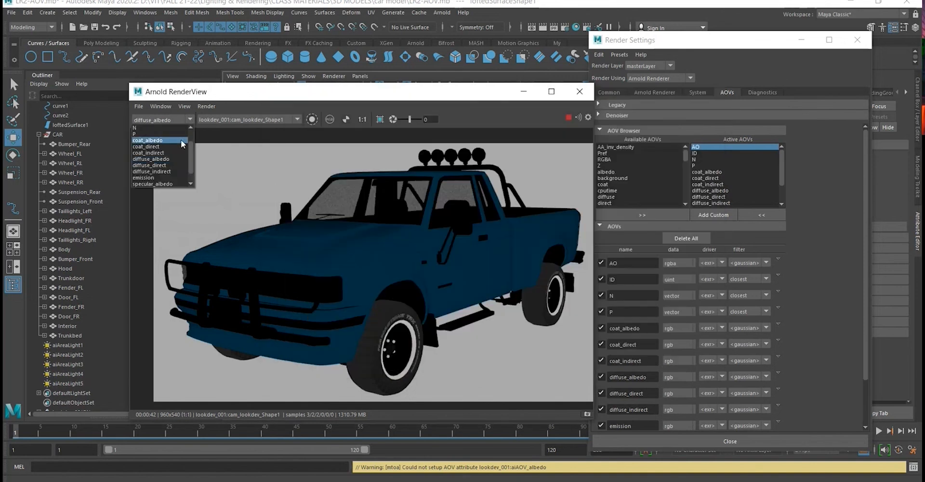
click(173, 165)
click(141, 105)
click(156, 116)
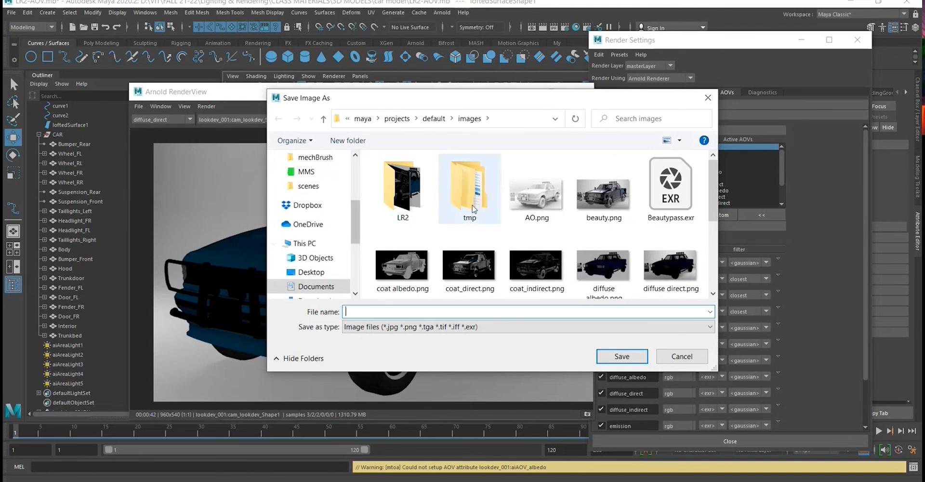
click(386, 200)
double_click(386, 201)
key(d)
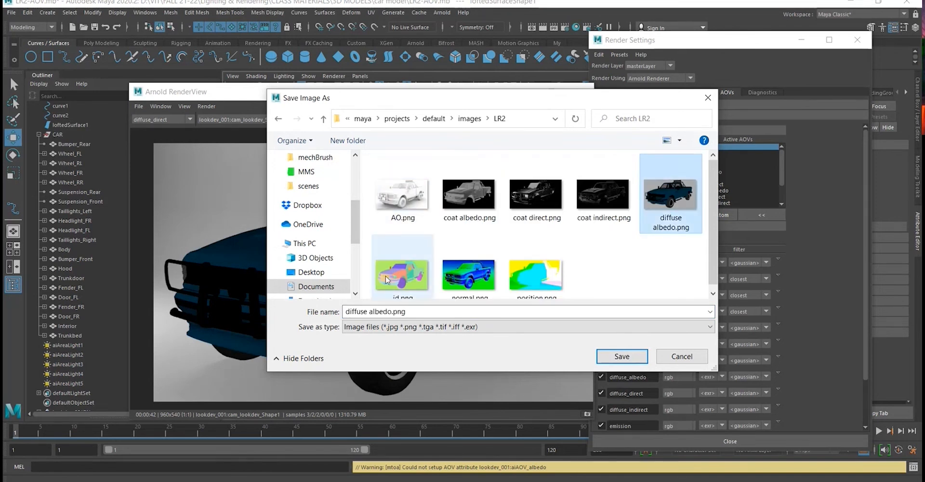
click(392, 311)
double_click(393, 311)
click(392, 311)
drag(392, 311, 371, 318)
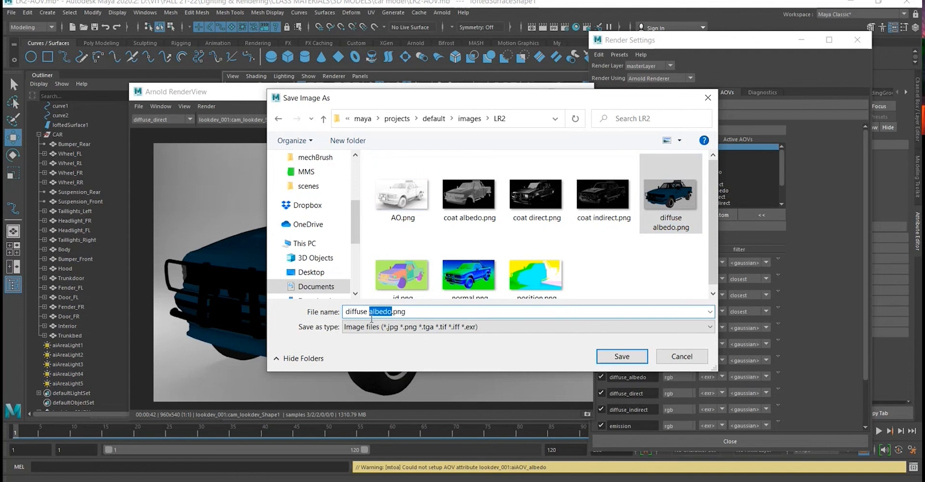
text(direct)
key(Return)
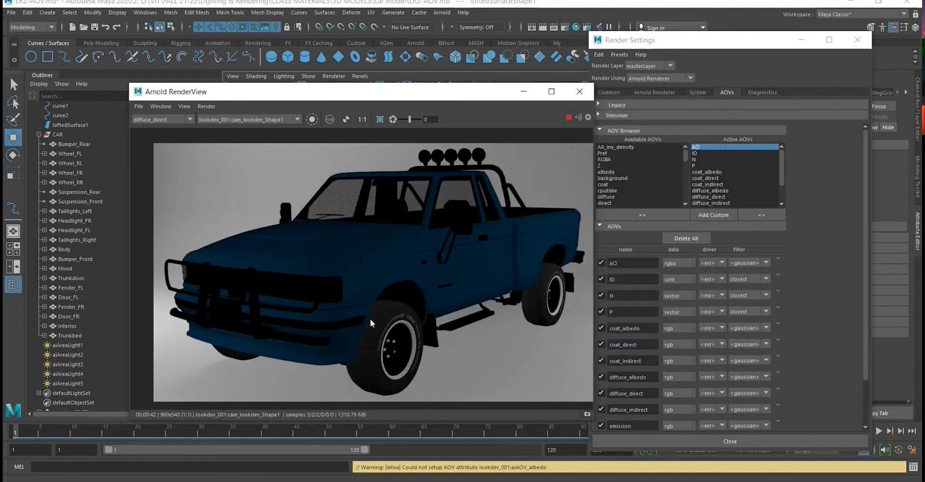
- Display the diffuse_indirect pass and save it as diffuse indirect.png in the LR2 folder
click(172, 120)
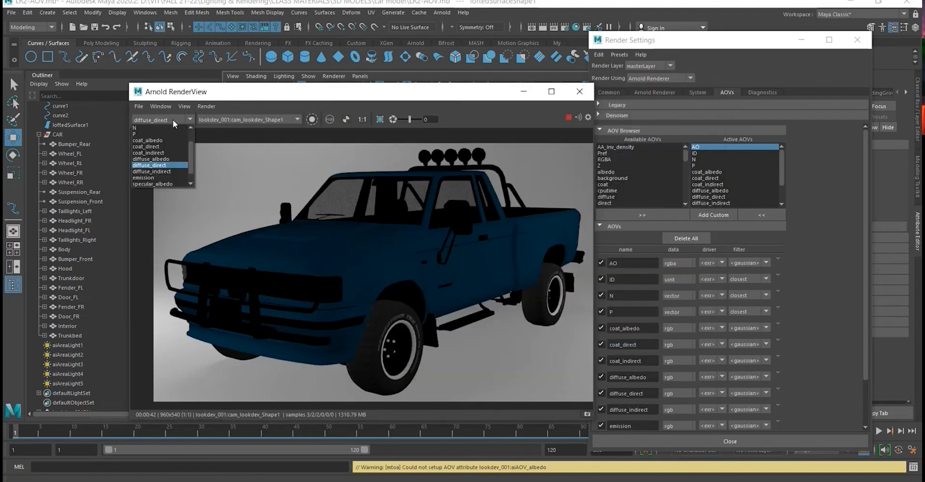
click(167, 168)
click(138, 106)
click(147, 116)
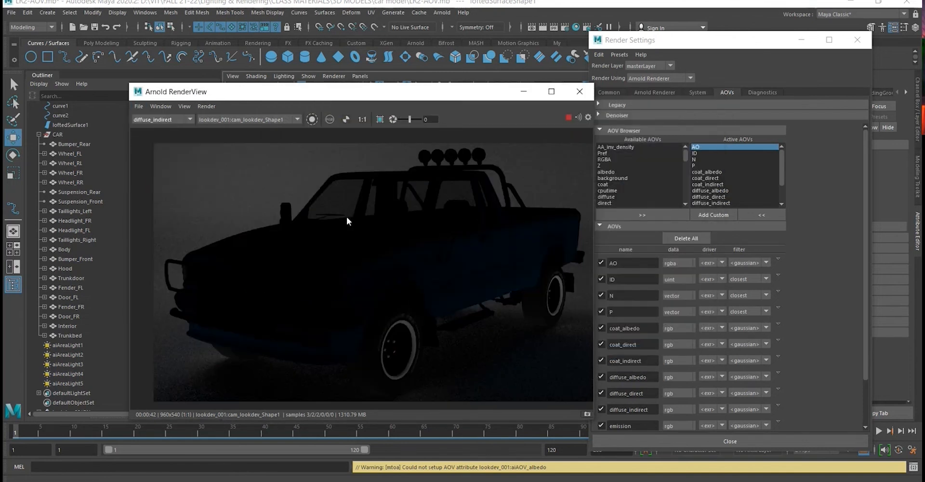
text(di)
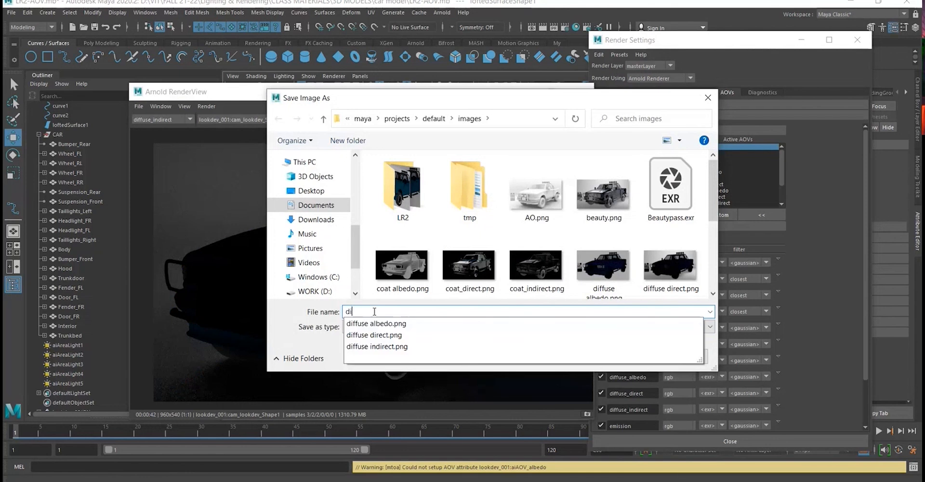
double_click(402, 188)
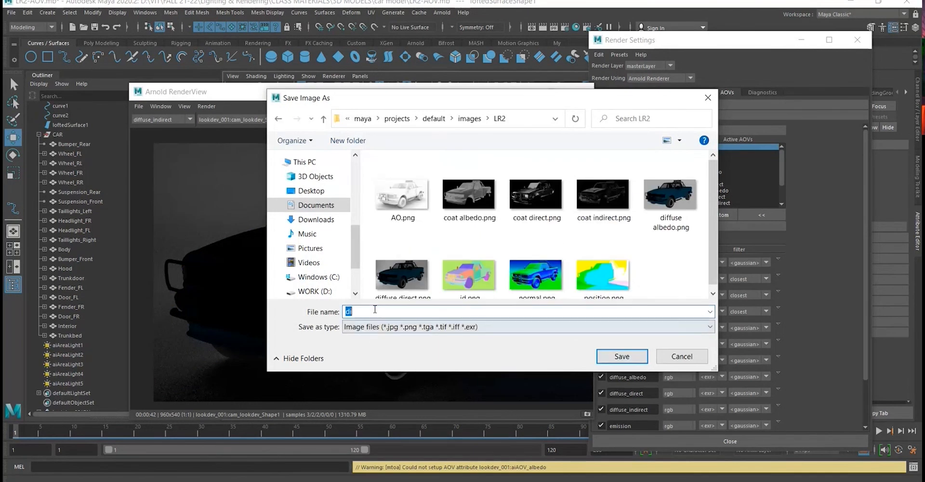
text(diffuse indirec)
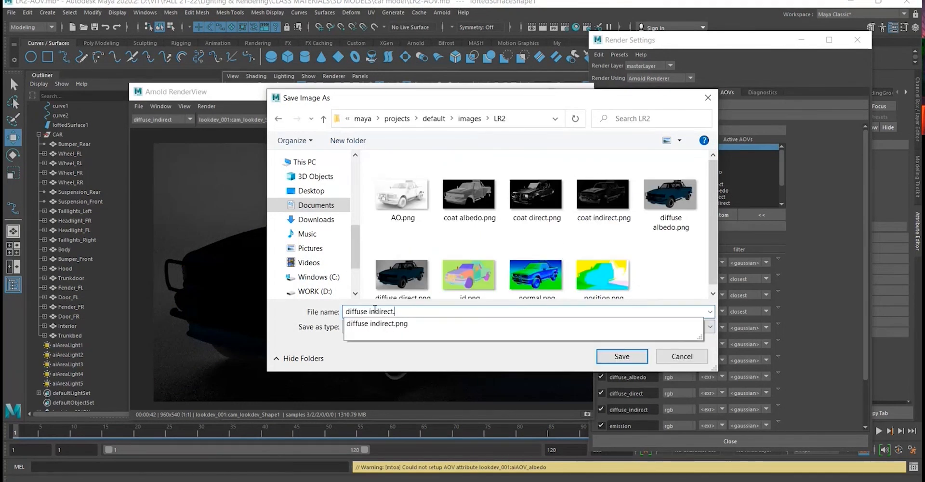
text(t.)
key(Return)
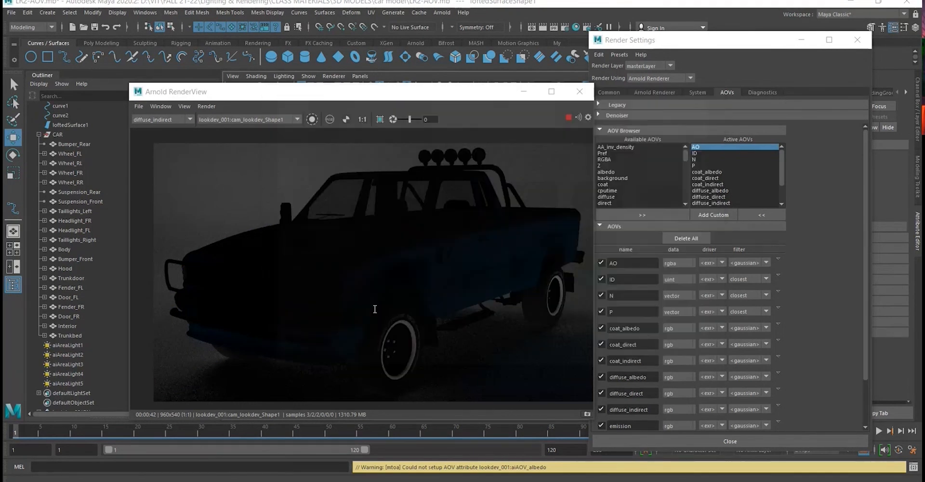
- Check the emission pass, and display the specular_albedo pass and save it as specular albedo.png in the LR2 folder
click(184, 119)
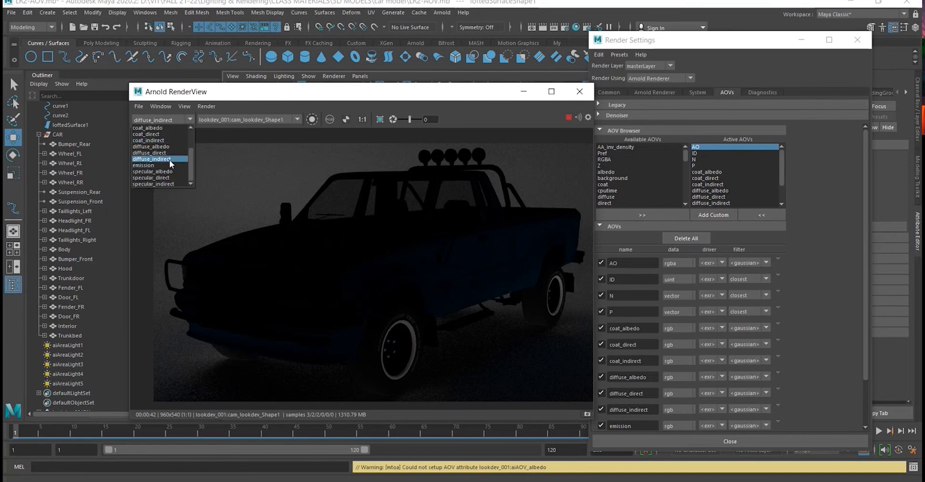
click(149, 165)
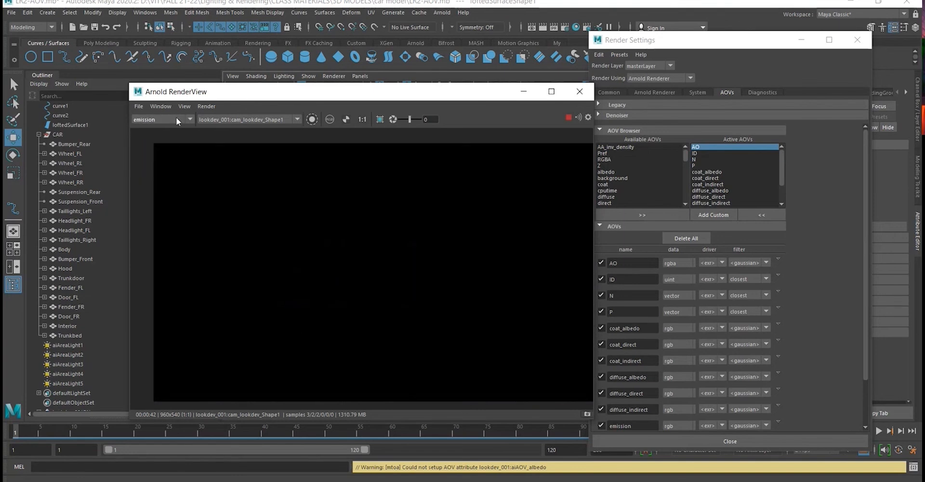
click(176, 116)
click(176, 169)
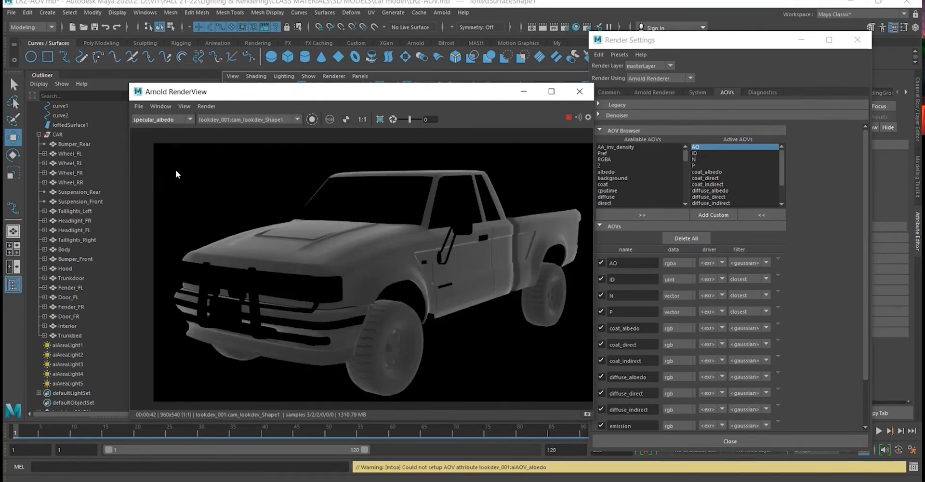
click(161, 120)
click(137, 106)
click(152, 115)
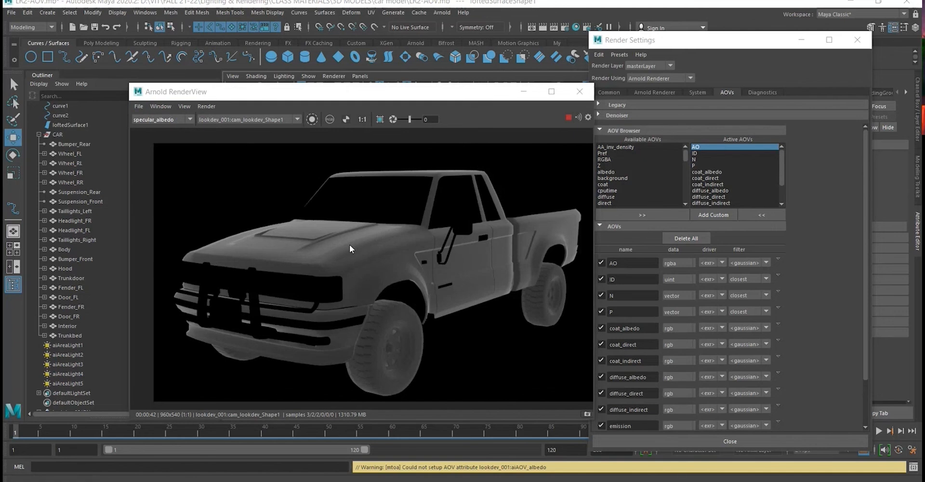
text(specuylar )
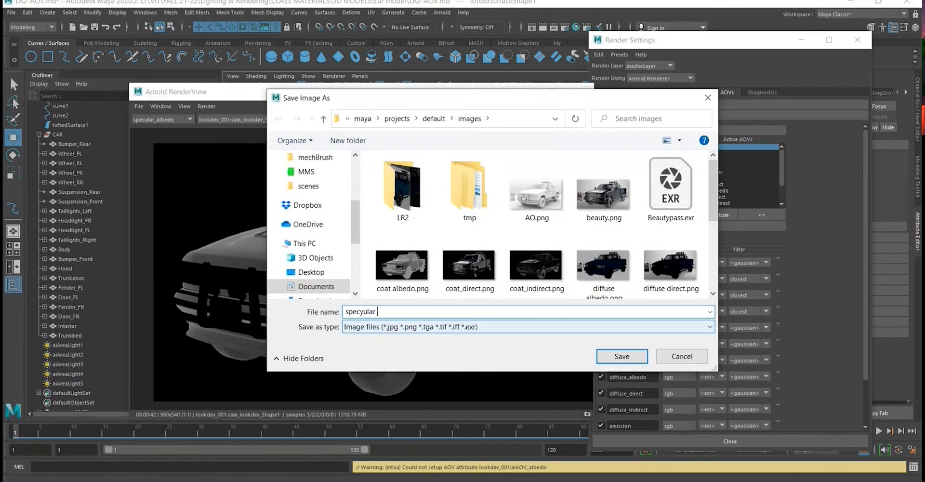
text(albedo.png)
click(363, 310)
key(BackSpace)
double_click(404, 204)
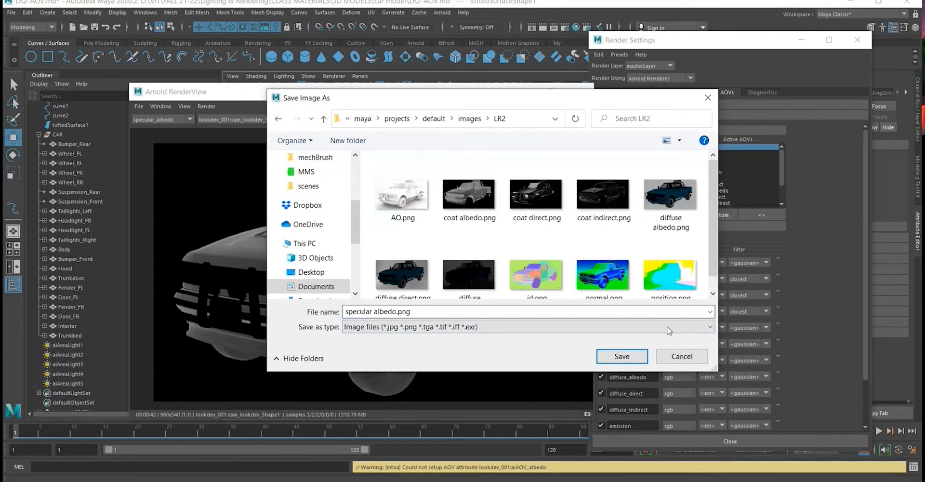
click(621, 356)
- Display the specular_direct pass and save it as specular direct.png in the LR2 folder
click(154, 119)
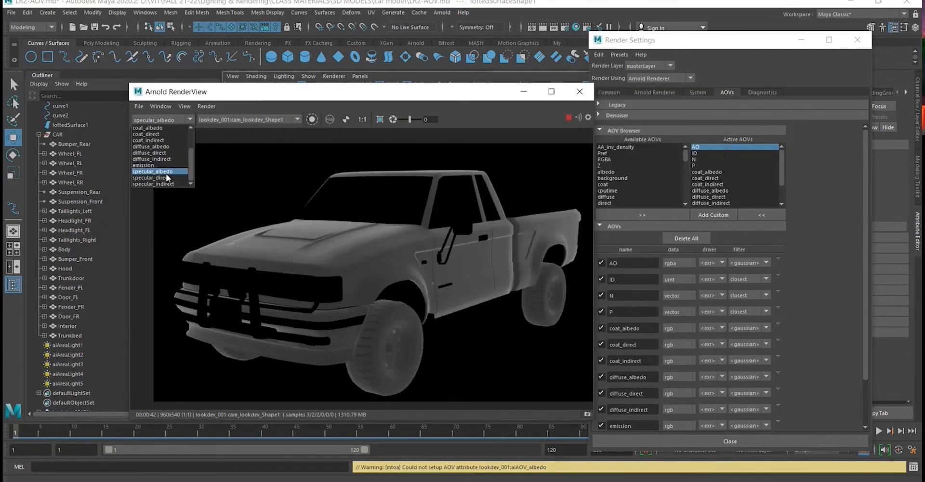
click(165, 176)
click(139, 106)
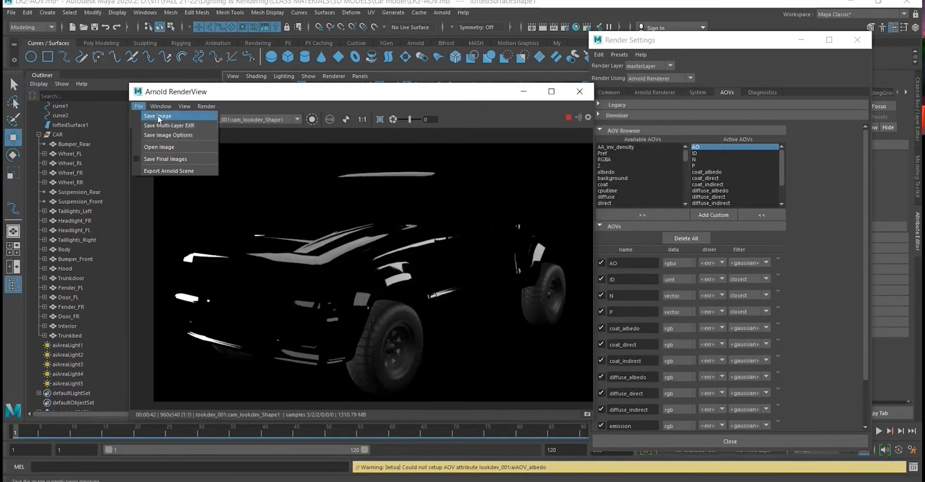
click(158, 117)
double_click(407, 191)
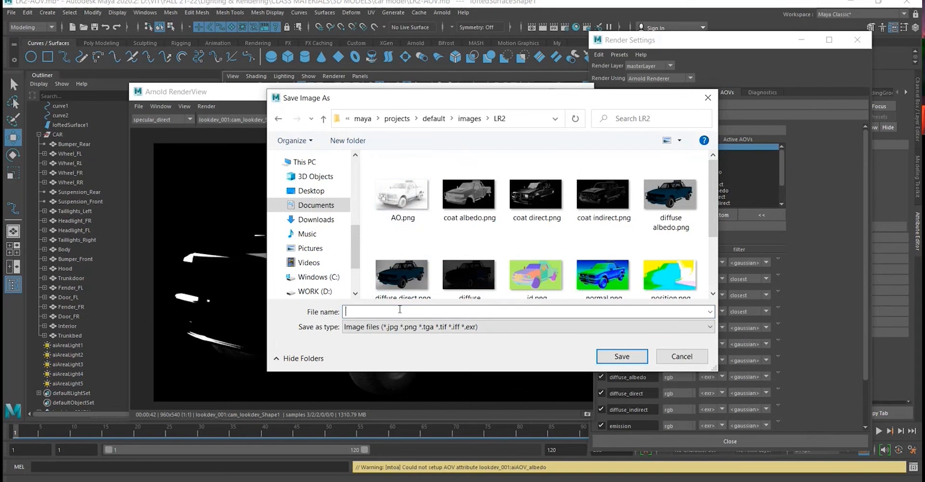
text(specular direct)
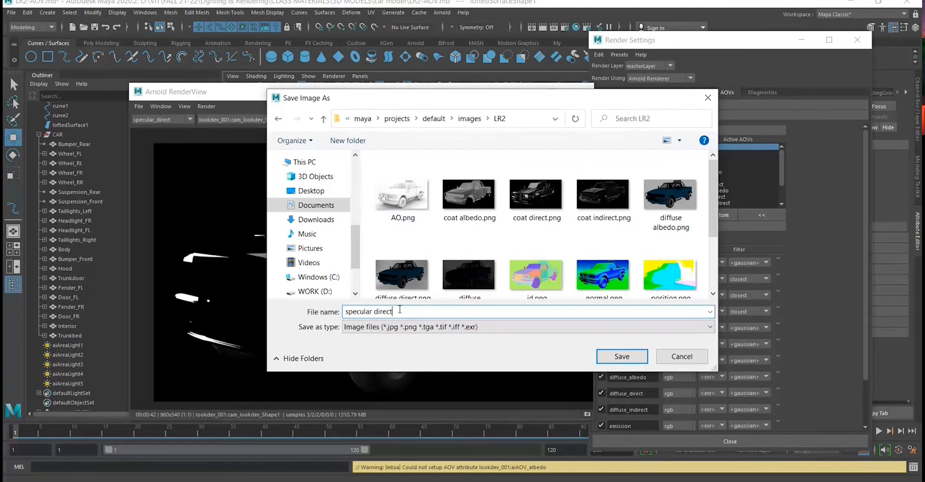
key(Return)
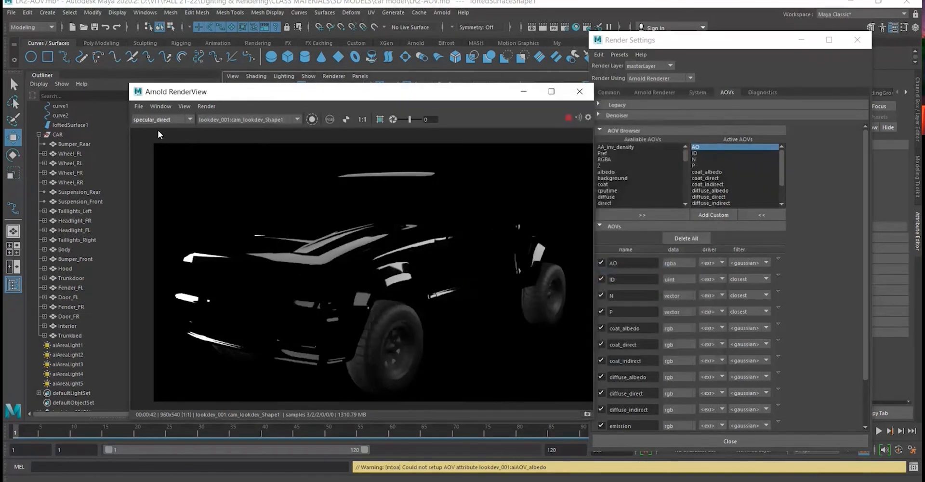
- Display the specular_indirect pass and save it as specular indirect.png in the LR2 folder
click(159, 120)
click(159, 182)
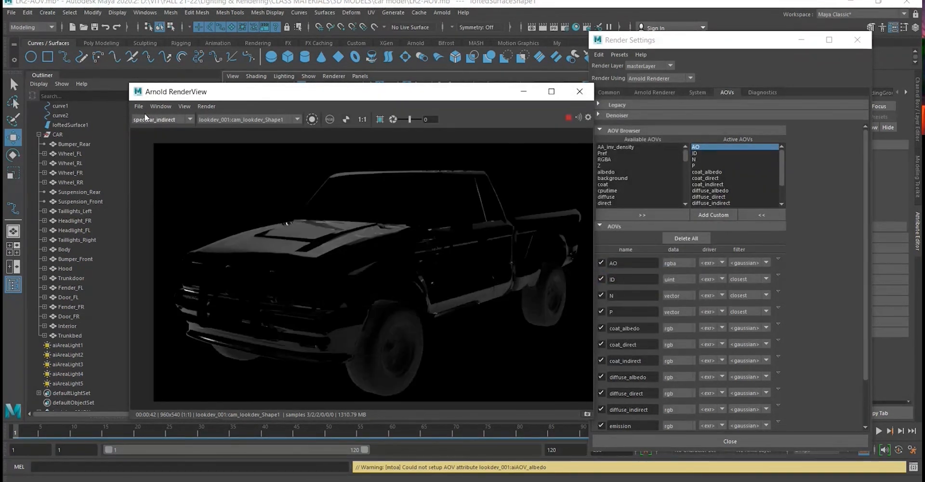
click(138, 106)
click(148, 119)
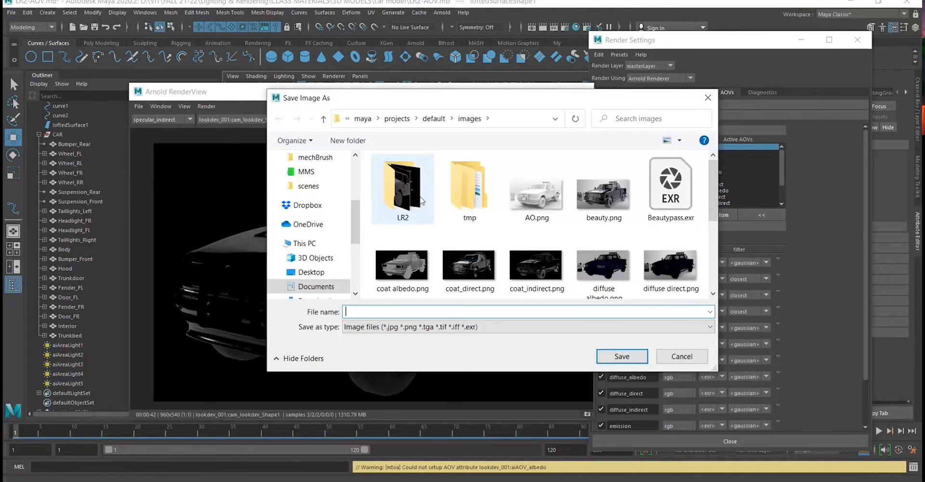
double_click(403, 188)
click(388, 311)
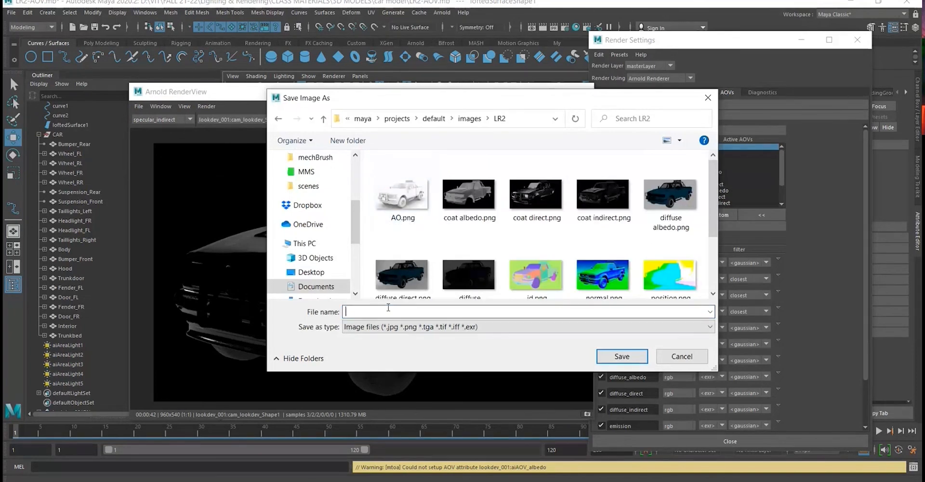
text(specular in)
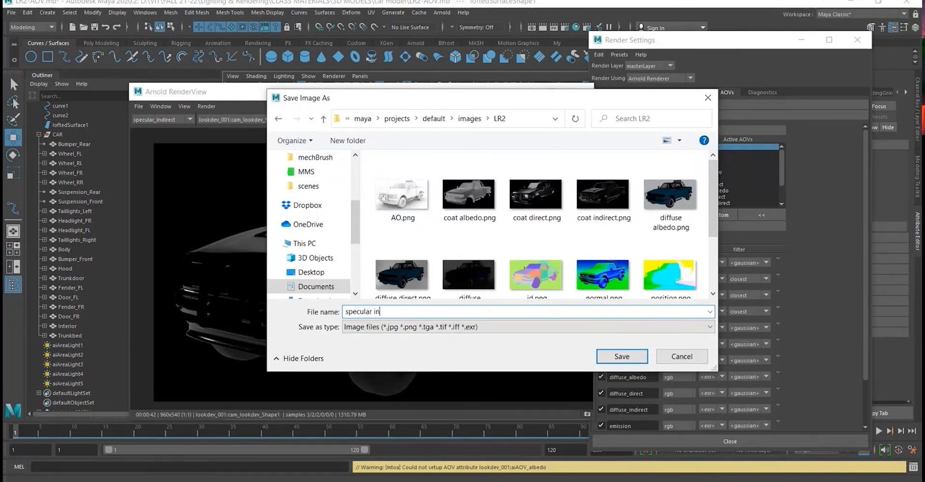
text(direct.png)
key(Return)
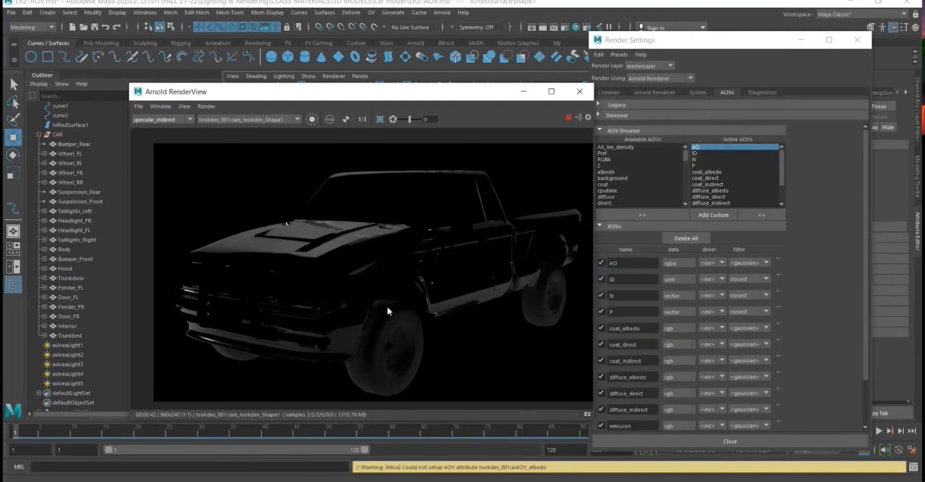
- Stop the Arnold render and save the current scene
click(166, 121)
scroll(171, 147, up, 3)
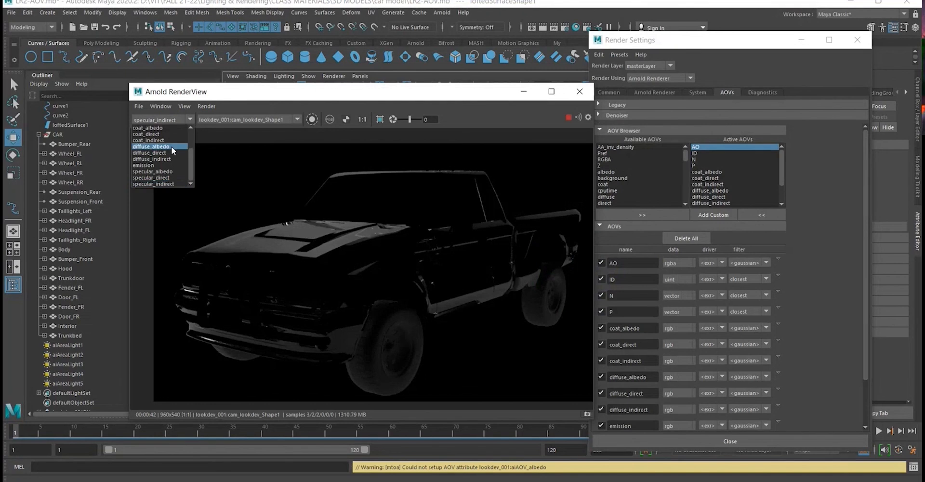
click(566, 121)
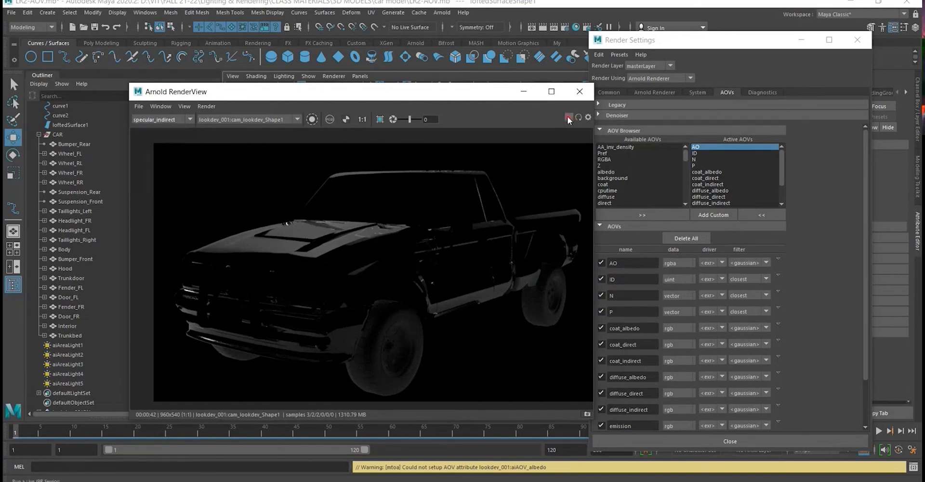
click(97, 27)
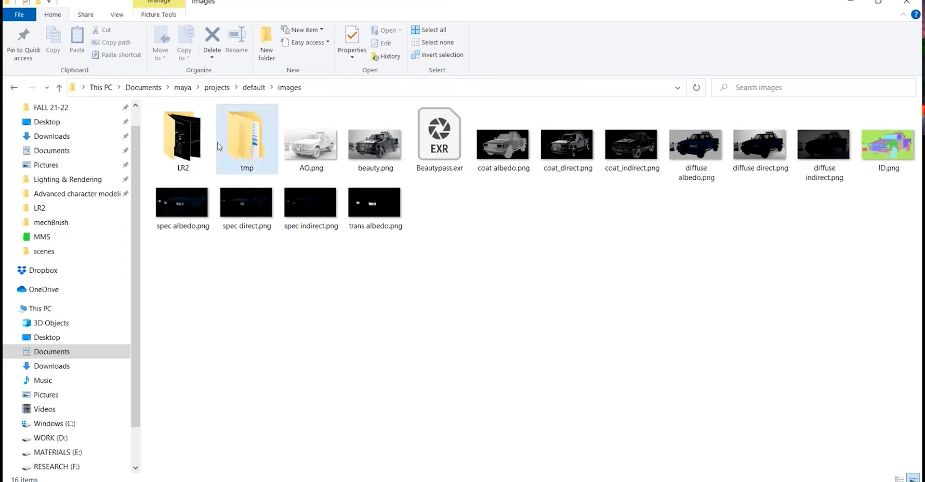
- Open the images\LR2 folder in File Explorer and show the saved passes as extra large icons
double_click(161, 146)
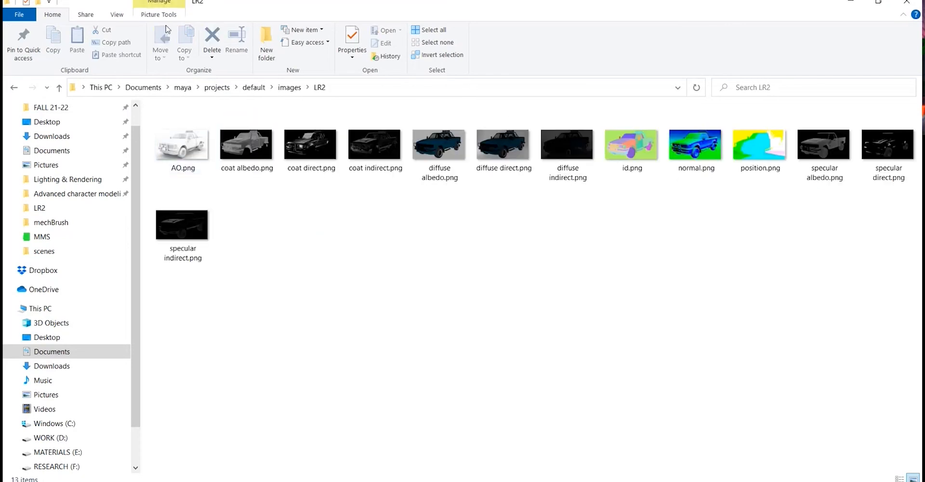
click(115, 14)
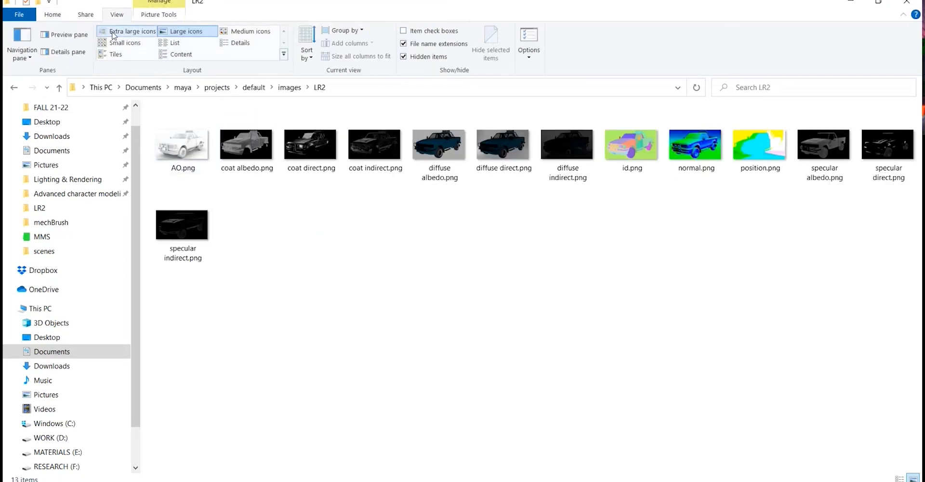
click(112, 31)
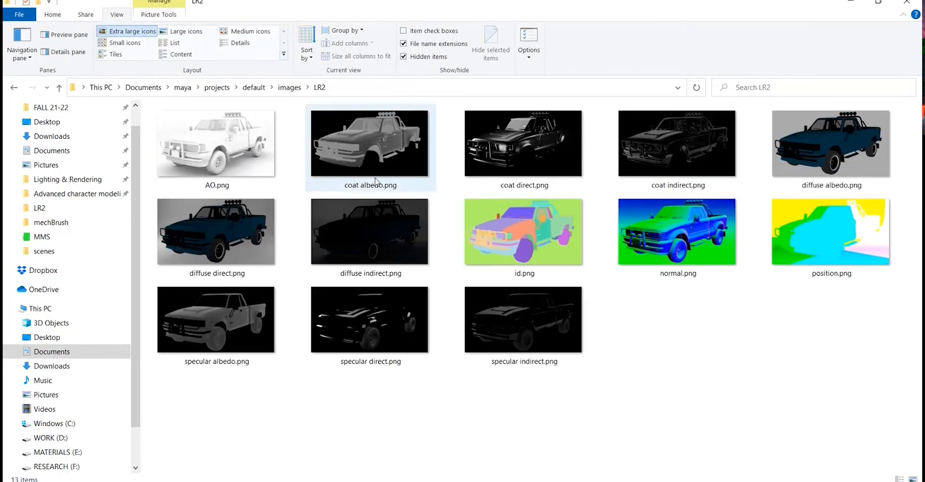
- Open AO.png in IrfanView at full screen and browse through the AO, coat albedo and coat direct images
double_click(223, 142)
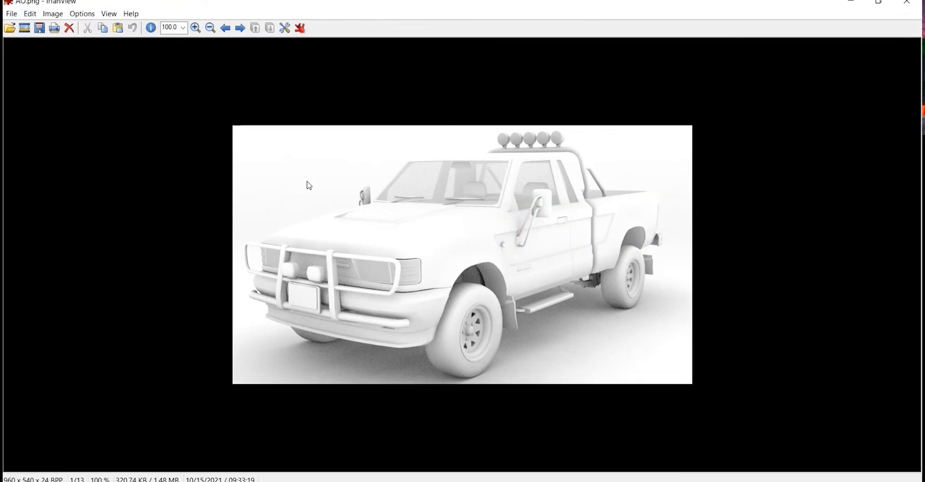
double_click(308, 184)
ctrl+scroll(308, 184, up, 4)
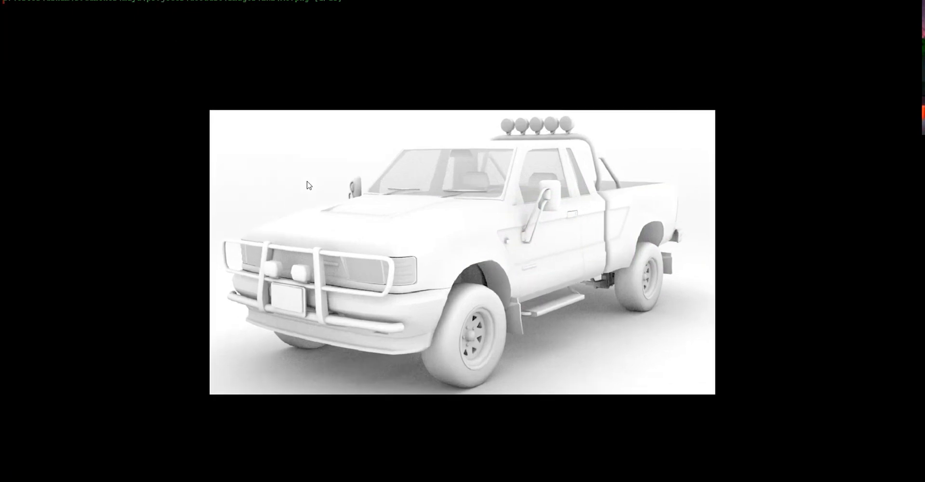
ctrl+scroll(309, 184, down, 2)
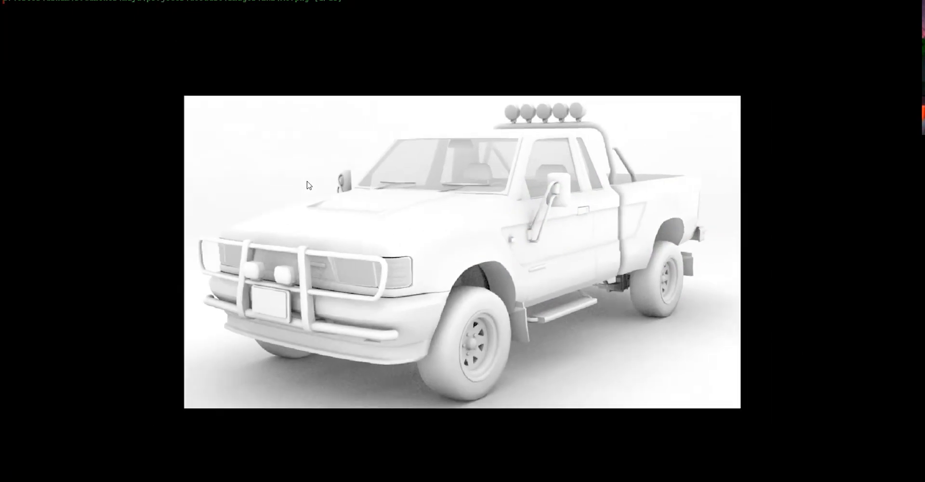
scroll(308, 185, down, 1)
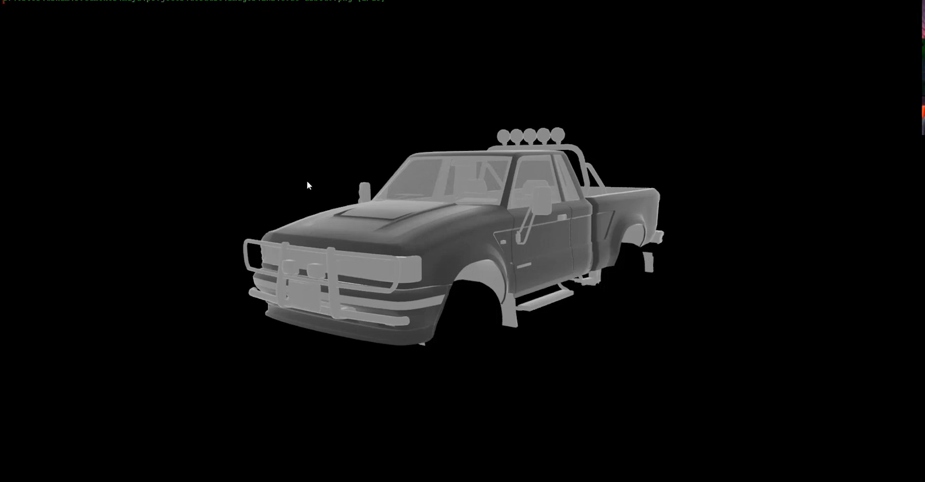
scroll(307, 182, down, 1)
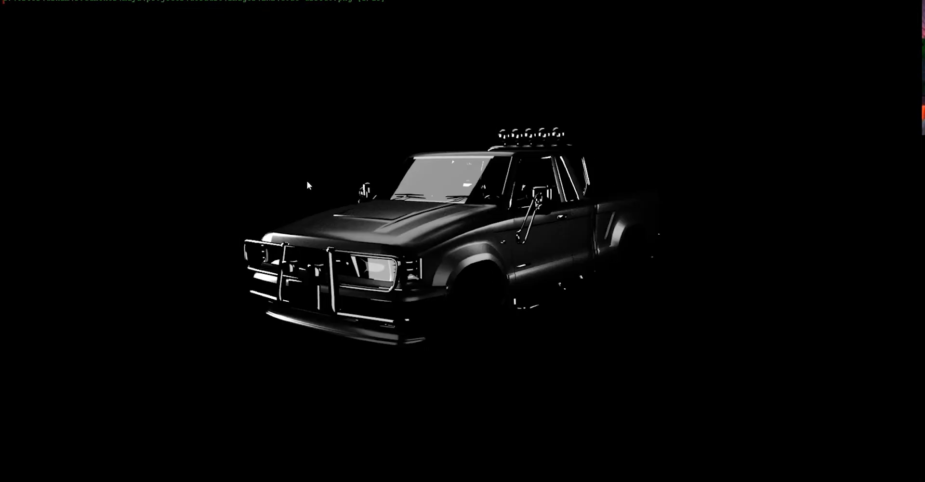